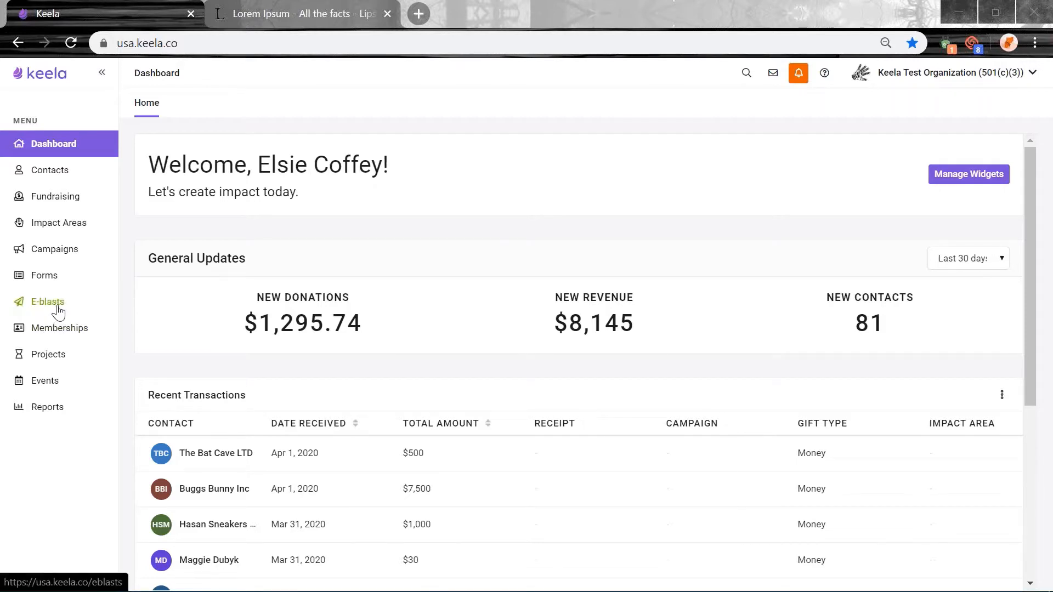
# Create a new custom e-blast template named "Monthly Newsletter".
pyautogui.click(55, 307)
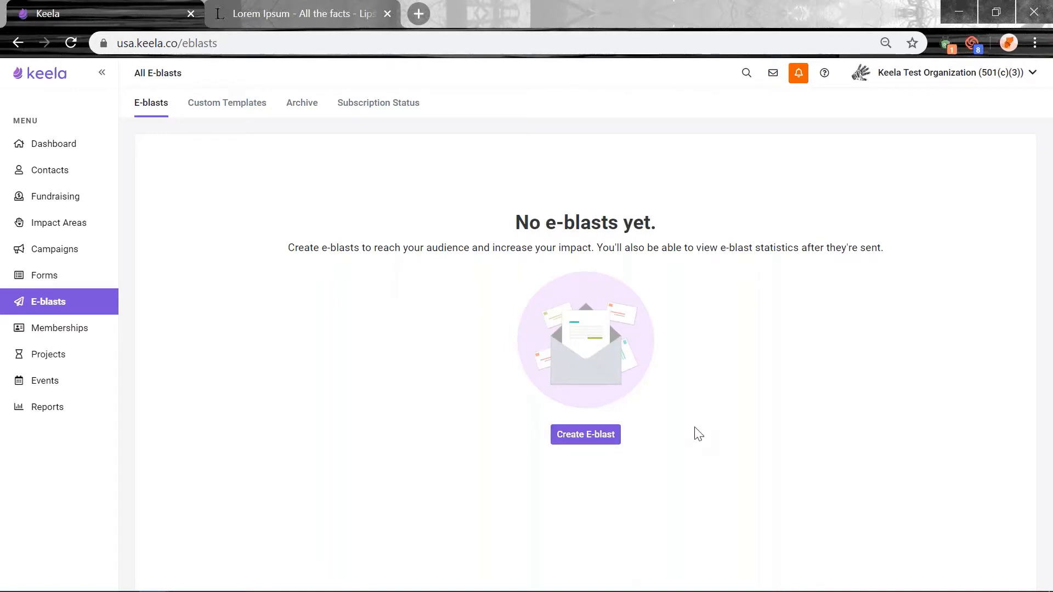
pyautogui.click(230, 113)
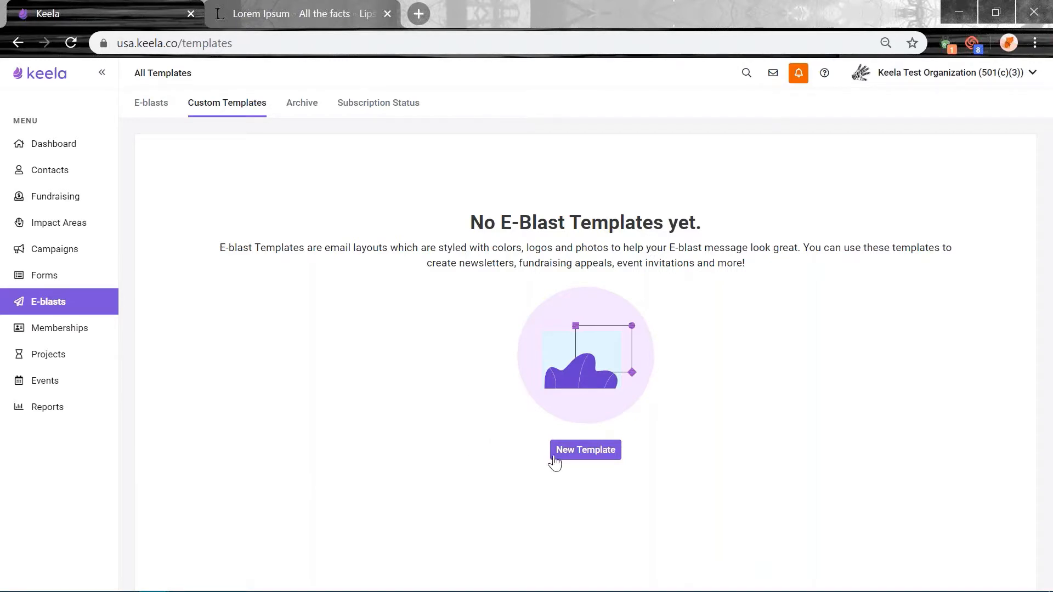
pyautogui.click(574, 451)
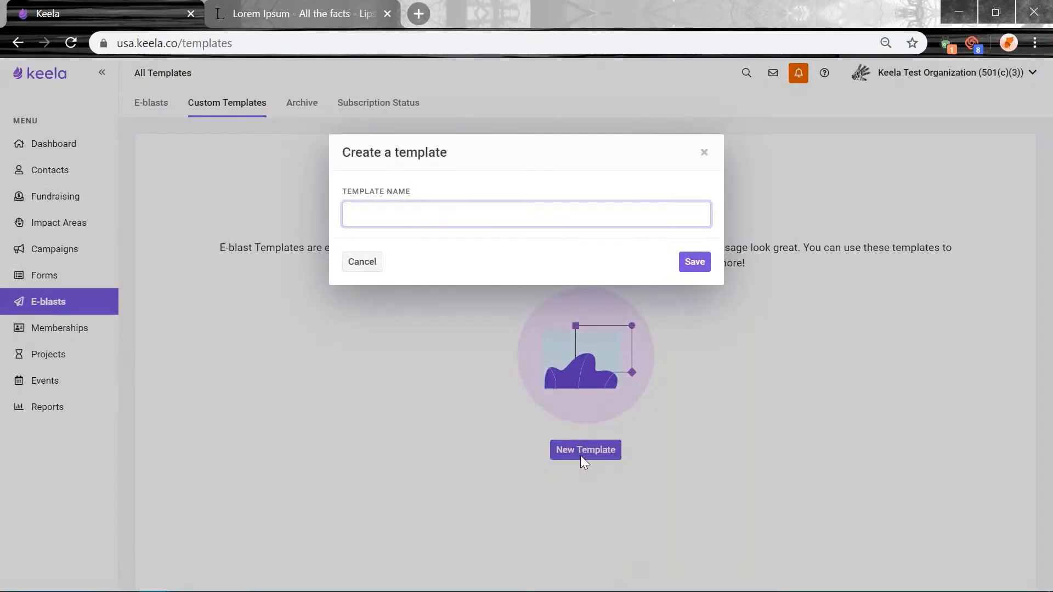
pyautogui.write('Monthly Newsletter')
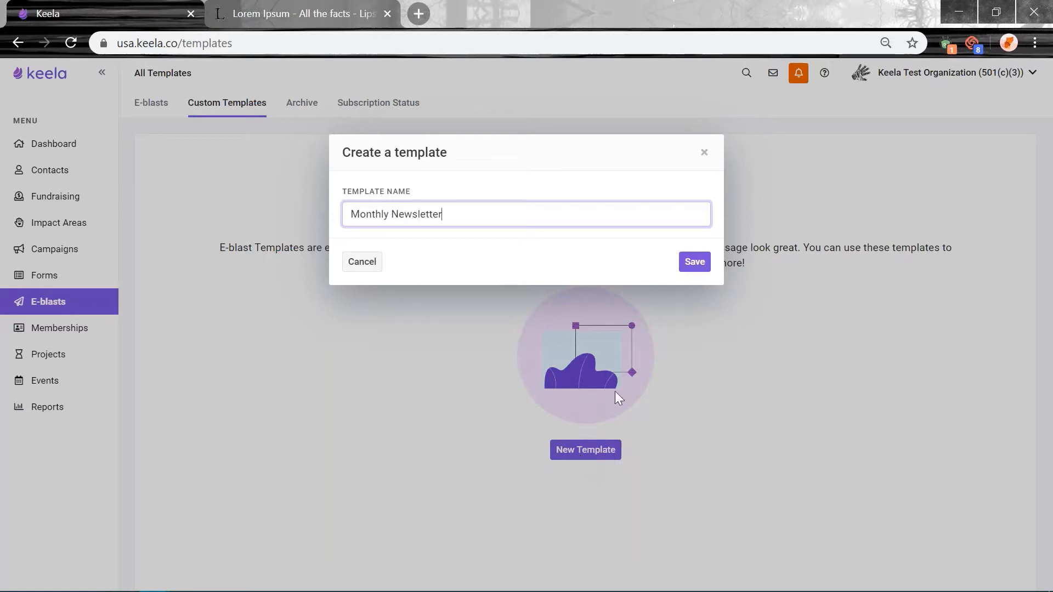
pyautogui.click(696, 262)
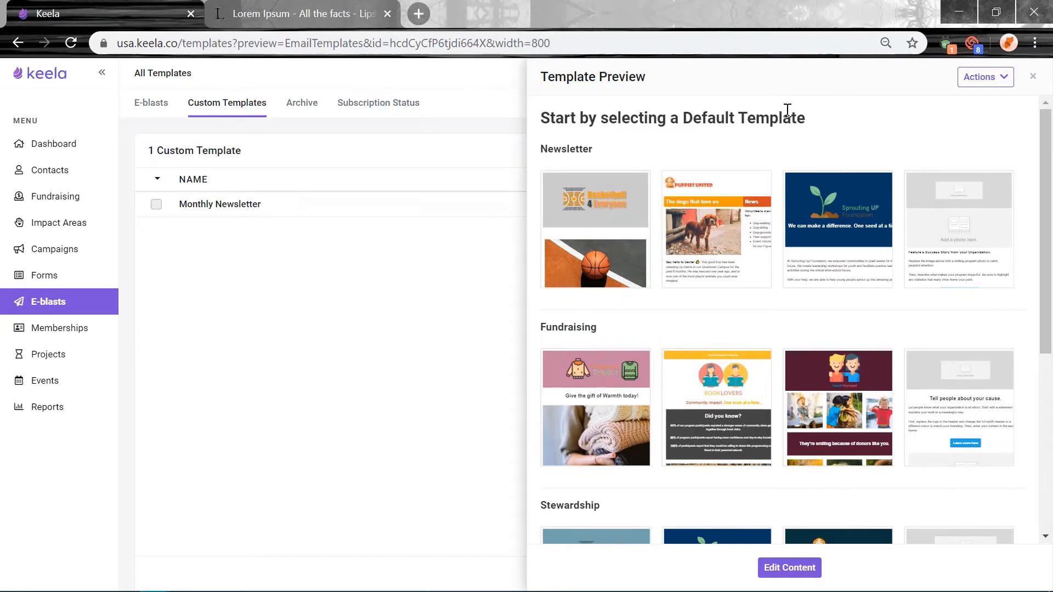
# Look through the default template categories and select the blank template under Basic for the newsletter.
pyautogui.scroll(-5, 855, 269)
pyautogui.scroll(5, 875, 289)
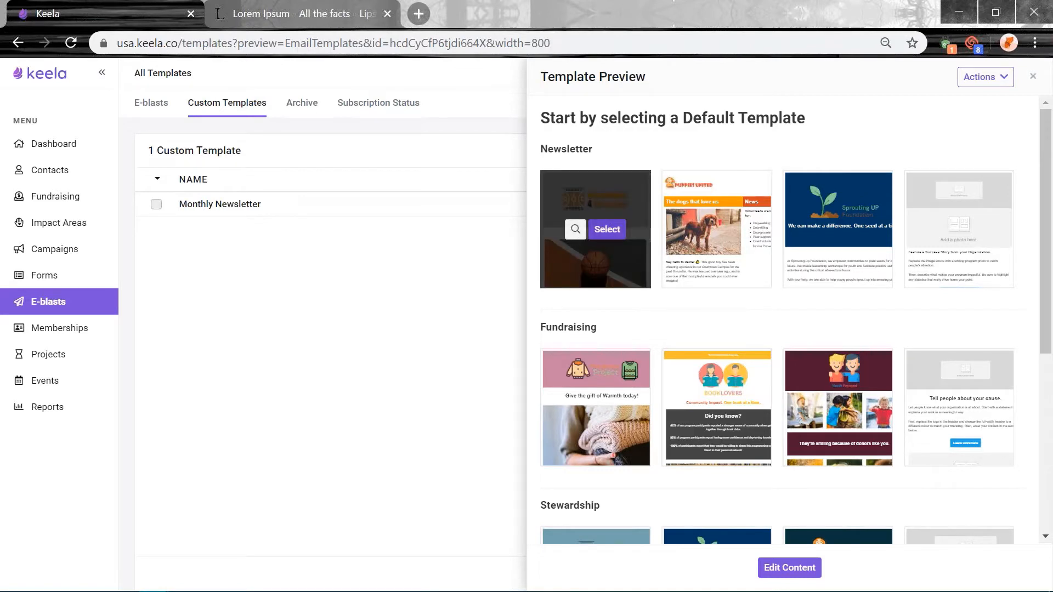
pyautogui.moveTo(744, 239)
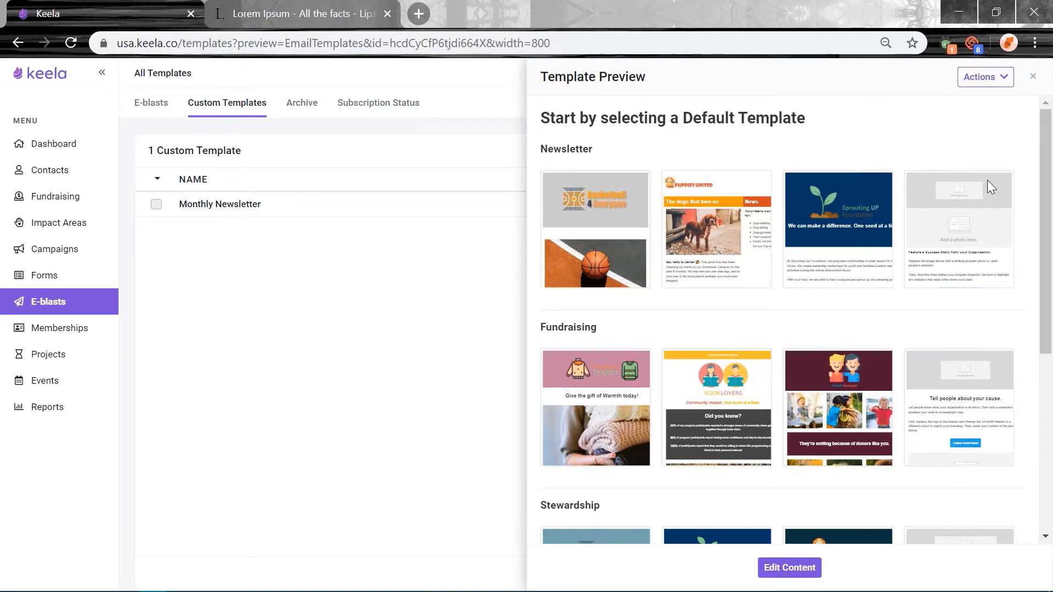
pyautogui.moveTo(983, 196)
pyautogui.scroll(-2, 982, 189)
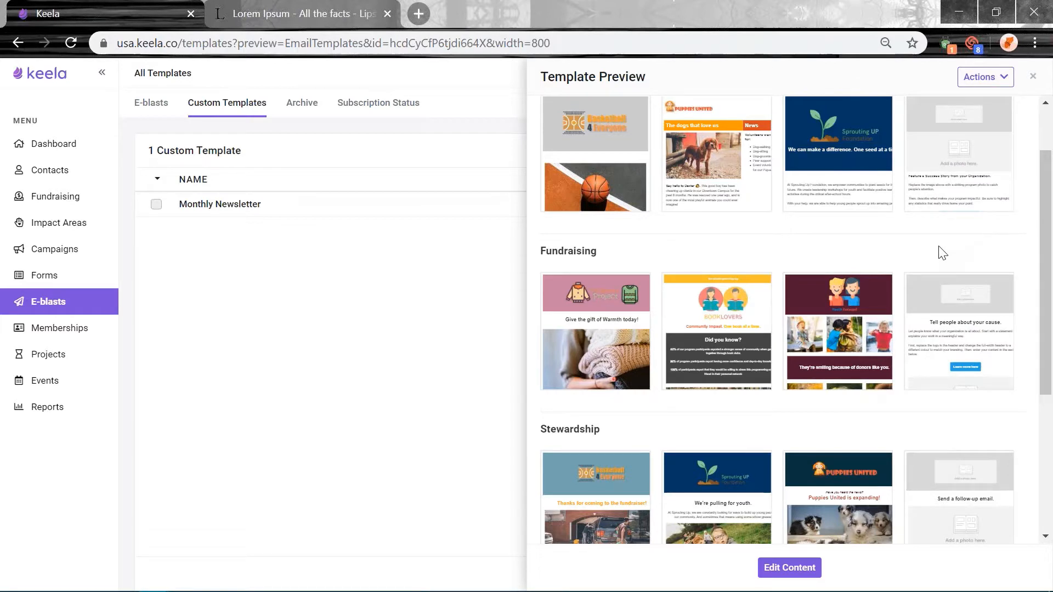
pyautogui.moveTo(984, 170)
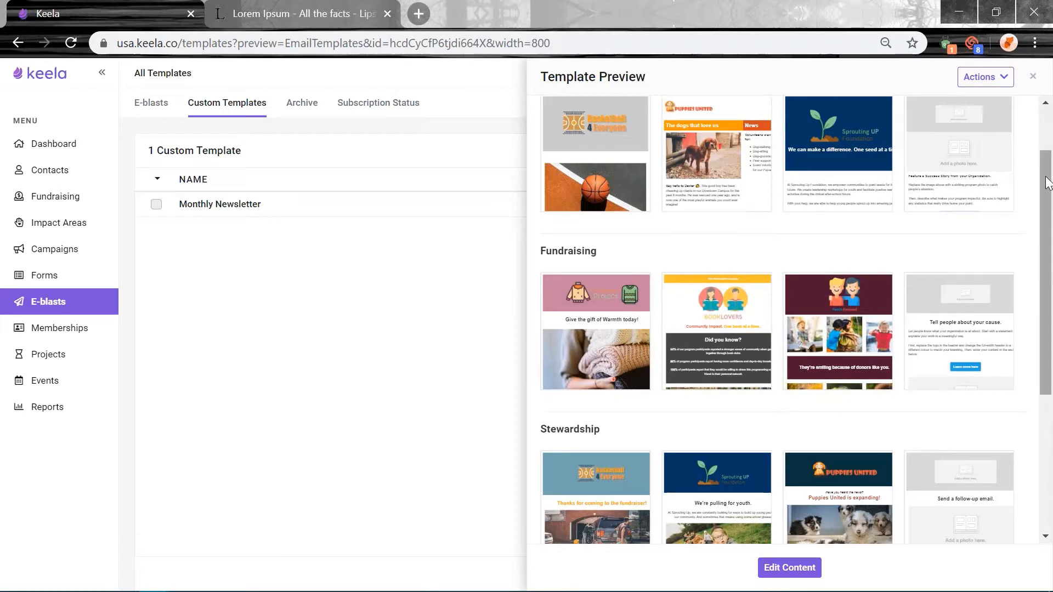
pyautogui.moveTo(1047, 203); pyautogui.dragTo(1047, 403)
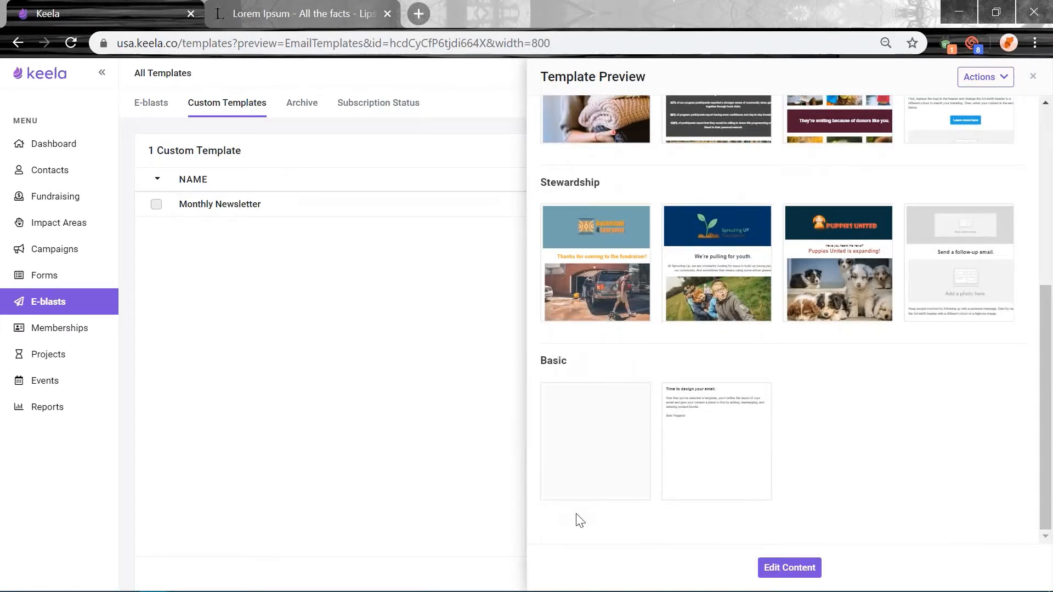
pyautogui.moveTo(641, 436)
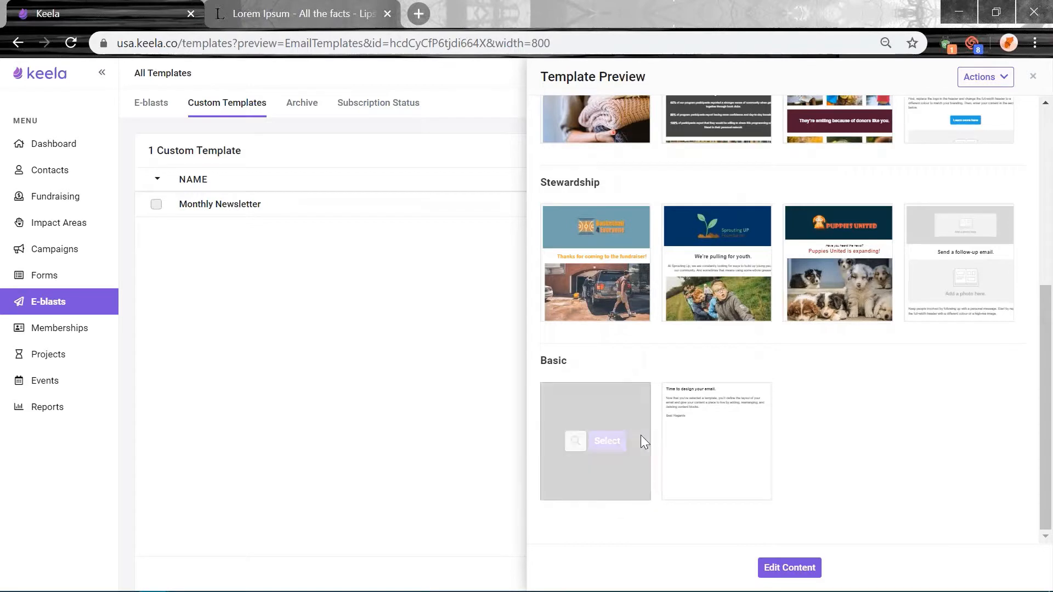
pyautogui.click(605, 443)
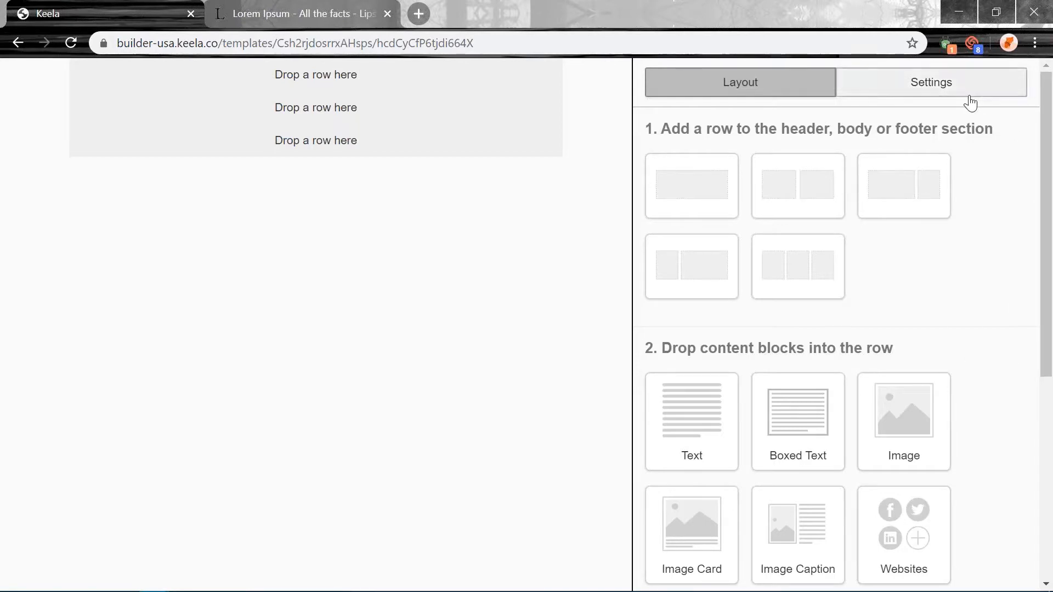
# Set the header background to white (#ffffff) in the template's settings.
pyautogui.click(954, 100)
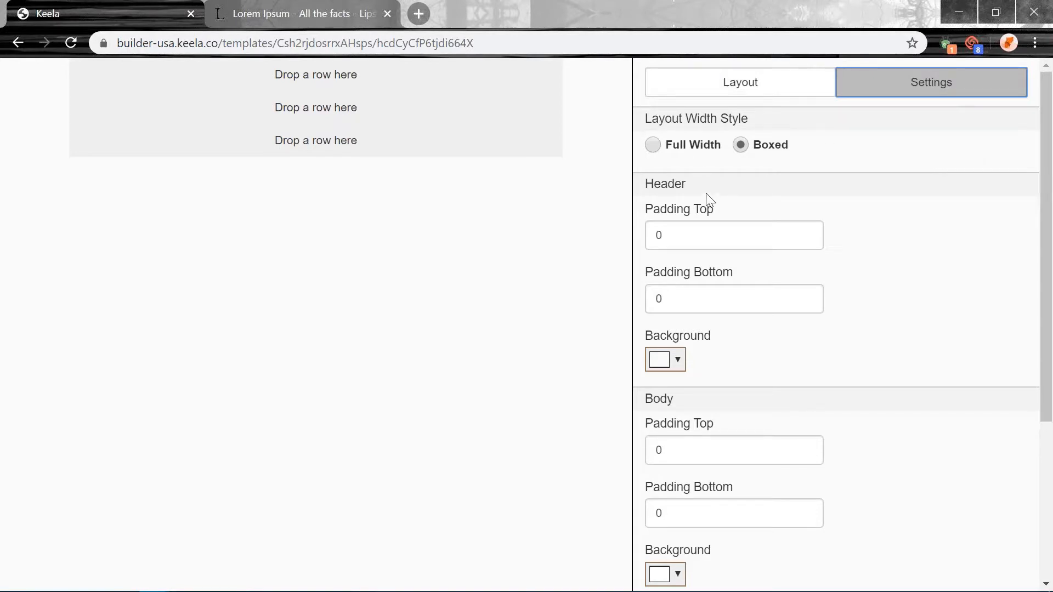
pyautogui.doubleClick(655, 184)
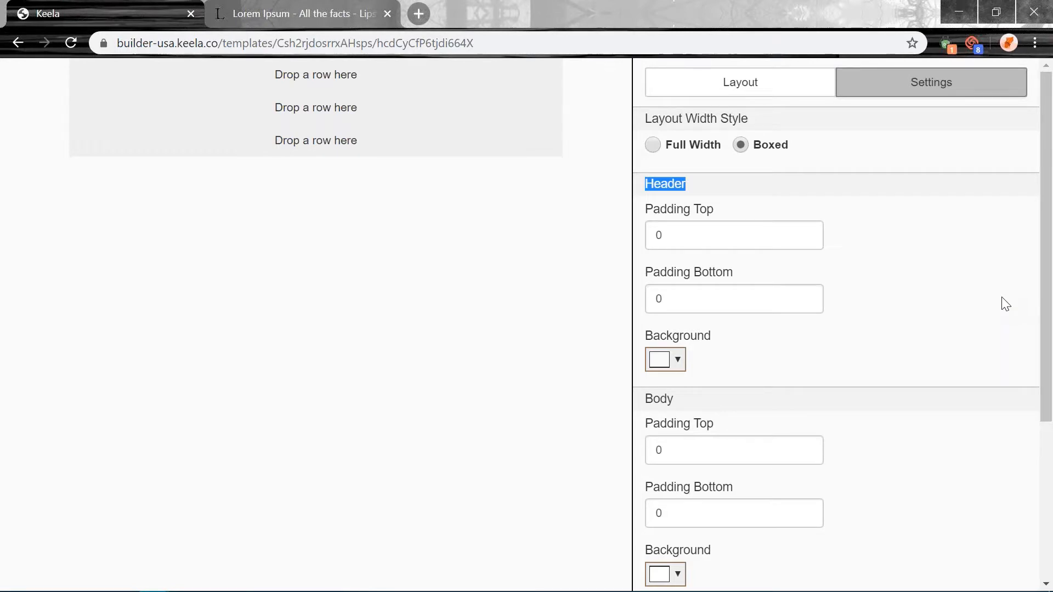
pyautogui.moveTo(804, 132); pyautogui.dragTo(642, 123)
pyautogui.click(890, 145)
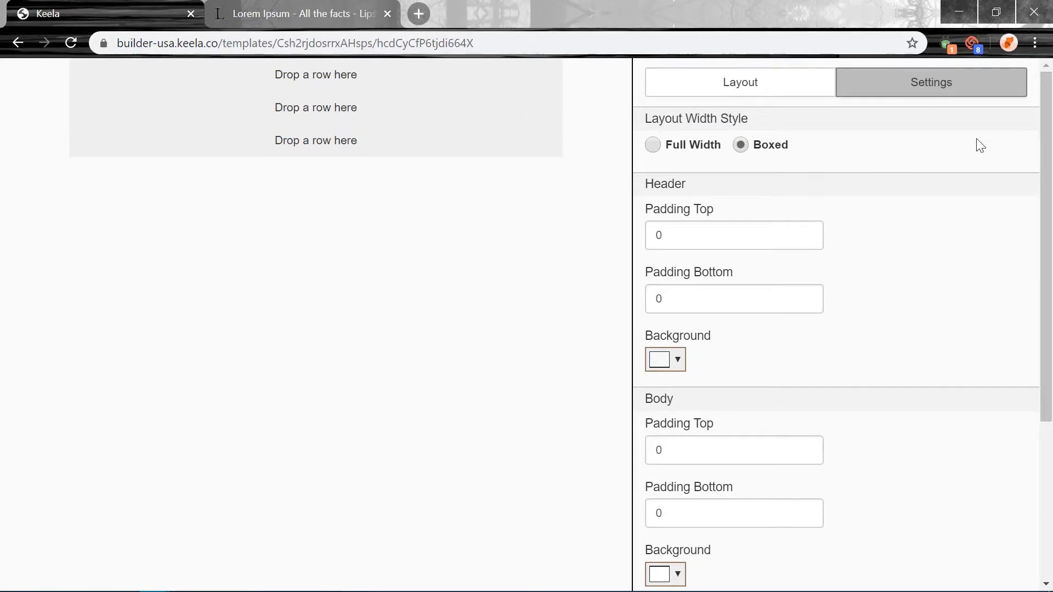
pyautogui.click(661, 366)
pyautogui.click(744, 391)
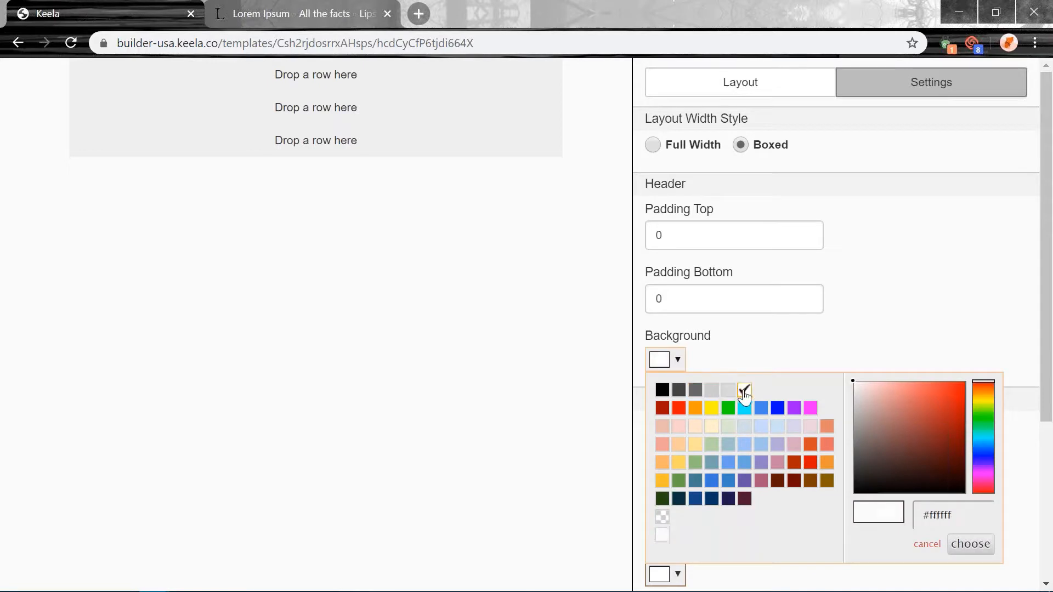
pyautogui.click(971, 544)
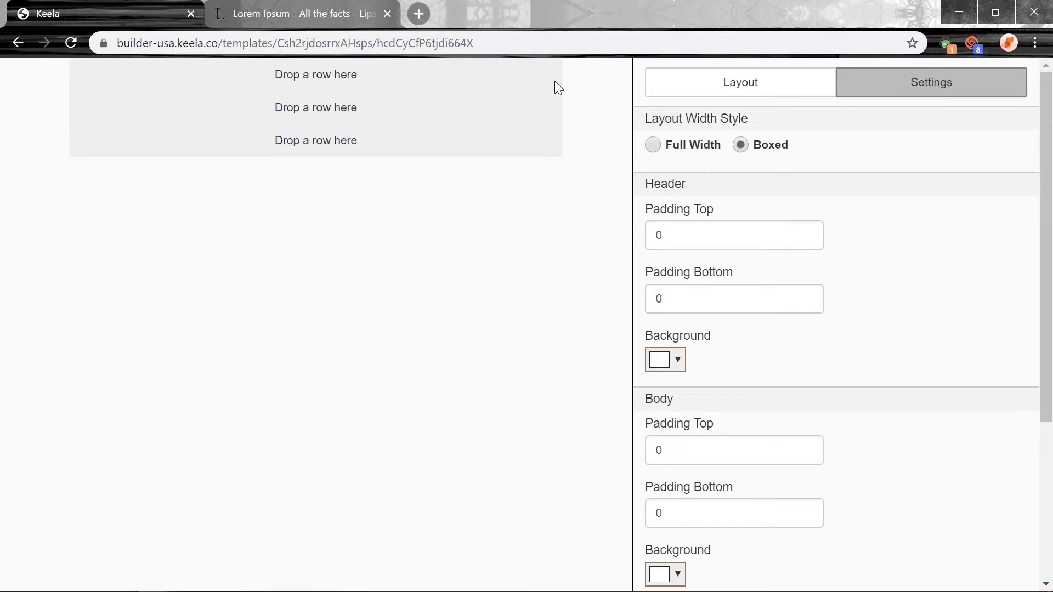
# Set the layout width style to Full Width and the body background to light purple (#d9d2e9).
pyautogui.click(653, 145)
pyautogui.click(678, 574)
pyautogui.click(793, 425)
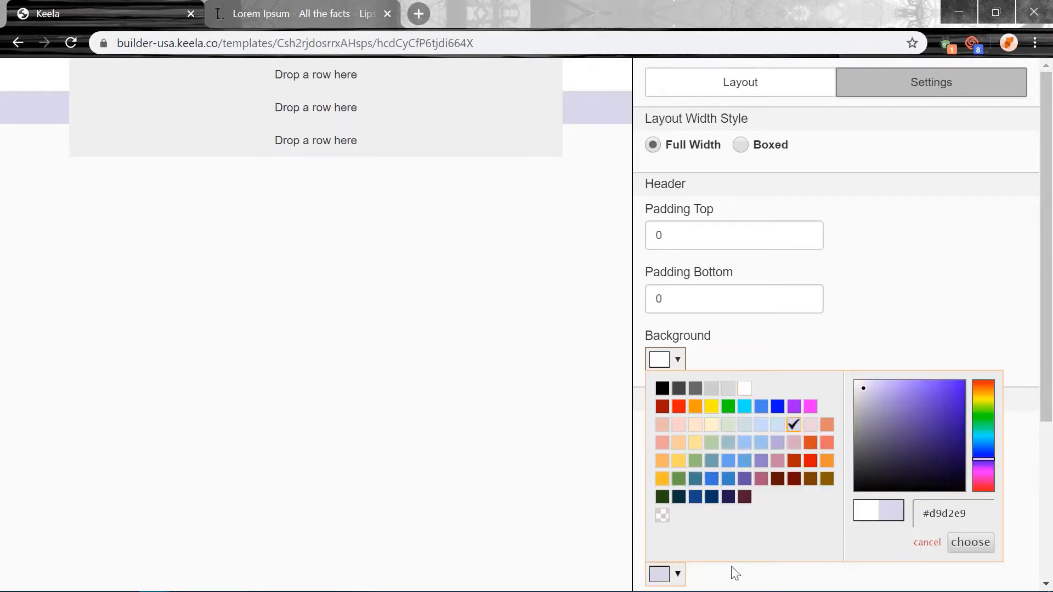
pyautogui.click(872, 312)
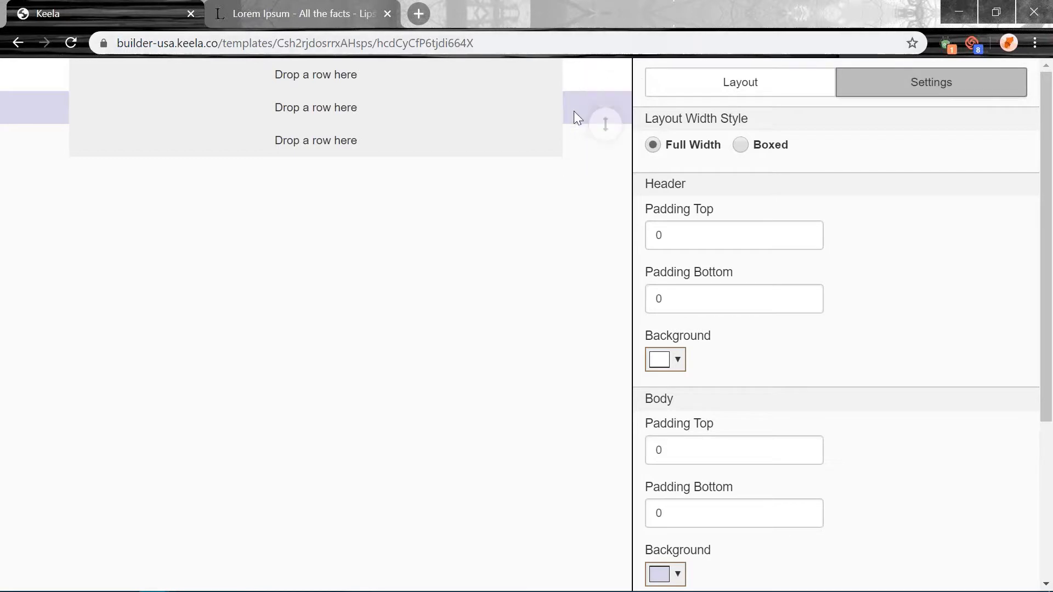
# Set the footer background to bright purple (#9900ff).
pyautogui.scroll(-5, 756, 474)
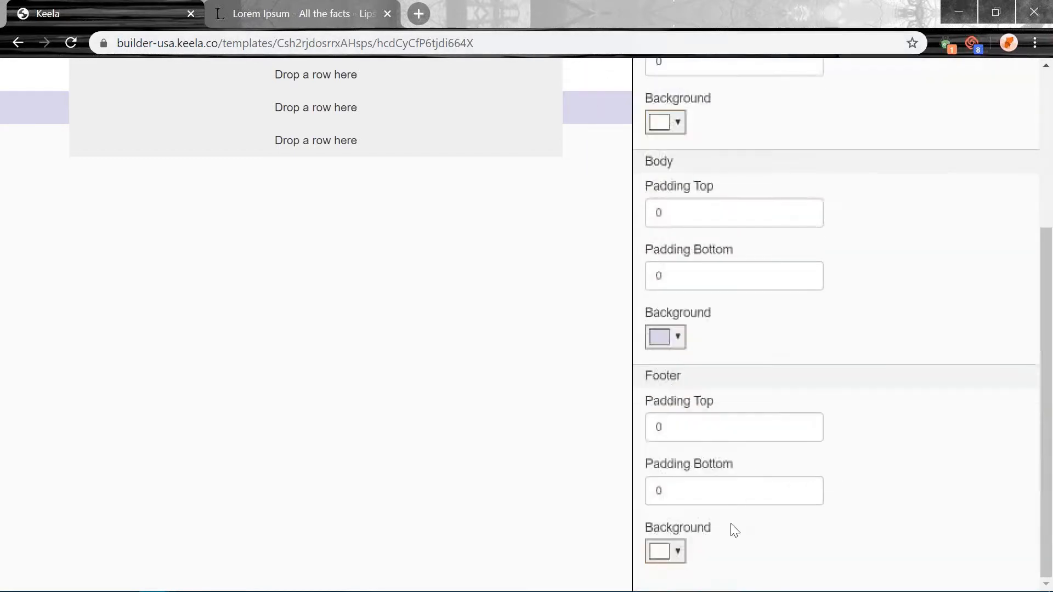
pyautogui.click(677, 555)
pyautogui.click(793, 384)
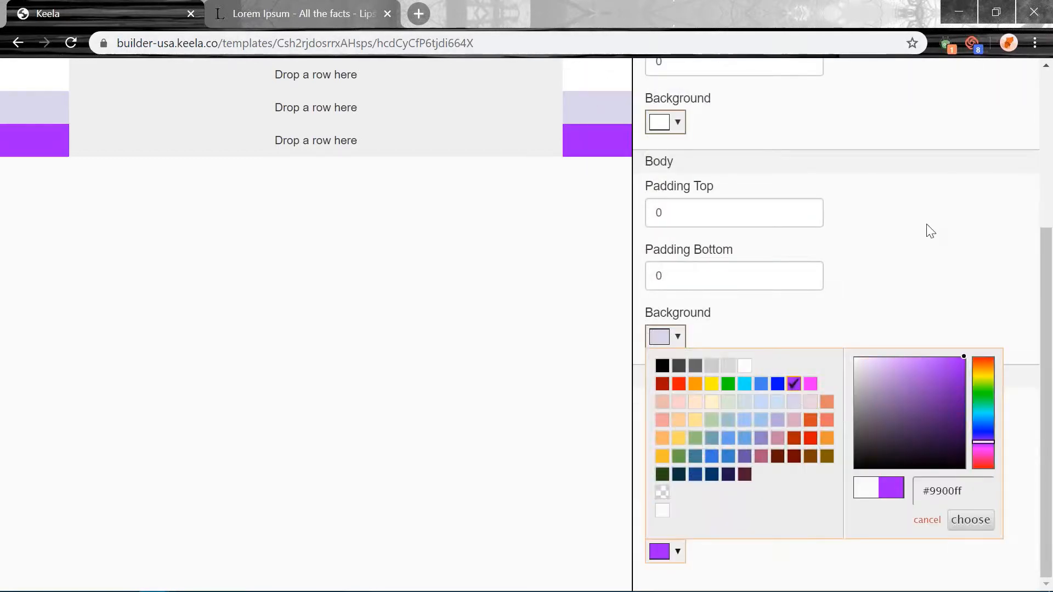
pyautogui.click(947, 240)
# Switch the layout width style to Boxed to compare it, and return it to Full Width.
pyautogui.scroll(5, 933, 274)
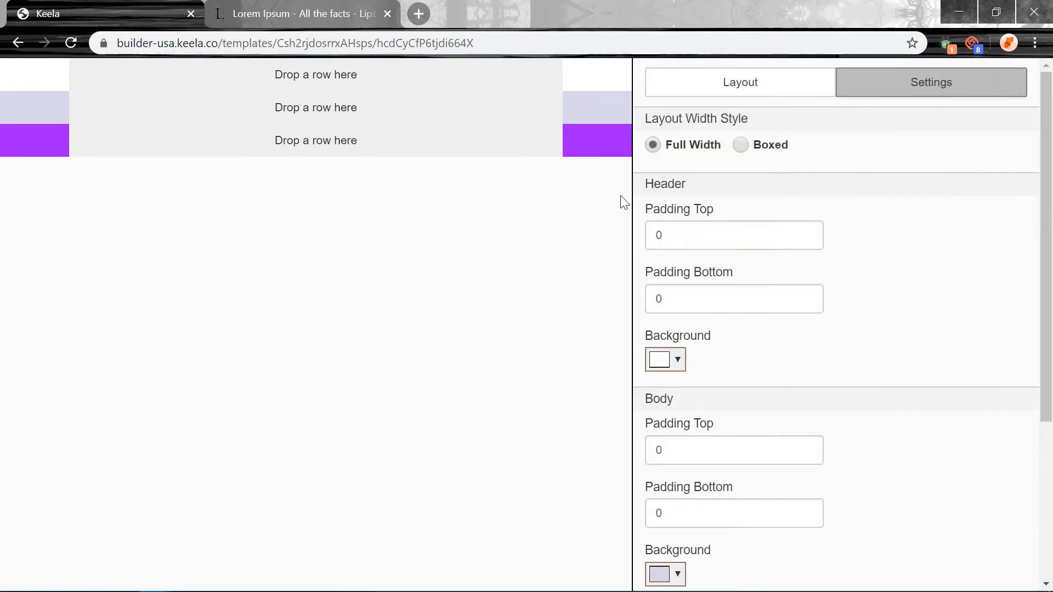
pyautogui.click(766, 149)
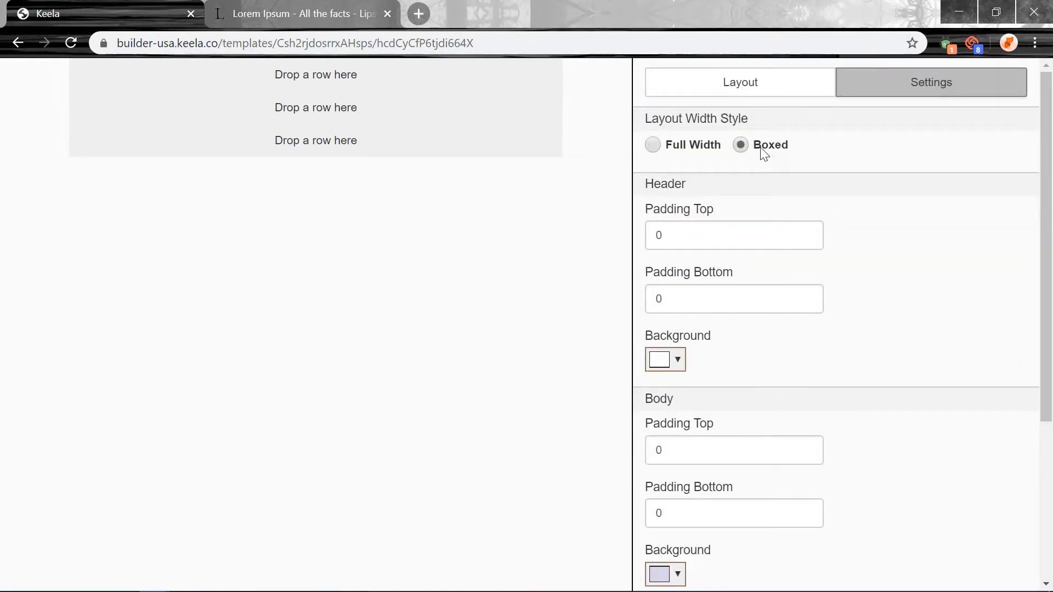
pyautogui.moveTo(564, 75)
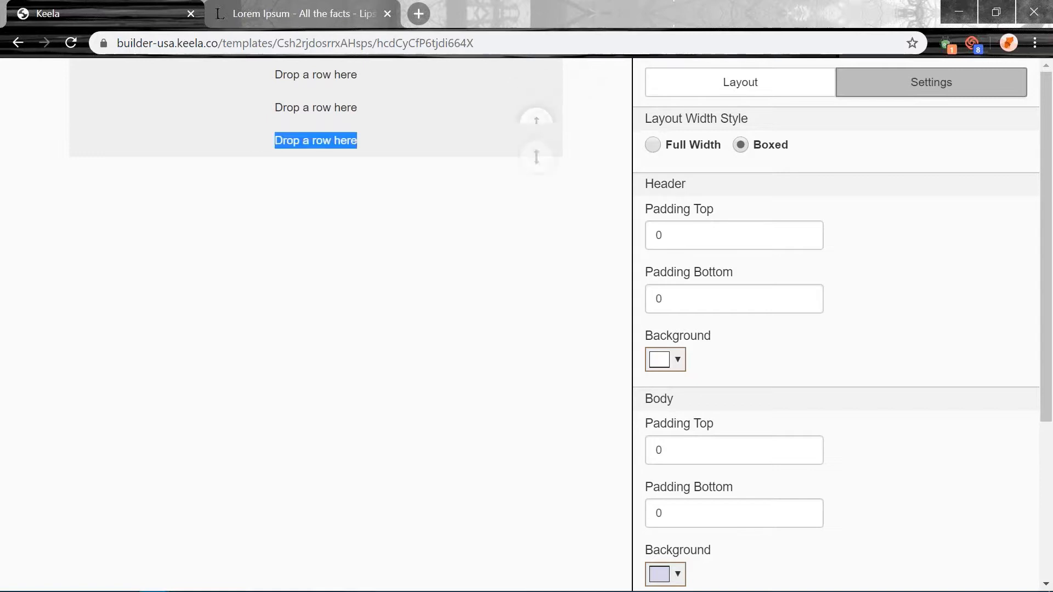
pyautogui.click(670, 152)
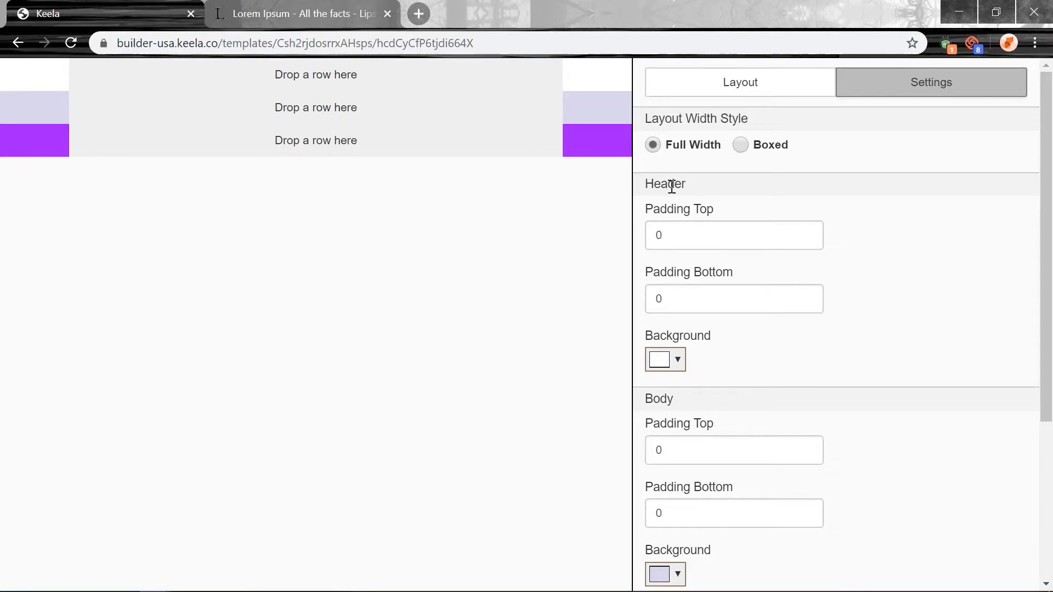
pyautogui.moveTo(686, 185); pyautogui.dragTo(645, 185)
pyautogui.moveTo(682, 400); pyautogui.dragTo(645, 400)
pyautogui.moveTo(713, 550); pyautogui.dragTo(642, 550)
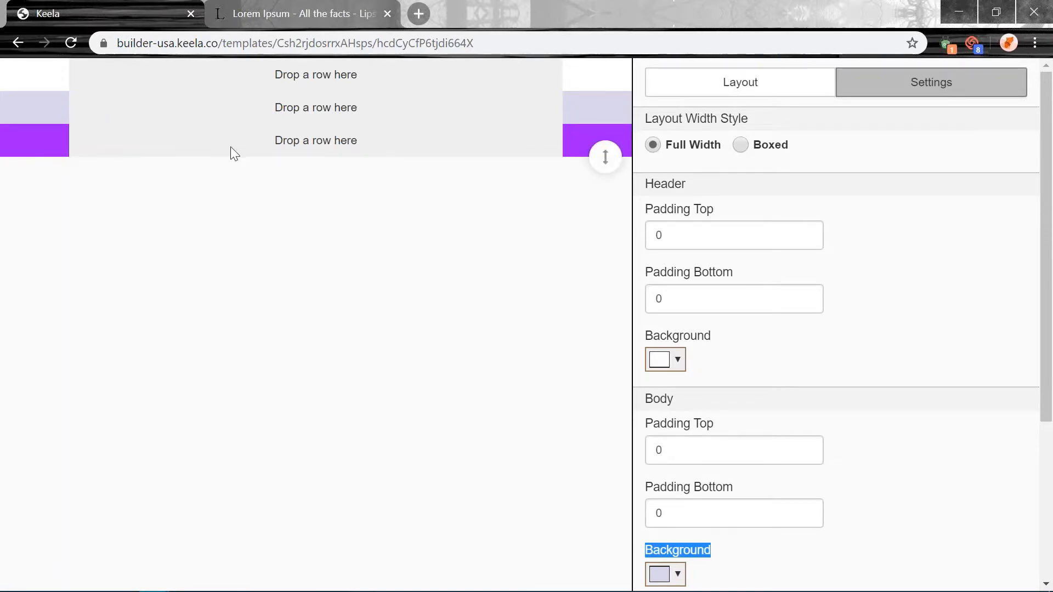
pyautogui.click(903, 238)
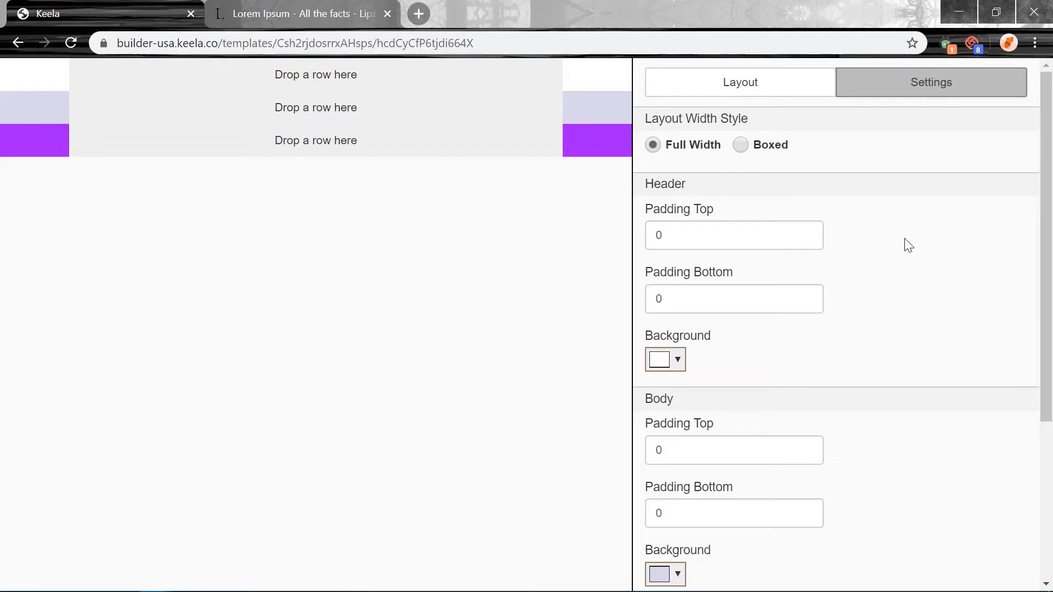
pyautogui.moveTo(721, 214); pyautogui.dragTo(645, 215)
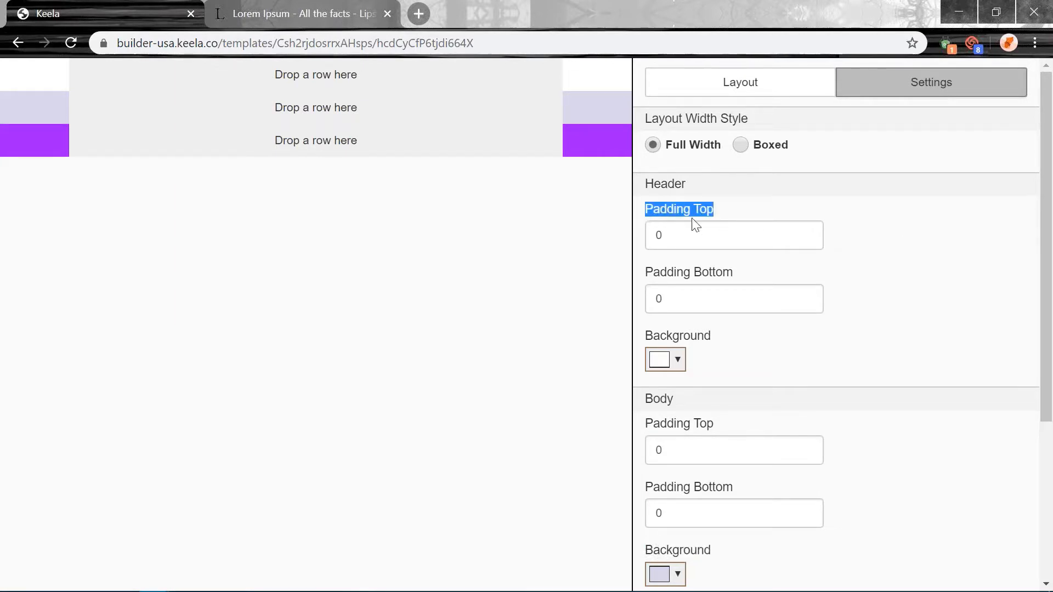
pyautogui.click(851, 227)
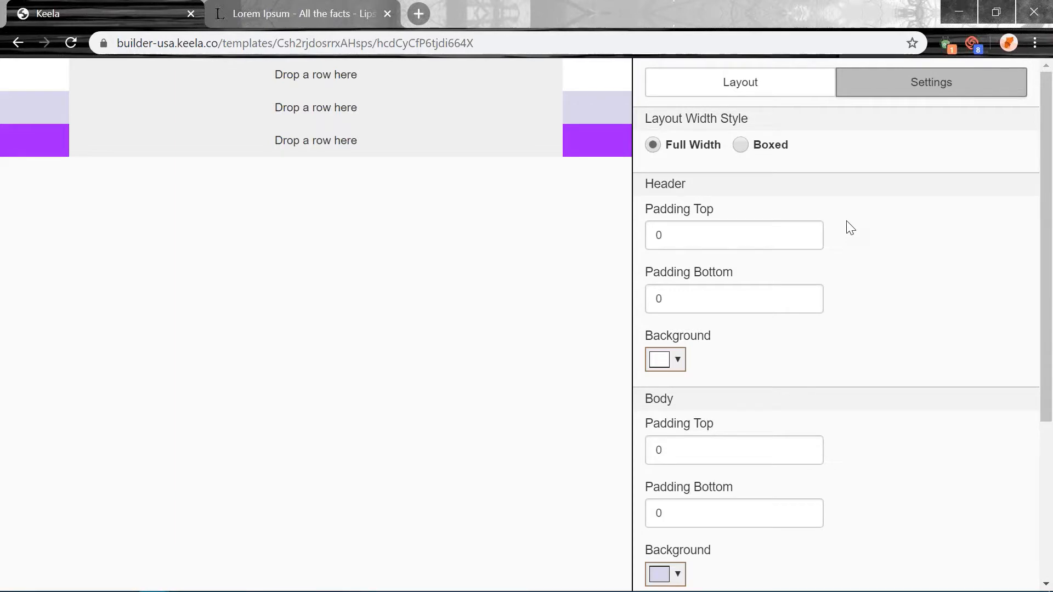
# Set both the top and bottom padding of the header to 25.
pyautogui.doubleClick(738, 242)
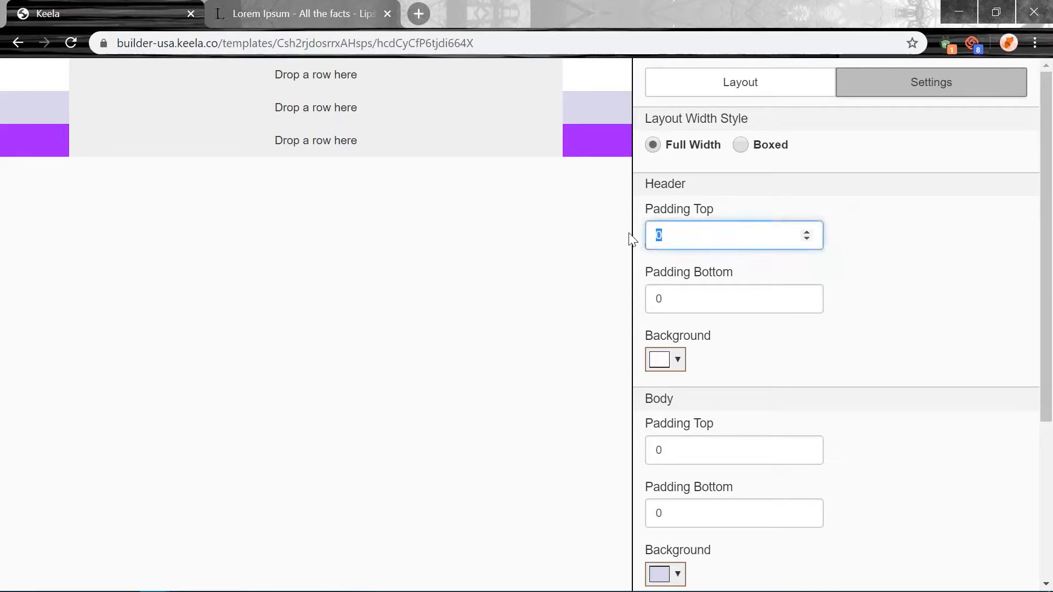
pyautogui.write('25')
pyautogui.doubleClick(702, 299)
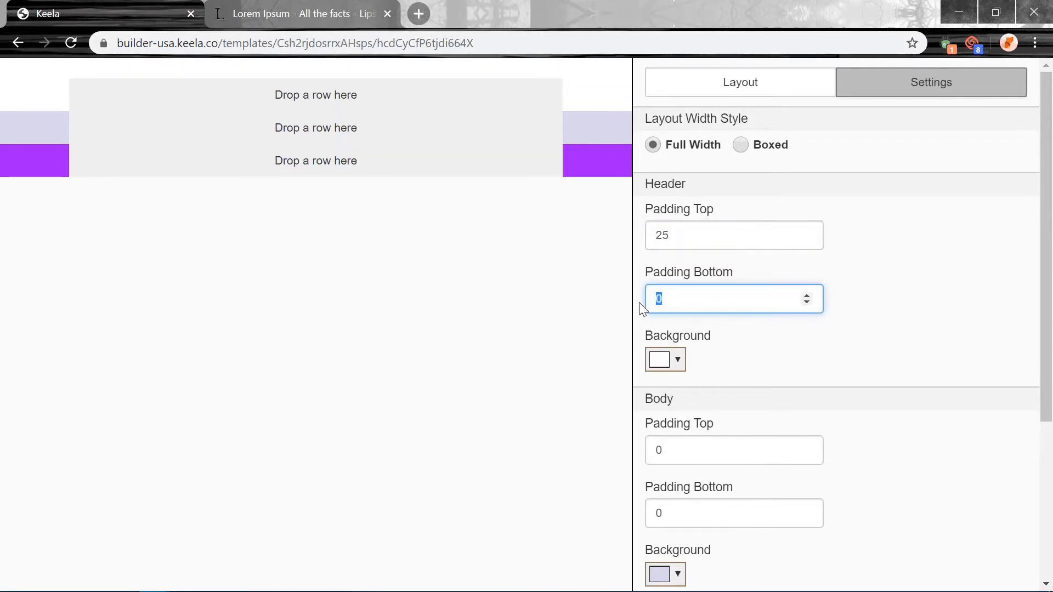
pyautogui.write('25')
pyautogui.click(936, 257)
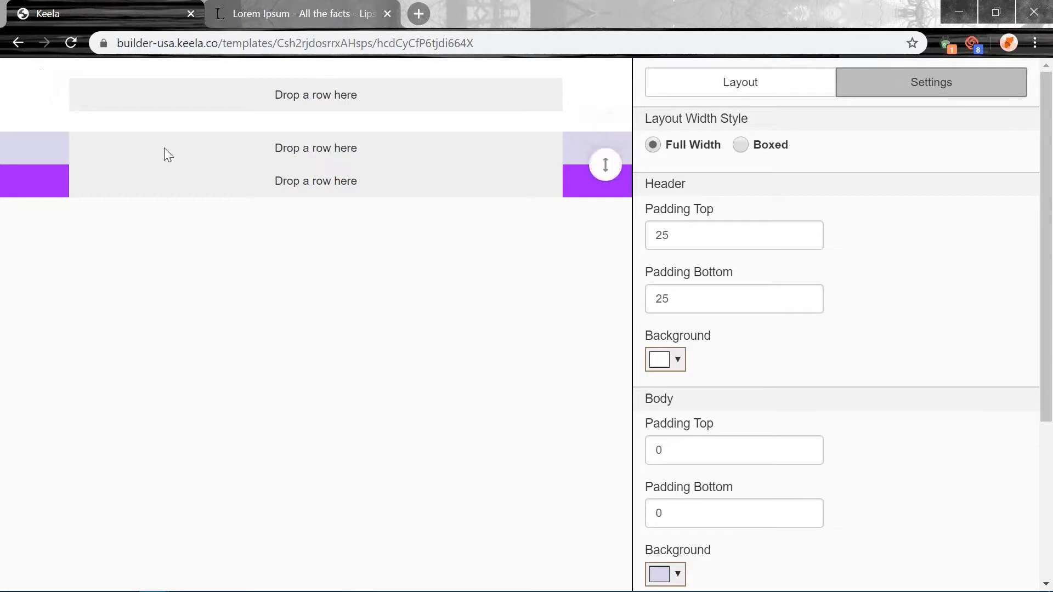
# Set both the top and bottom padding of the body section to 10.
pyautogui.doubleClick(755, 442)
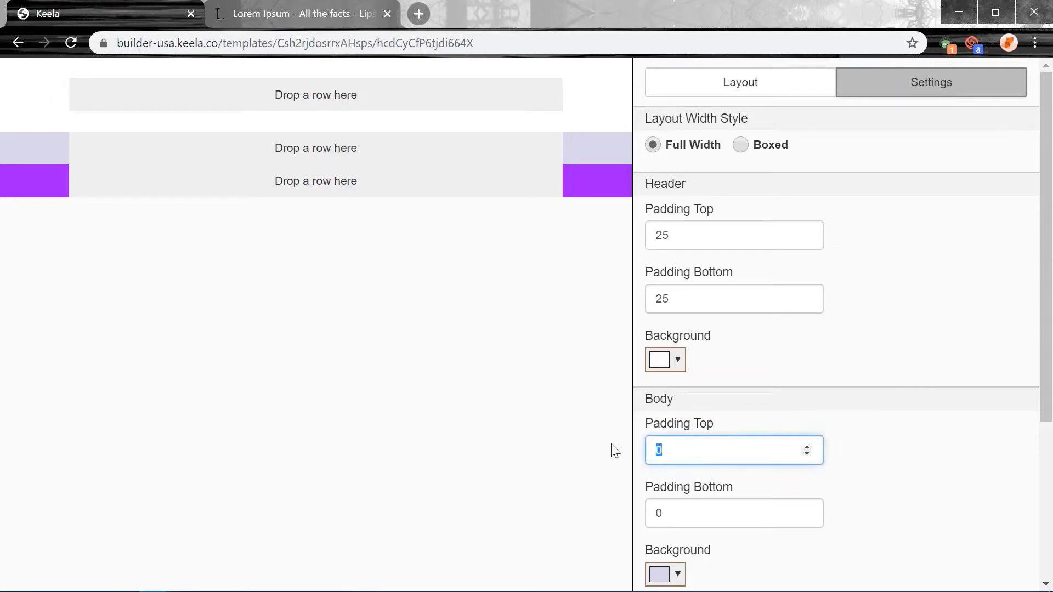
pyautogui.write('10')
pyautogui.doubleClick(680, 513)
pyautogui.write('1')
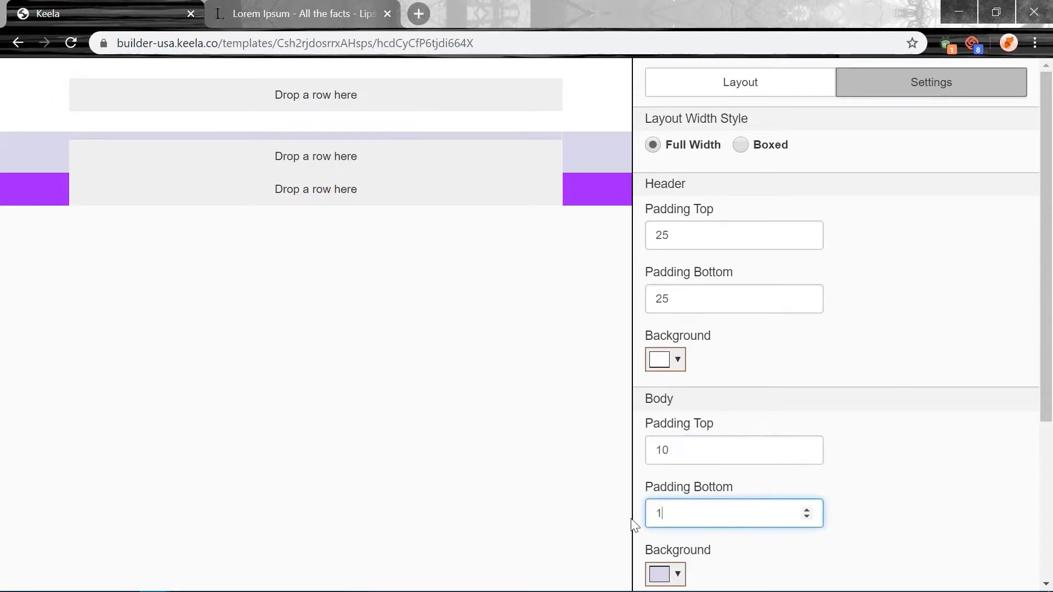
pyautogui.write('0')
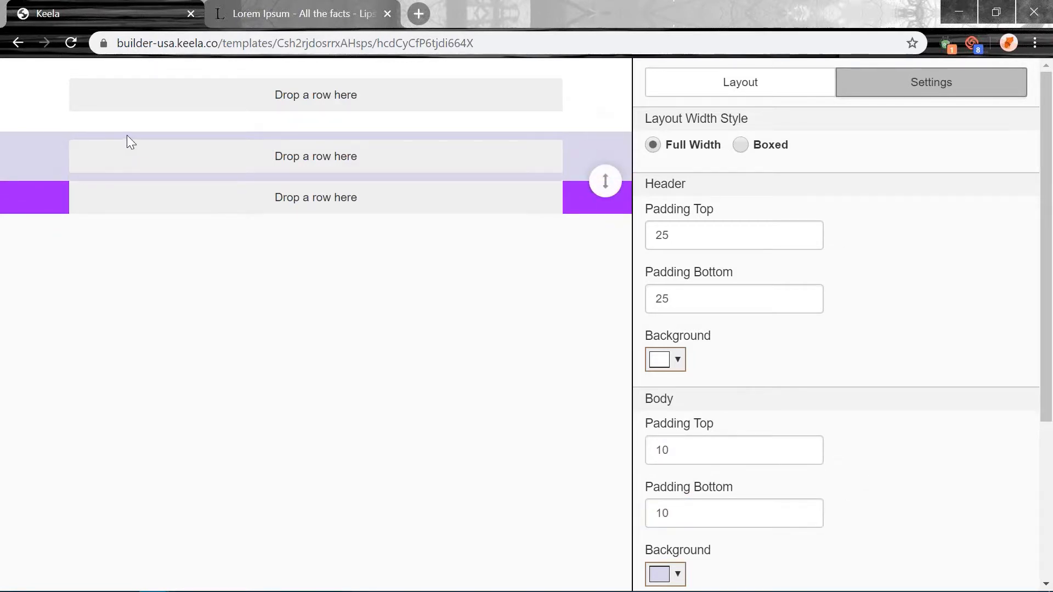
# Set both the top and bottom padding of the footer to 25.
pyautogui.scroll(-4, 766, 430)
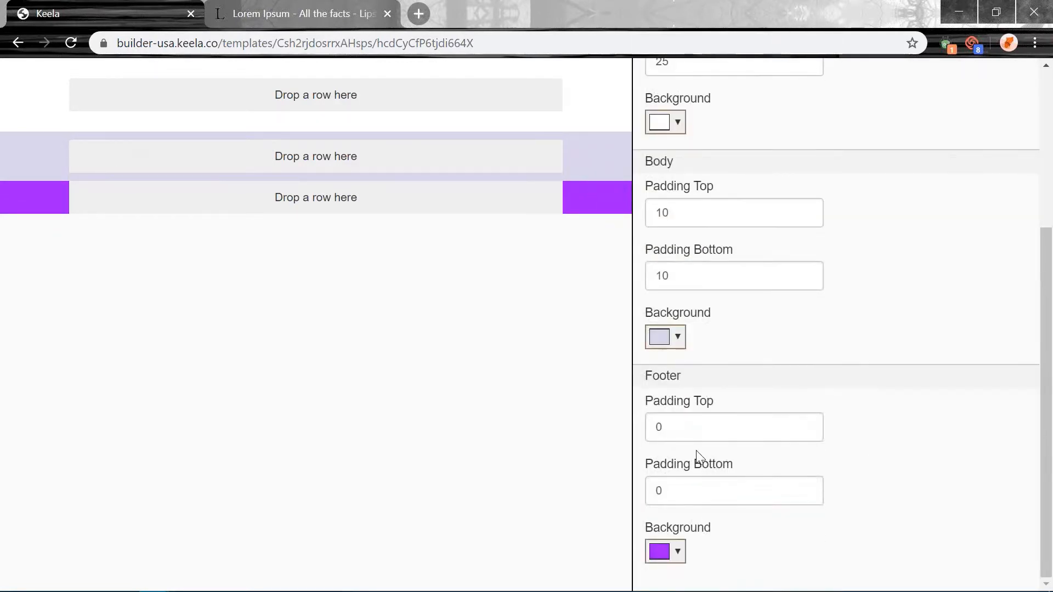
pyautogui.doubleClick(677, 431)
pyautogui.write('25')
pyautogui.doubleClick(729, 494)
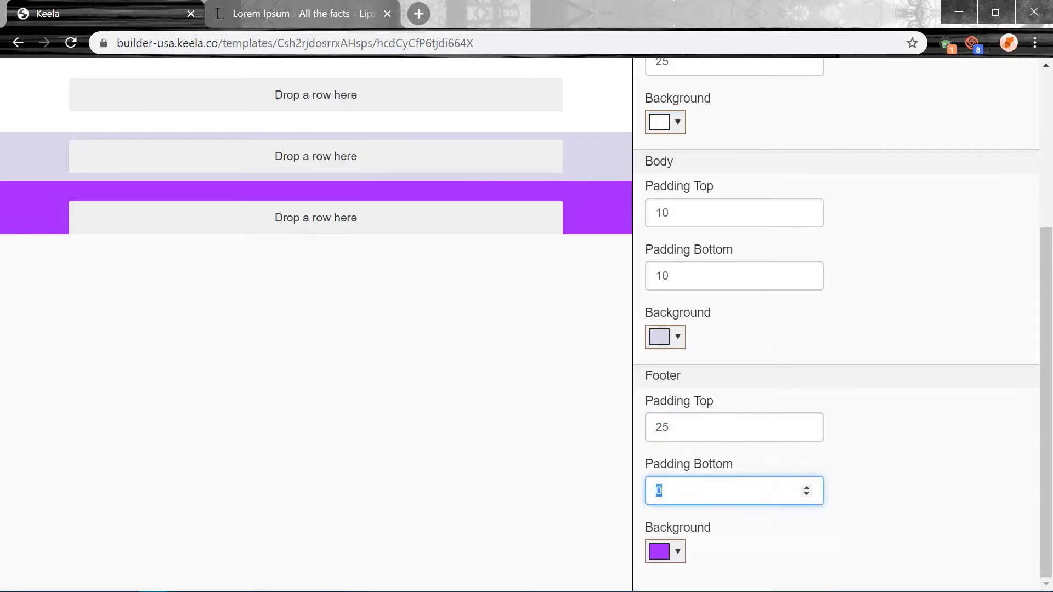
pyautogui.write('25')
pyautogui.click(938, 453)
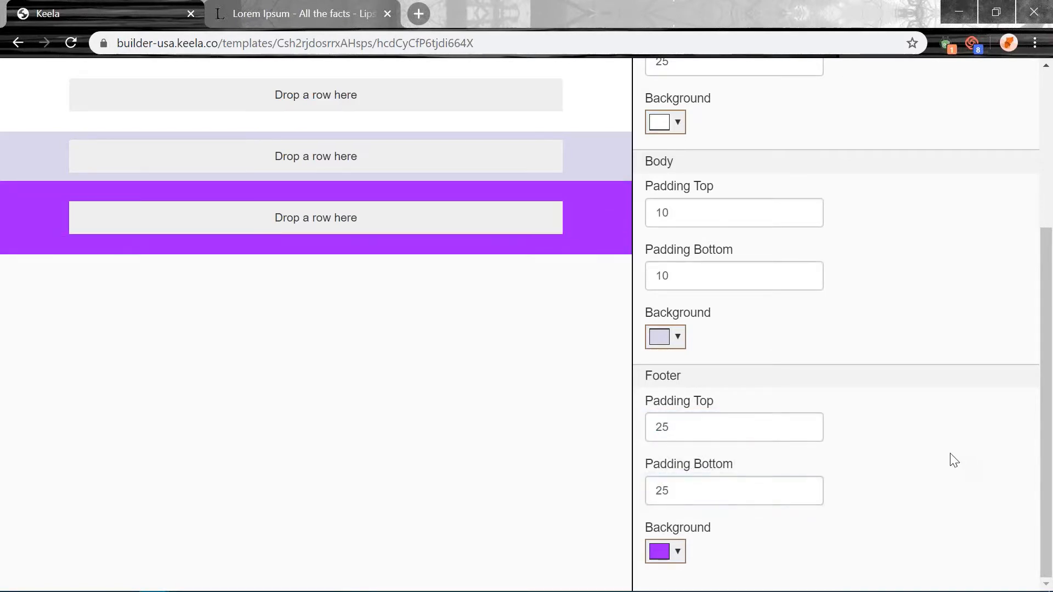
# Examine the row layouts and content block types available for building the template.
pyautogui.scroll(5, 894, 308)
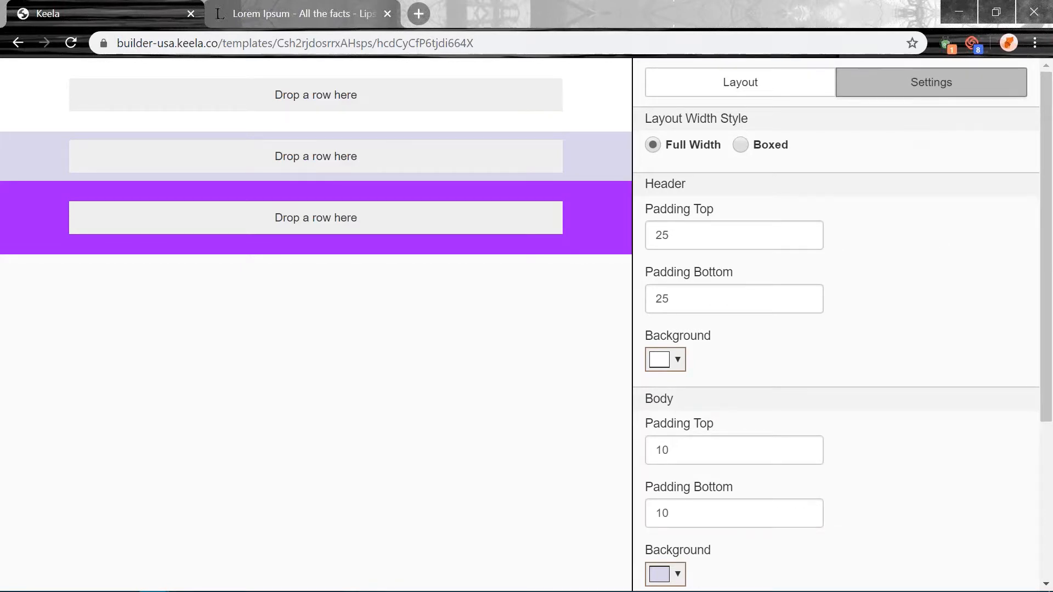
pyautogui.click(727, 86)
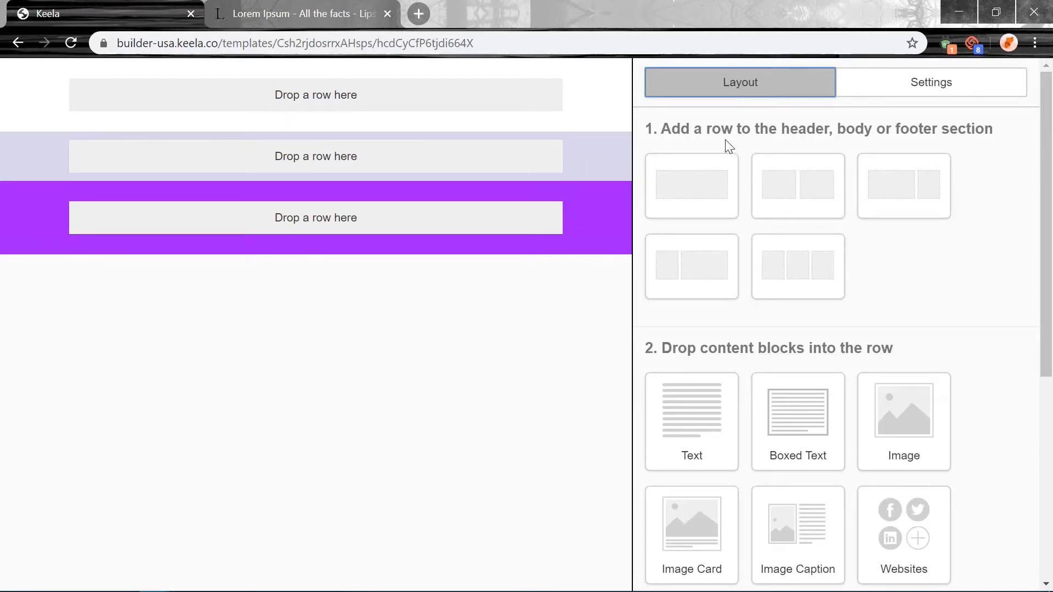
pyautogui.moveTo(733, 129); pyautogui.dragTo(709, 130)
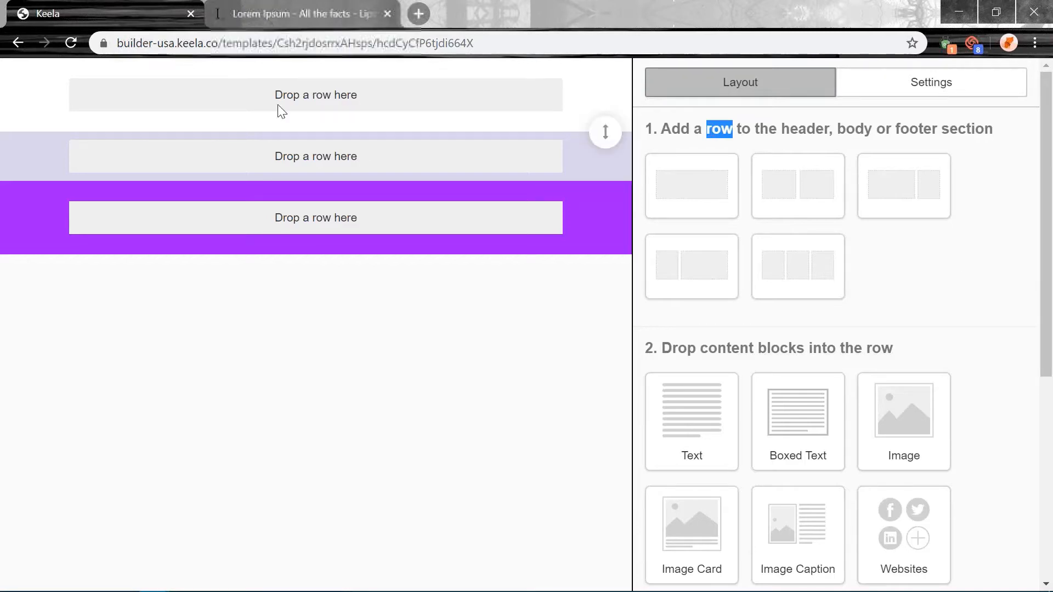
pyautogui.click(981, 256)
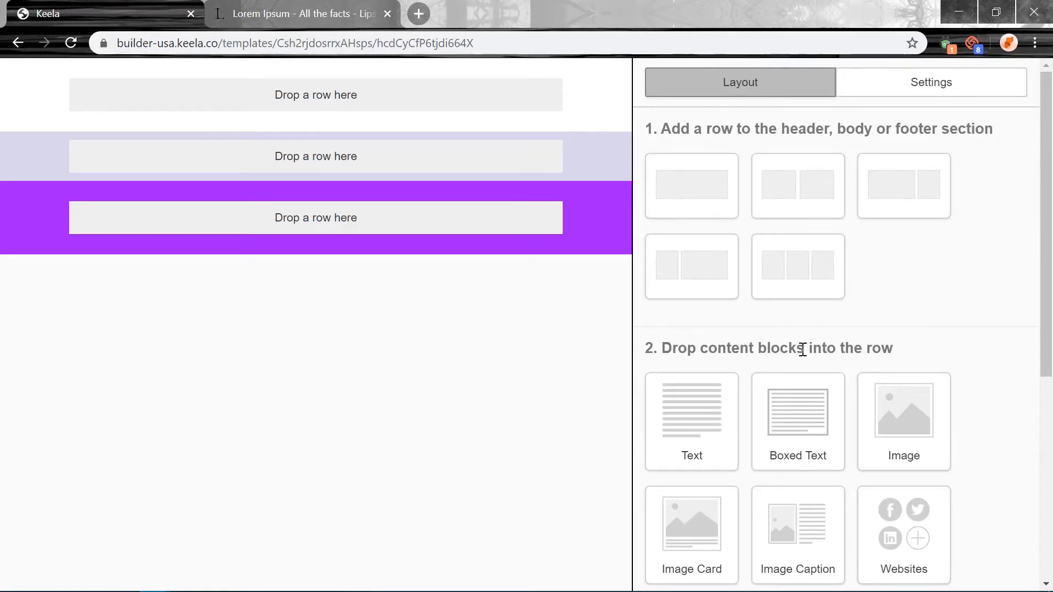
pyautogui.moveTo(803, 349); pyautogui.dragTo(706, 354)
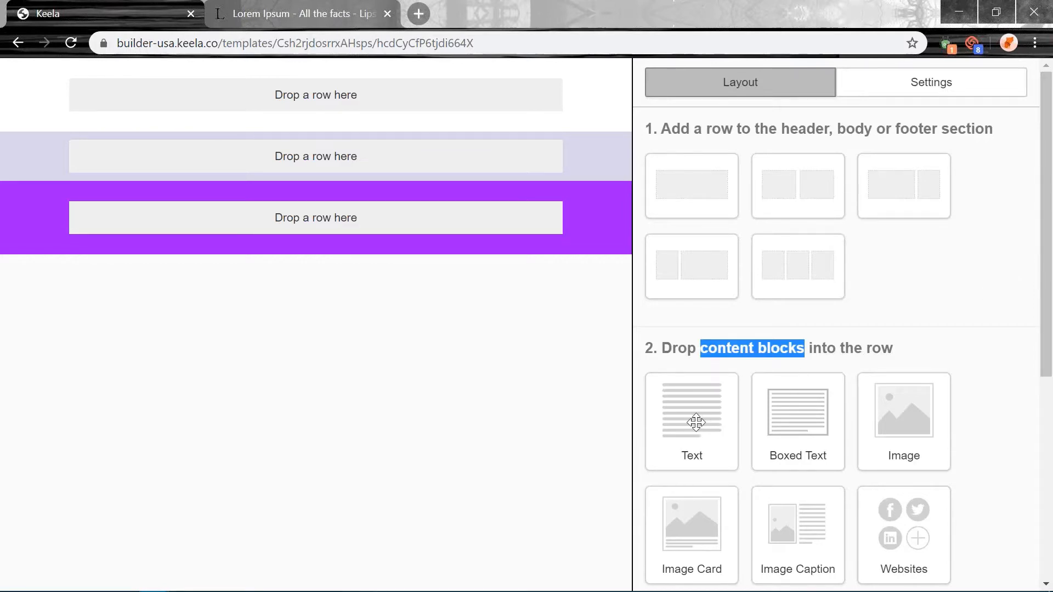
pyautogui.scroll(-5, 876, 425)
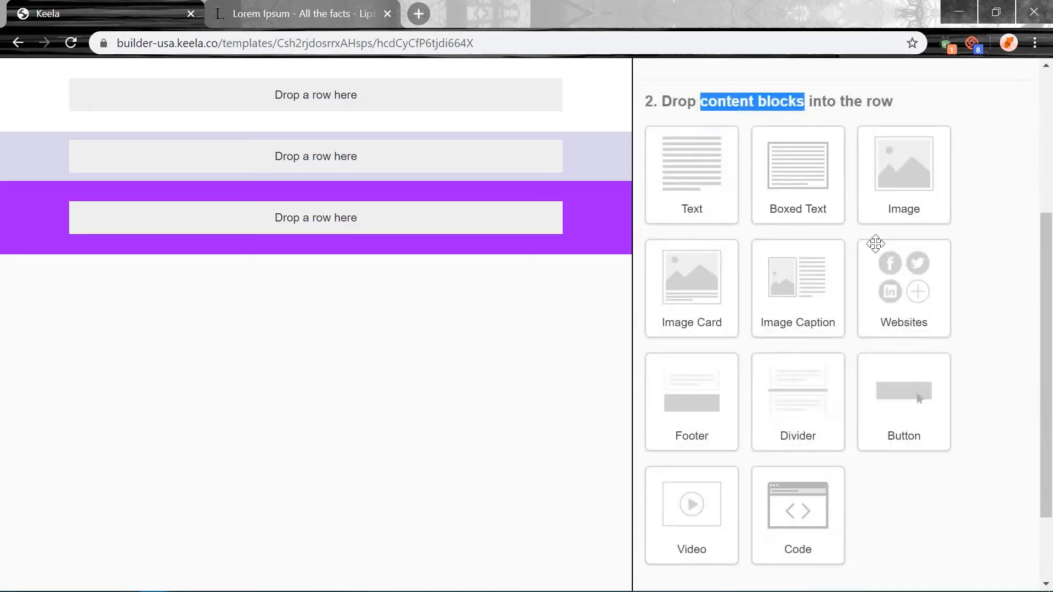
pyautogui.scroll(3, 815, 521)
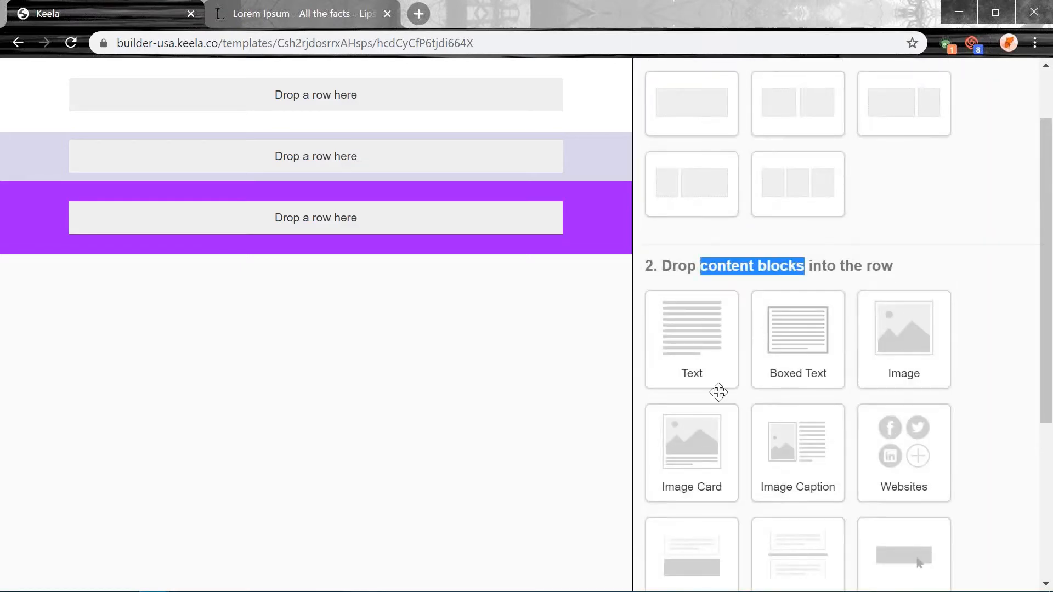
pyautogui.scroll(1, 799, 496)
pyautogui.click(899, 315)
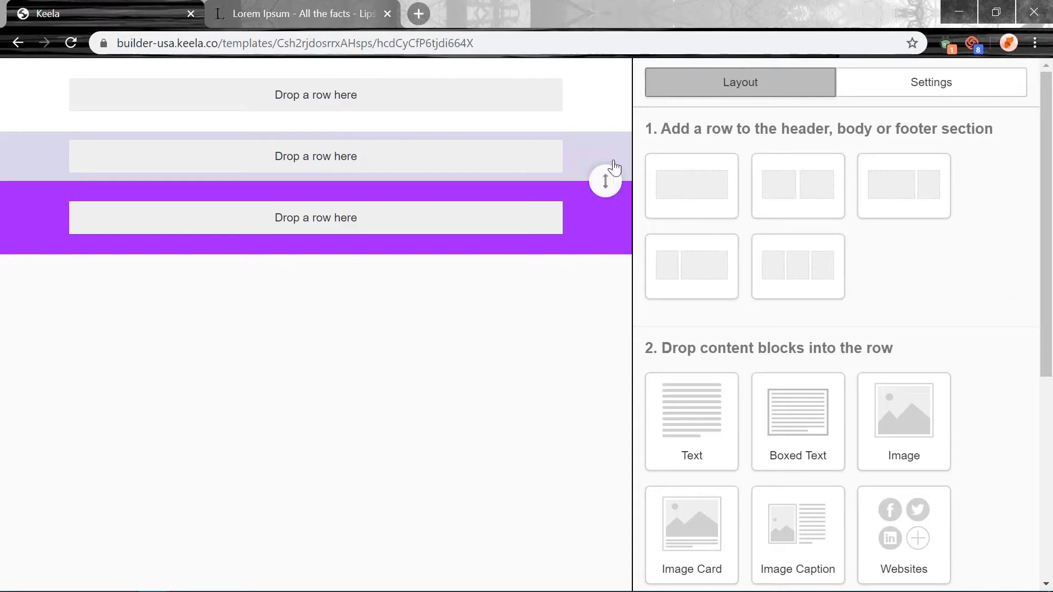
# Add a single-column row to the header, and a two-column row followed by two single-column rows to the body.
pyautogui.moveTo(720, 184); pyautogui.dragTo(424, 101)
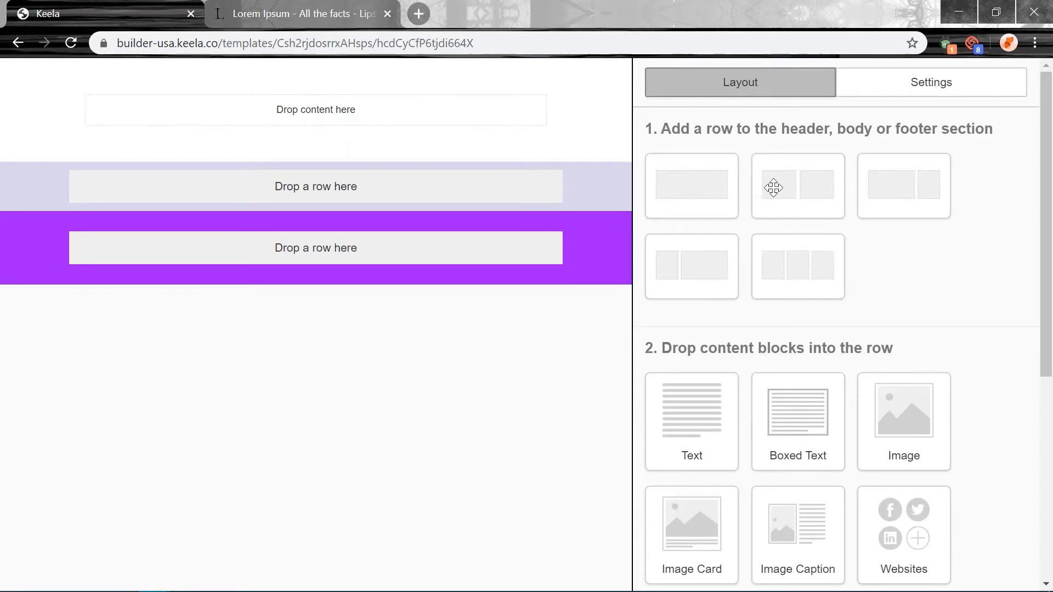
pyautogui.moveTo(773, 187); pyautogui.dragTo(466, 185)
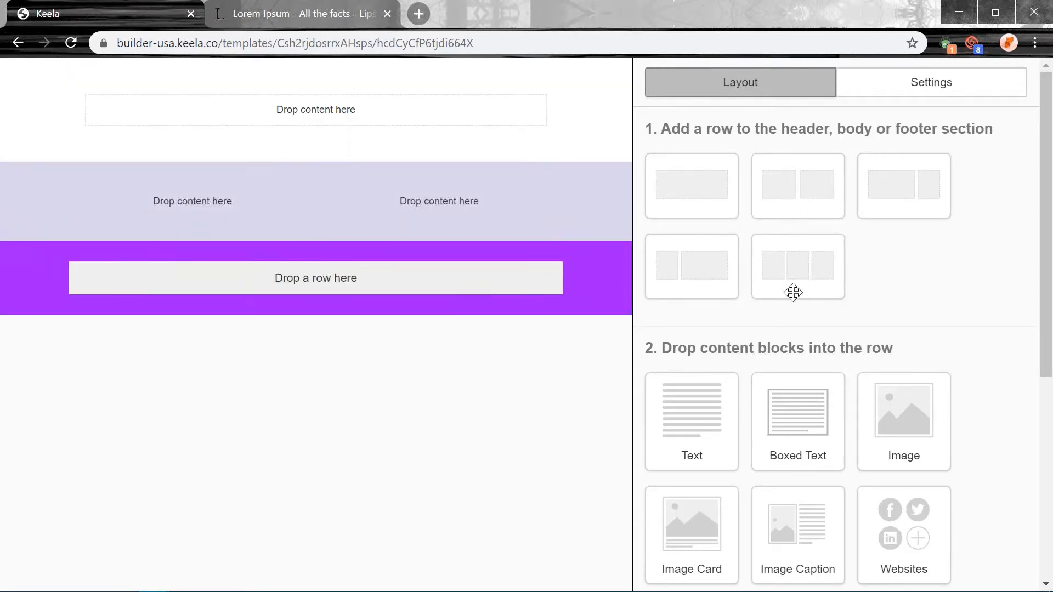
pyautogui.moveTo(714, 268); pyautogui.dragTo(940, 271)
pyautogui.moveTo(713, 184); pyautogui.dragTo(329, 274)
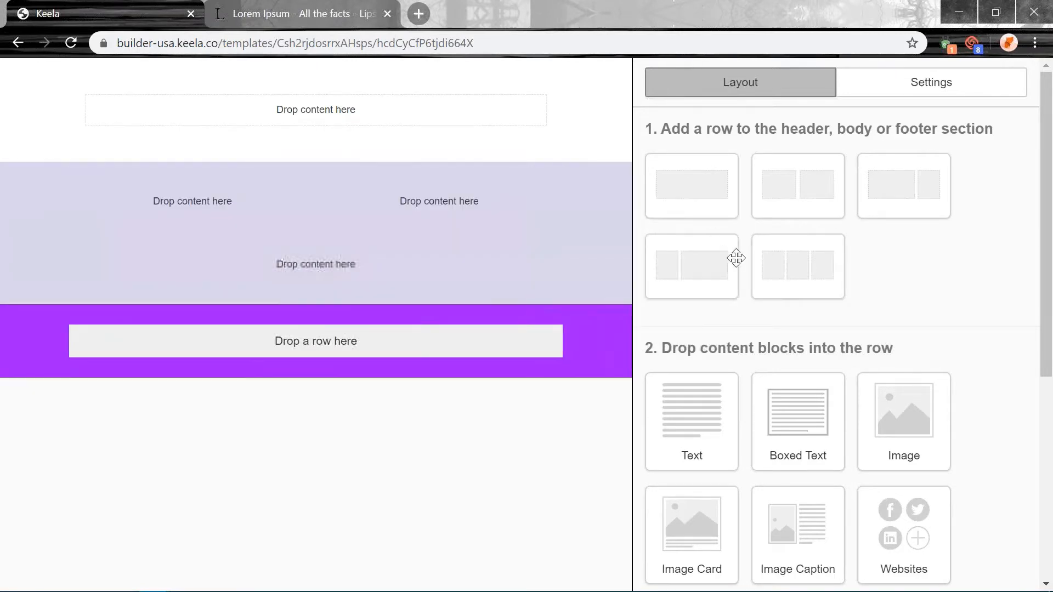
pyautogui.moveTo(714, 187); pyautogui.dragTo(423, 301)
pyautogui.moveTo(693, 186); pyautogui.dragTo(611, 230)
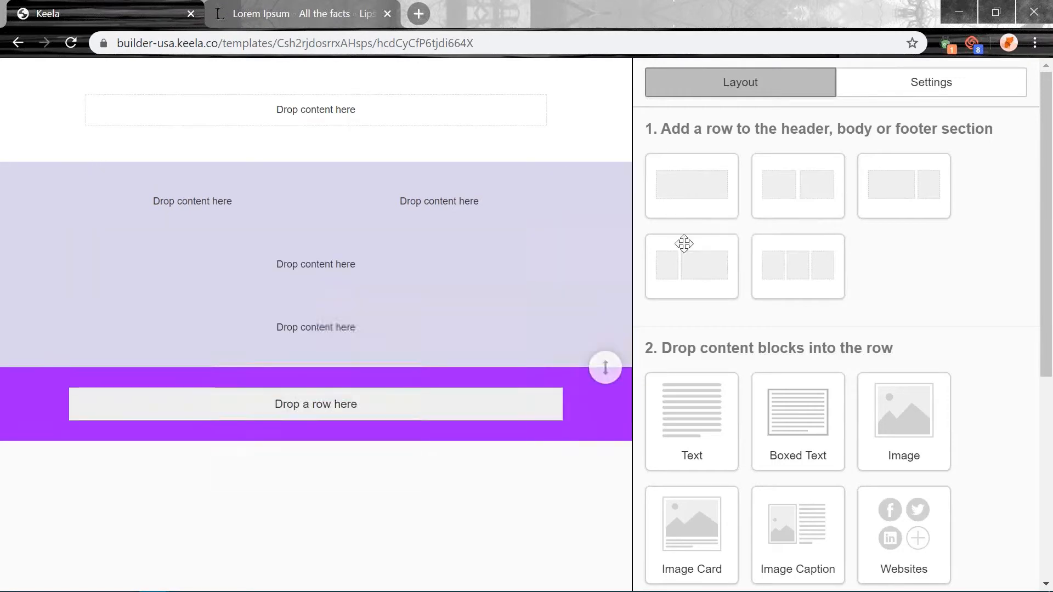
# Add two single-column rows to the footer section.
pyautogui.scroll(-3, 763, 265)
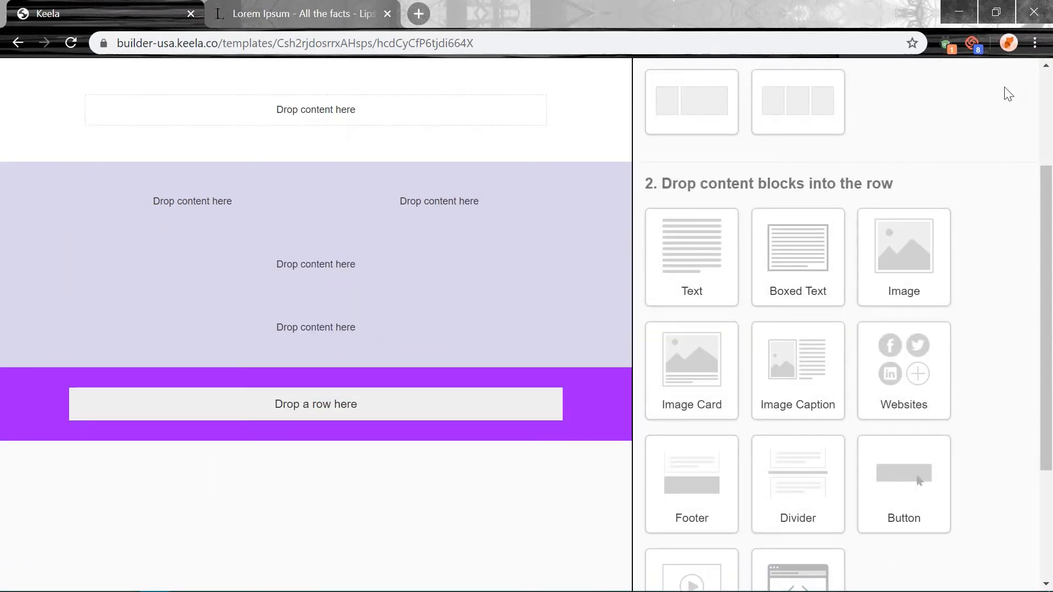
pyautogui.scroll(3, 757, 230)
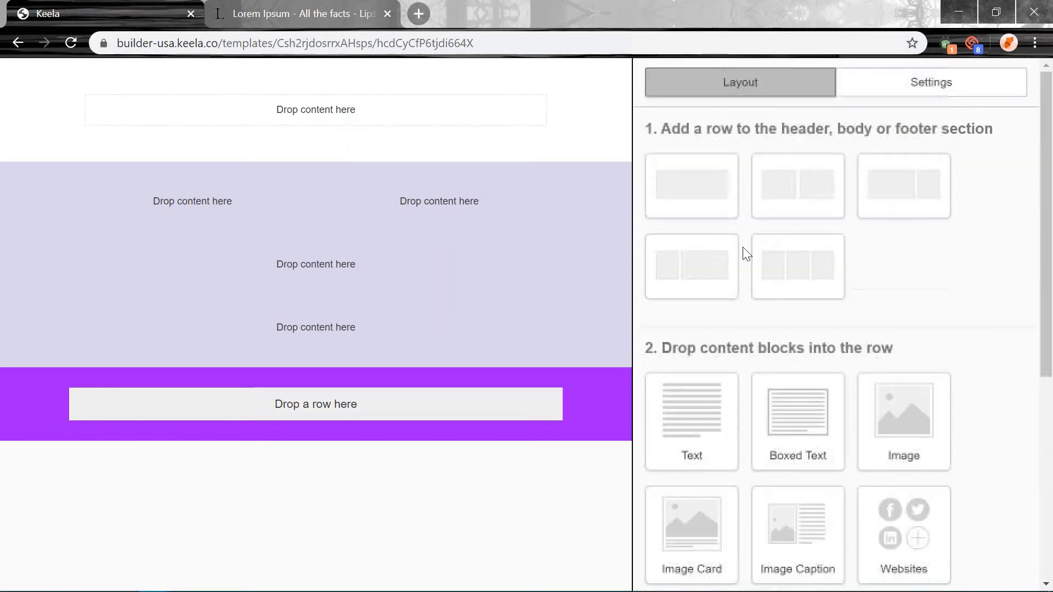
pyautogui.moveTo(713, 183); pyautogui.dragTo(399, 447)
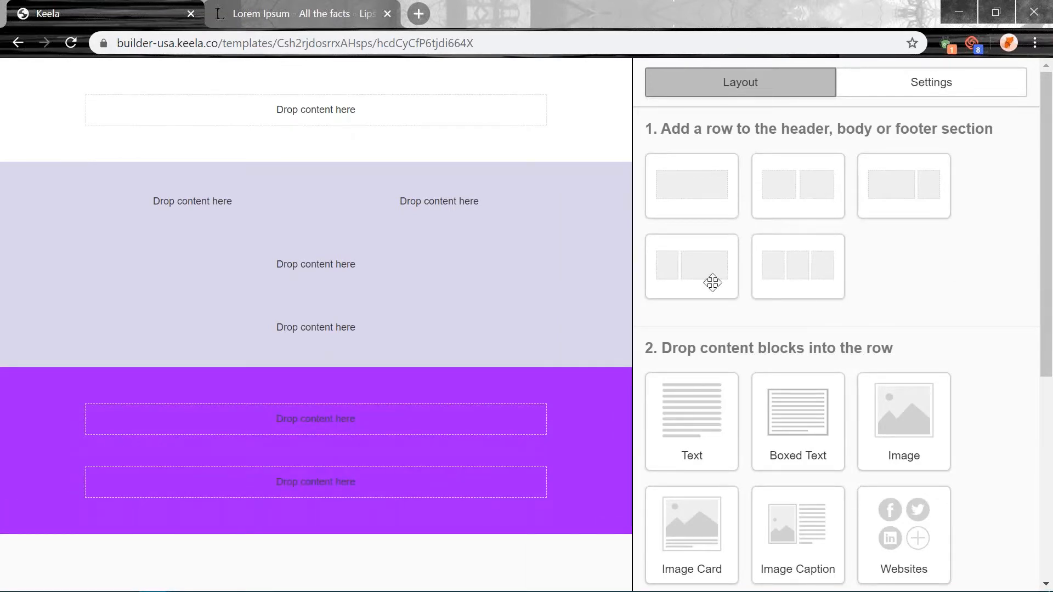
pyautogui.moveTo(734, 129); pyautogui.dragTo(711, 134)
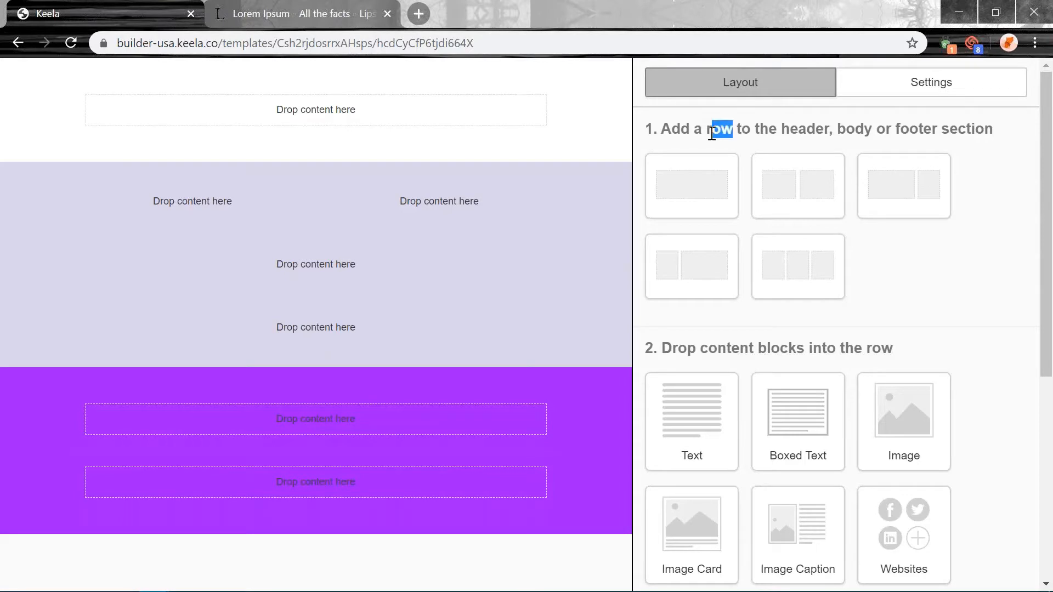
pyautogui.click(861, 264)
pyautogui.scroll(-3, 874, 301)
pyautogui.moveTo(804, 103); pyautogui.dragTo(712, 110)
pyautogui.click(1025, 254)
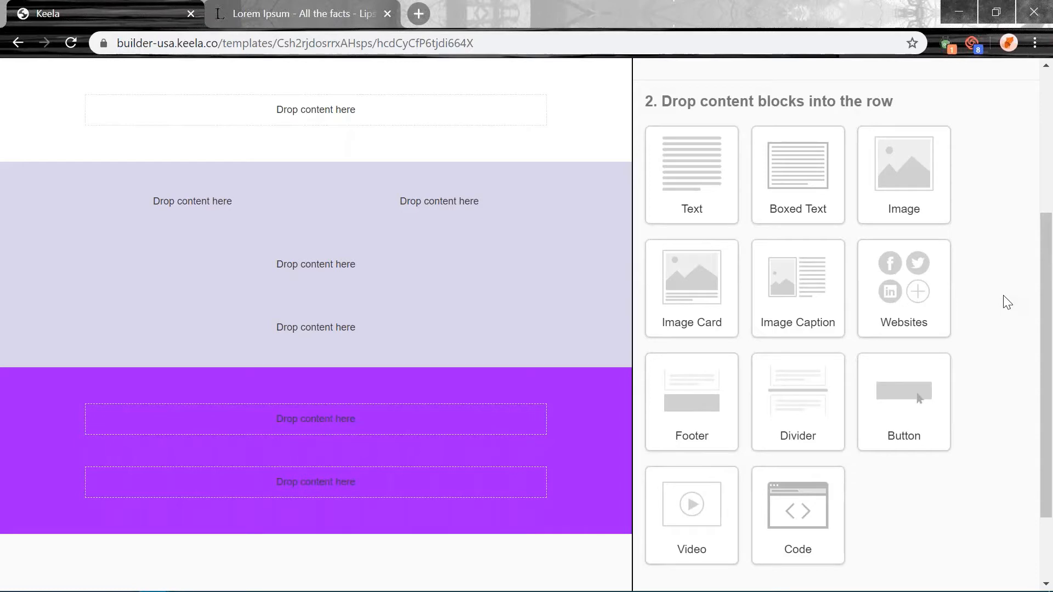
# Add a second single-column row to the header and a text block reading "Keela News" in the header's first row.
pyautogui.scroll(5, 881, 325)
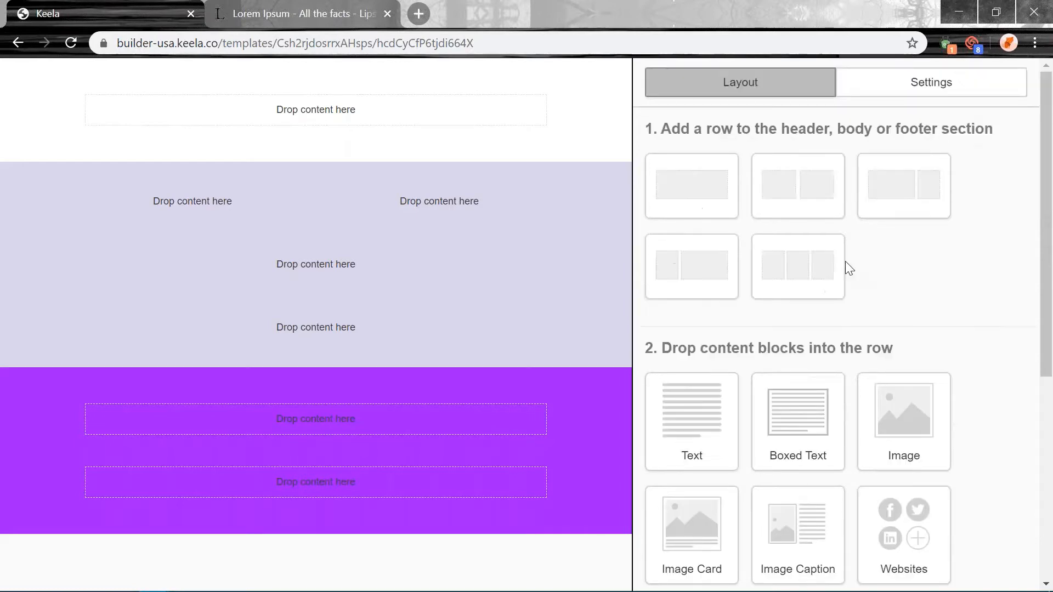
pyautogui.moveTo(683, 181); pyautogui.dragTo(394, 124)
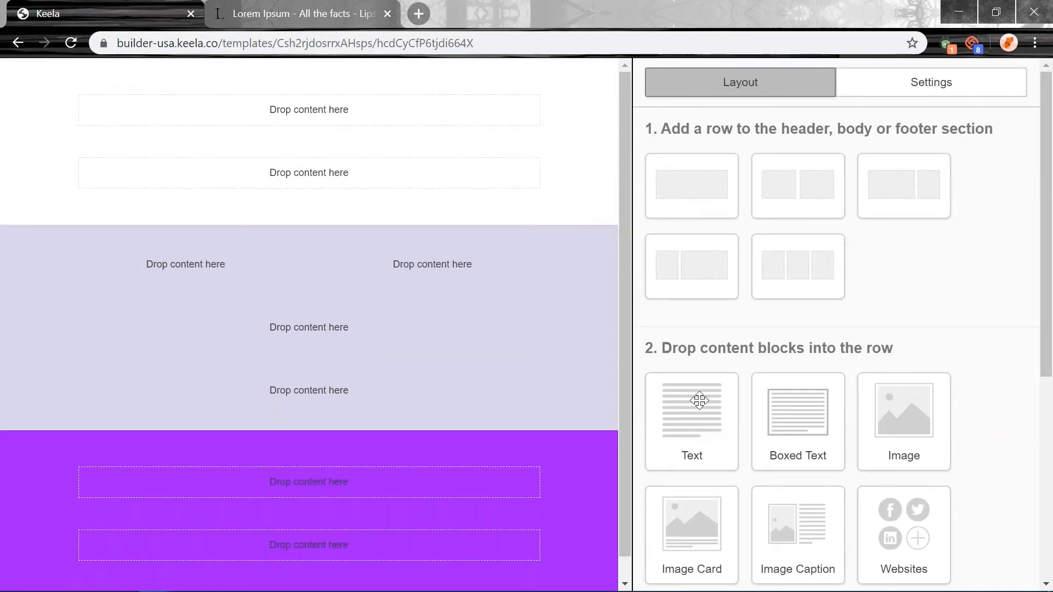
pyautogui.moveTo(699, 403); pyautogui.dragTo(347, 108)
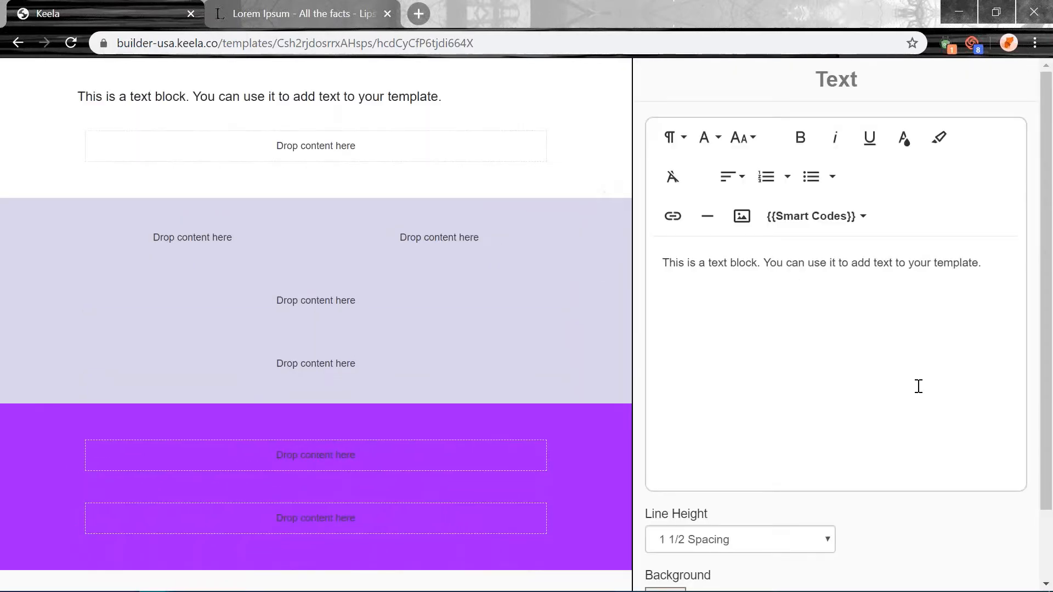
pyautogui.tripleClick(1006, 262)
pyautogui.press('BackSpace')
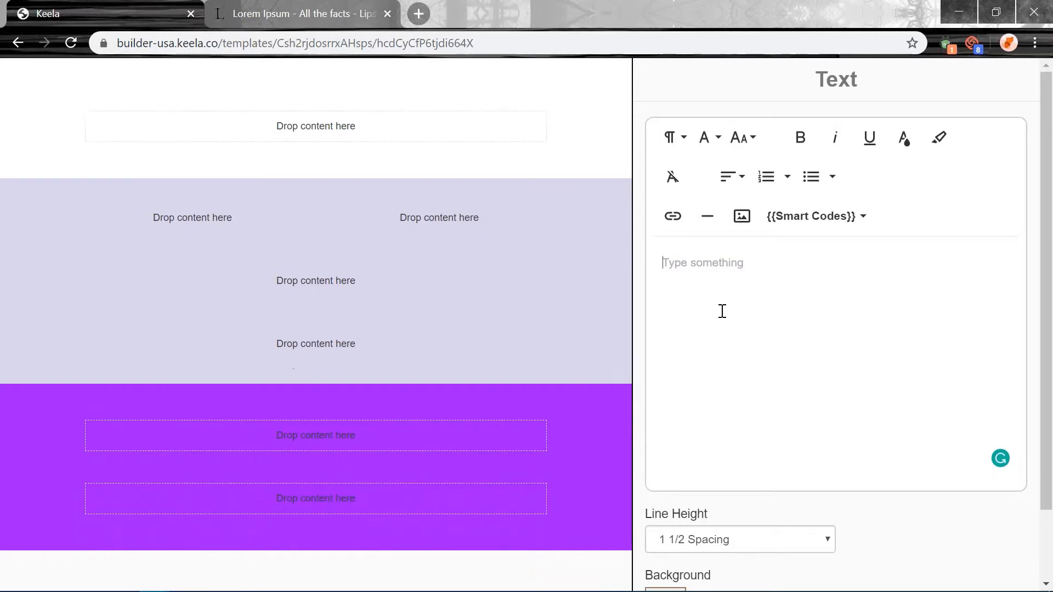
pyautogui.write('Keela News')
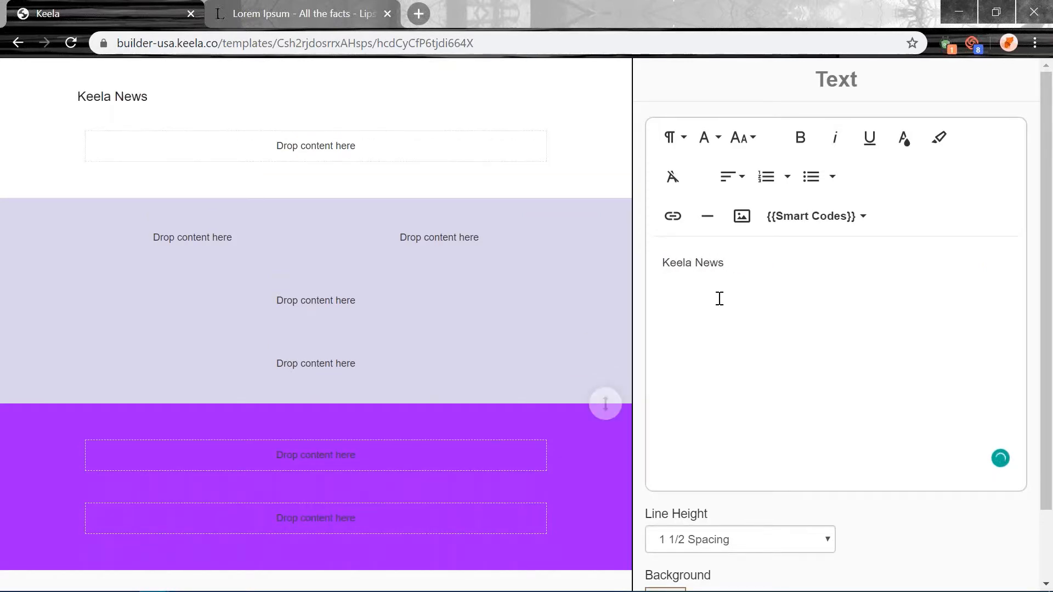
# Set the "Keela News" heading to font size 60 and center it.
pyautogui.moveTo(749, 261); pyautogui.dragTo(661, 258)
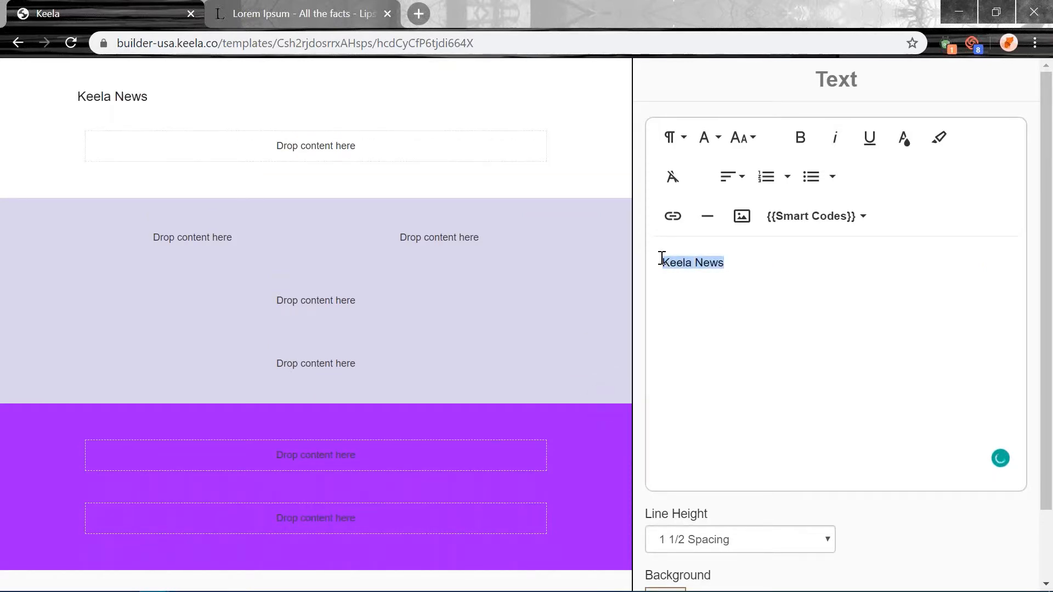
pyautogui.click(753, 138)
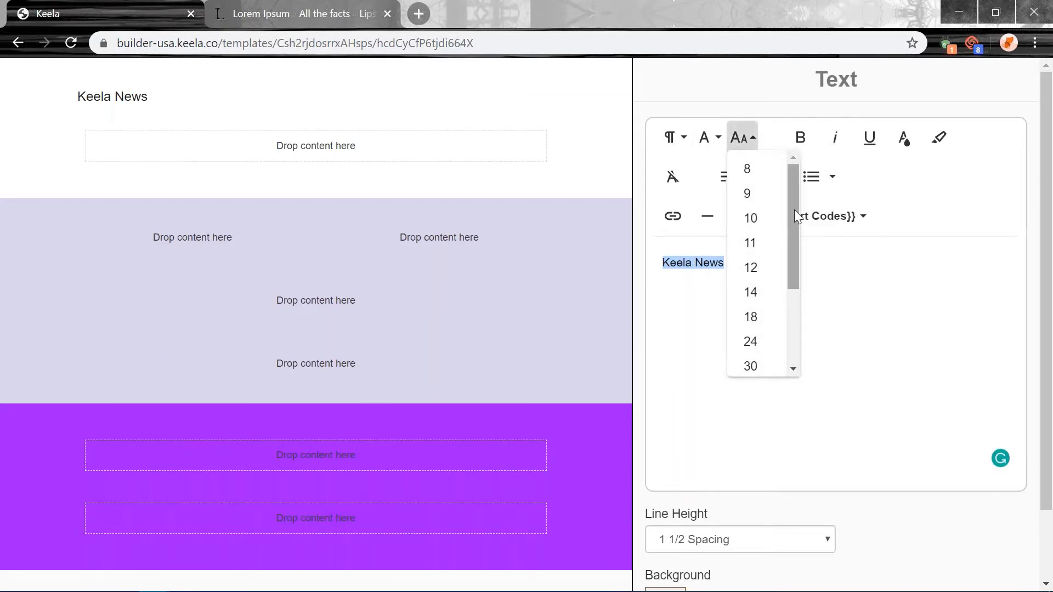
pyautogui.moveTo(794, 209); pyautogui.dragTo(789, 290)
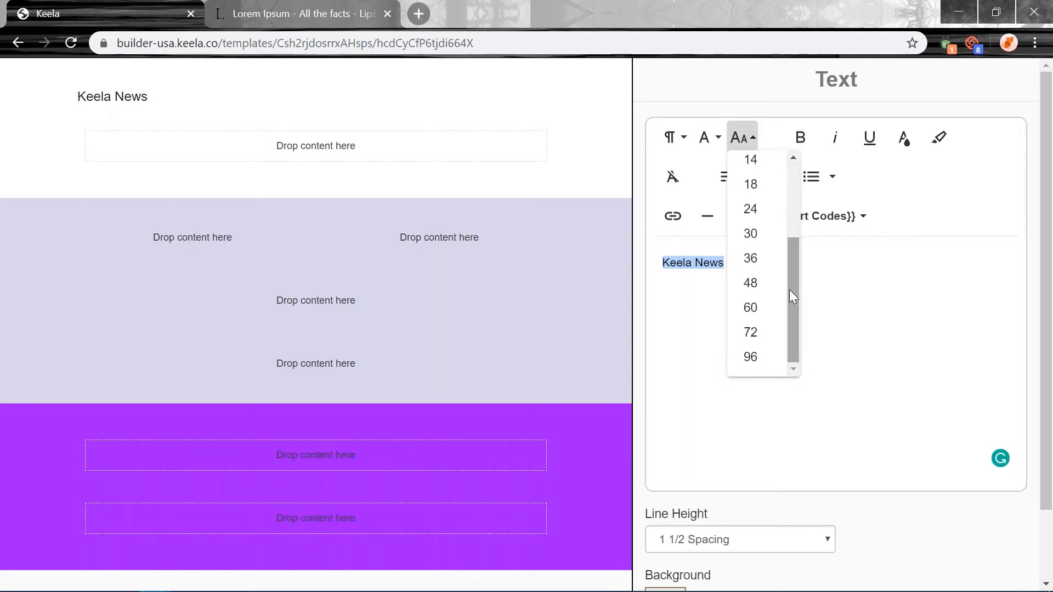
pyautogui.click(749, 233)
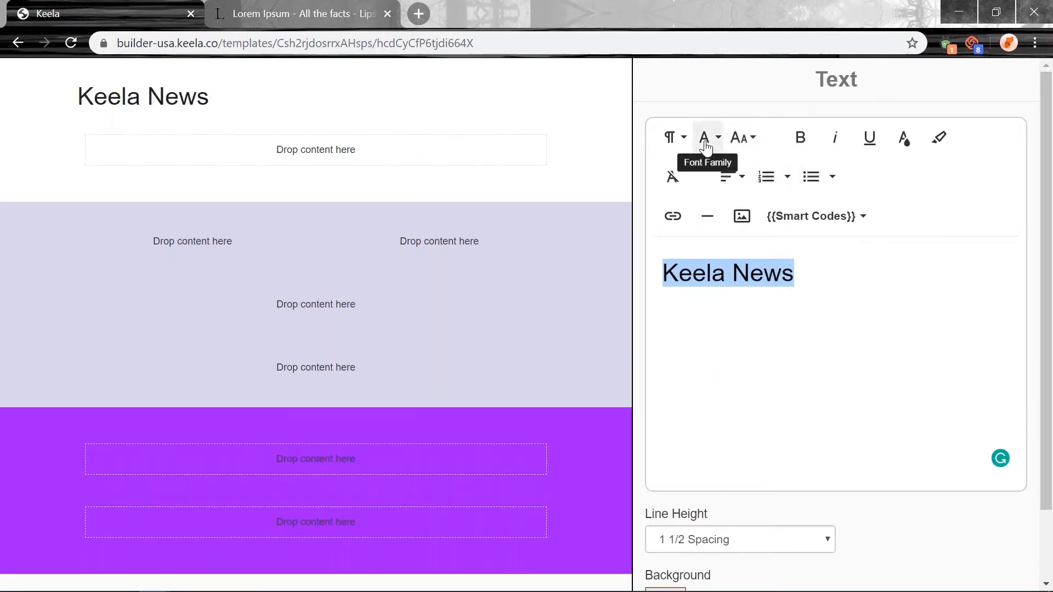
pyautogui.click(738, 137)
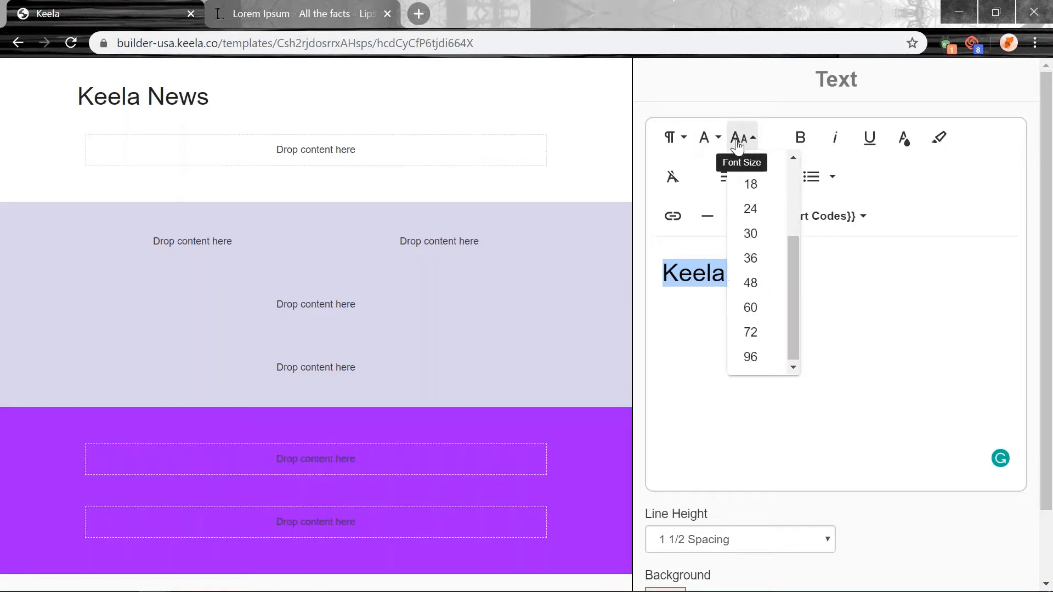
pyautogui.click(768, 307)
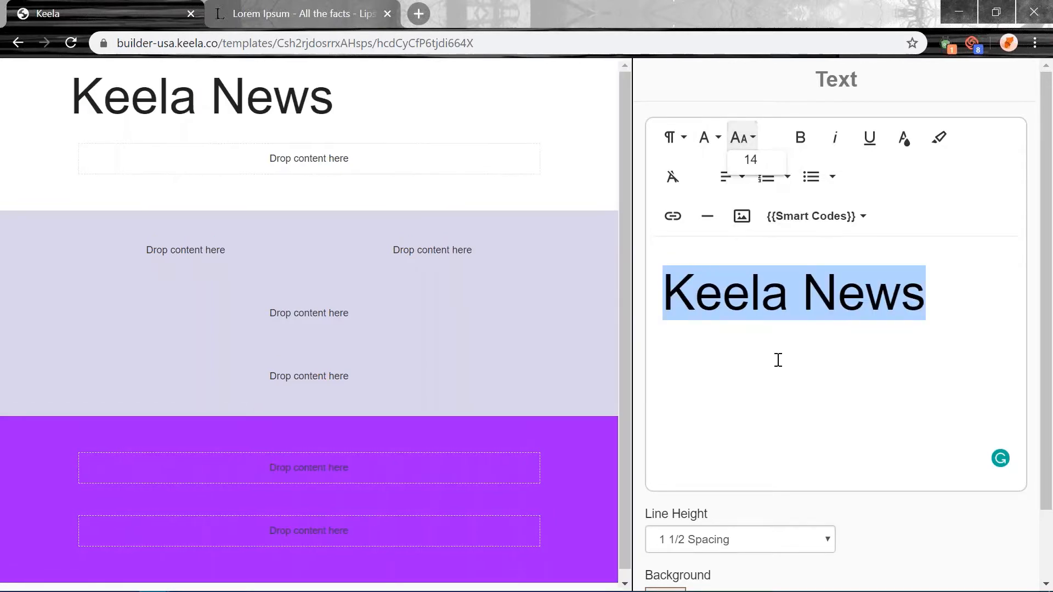
pyautogui.click(732, 176)
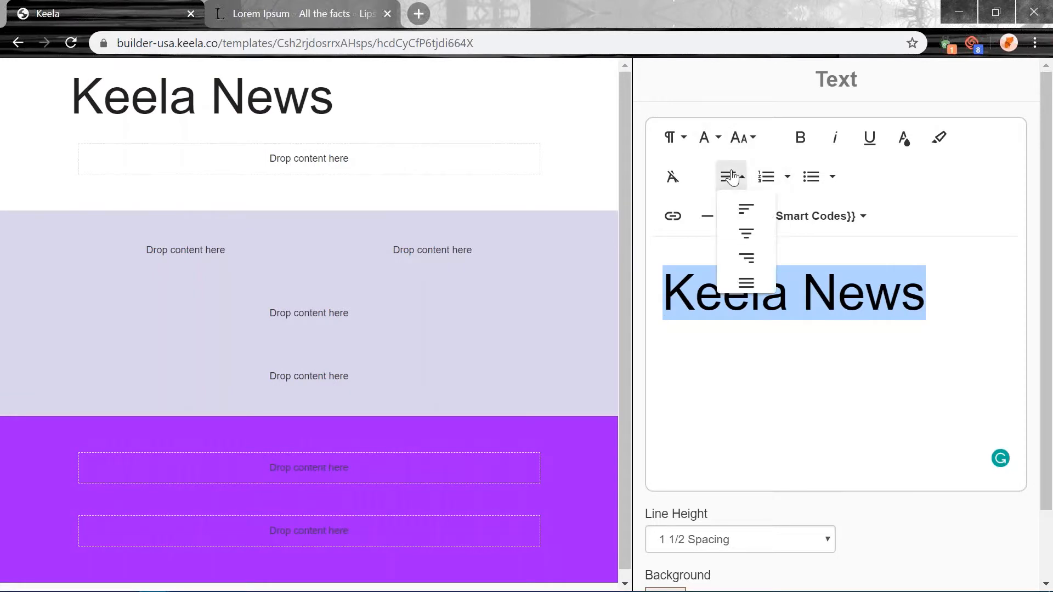
pyautogui.click(752, 235)
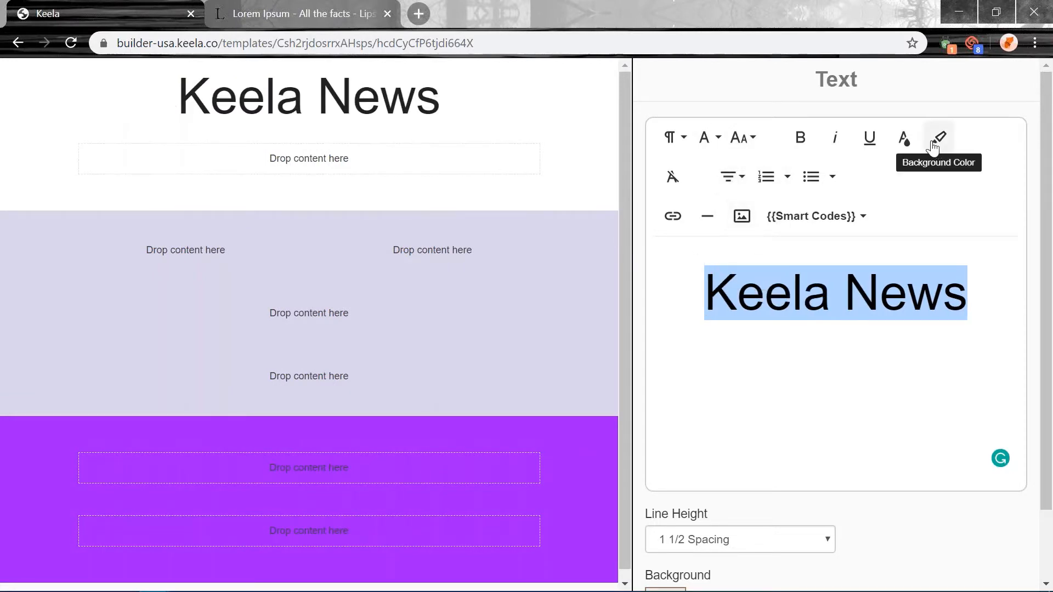
# Set the font of the "Keela News" heading to Times New Roman, after trying Roboto on it.
pyautogui.click(908, 145)
pyautogui.click(707, 362)
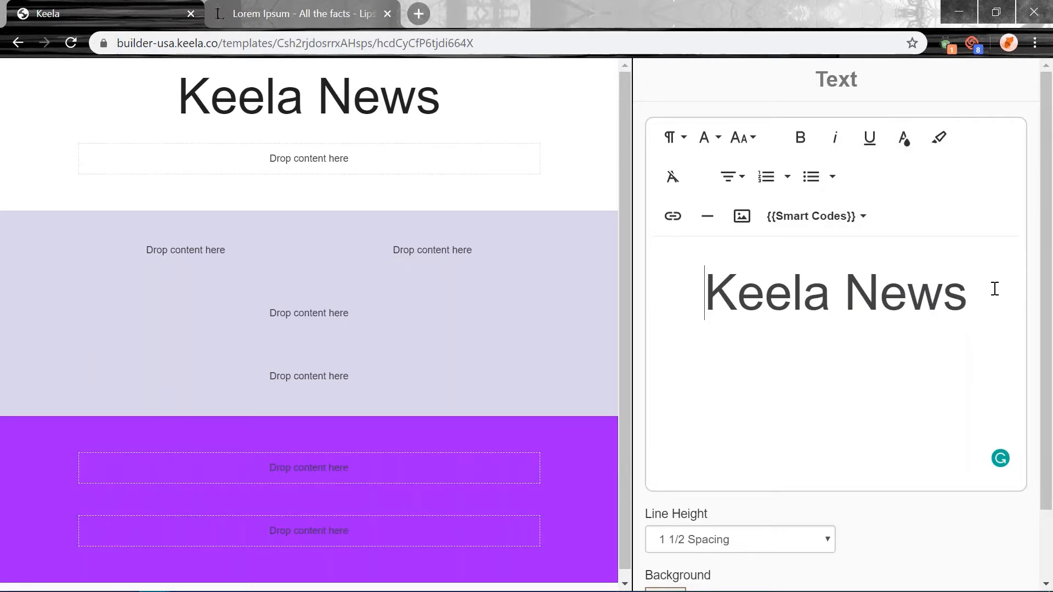
pyautogui.moveTo(1008, 305); pyautogui.dragTo(650, 296)
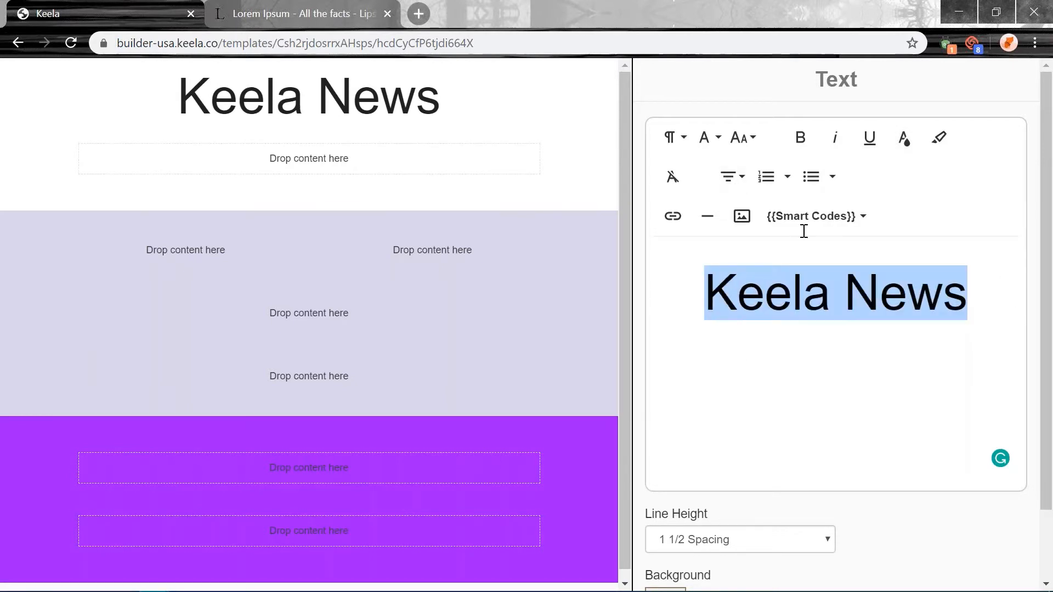
pyautogui.click(713, 138)
pyautogui.moveTo(837, 189); pyautogui.dragTo(849, 311)
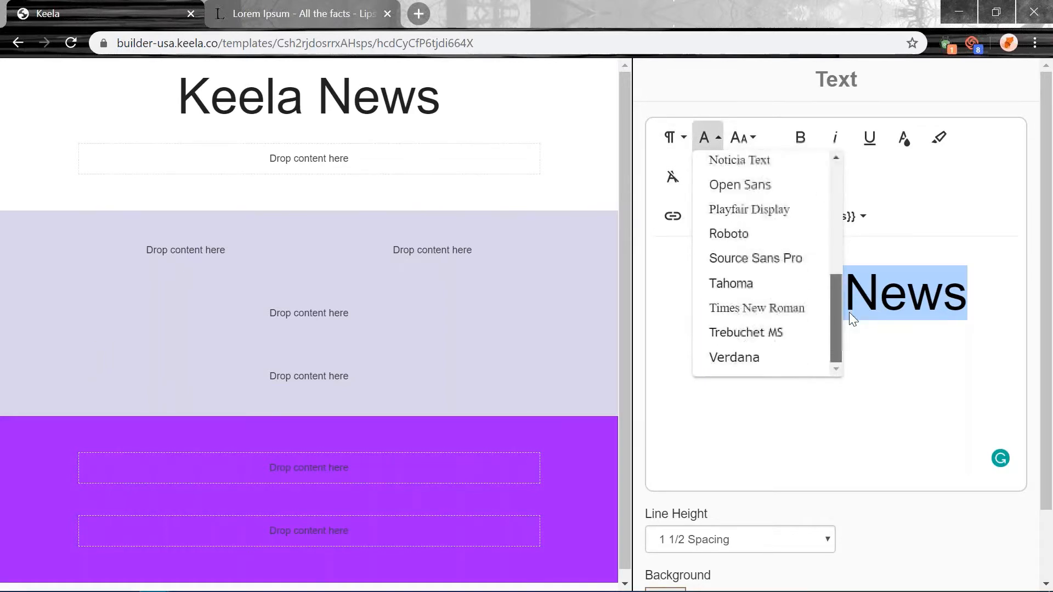
pyautogui.click(747, 235)
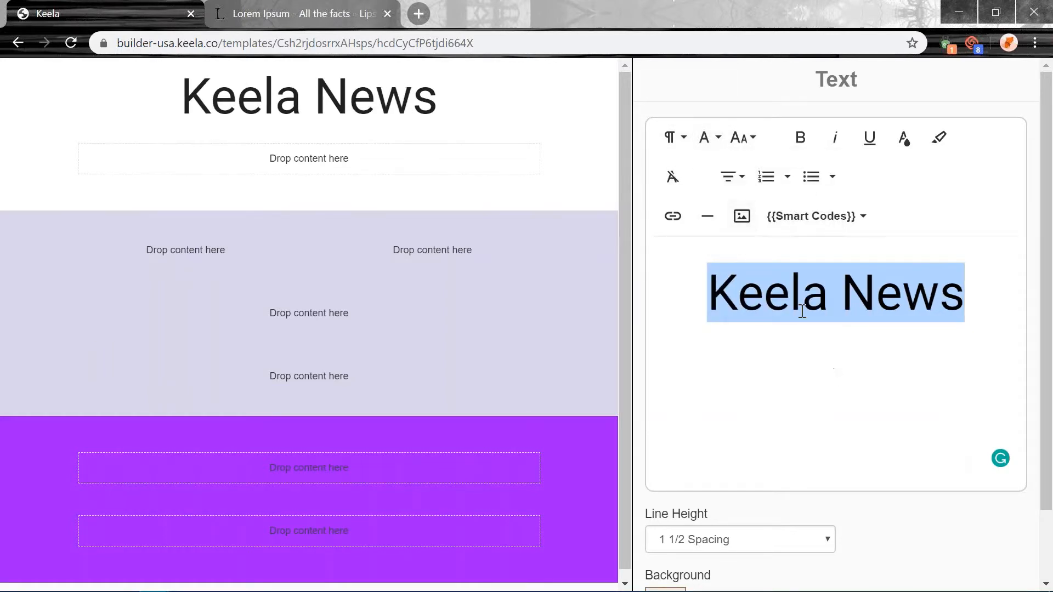
pyautogui.click(714, 137)
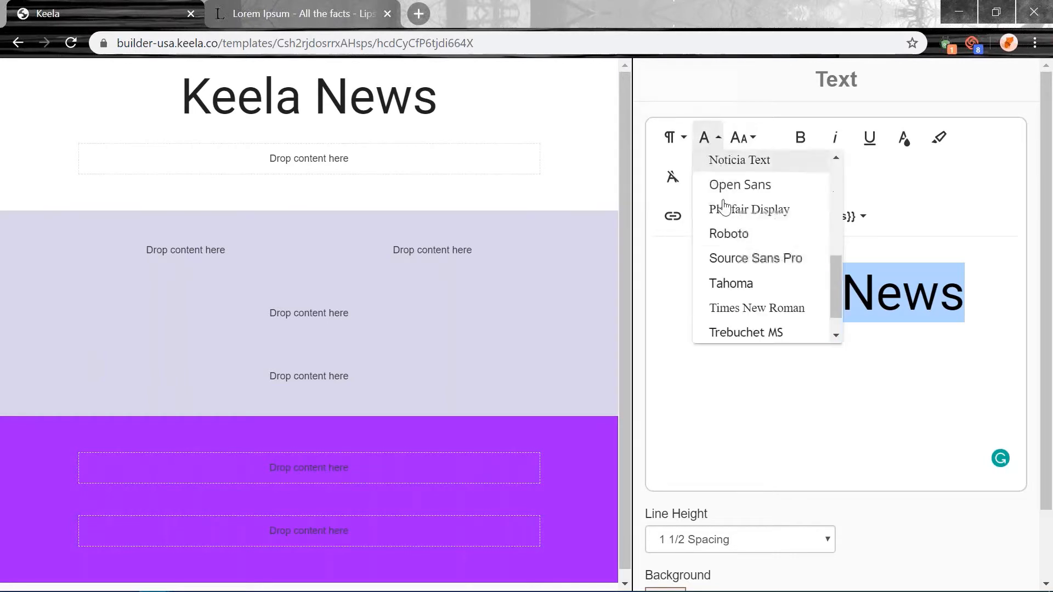
pyautogui.click(733, 269)
pyautogui.click(711, 137)
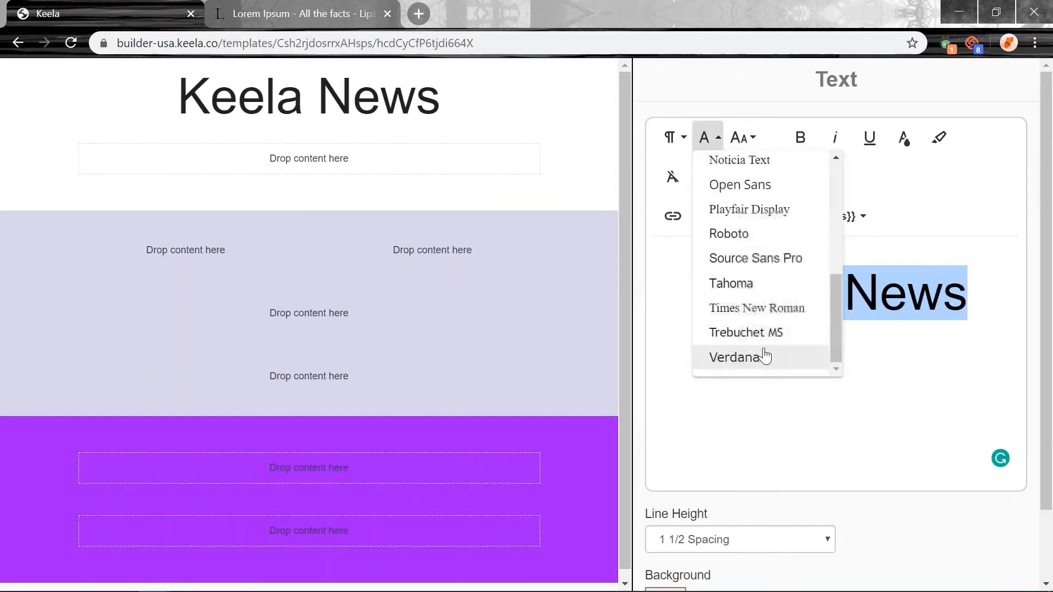
pyautogui.click(732, 308)
pyautogui.click(773, 412)
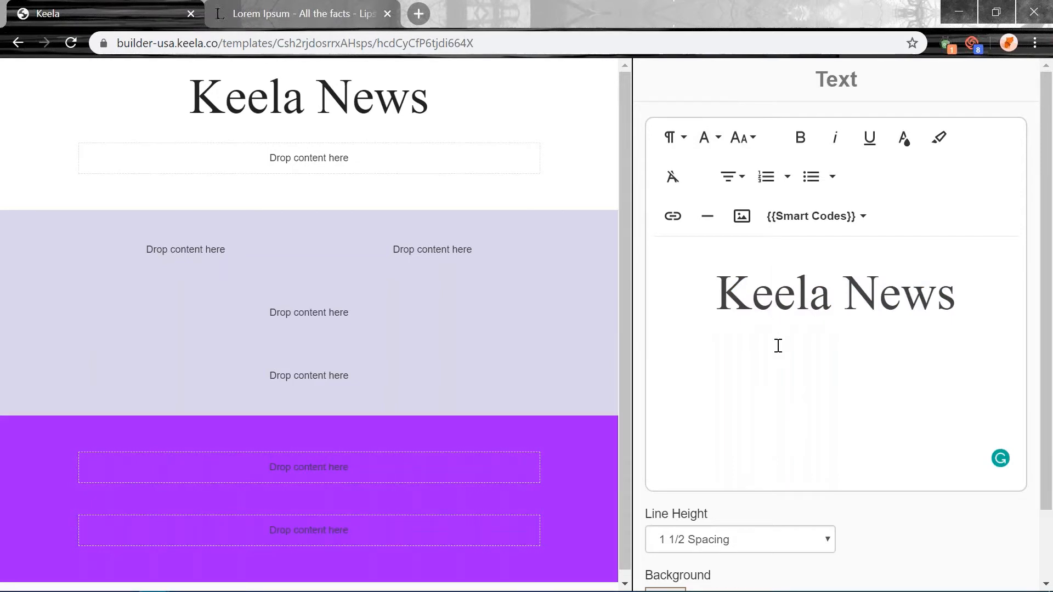
# Try the light purple background #d9d2e9 on the heading's text block and reset it to transparent.
pyautogui.scroll(-2, 740, 411)
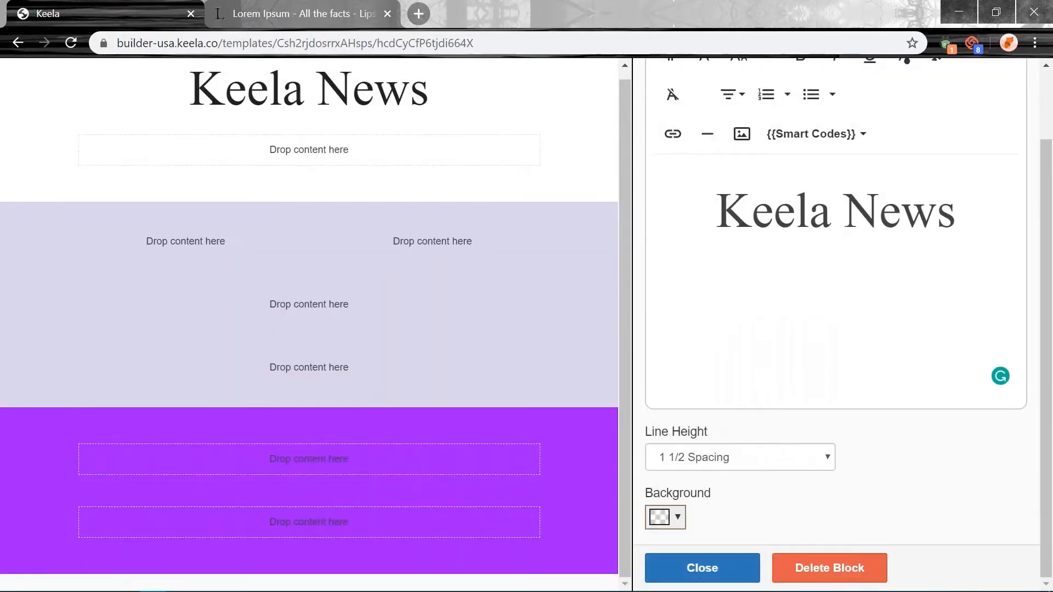
pyautogui.click(665, 521)
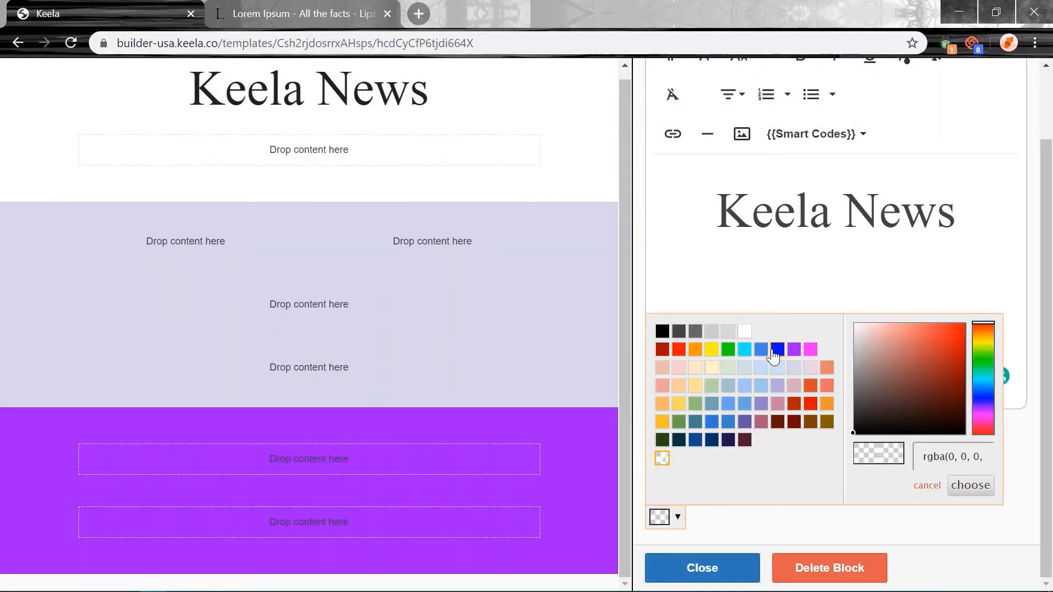
pyautogui.click(793, 367)
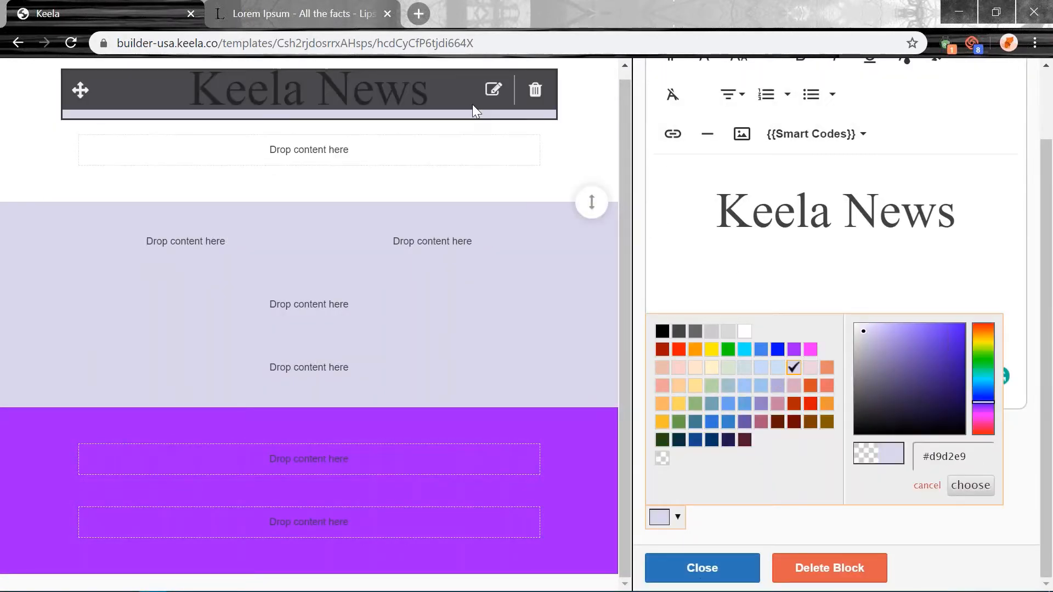
pyautogui.click(663, 459)
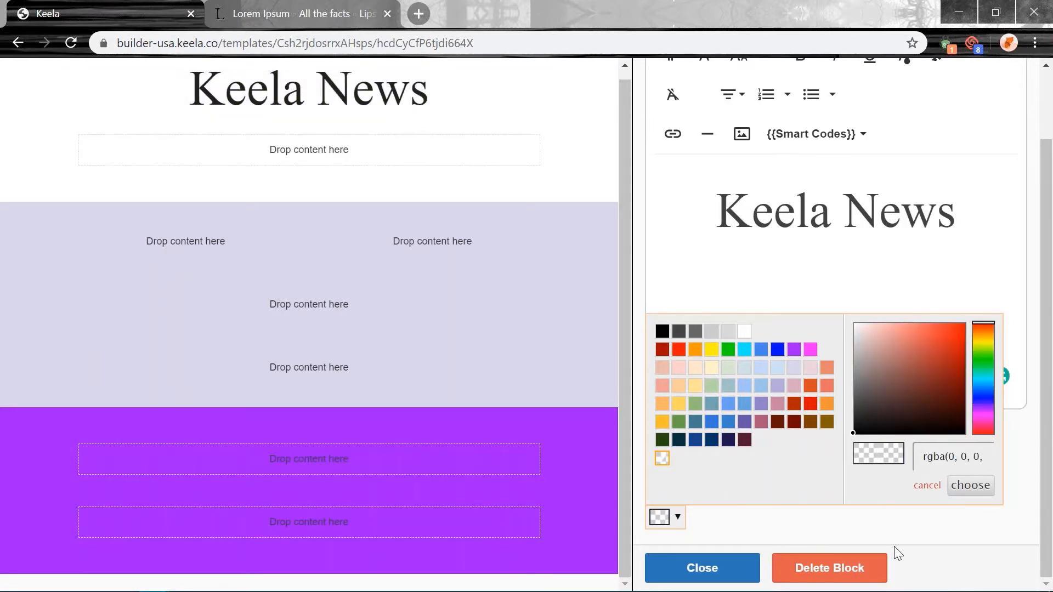
pyautogui.click(927, 546)
pyautogui.scroll(2, 853, 263)
pyautogui.scroll(-2, 856, 269)
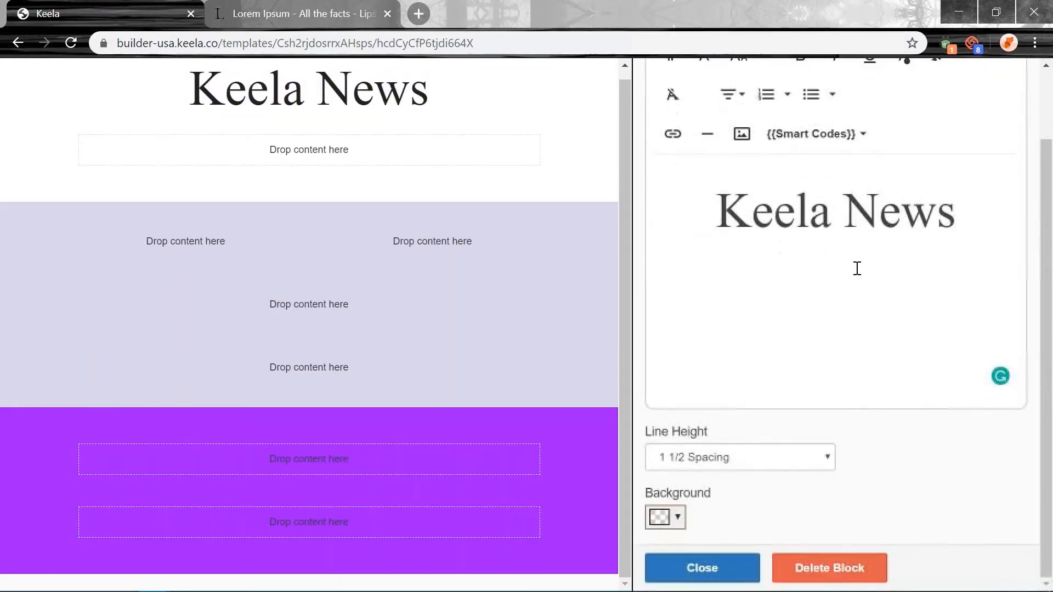
# Finish editing the heading's text block and set the header section's top padding to 40.
pyautogui.click(704, 566)
pyautogui.scroll(1, 886, 233)
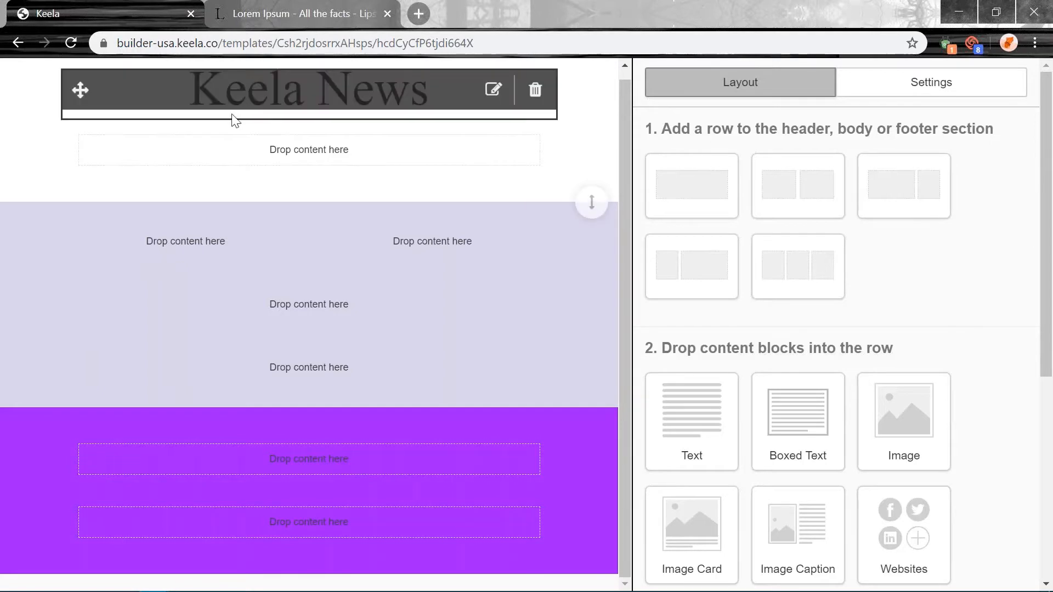
pyautogui.moveTo(353, 65)
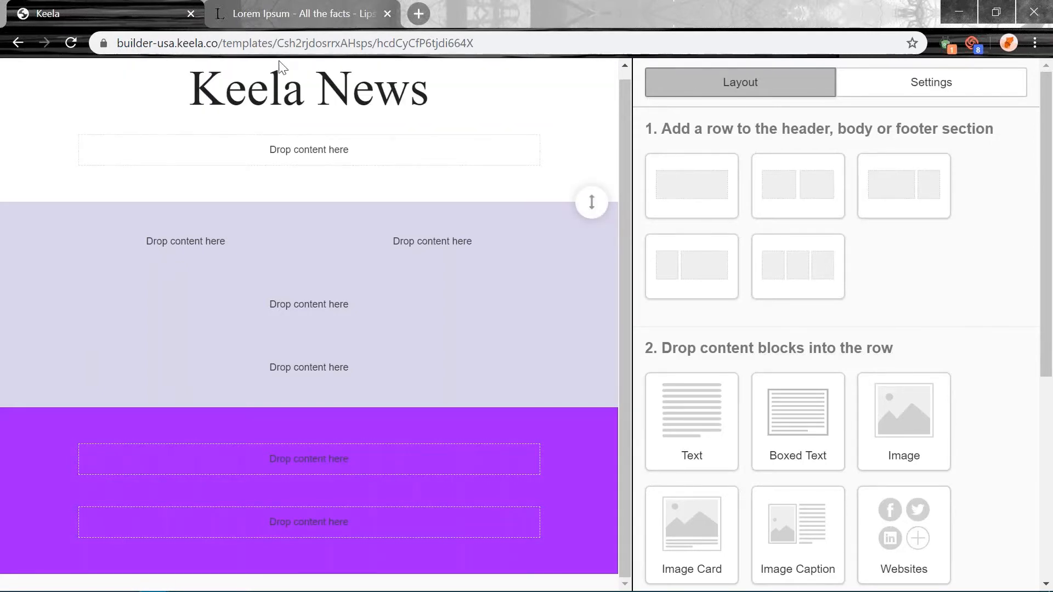
pyautogui.click(927, 90)
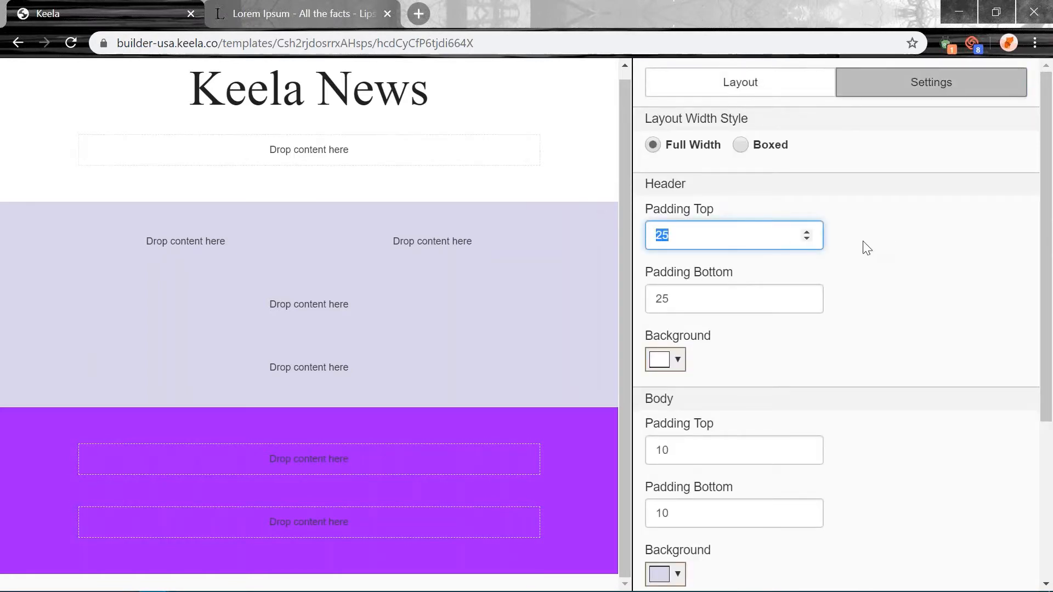
pyautogui.write('40')
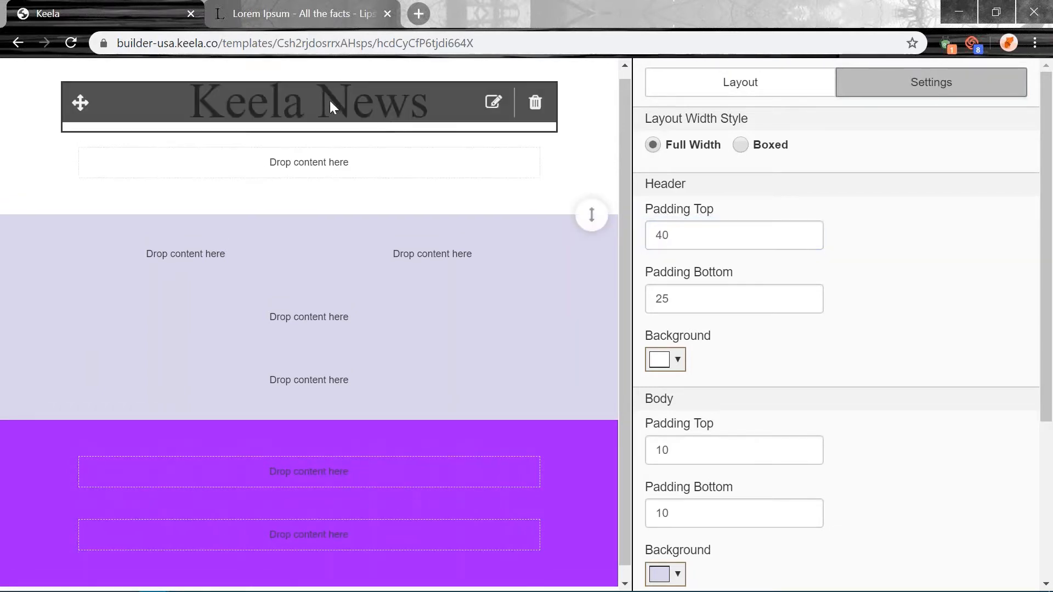
pyautogui.moveTo(268, 117)
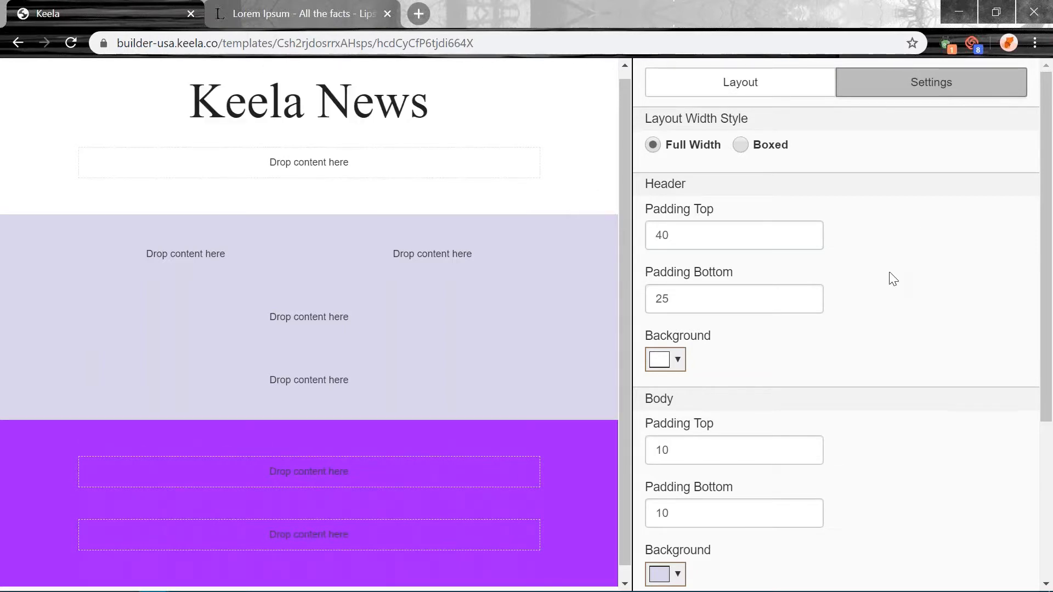
# Add an image block to the header's second row and upload the Keela logo from the Pictures folder.
pyautogui.click(720, 85)
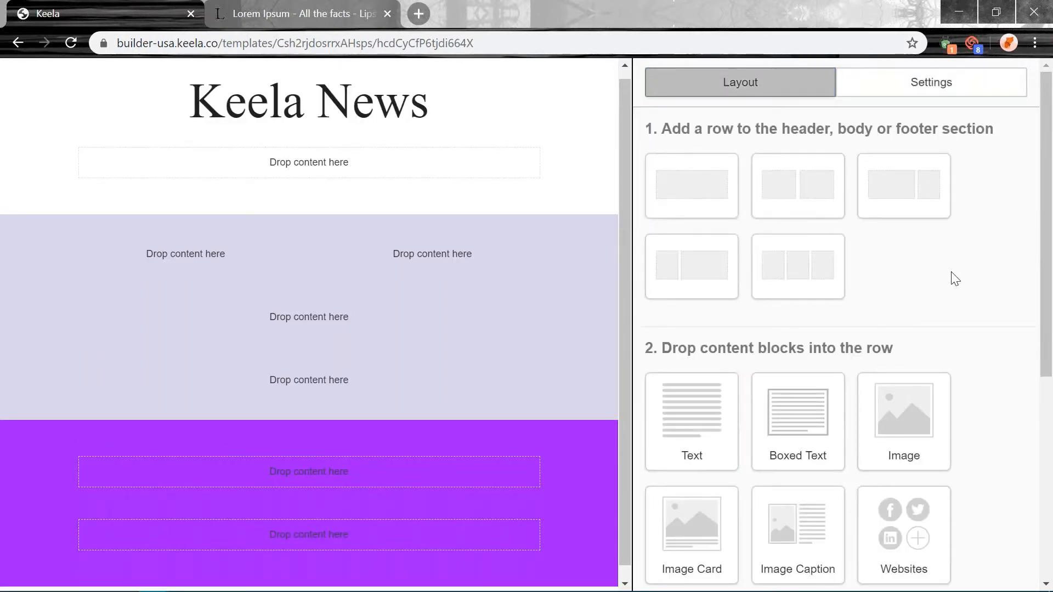
pyautogui.moveTo(906, 394); pyautogui.dragTo(346, 159)
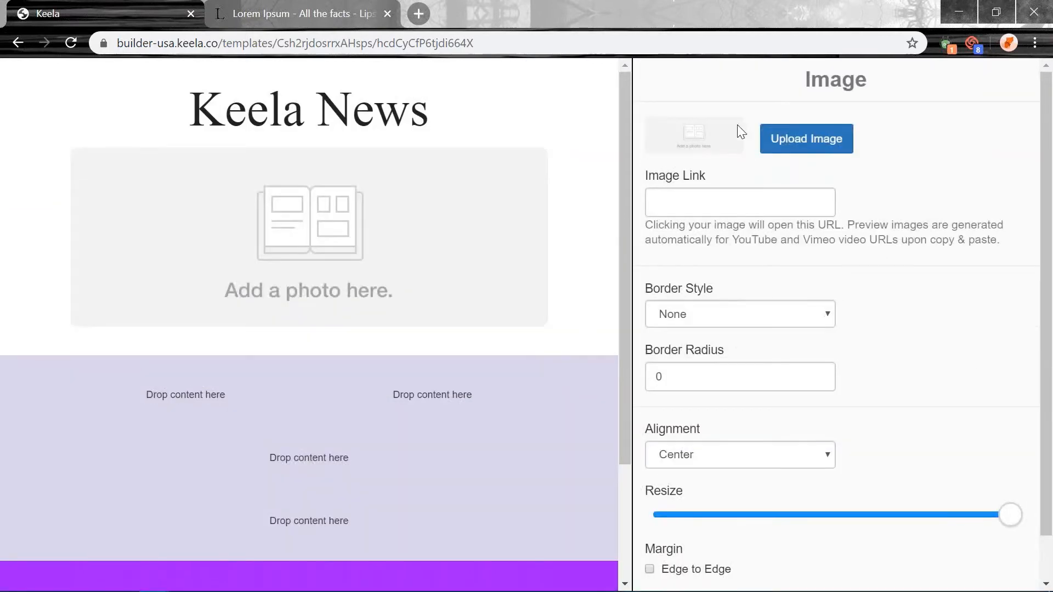
pyautogui.moveTo(196, 224)
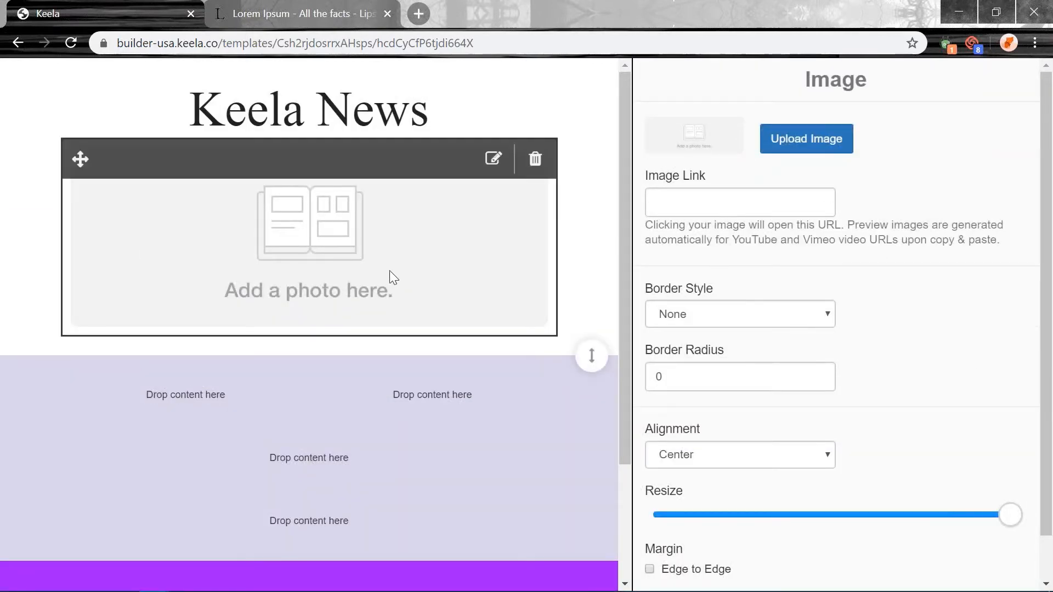
pyautogui.click(823, 141)
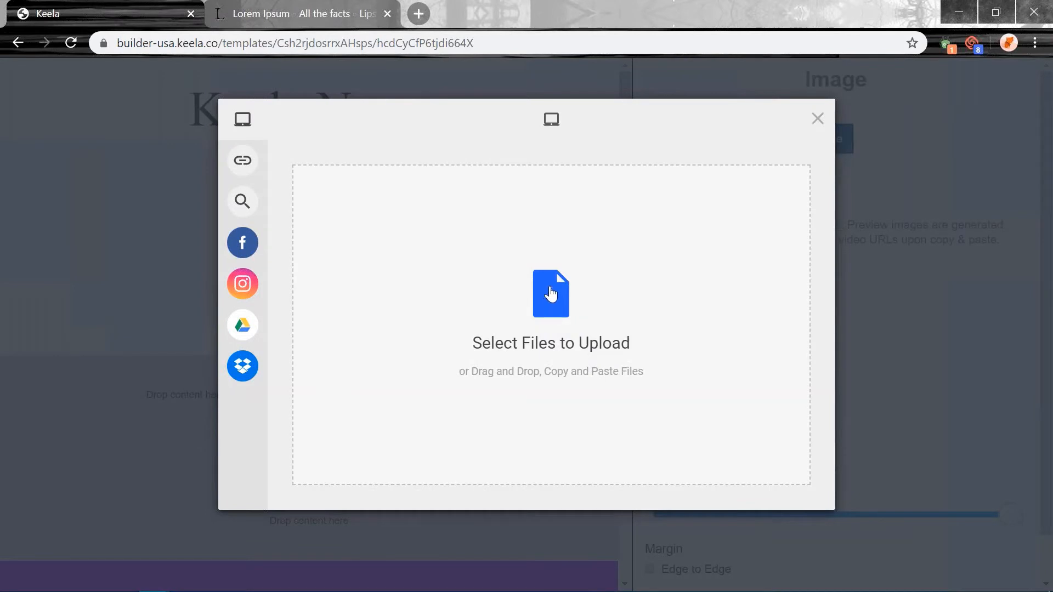
pyautogui.moveTo(234, 250)
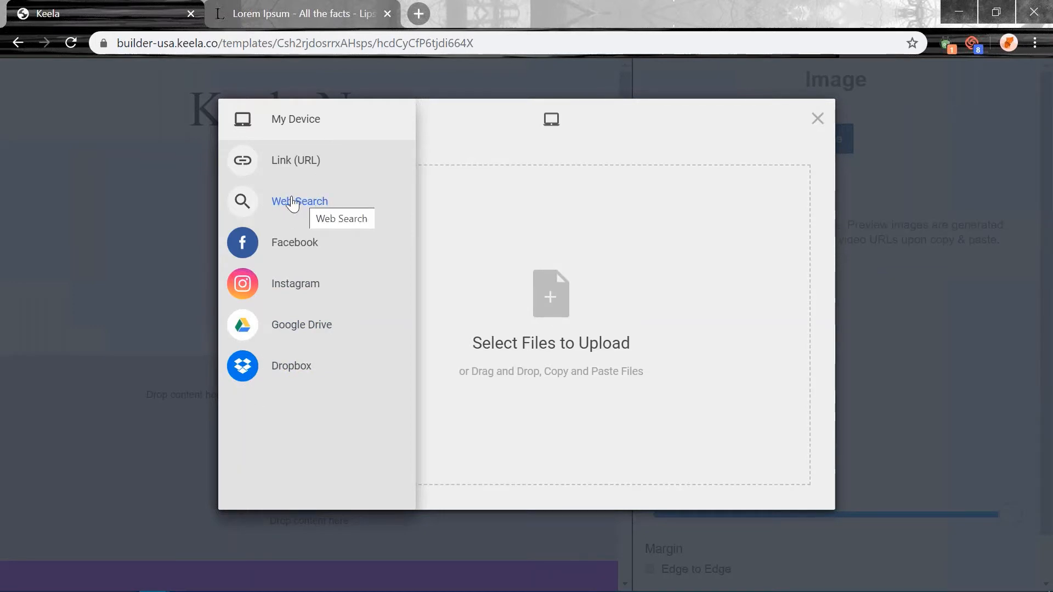
pyautogui.click(575, 298)
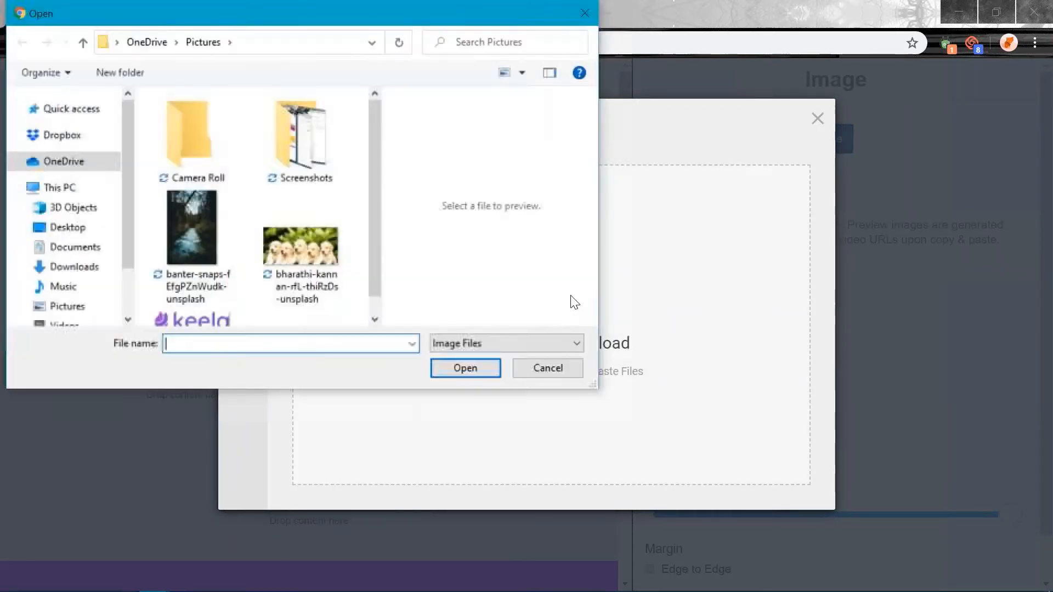
pyautogui.doubleClick(188, 321)
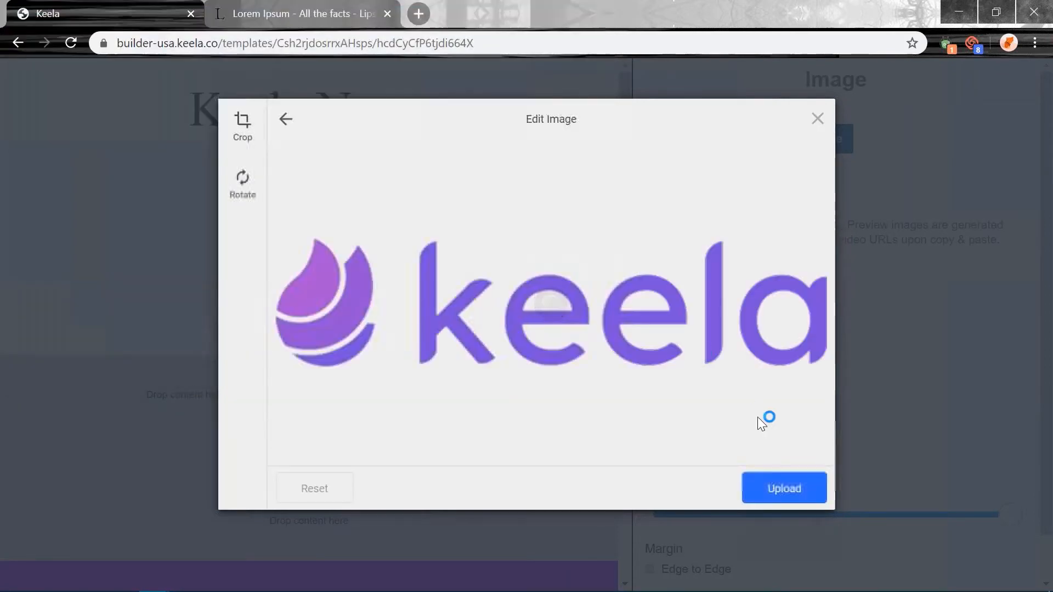
pyautogui.click(789, 495)
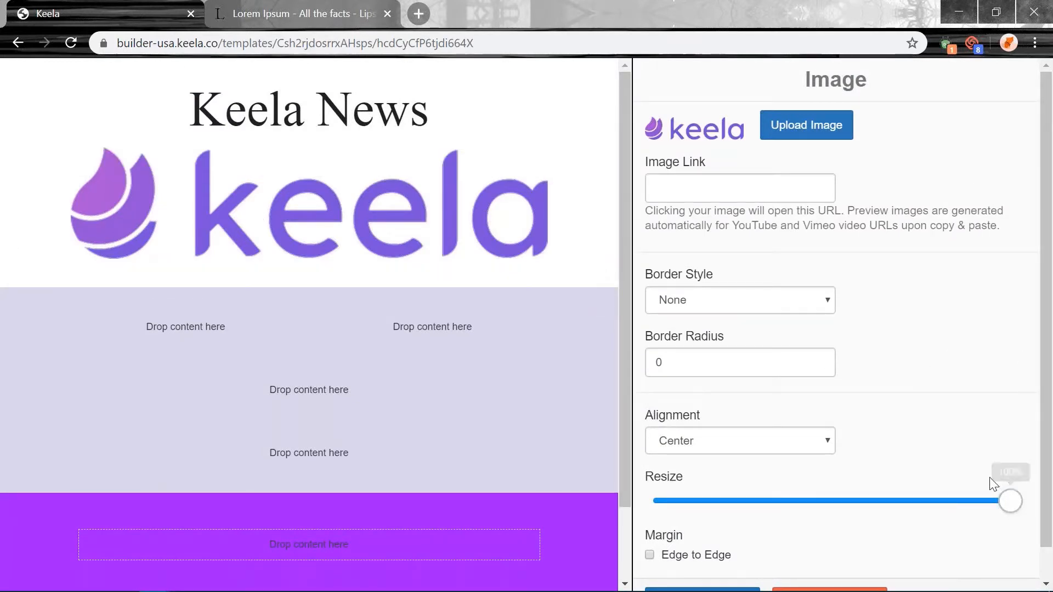
# Shrink the Keela logo to slightly under a quarter of its full width and finish editing the image block.
pyautogui.moveTo(1014, 506)
pyautogui.moveTo(1013, 506); pyautogui.dragTo(731, 507)
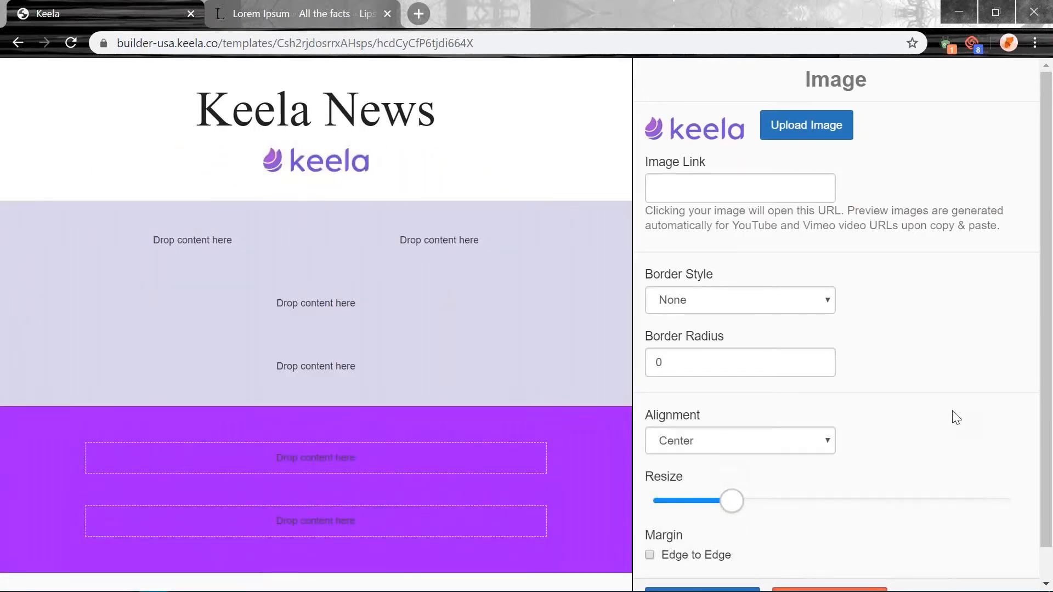
pyautogui.scroll(-1, 948, 420)
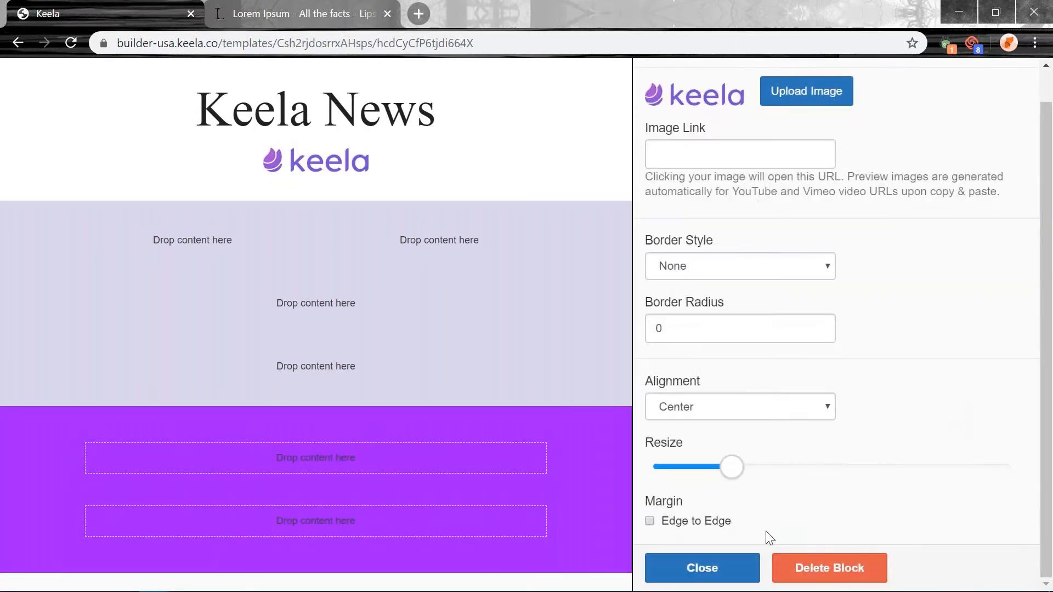
pyautogui.click(702, 568)
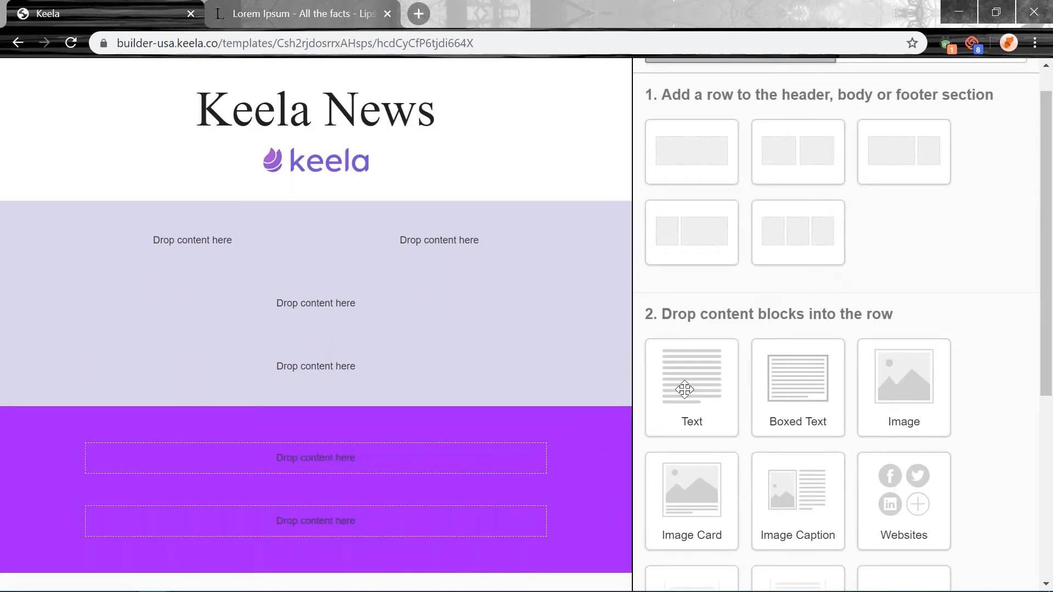
# Add a text block to the first column of the body's two-column row, filled with the first Lorem Ipsum paragraph copied from lipsum.com.
pyautogui.moveTo(681, 383); pyautogui.dragTo(236, 244)
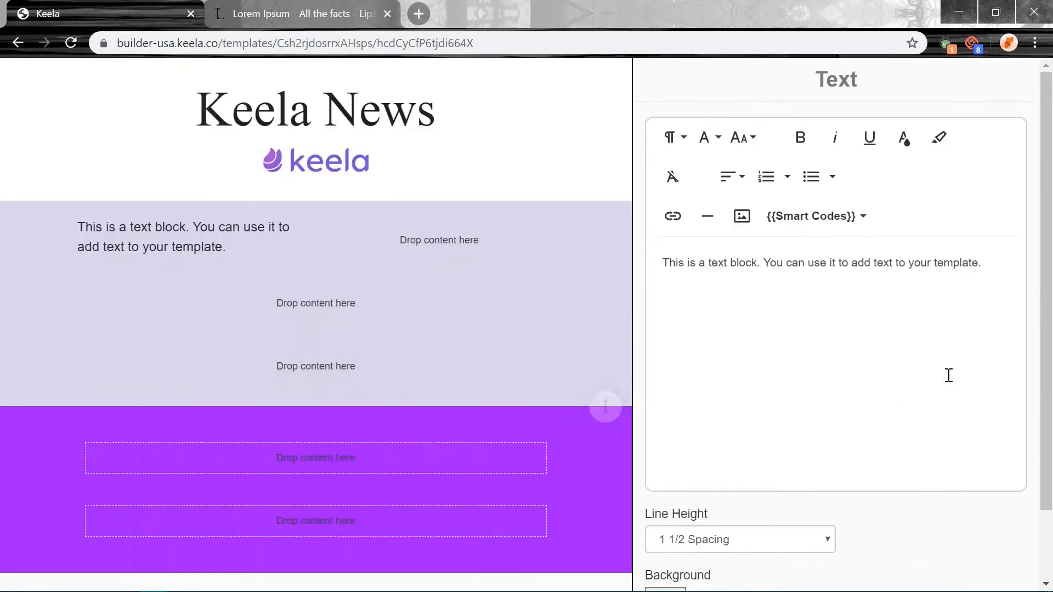
pyautogui.click(310, 14)
pyautogui.moveTo(512, 183); pyautogui.dragTo(146, 134)
pyautogui.hotkey('ctrl', 'c')
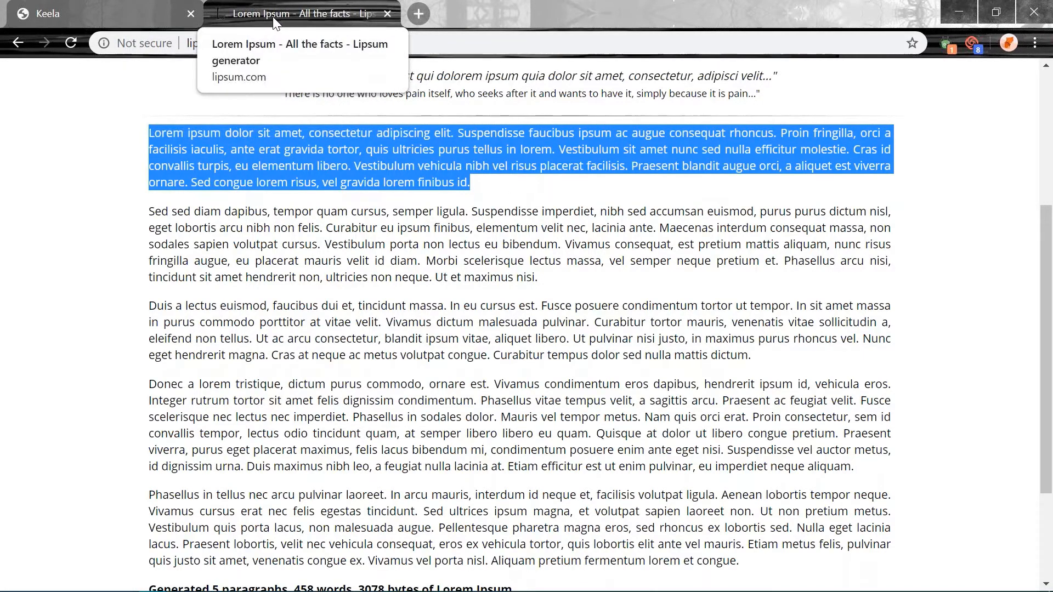
pyautogui.click(148, 14)
pyautogui.hotkey('ctrl', 'a')
pyautogui.hotkey('ctrl', 'v')
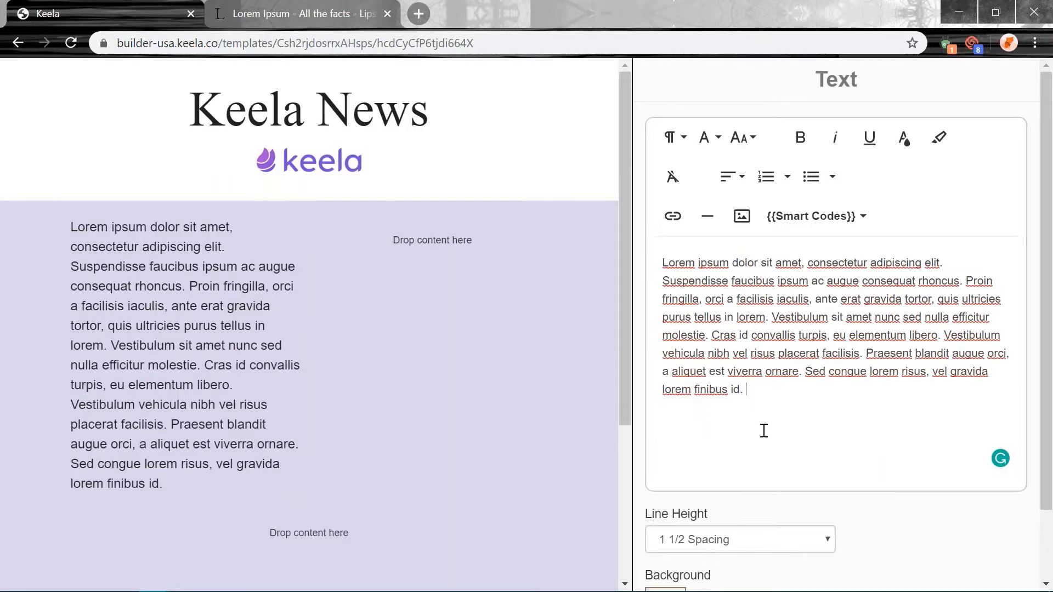
# Add a greeting line reading "Dear" above the Lorem Ipsum paragraph, separated from it by a blank line.
pyautogui.click(661, 262)
pyautogui.press('Return')
pyautogui.click(739, 253)
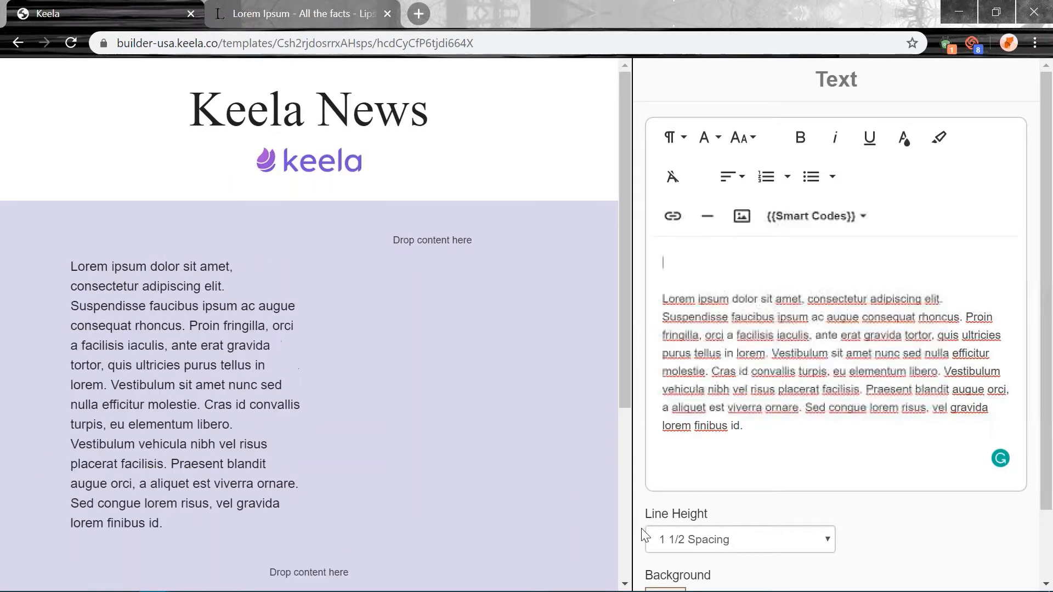
pyautogui.write('Dear')
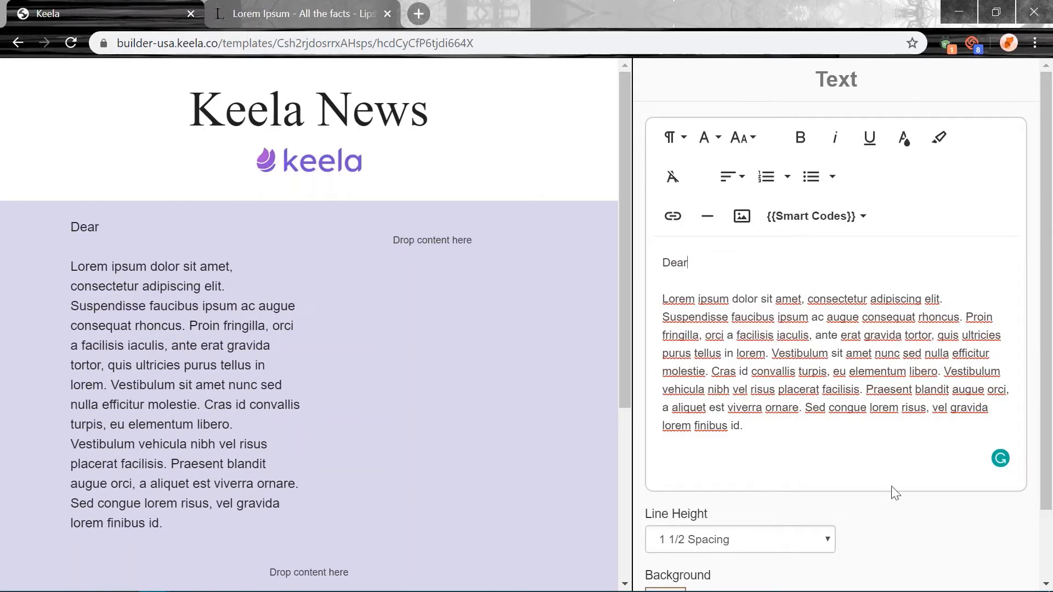
# Insert the First Name smart code after "Dear" in the greeting line, followed by a comma.
pyautogui.click(783, 426)
pyautogui.click(730, 262)
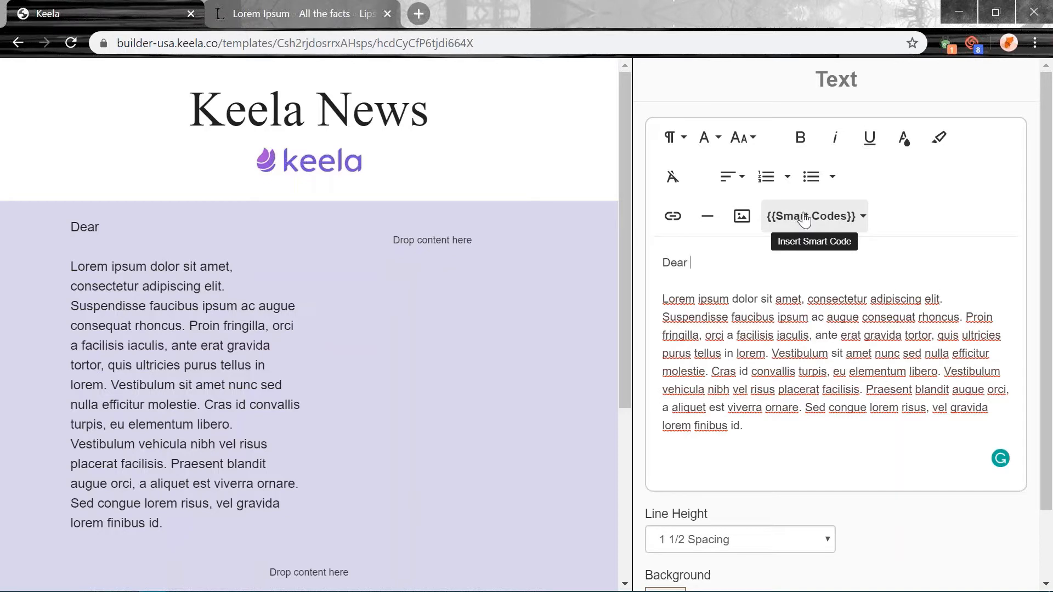
pyautogui.click(843, 222)
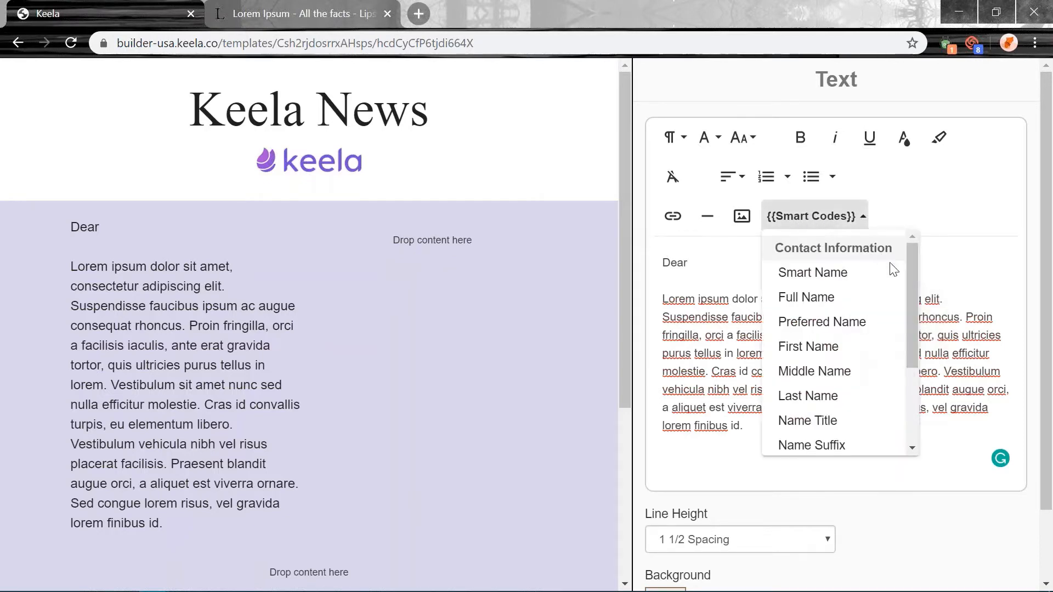
pyautogui.moveTo(912, 262); pyautogui.dragTo(899, 242)
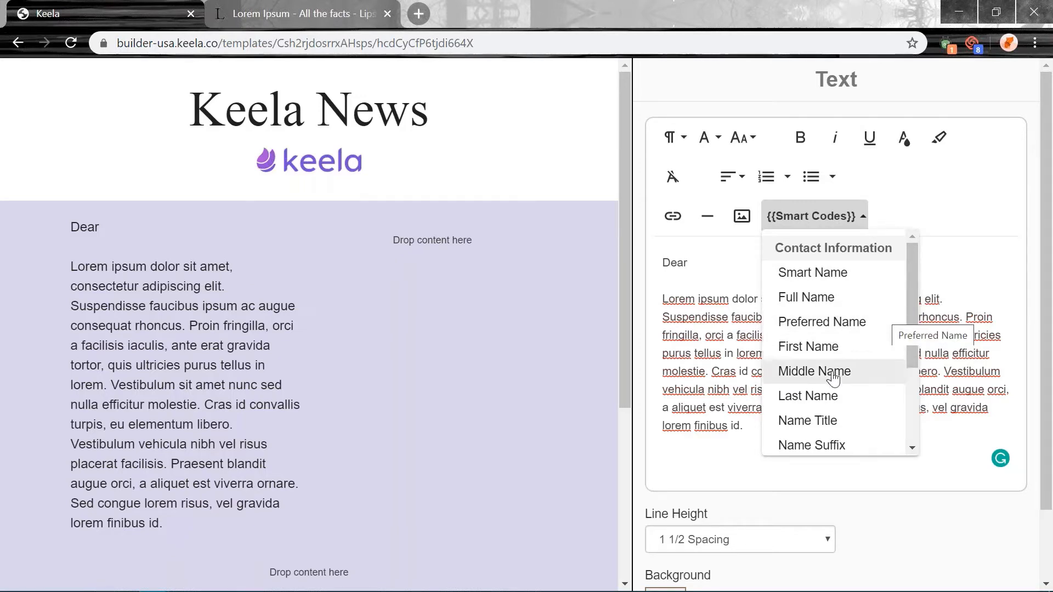
pyautogui.click(817, 347)
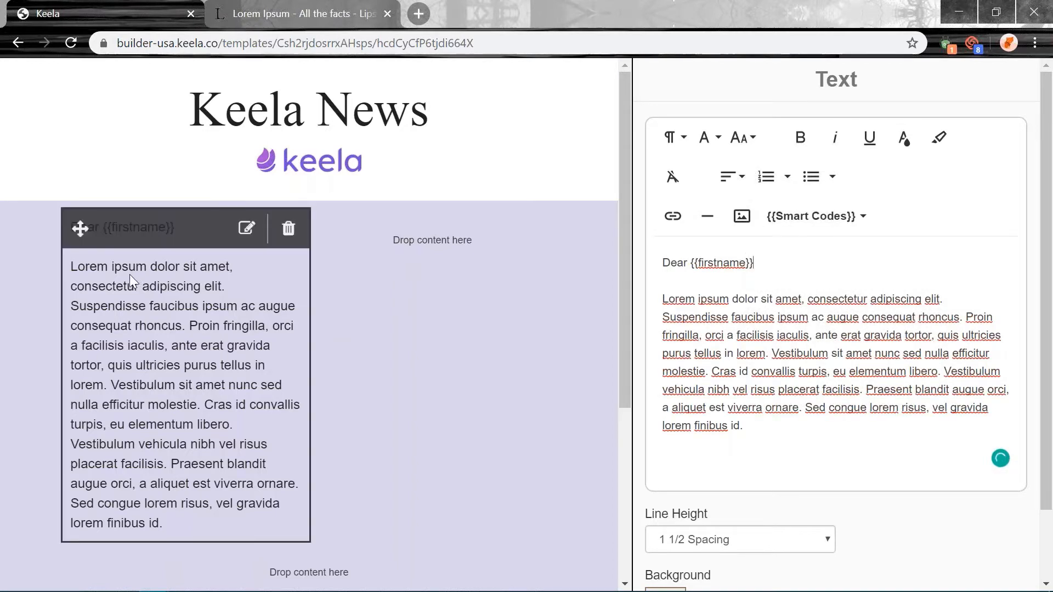
pyautogui.moveTo(756, 266); pyautogui.dragTo(692, 266)
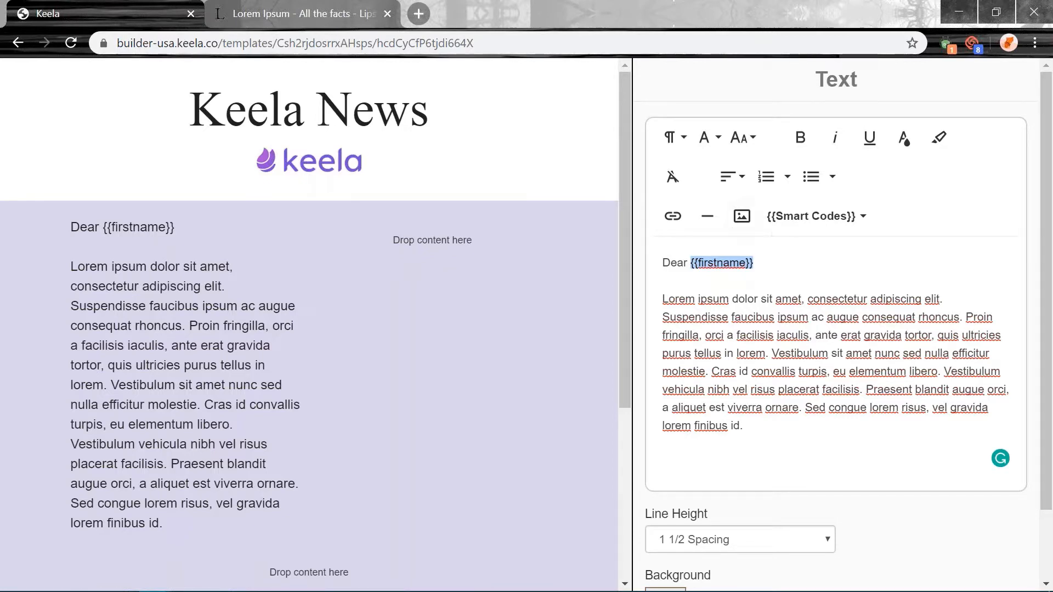
pyautogui.click(741, 215)
pyautogui.click(820, 113)
pyautogui.click(811, 262)
pyautogui.write(',')
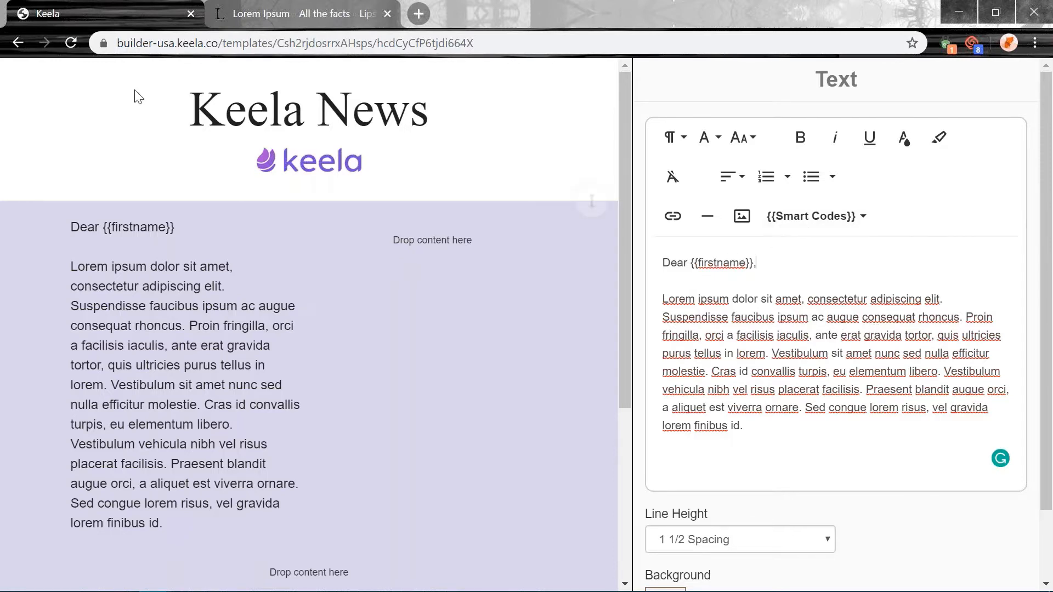
# Replace the first-name code in the greeting with the Smart Name smart code and a comma, keeping a blank line before the paragraph.
pyautogui.moveTo(752, 264); pyautogui.dragTo(690, 263)
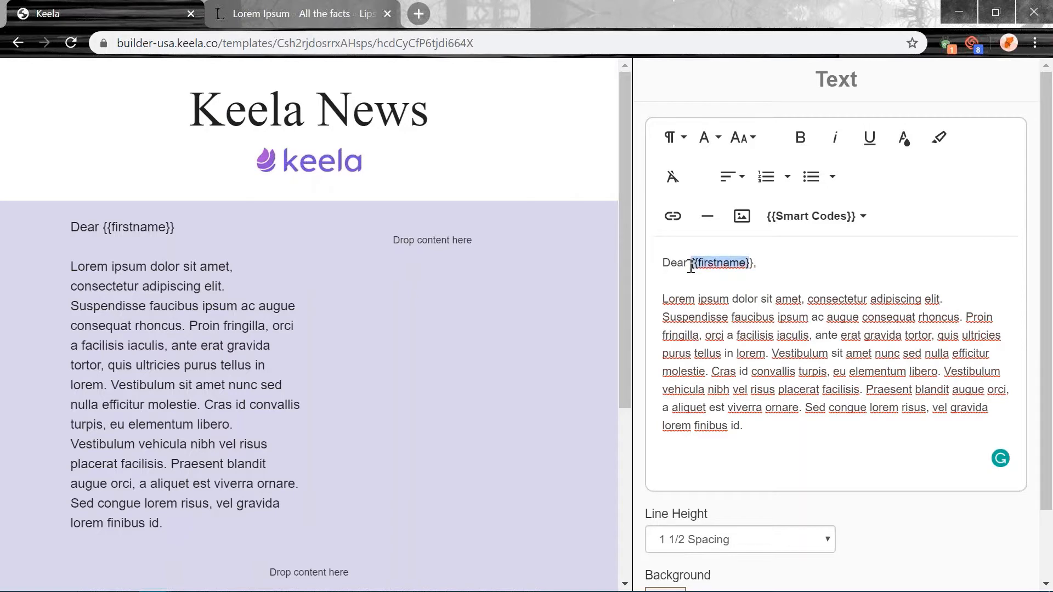
pyautogui.click(773, 277)
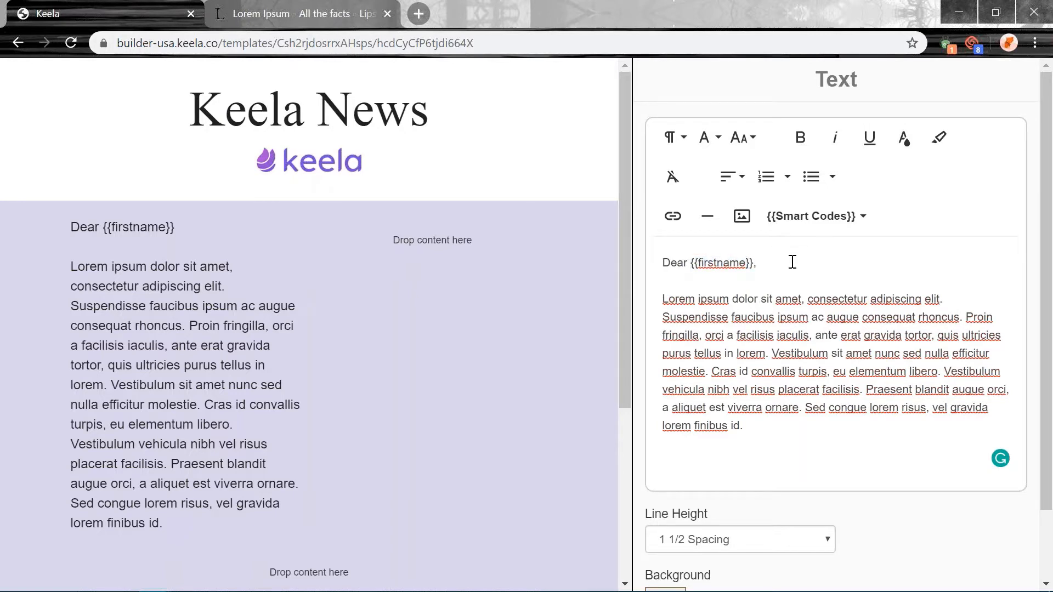
pyautogui.moveTo(759, 265); pyautogui.dragTo(690, 262)
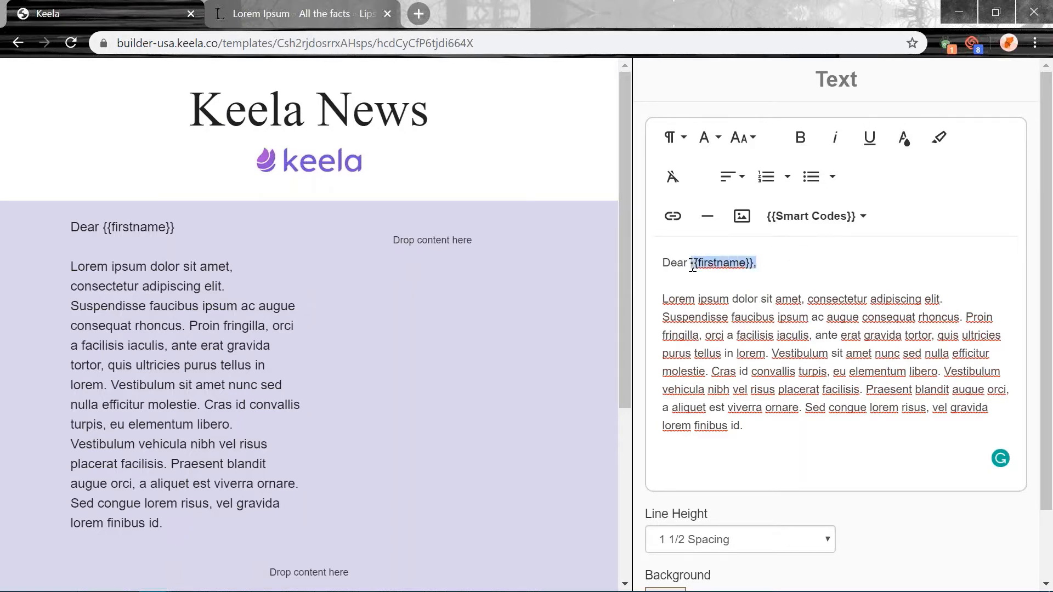
pyautogui.press('BackSpace')
pyautogui.click(812, 217)
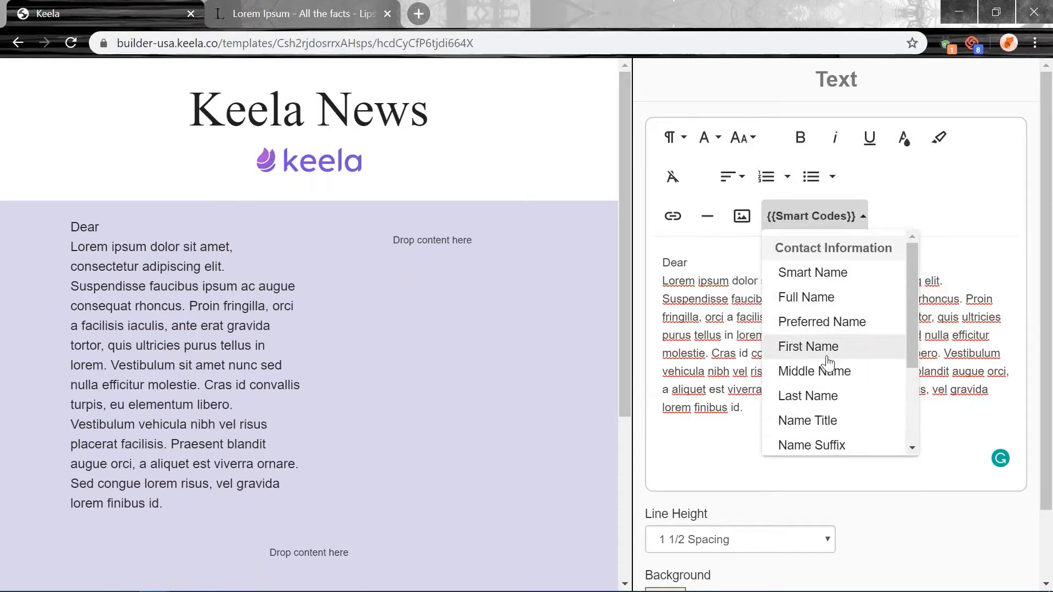
pyautogui.click(812, 274)
pyautogui.write(',')
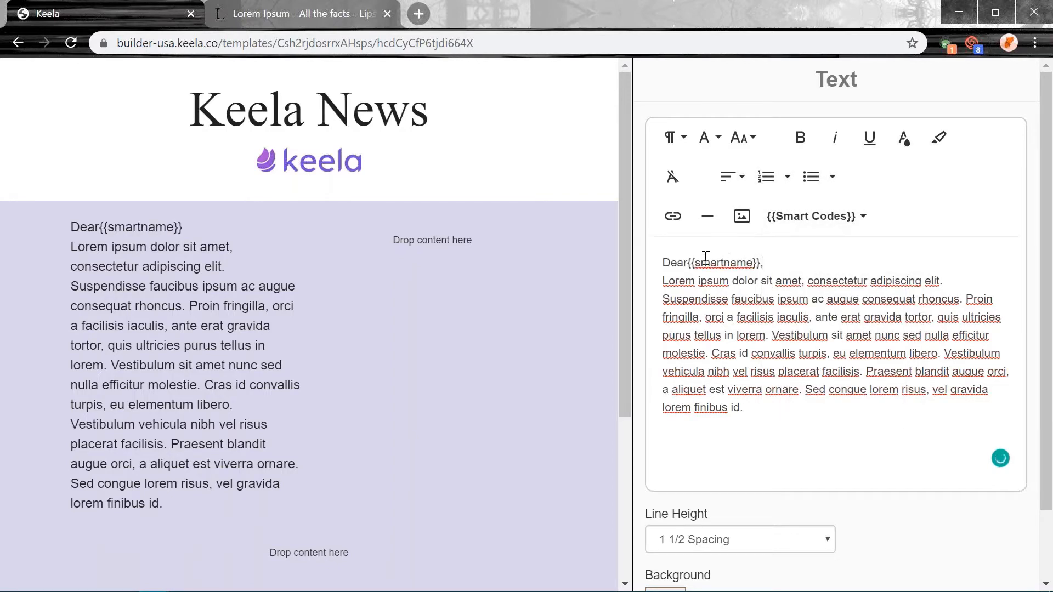
pyautogui.click(808, 265)
pyautogui.press('Return')
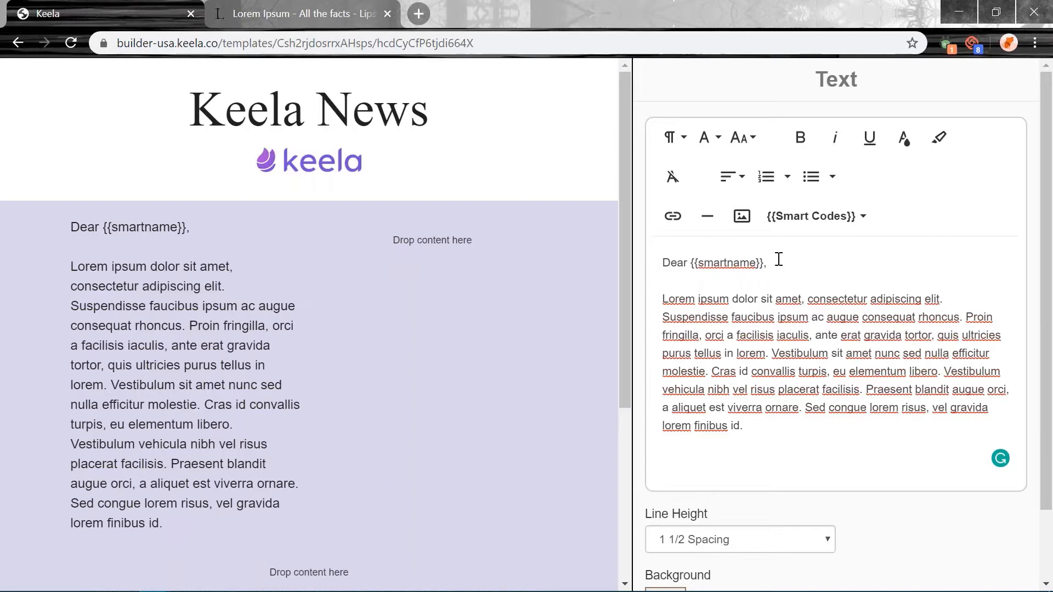
# Shorten the Lorem Ipsum paragraph to end at "purus tellus in lorem." by deleting everything from "Vestibulum sit amet" onward.
pyautogui.moveTo(778, 262); pyautogui.dragTo(692, 263)
pyautogui.click(788, 310)
pyautogui.click(772, 353)
pyautogui.press('Return')
pyautogui.press('Return')
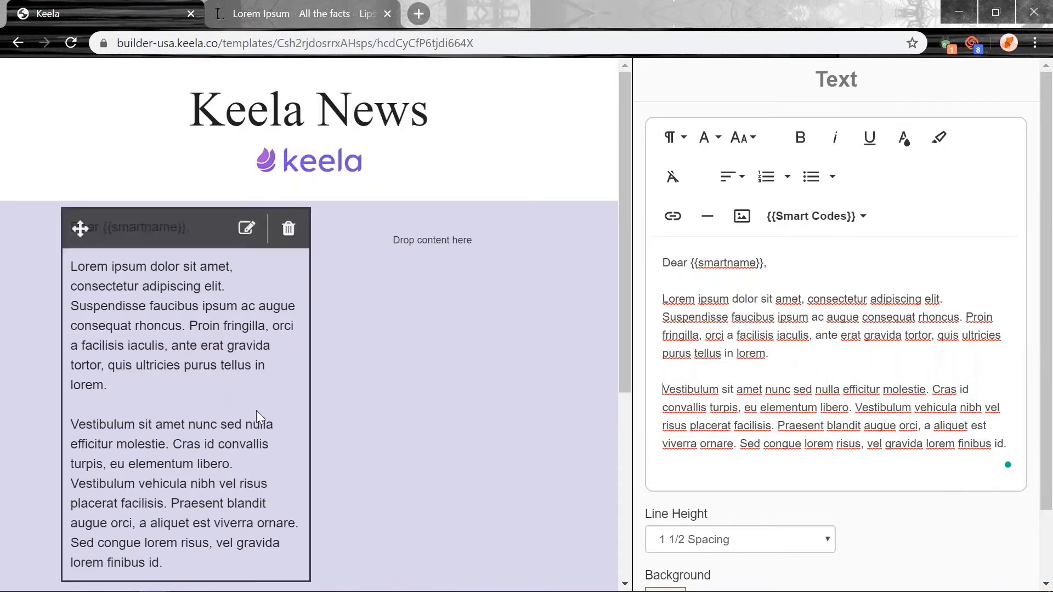
pyautogui.scroll(-3, 456, 391)
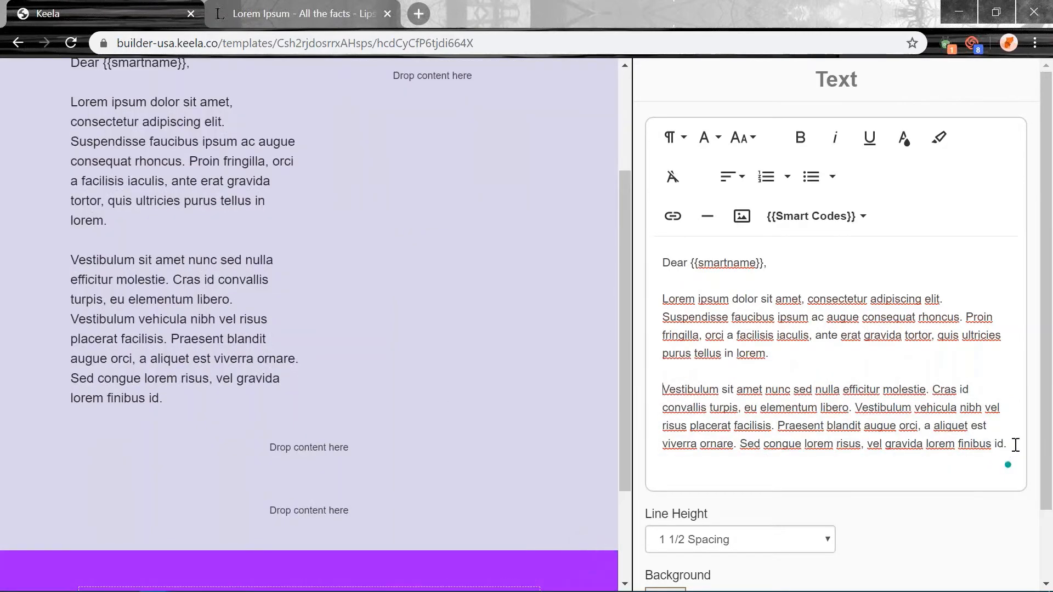
pyautogui.moveTo(1015, 445); pyautogui.dragTo(660, 392)
pyautogui.press('BackSpace')
pyautogui.press('BackSpace')
pyautogui.press('BackSpace')
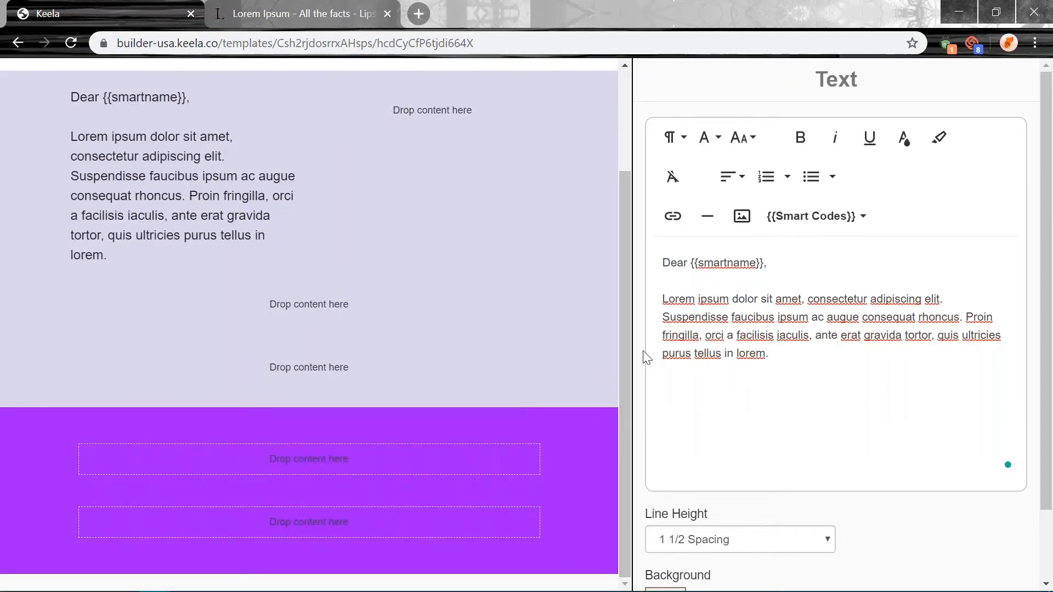
# Justify the Lorem Ipsum paragraph below the greeting.
pyautogui.moveTo(817, 368); pyautogui.dragTo(660, 286)
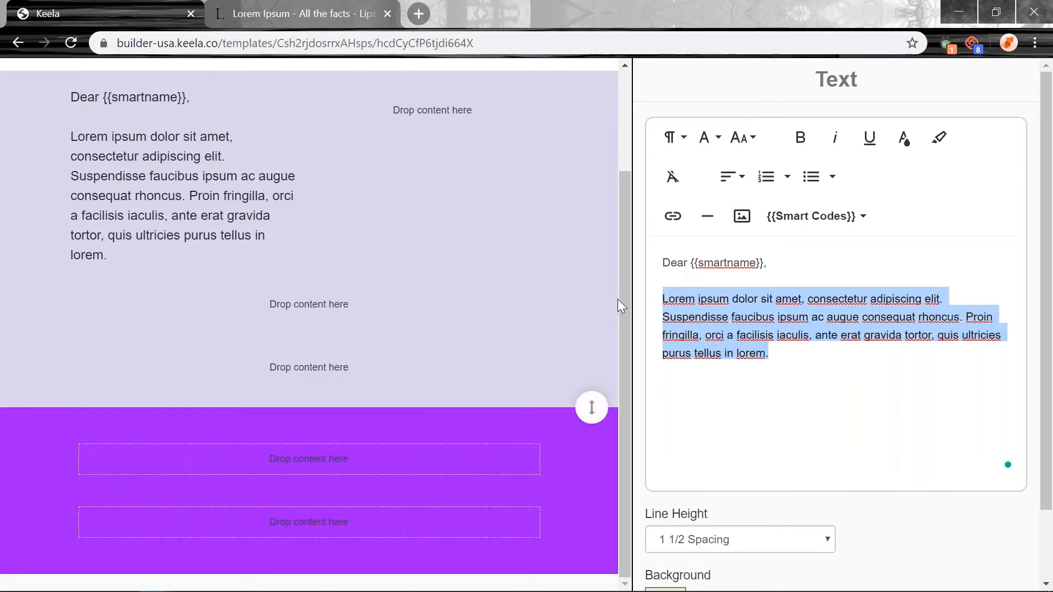
pyautogui.click(732, 176)
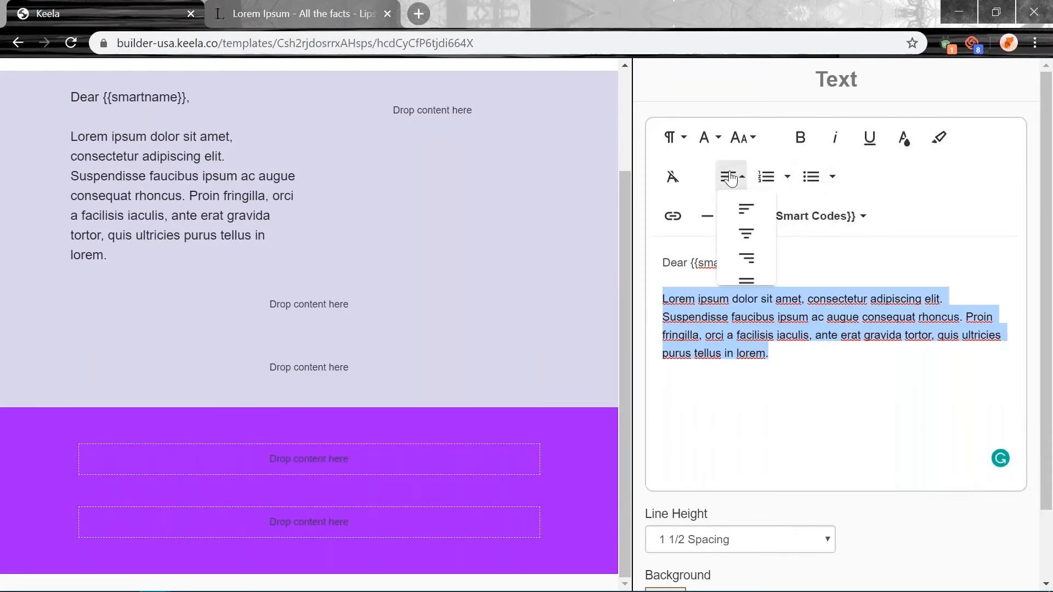
pyautogui.click(747, 279)
pyautogui.click(801, 365)
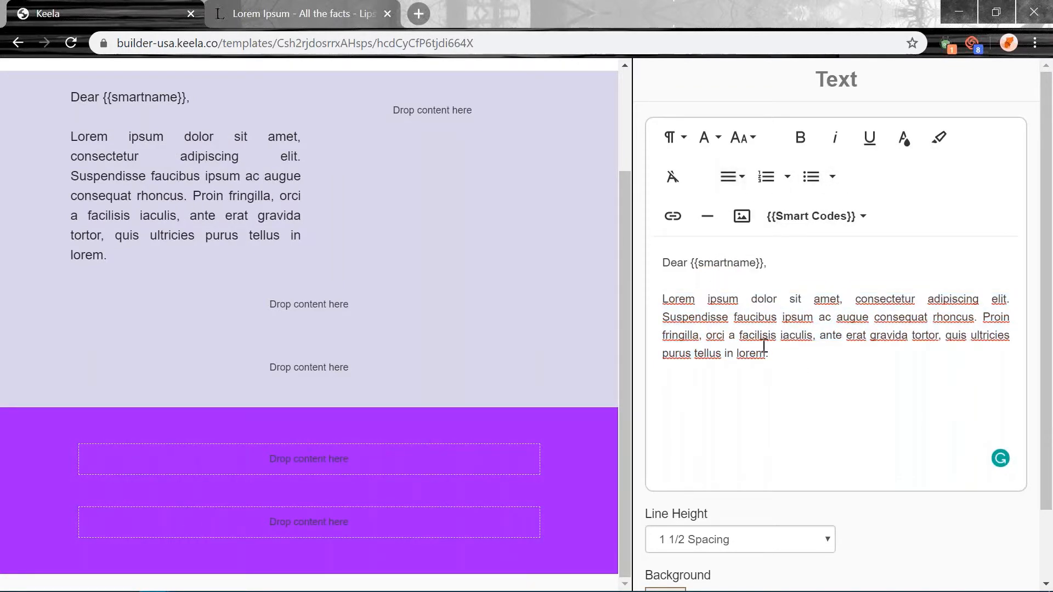
pyautogui.moveTo(780, 266); pyautogui.dragTo(654, 267)
pyautogui.click(736, 334)
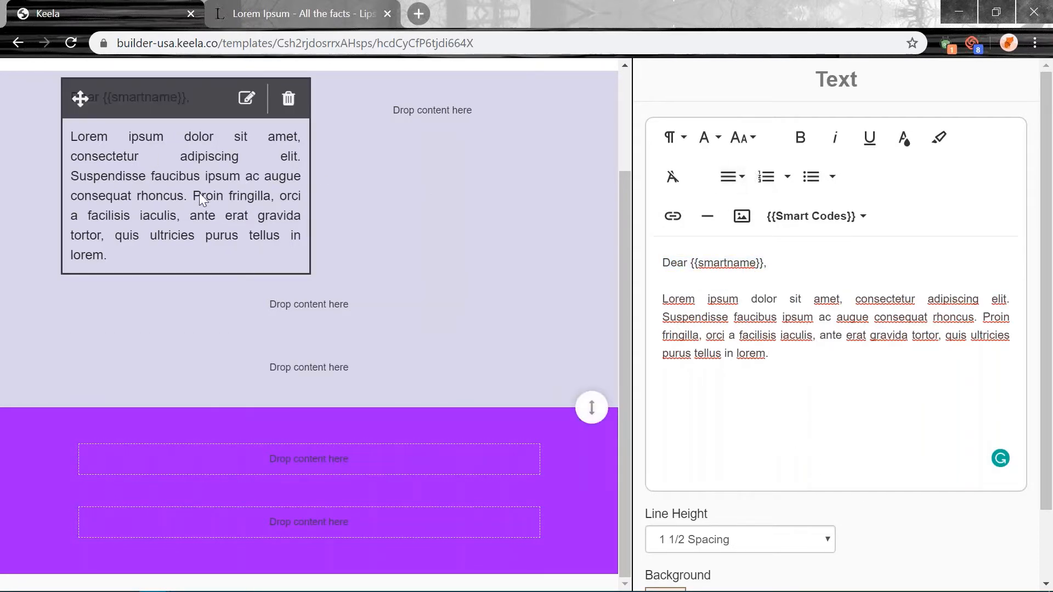
pyautogui.click(900, 441)
# Set the greeting text block's line height to Double Spacing and finish editing the block.
pyautogui.scroll(-2, 900, 442)
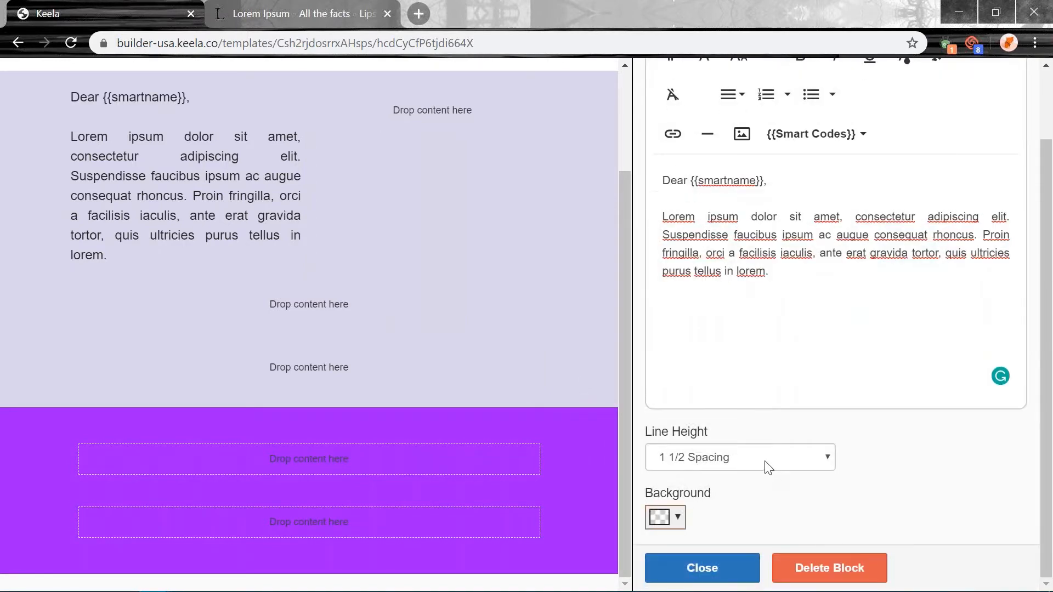
pyautogui.click(755, 465)
pyautogui.click(730, 523)
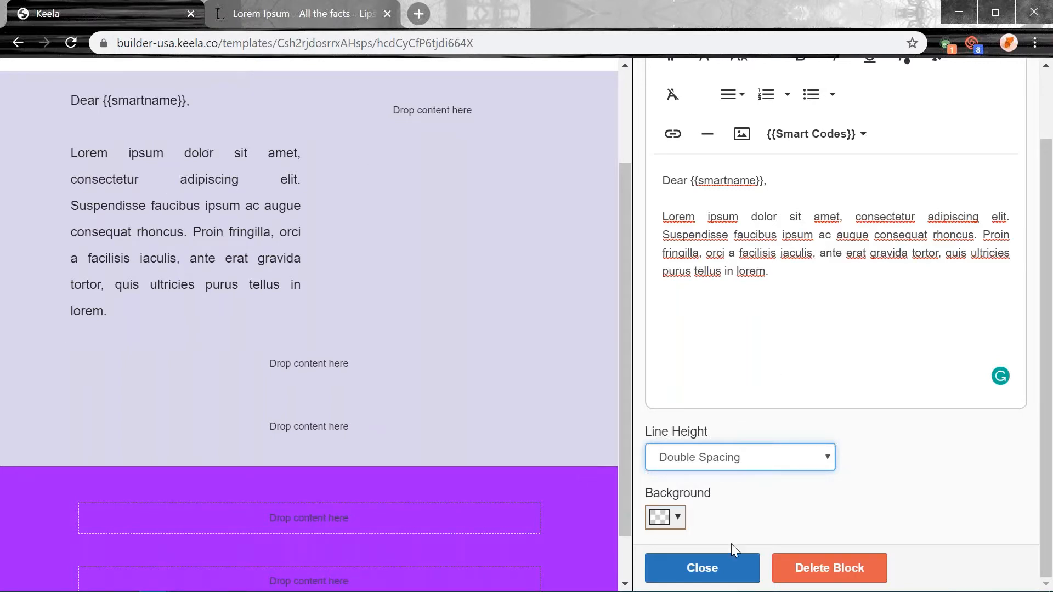
pyautogui.click(724, 575)
# Add an image block to the second column of the body's two-column row and upload the forest river photo from the Pictures folder.
pyautogui.scroll(-3, 850, 279)
pyautogui.scroll(3, 877, 220)
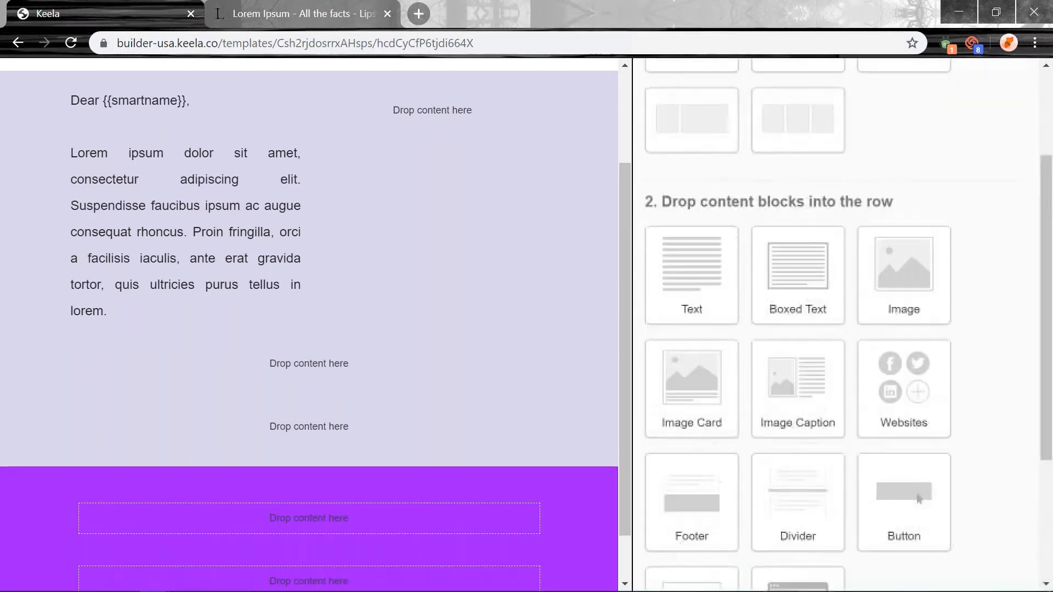
pyautogui.moveTo(913, 315); pyautogui.dragTo(460, 109)
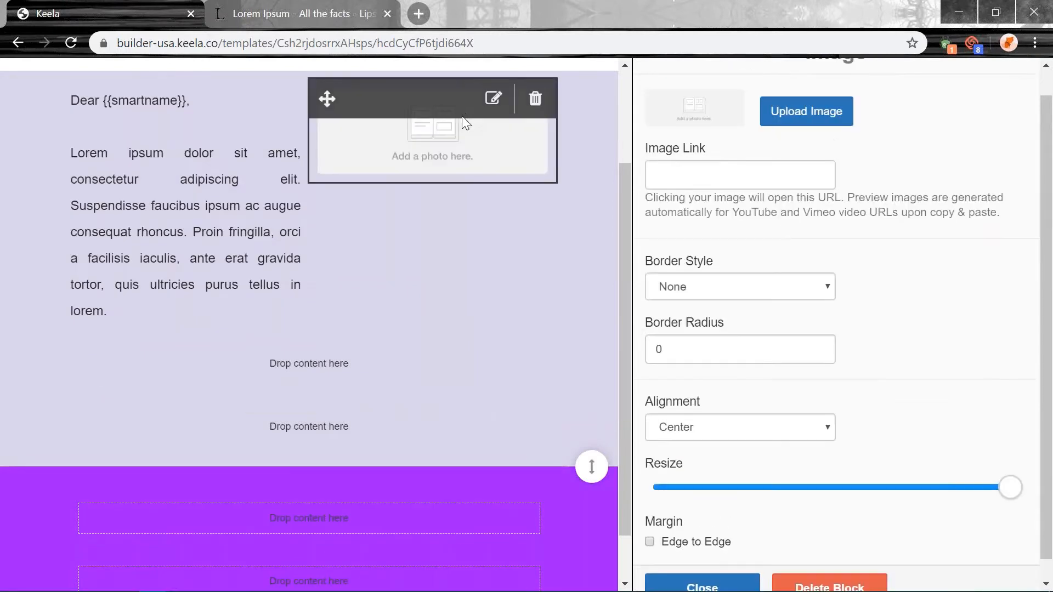
pyautogui.click(770, 108)
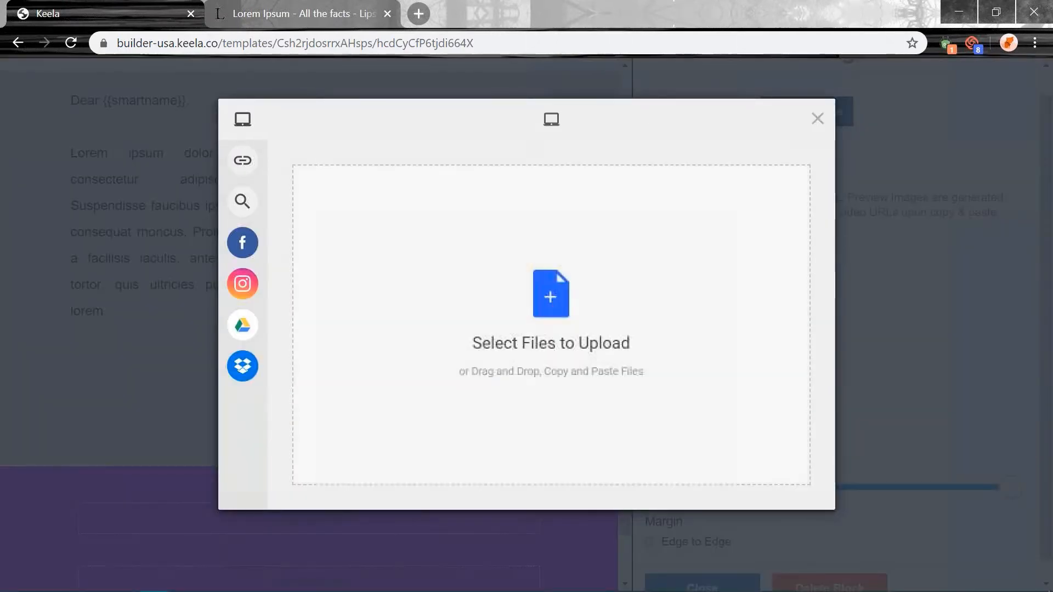
pyautogui.click(592, 345)
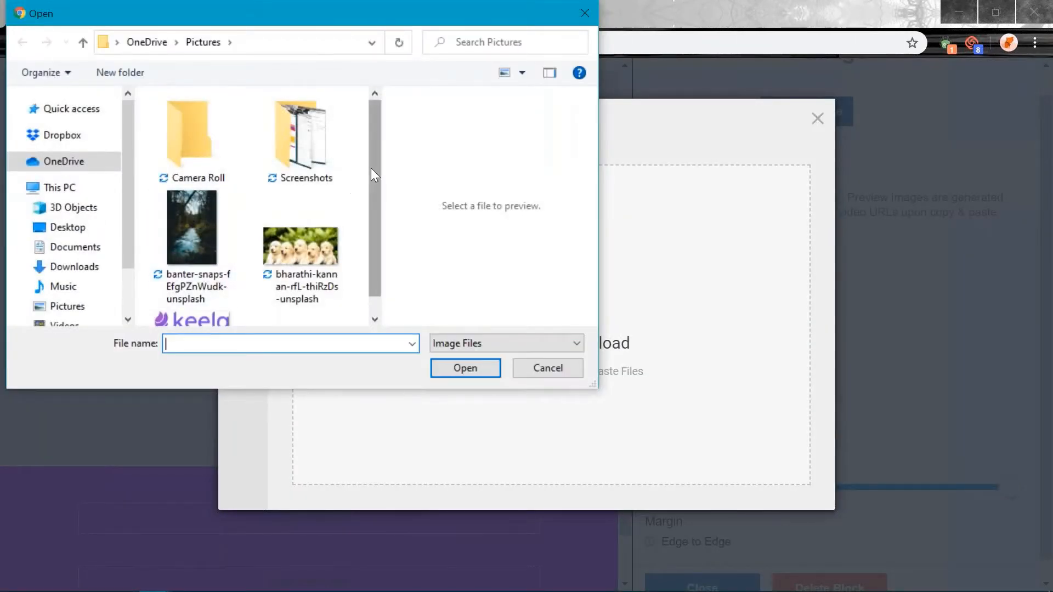
pyautogui.scroll(-1, 371, 168)
pyautogui.doubleClick(191, 197)
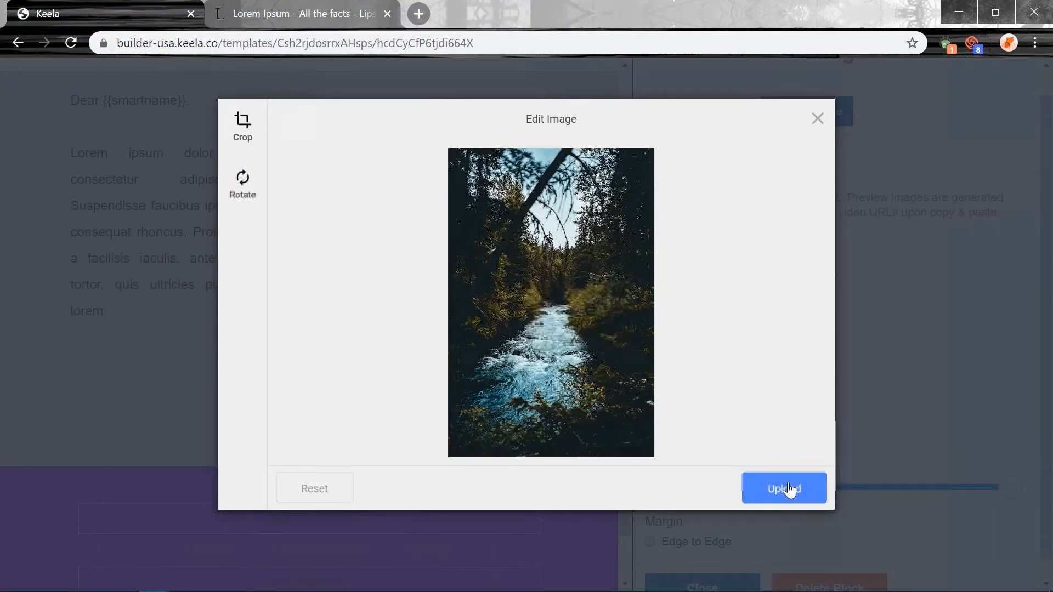
pyautogui.click(789, 491)
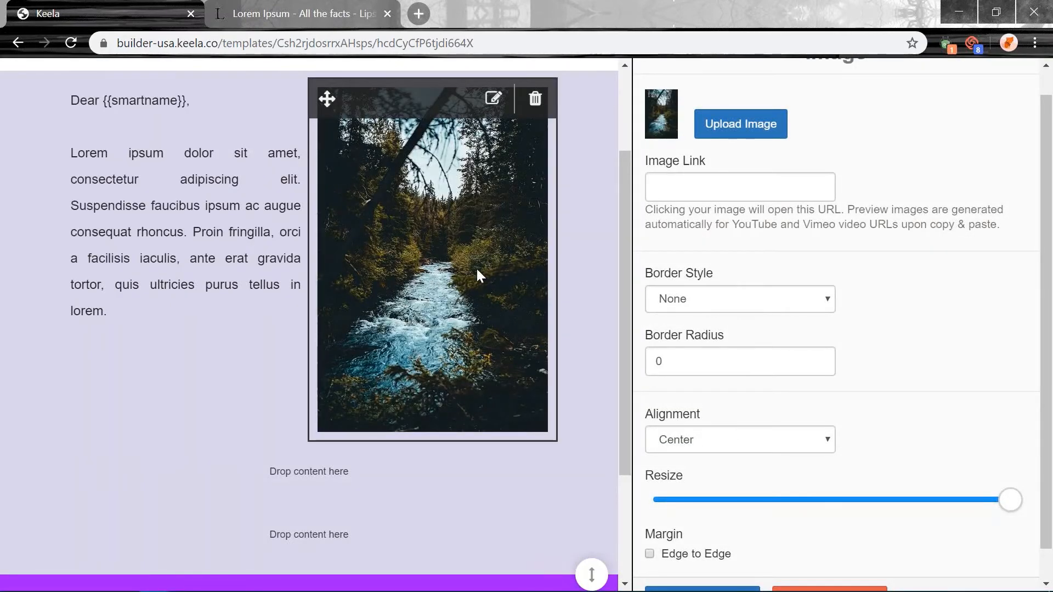
# Shrink the forest river image to about three quarters of its full width and enable the Edge to Edge margin.
pyautogui.moveTo(1010, 500); pyautogui.dragTo(903, 501)
pyautogui.click(670, 560)
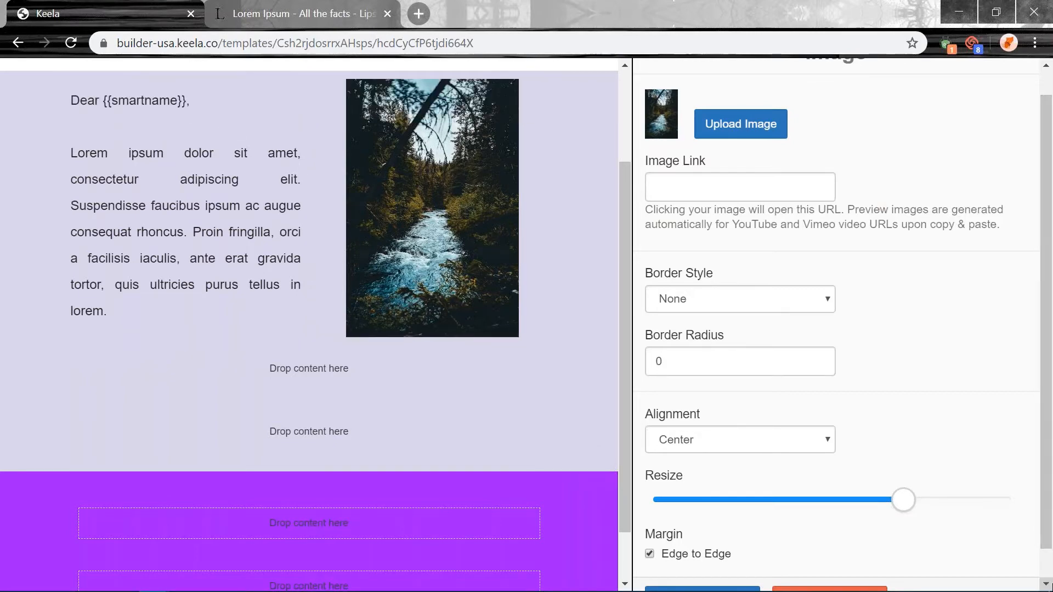
pyautogui.scroll(-1, 835, 324)
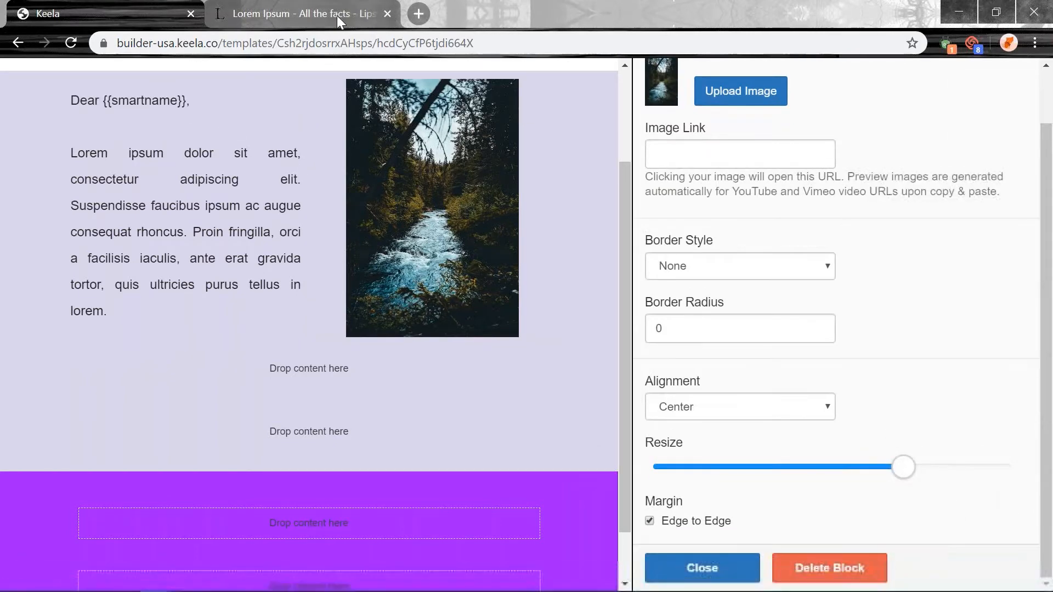
# Copy the text from "Vestibulum vehicula nibh" to "lorem finibus id." on the Lorem Ipsum page and finish editing the newsletter's image block.
pyautogui.click(337, 15)
pyautogui.moveTo(470, 182); pyautogui.dragTo(355, 167)
pyautogui.hotkey('ctrl', 'c')
pyautogui.click(107, 17)
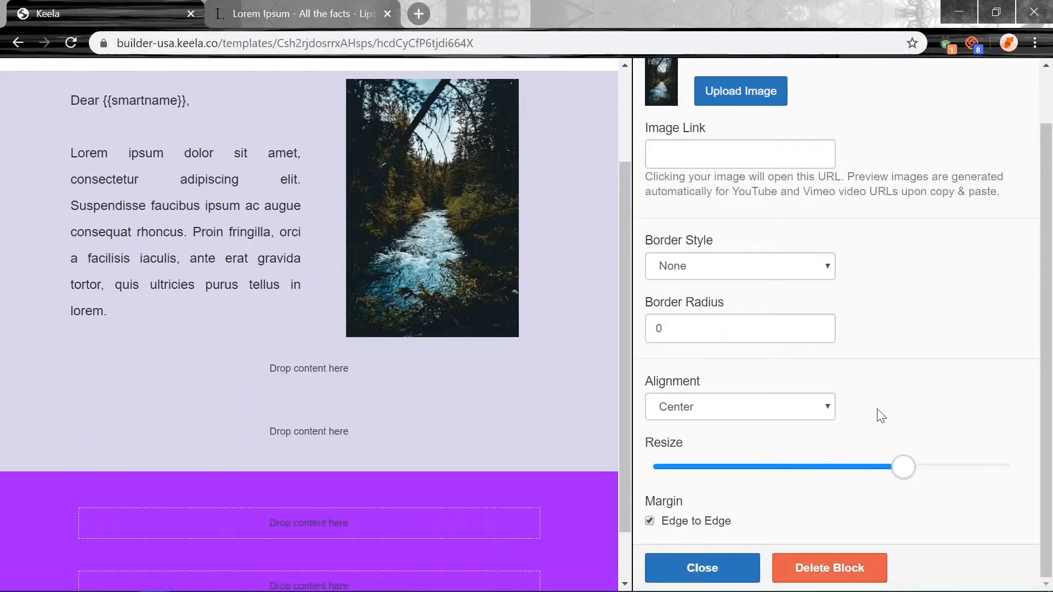
pyautogui.click(712, 569)
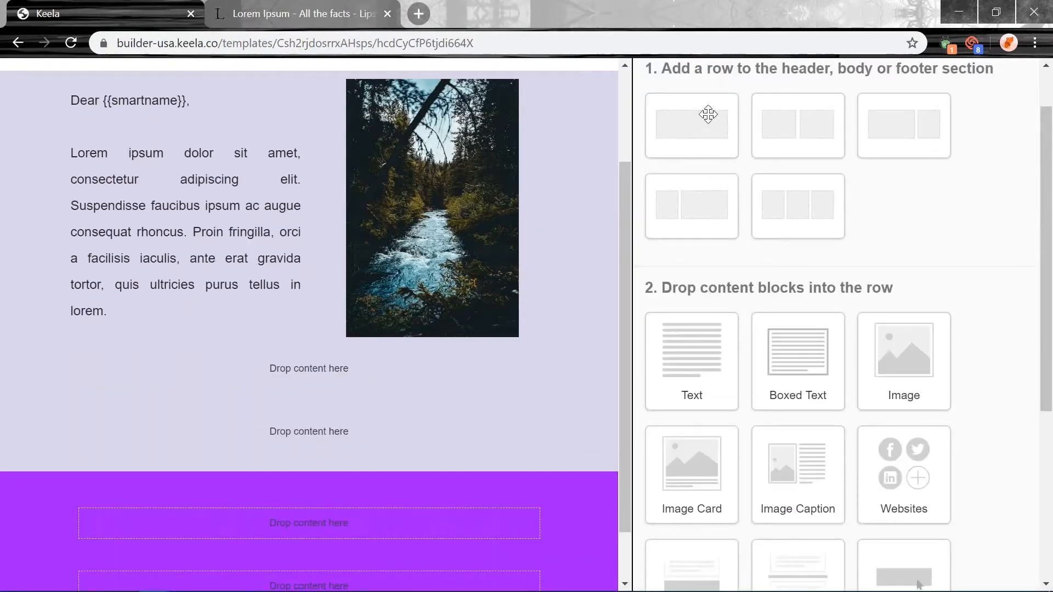
# Add a one-column row below the body's two-column row, with a text block whose placeholder is replaced by the copied Vestibulum text.
pyautogui.moveTo(707, 114); pyautogui.dragTo(329, 331)
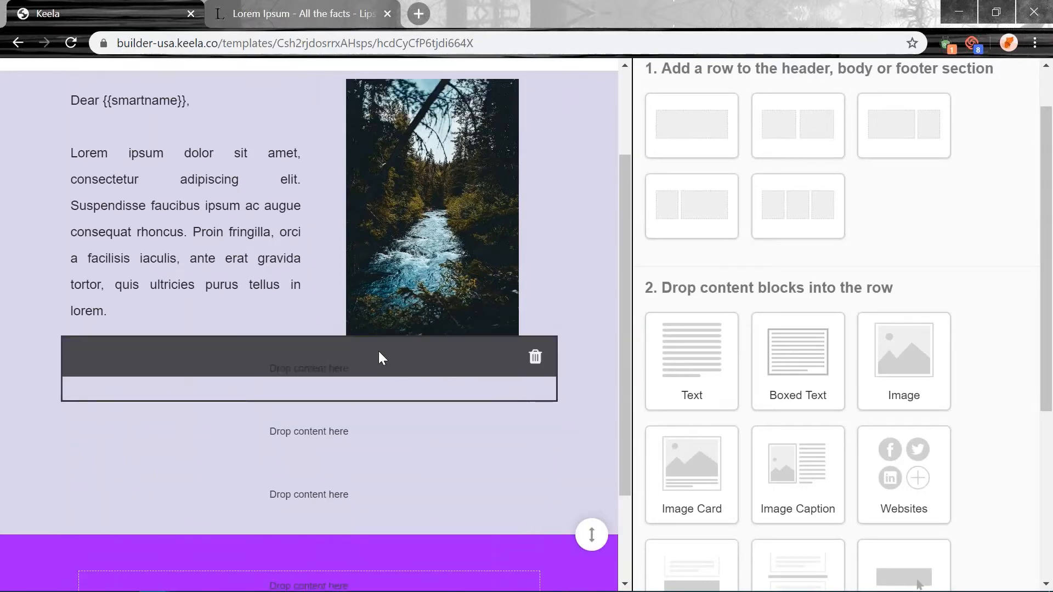
pyautogui.moveTo(689, 331); pyautogui.dragTo(436, 361)
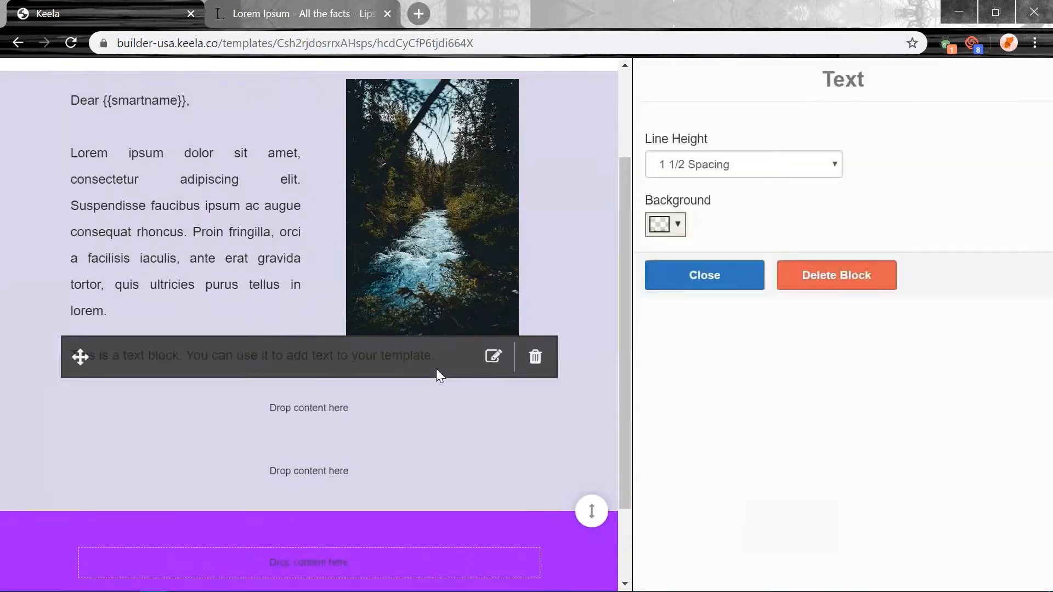
pyautogui.moveTo(971, 269); pyautogui.dragTo(628, 278)
pyautogui.hotkey('ctrl', 'v')
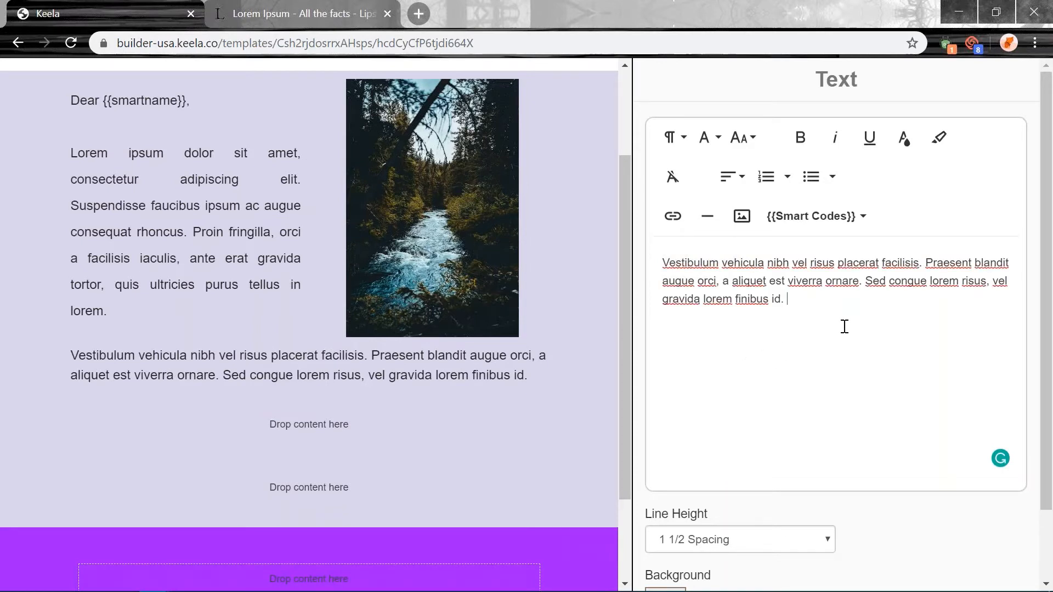
# Set the Vestibulum text block's line height to Double Spacing and finish editing the newsletter's text blocks.
pyautogui.scroll(-2, 848, 313)
pyautogui.moveTo(865, 219); pyautogui.dragTo(551, 181)
pyautogui.click(752, 462)
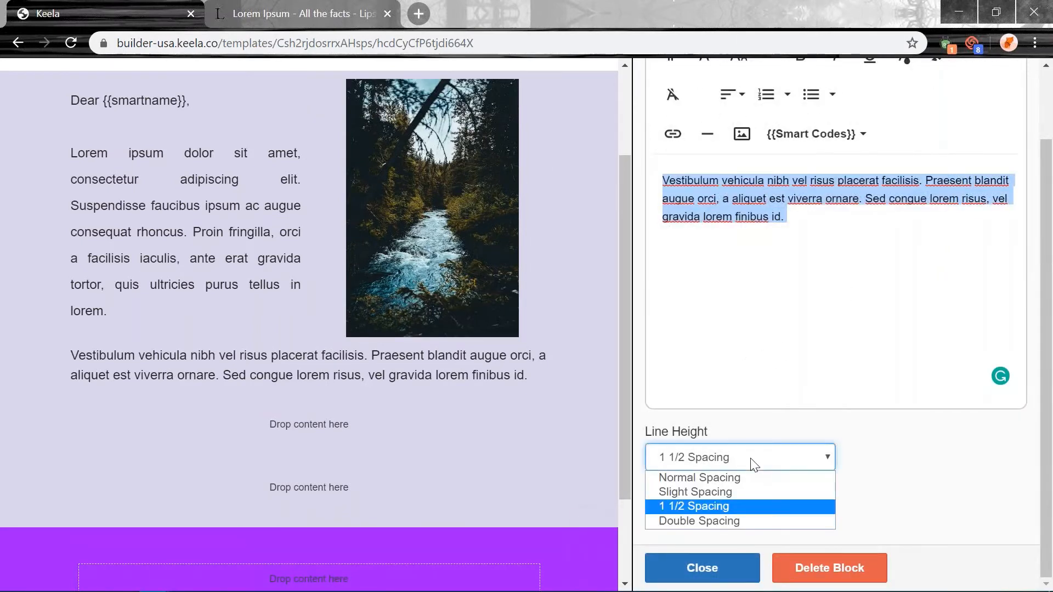
pyautogui.click(716, 520)
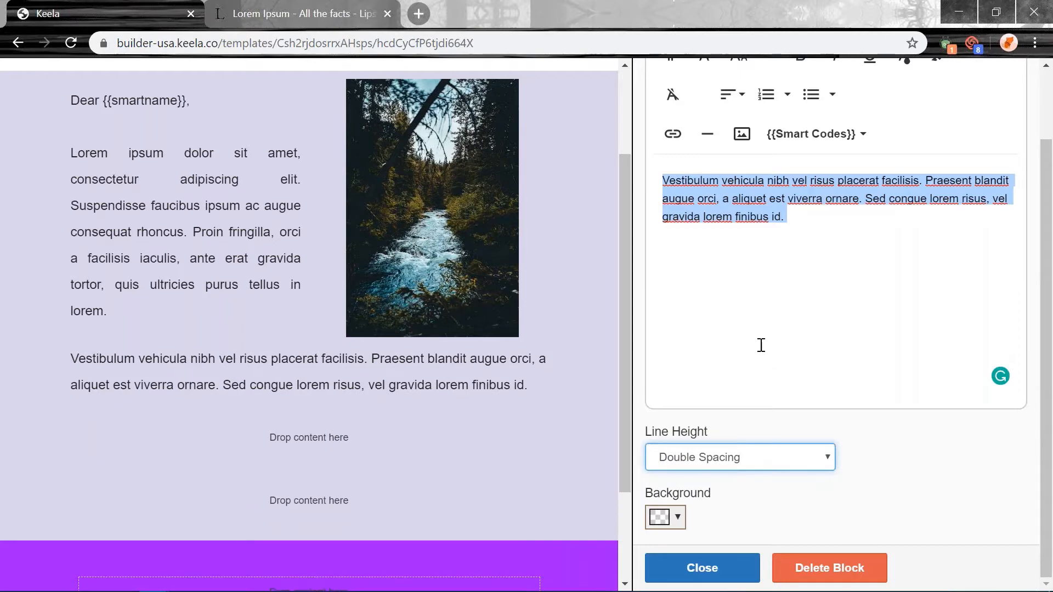
pyautogui.click(132, 258)
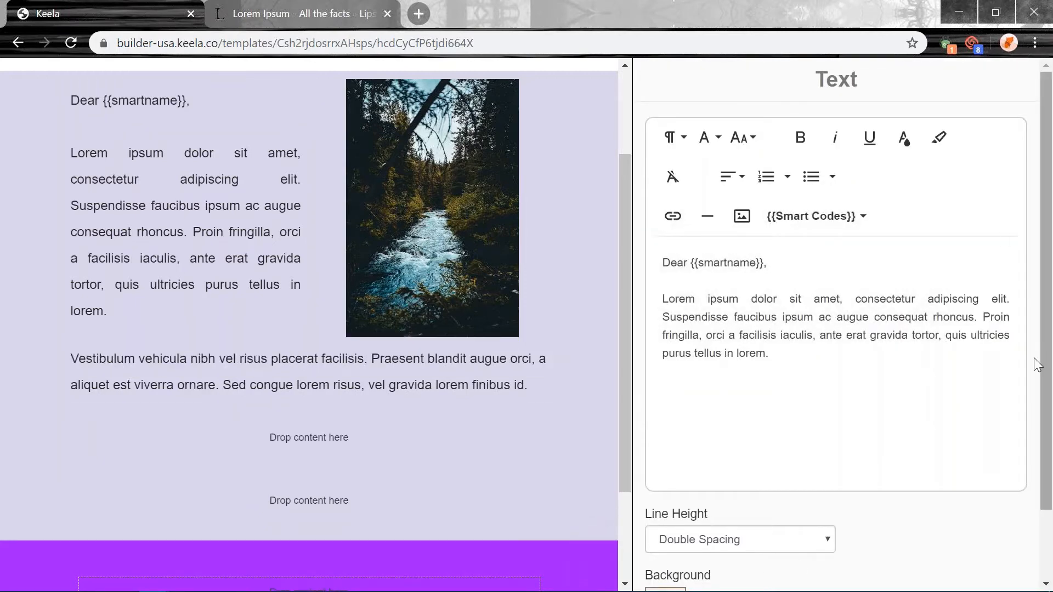
pyautogui.scroll(-2, 881, 477)
pyautogui.click(712, 567)
pyautogui.scroll(3, 191, 264)
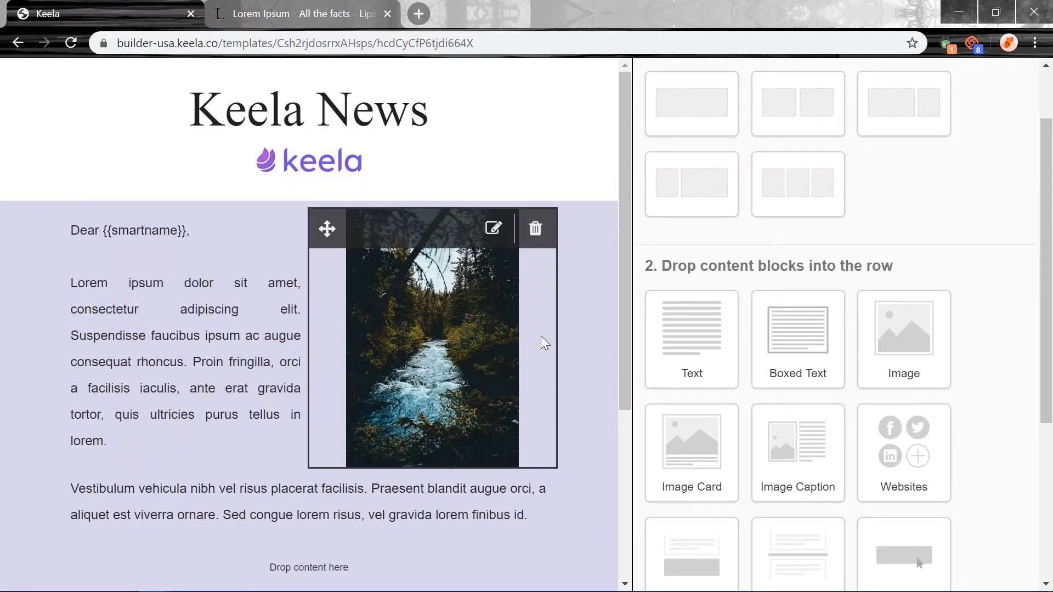
# Add a divider block to the empty row directly below the Vestibulum text.
pyautogui.scroll(-5, 590, 251)
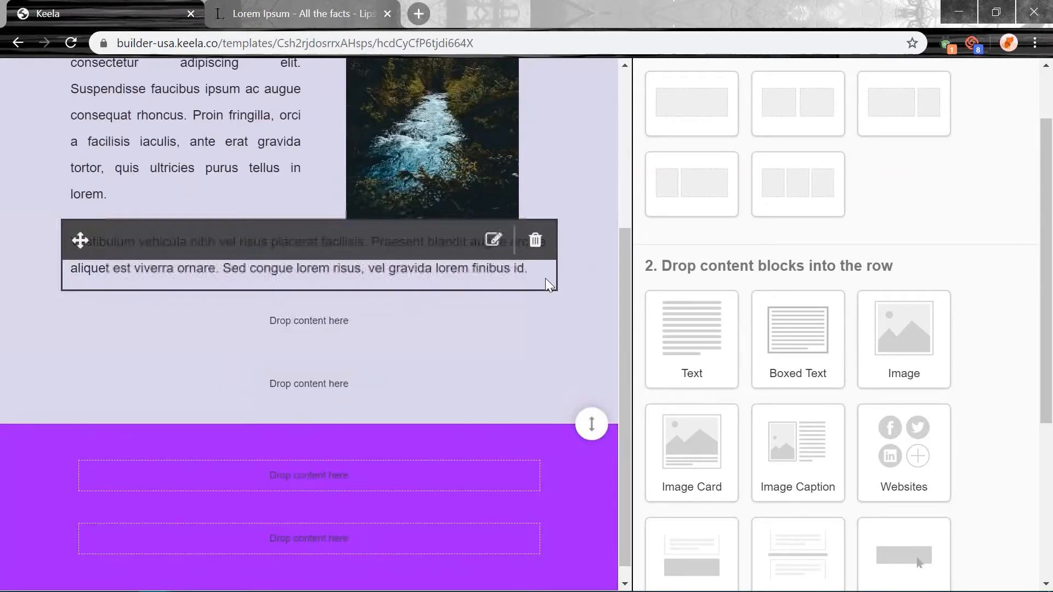
pyautogui.scroll(-3, 1014, 230)
pyautogui.scroll(-2, 1014, 302)
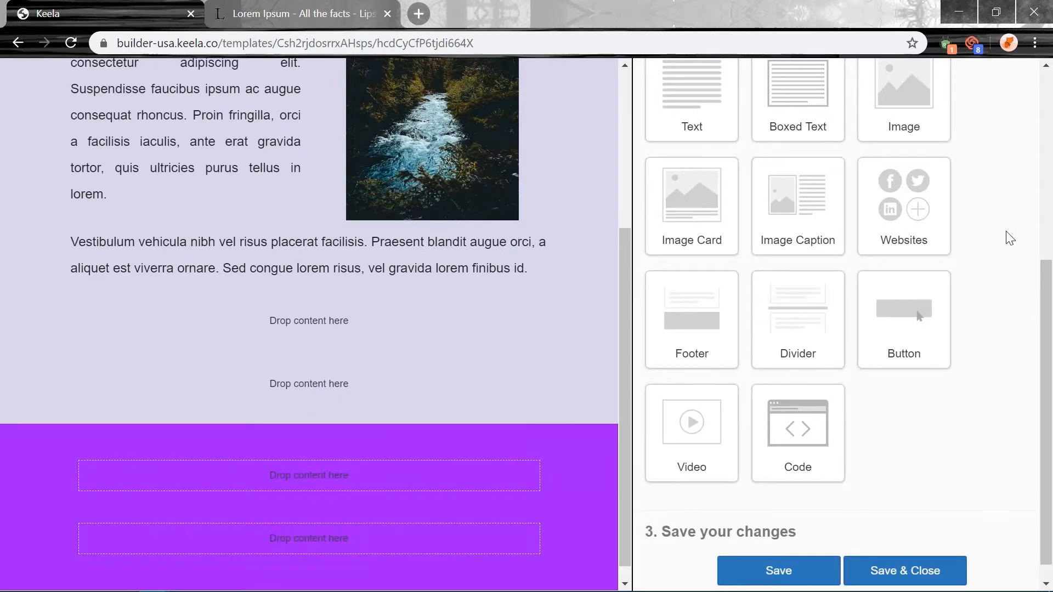
pyautogui.scroll(2, 987, 241)
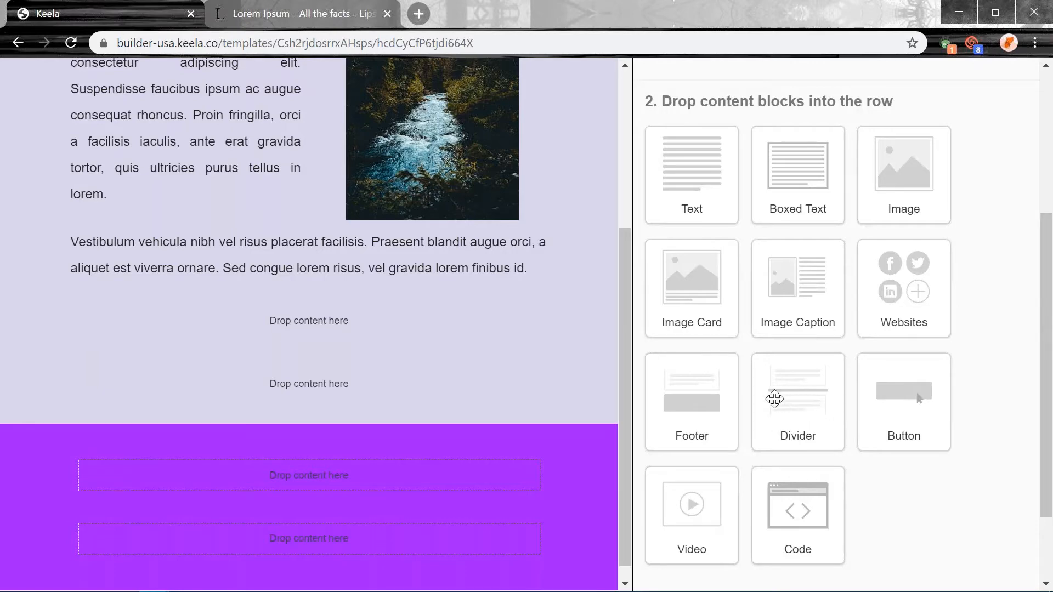
pyautogui.moveTo(774, 399); pyautogui.dragTo(406, 320)
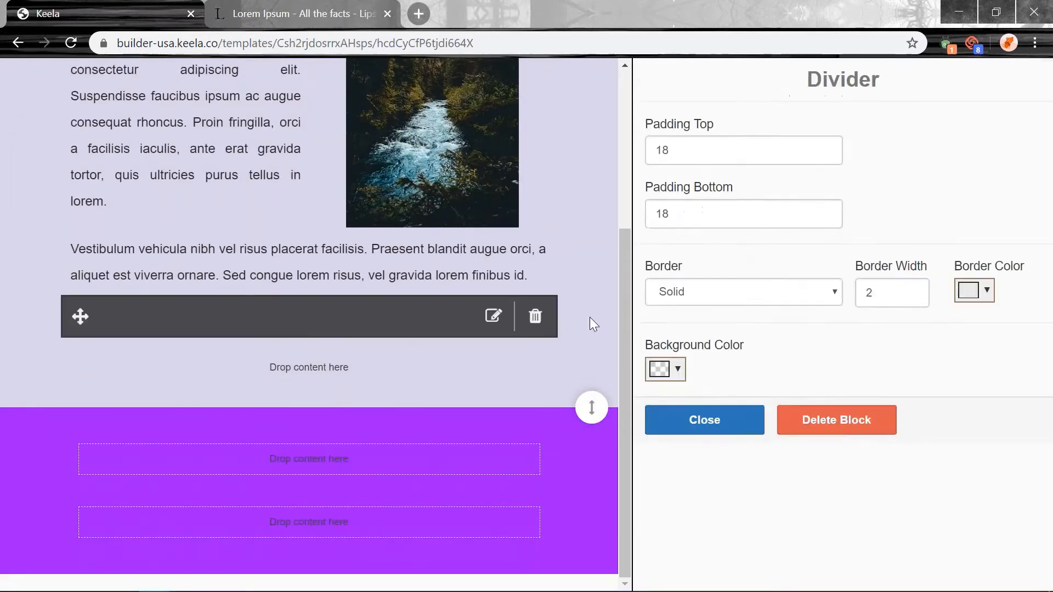
pyautogui.scroll(4, 368, 255)
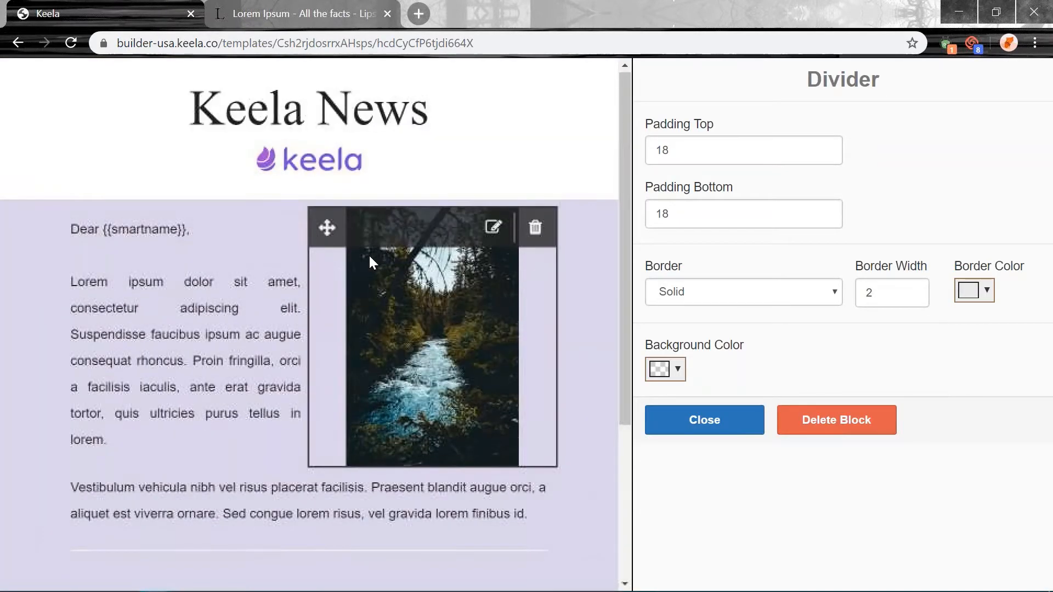
pyautogui.scroll(-3, 369, 254)
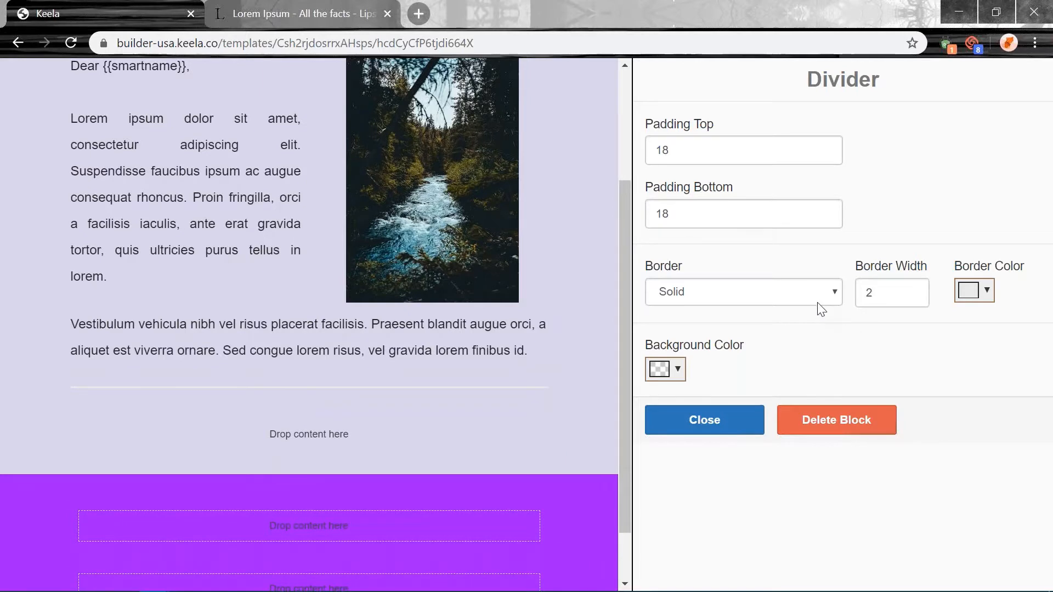
# Try a purple #9900ff background on the divider, resetting the background to transparent.
pyautogui.click(669, 375)
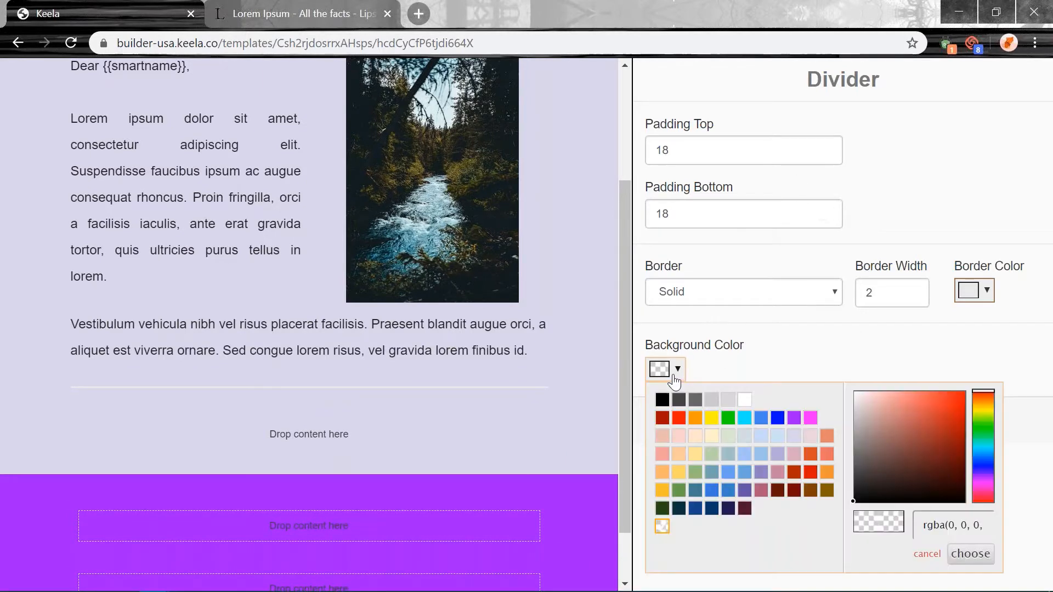
pyautogui.click(794, 418)
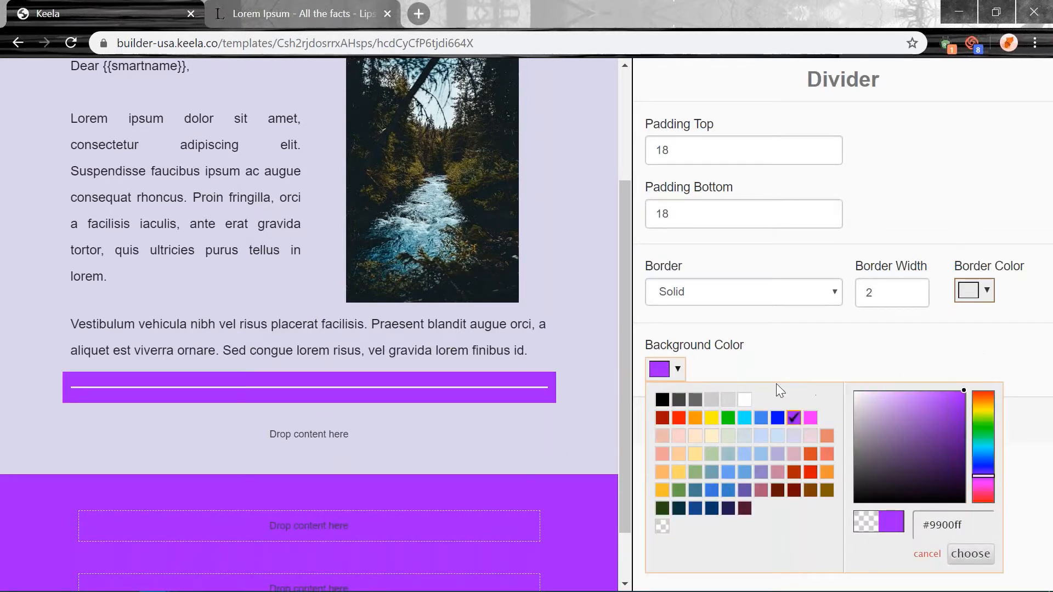
pyautogui.click(758, 370)
pyautogui.click(666, 369)
pyautogui.click(662, 527)
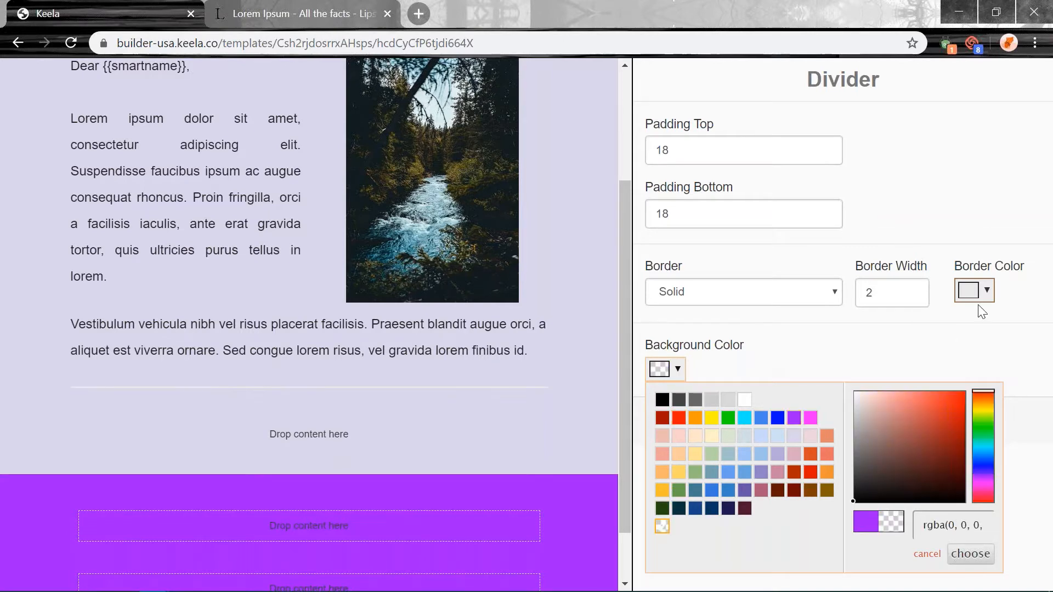
# Set the divider's border color to purple #9900ff.
pyautogui.click(979, 292)
pyautogui.click(844, 340)
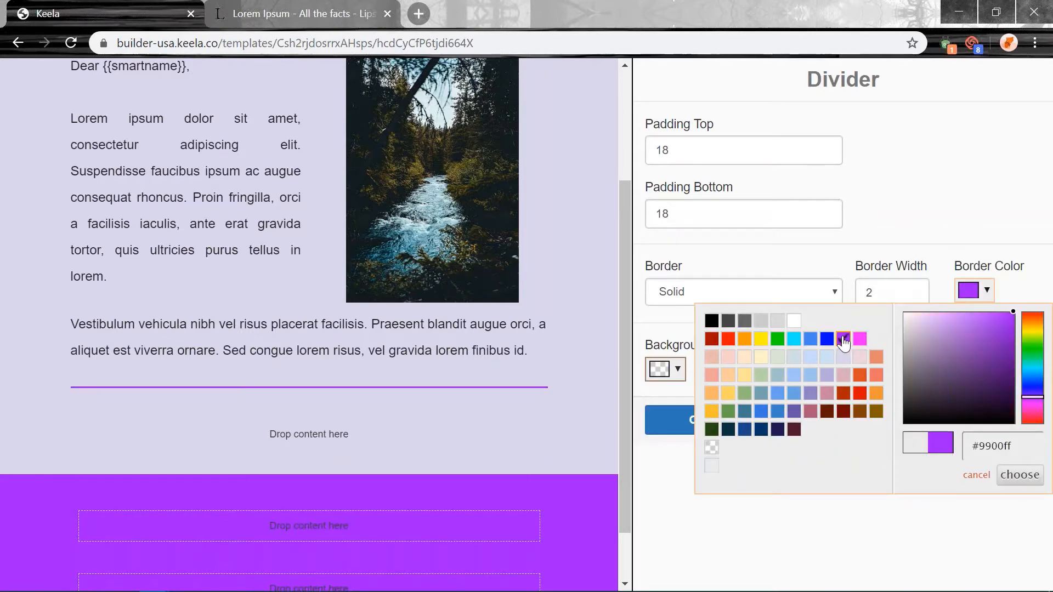
pyautogui.click(930, 185)
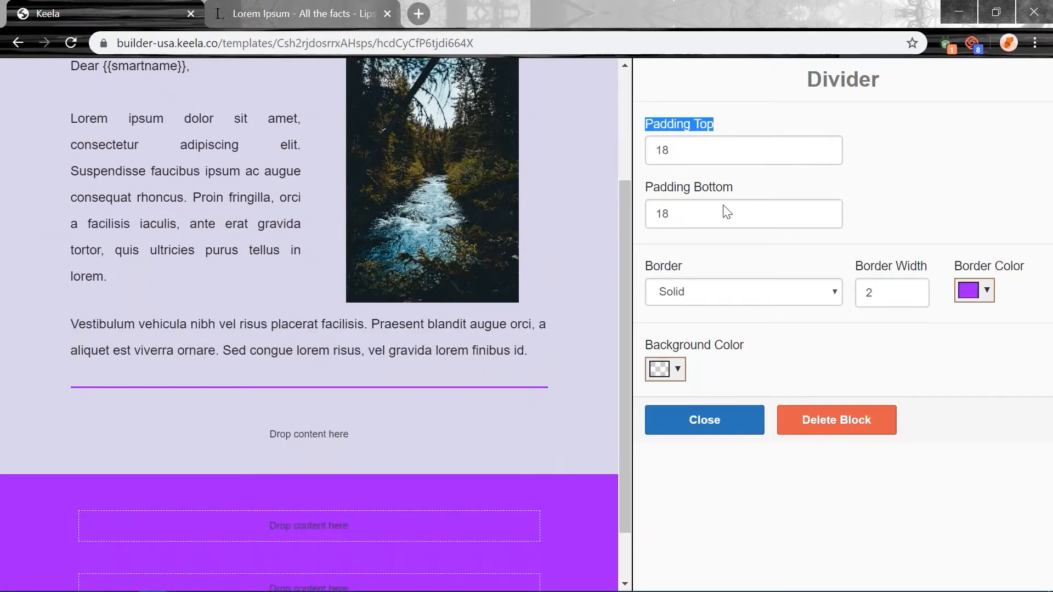
# Set the divider's top and bottom padding to 10 each and finish editing the block.
pyautogui.moveTo(746, 193); pyautogui.dragTo(637, 185)
pyautogui.moveTo(697, 150); pyautogui.dragTo(646, 146)
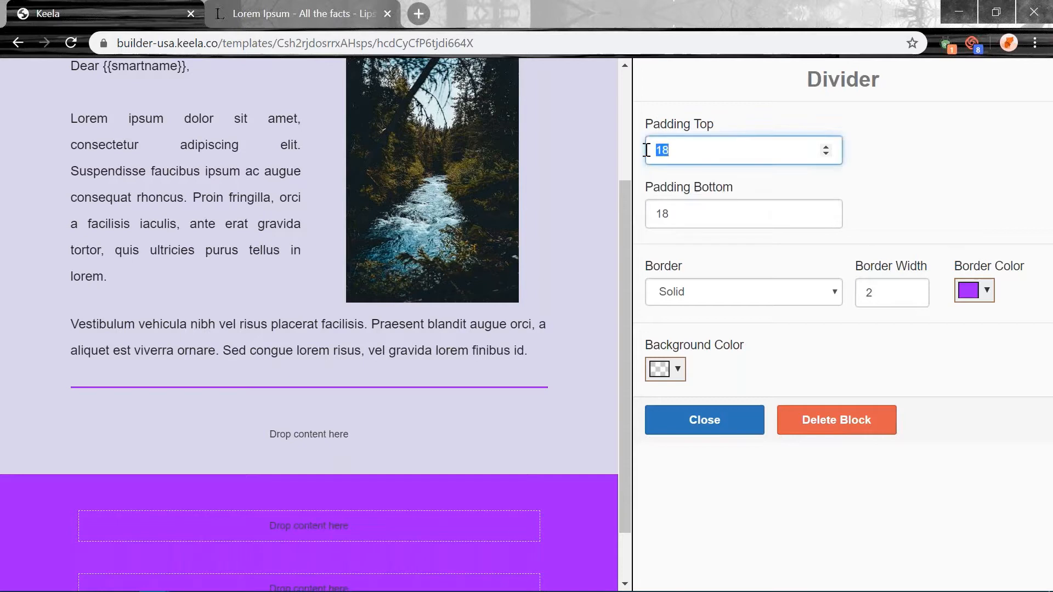
pyautogui.write('10')
pyautogui.doubleClick(678, 212)
pyautogui.write('10')
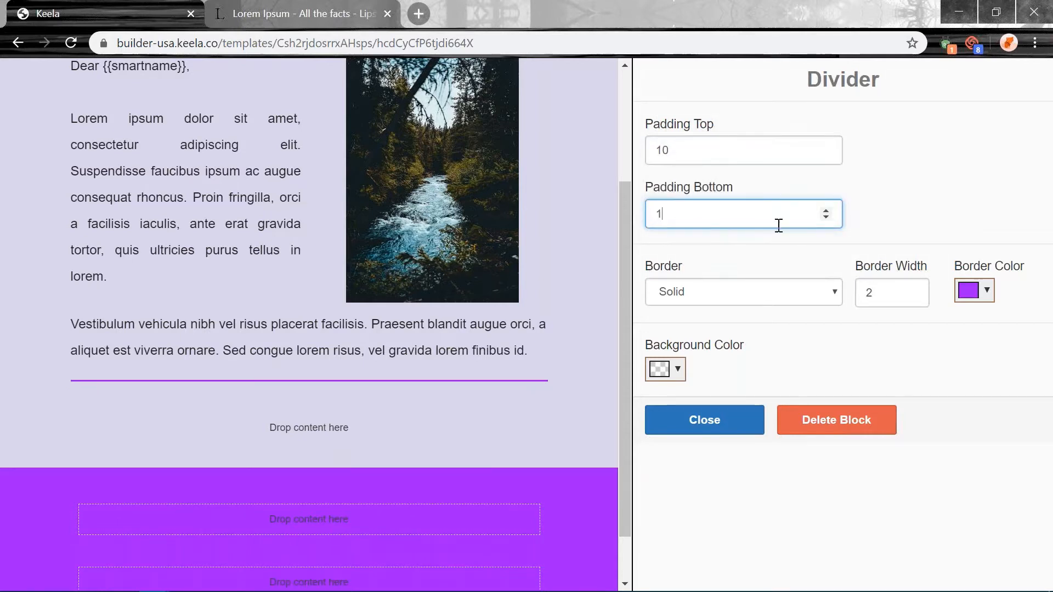
pyautogui.click(918, 346)
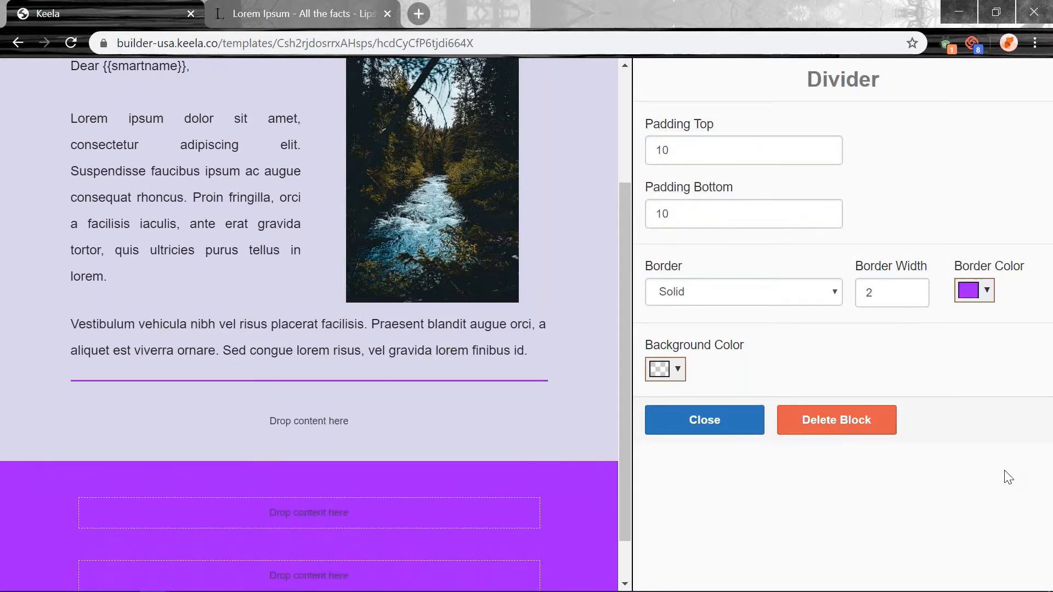
pyautogui.click(705, 430)
# Add two two-column rows to the body section, below the empty one-column row under the divider.
pyautogui.scroll(-6, 980, 295)
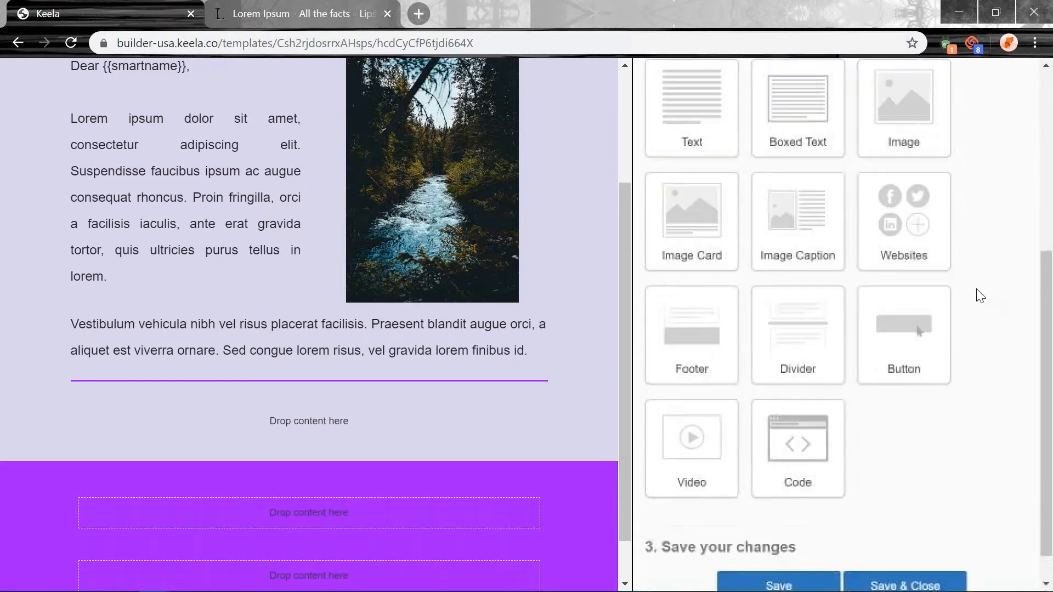
pyautogui.scroll(3, 911, 327)
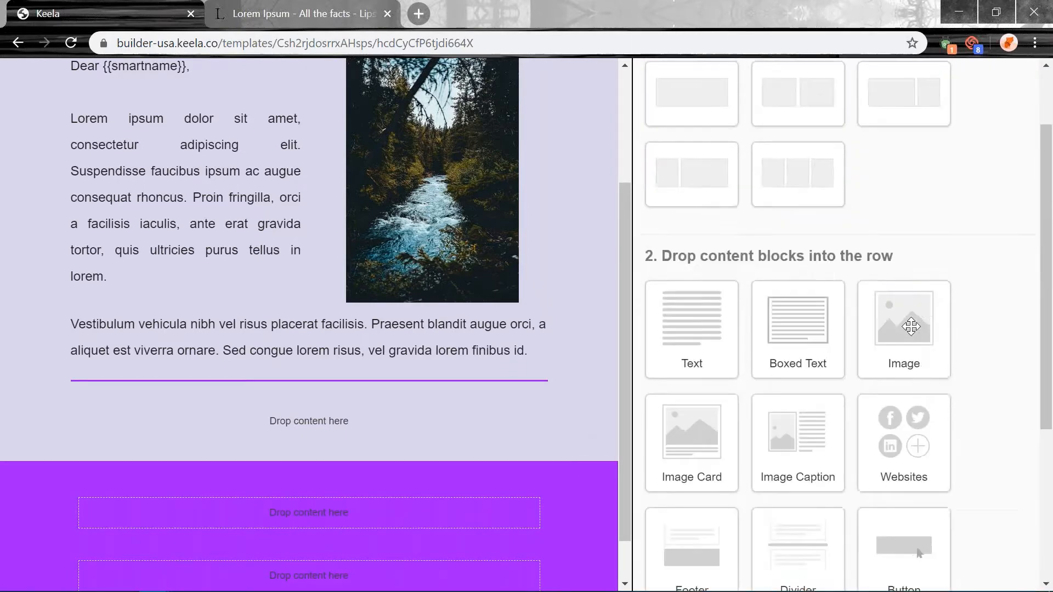
pyautogui.scroll(-1, 380, 333)
pyautogui.scroll(1, 808, 178)
pyautogui.moveTo(808, 179); pyautogui.dragTo(346, 381)
pyautogui.moveTo(797, 187); pyautogui.dragTo(425, 404)
pyautogui.scroll(-5, 864, 301)
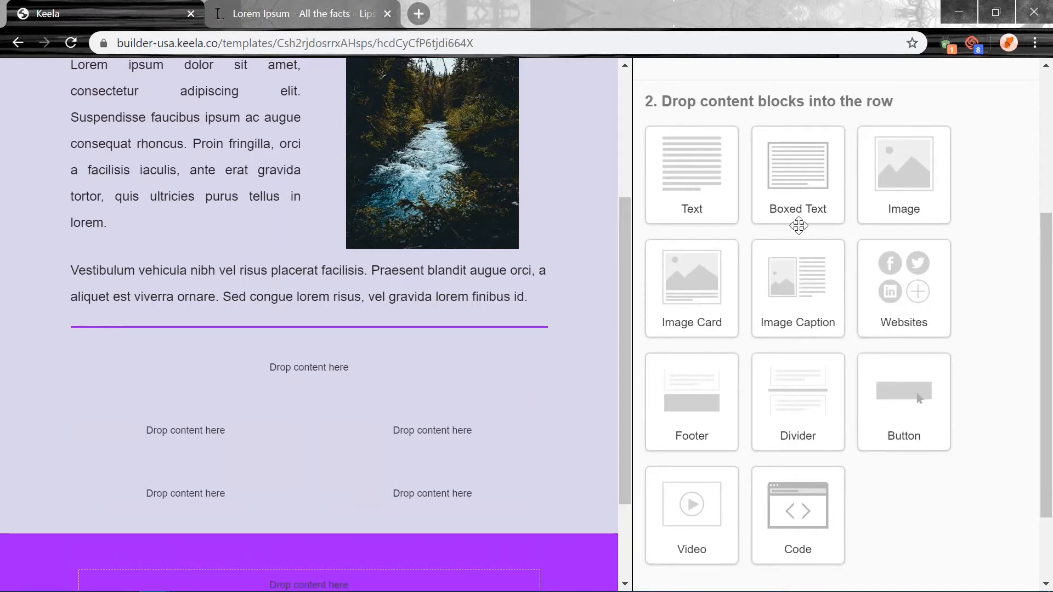
# Add an Image Card block to the first column of the upper new two-column row.
pyautogui.moveTo(408, 272)
pyautogui.scroll(3, 409, 272)
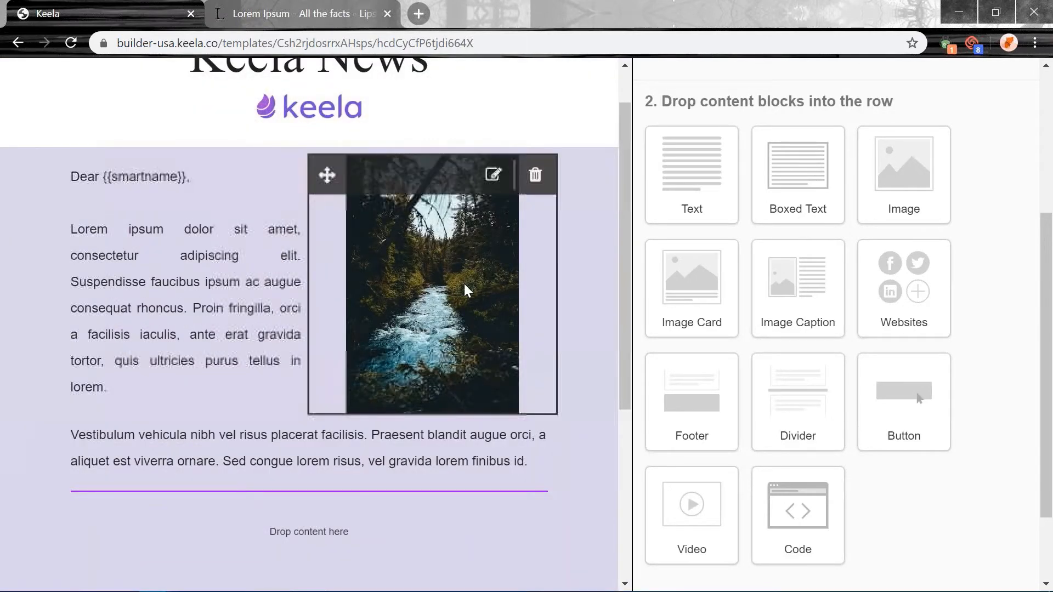
pyautogui.scroll(-5, 1014, 240)
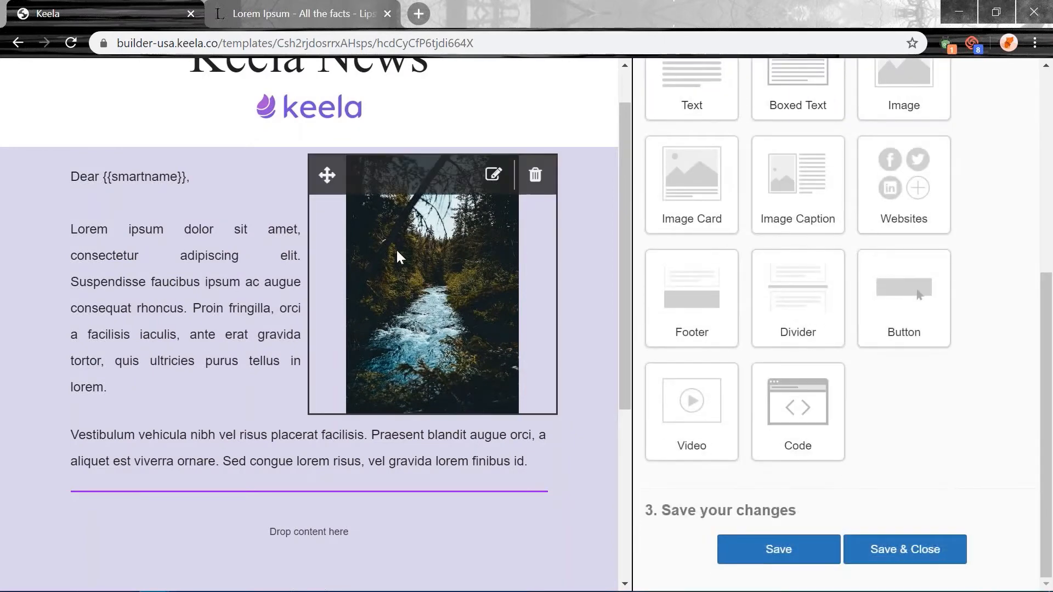
pyautogui.scroll(3, 962, 245)
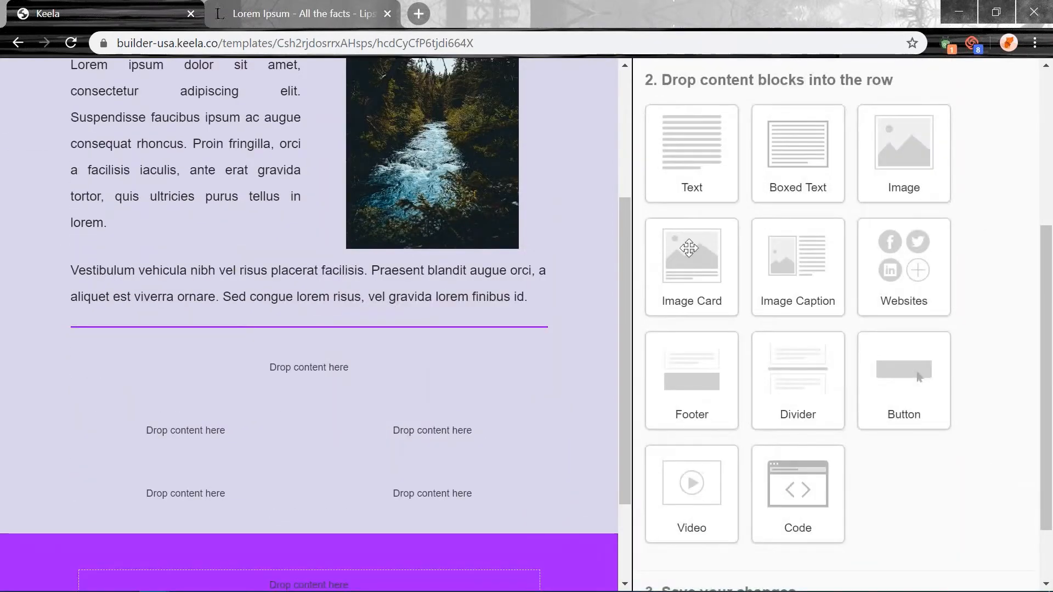
pyautogui.moveTo(680, 250); pyautogui.dragTo(241, 423)
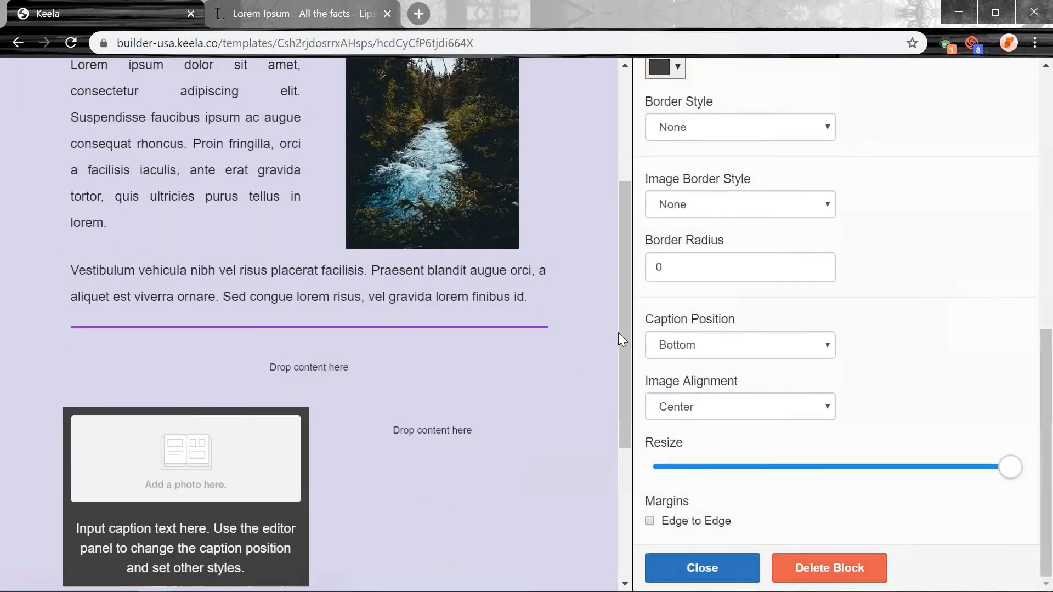
# Upload the photo of five puppies from the Pictures folder into the image card.
pyautogui.scroll(10, 1023, 243)
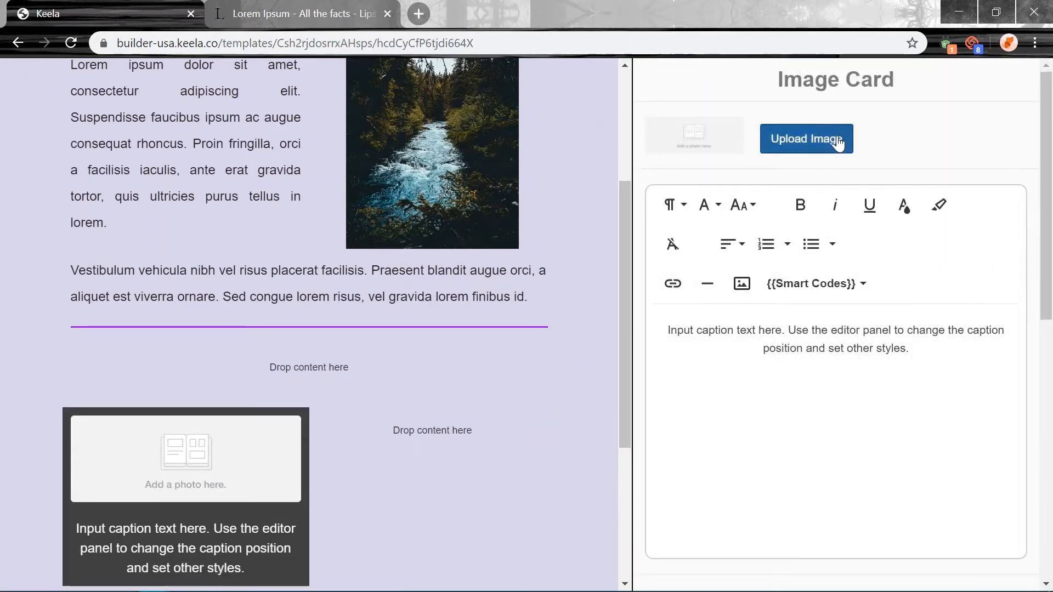
pyautogui.click(810, 141)
pyautogui.click(526, 281)
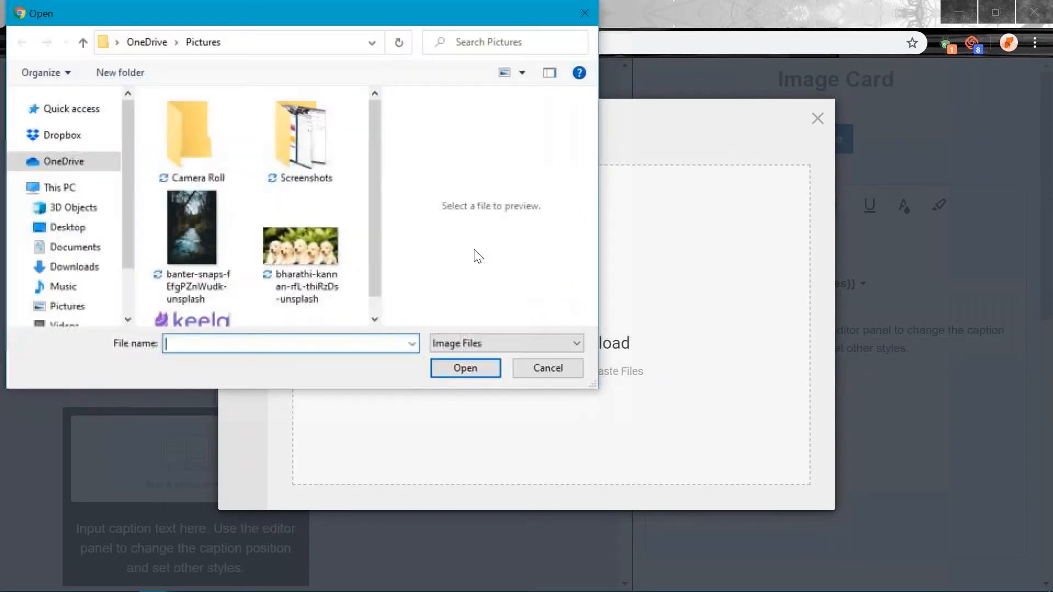
pyautogui.scroll(-1, 368, 219)
pyautogui.doubleClick(271, 234)
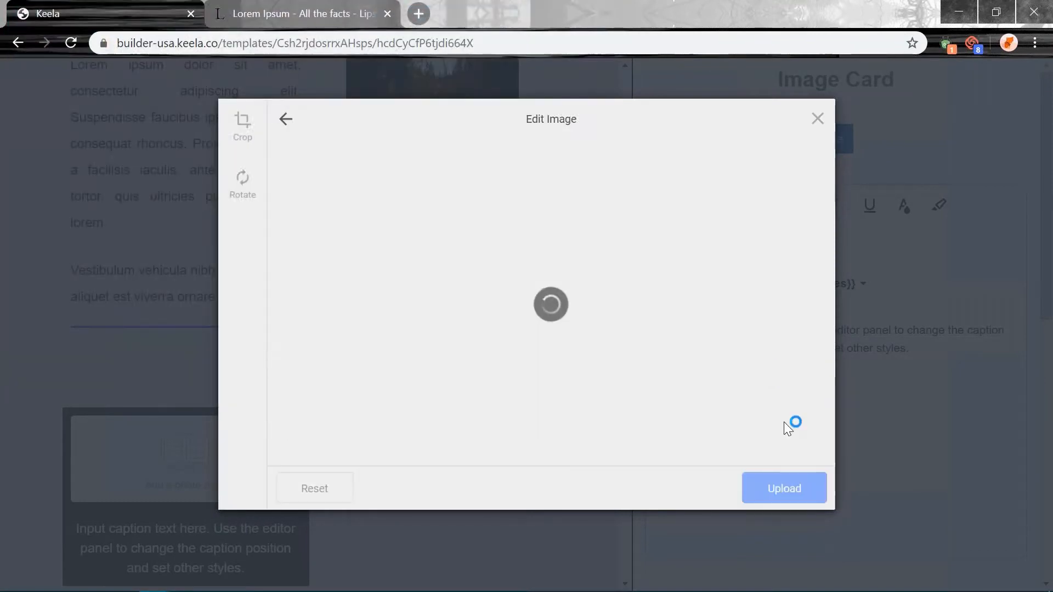
pyautogui.click(779, 489)
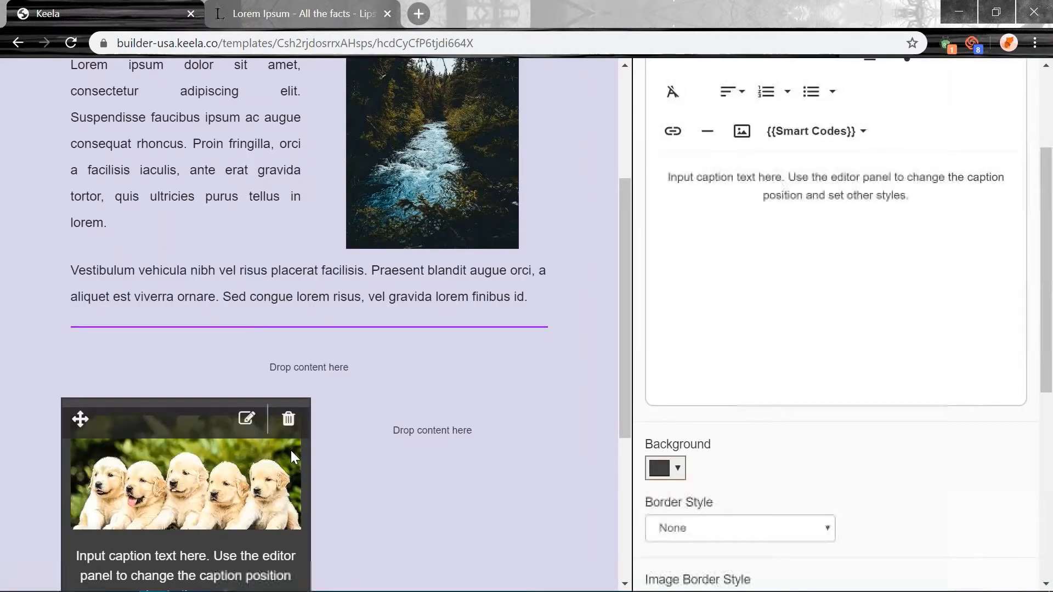
# Review the image card's look and settings against the rest of the newsletter and finish editing the block.
pyautogui.scroll(-3, 291, 450)
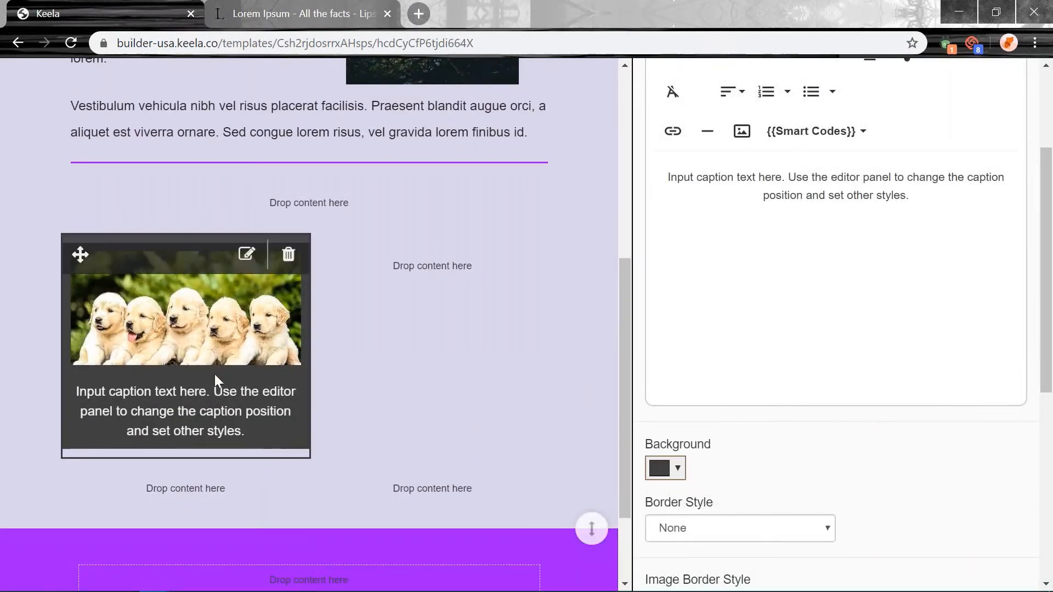
pyautogui.scroll(3, 994, 305)
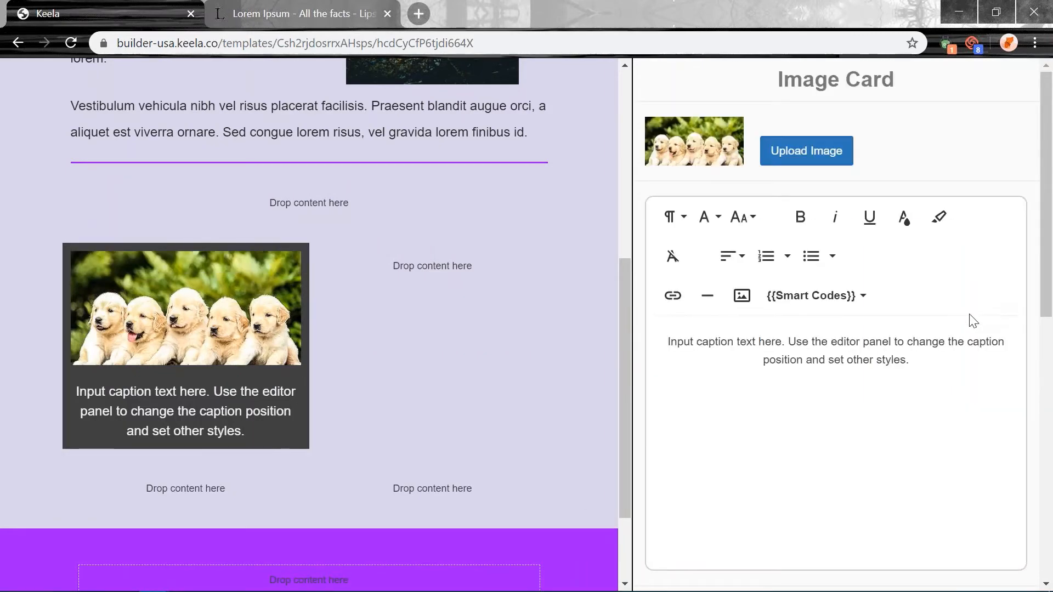
pyautogui.scroll(6, 336, 351)
pyautogui.scroll(-5, 337, 344)
pyautogui.scroll(4, 281, 179)
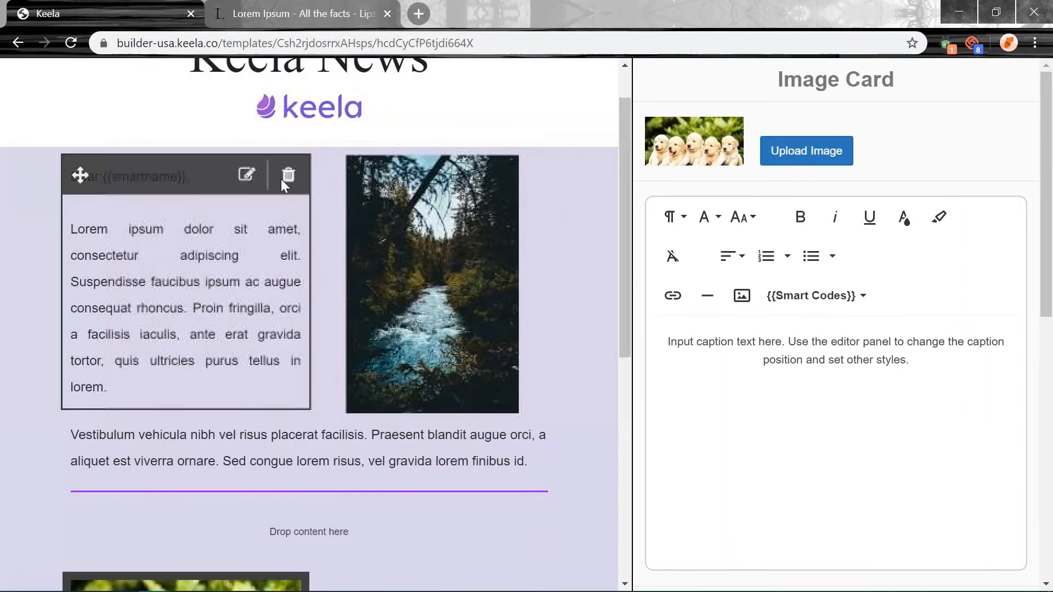
pyautogui.scroll(-6, 333, 293)
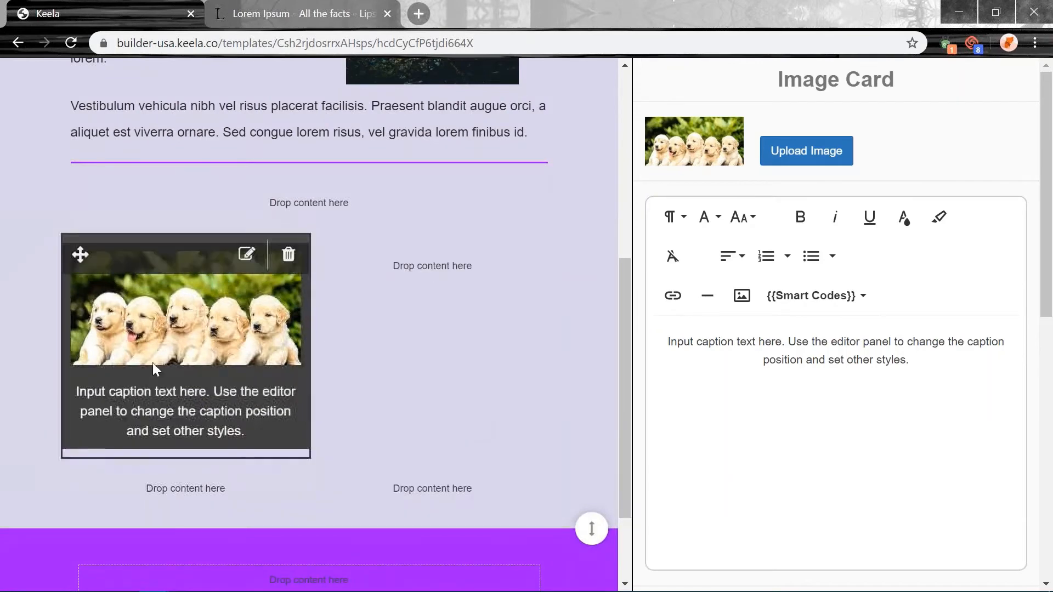
pyautogui.scroll(-10, 735, 548)
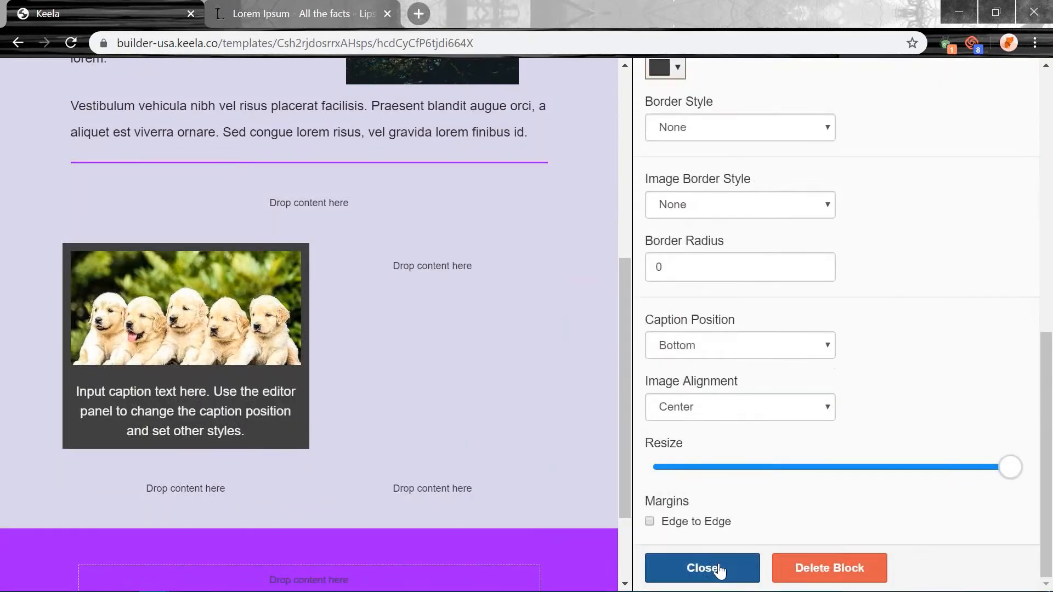
pyautogui.click(718, 567)
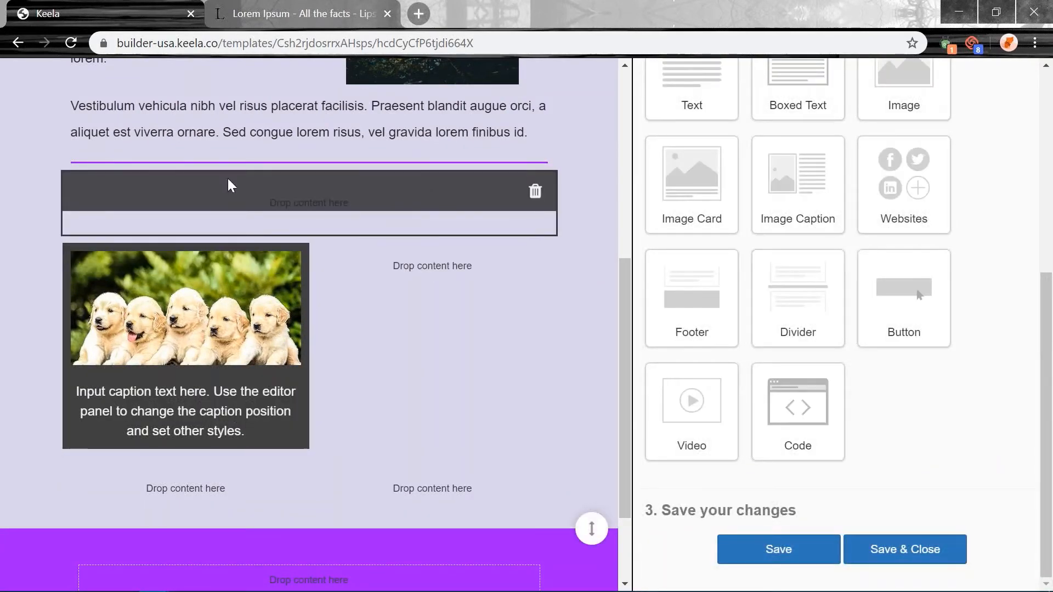
# Delete the empty one-column row between the purple divider and the image card.
pyautogui.scroll(2, 199, 300)
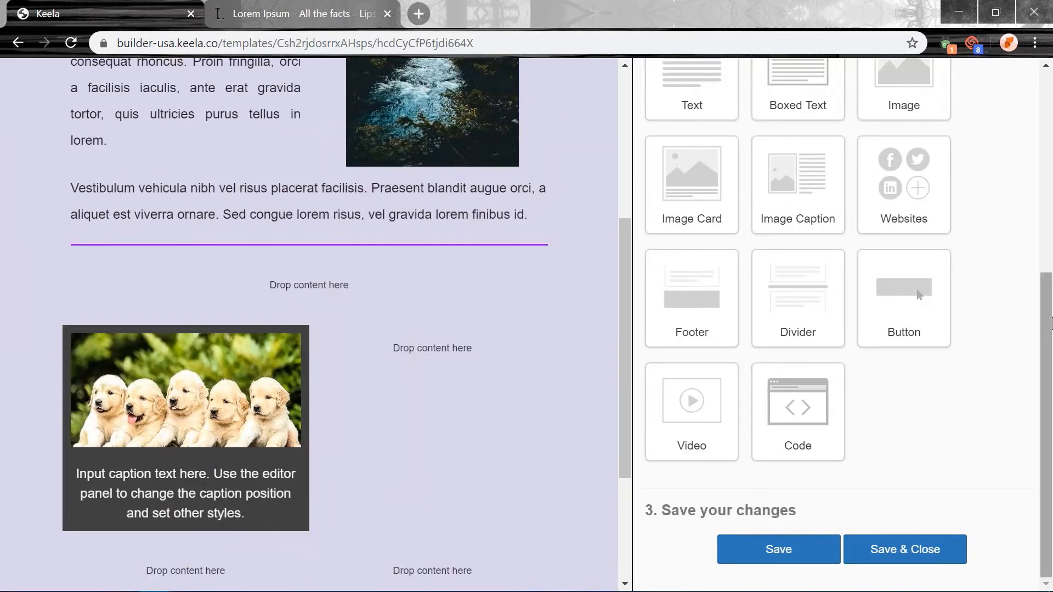
pyautogui.scroll(3, 389, 308)
pyautogui.scroll(-3, 476, 432)
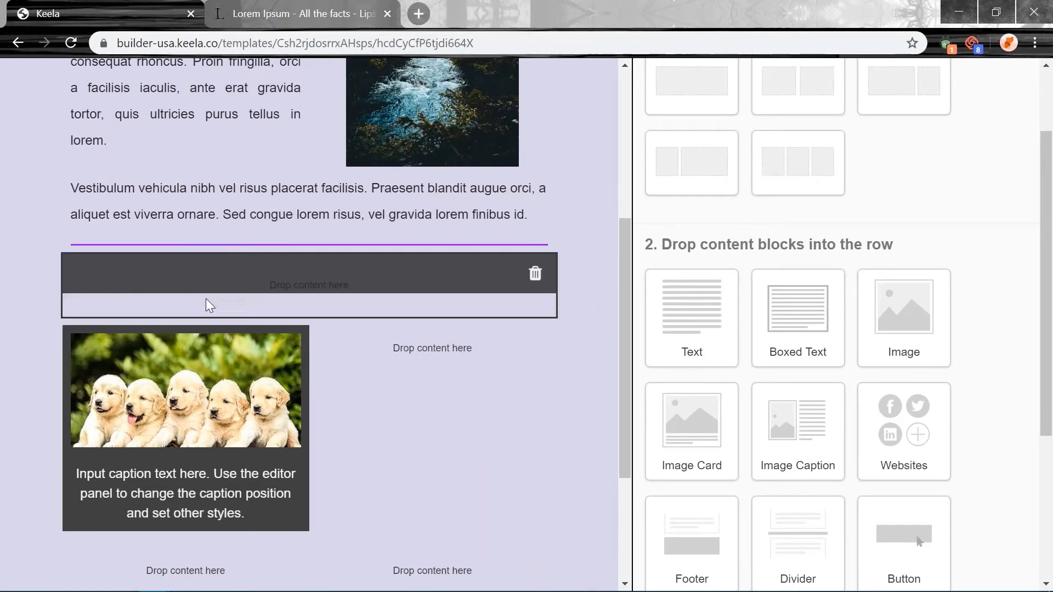
pyautogui.click(534, 274)
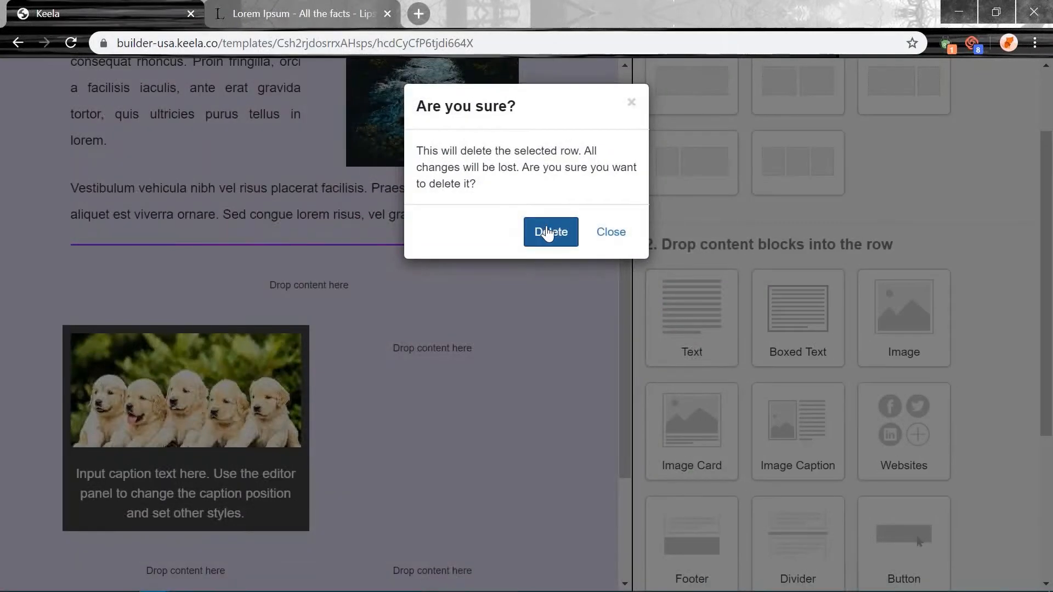
pyautogui.click(546, 234)
# Add an Image Caption block beside the image card and upload the photo of five puppies from the Pictures folder into it.
pyautogui.scroll(-3, 963, 243)
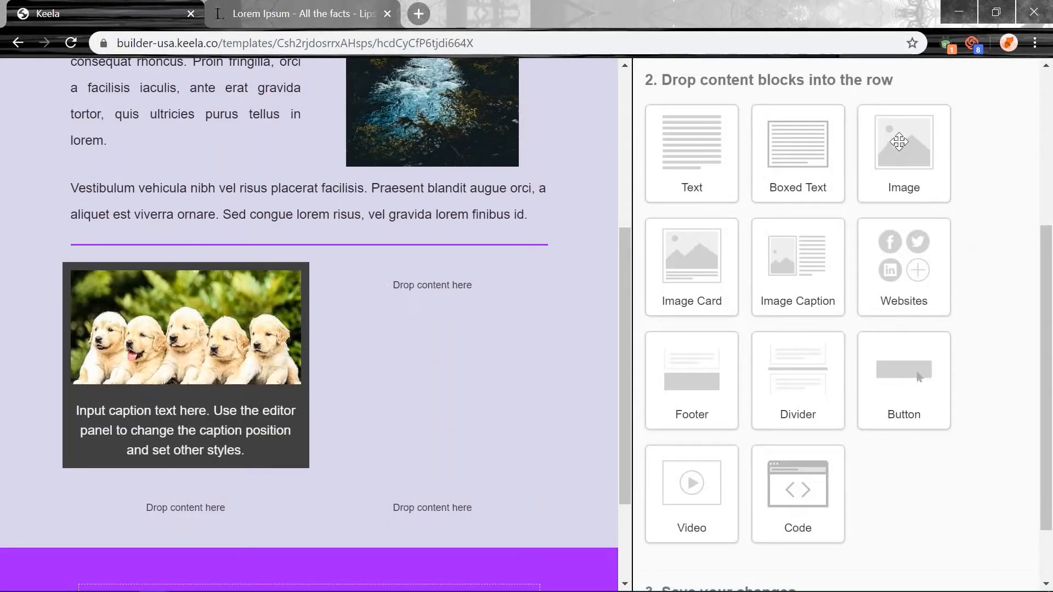
pyautogui.moveTo(796, 264); pyautogui.dragTo(492, 291)
pyautogui.click(807, 146)
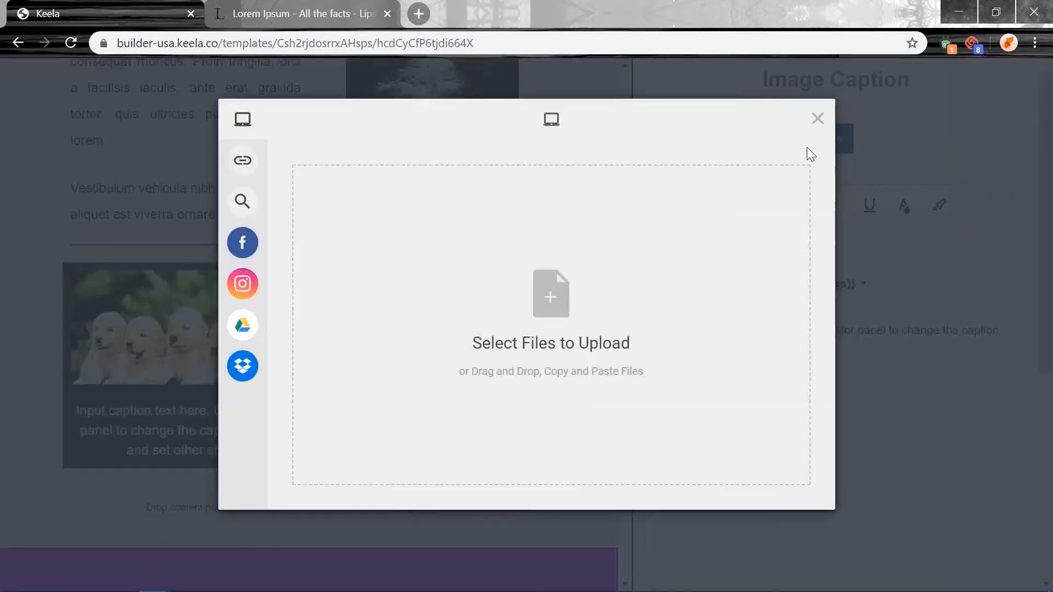
pyautogui.doubleClick(301, 259)
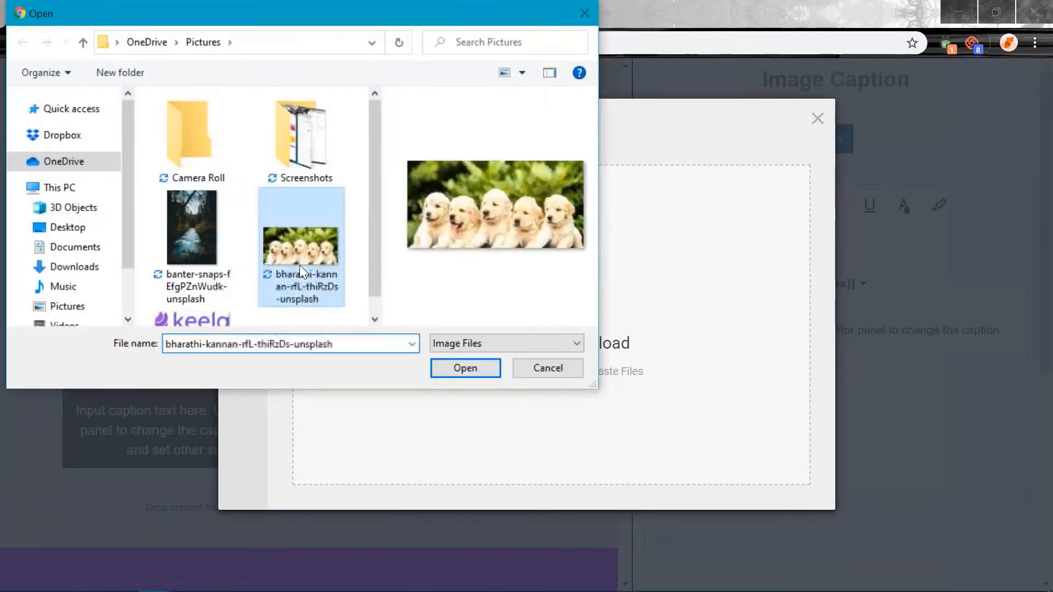
pyautogui.click(779, 489)
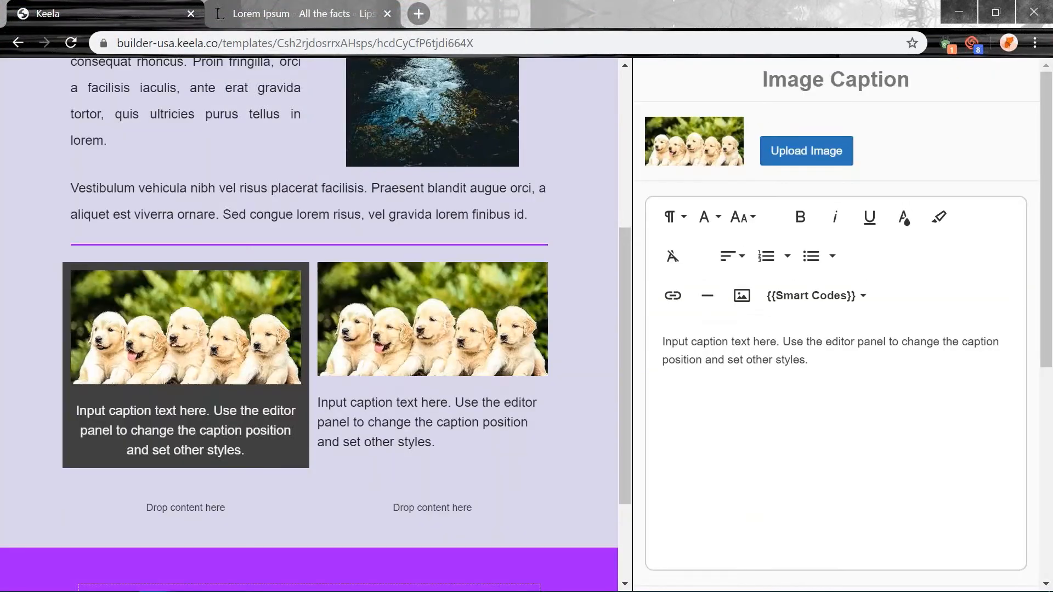
# Set the image card's background colour to purple #9900ff and finish editing the block.
pyautogui.moveTo(188, 293)
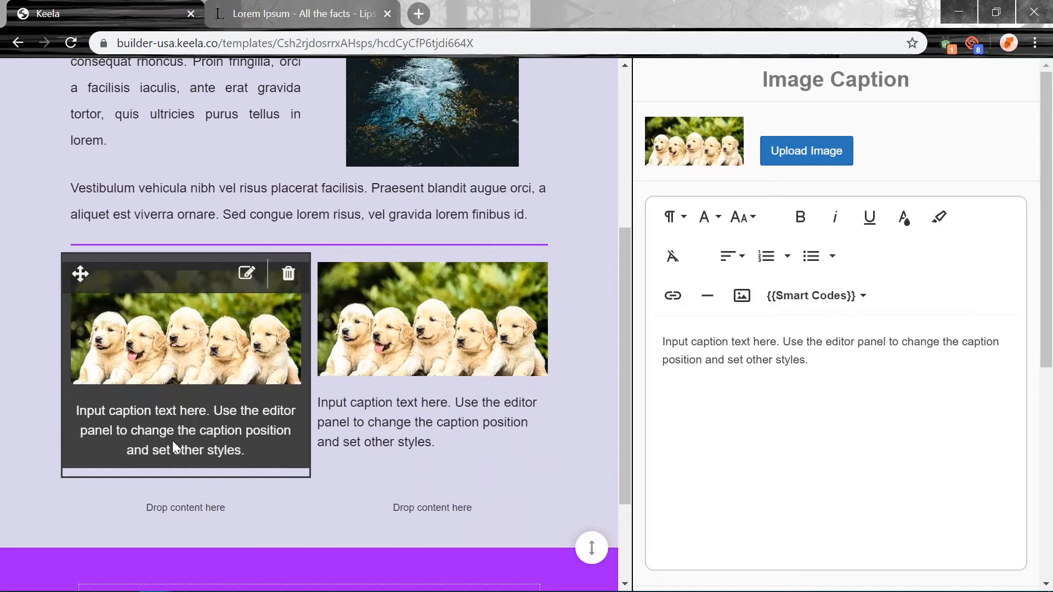
pyautogui.click(245, 415)
pyautogui.scroll(-10, 780, 452)
pyautogui.scroll(4, 649, 270)
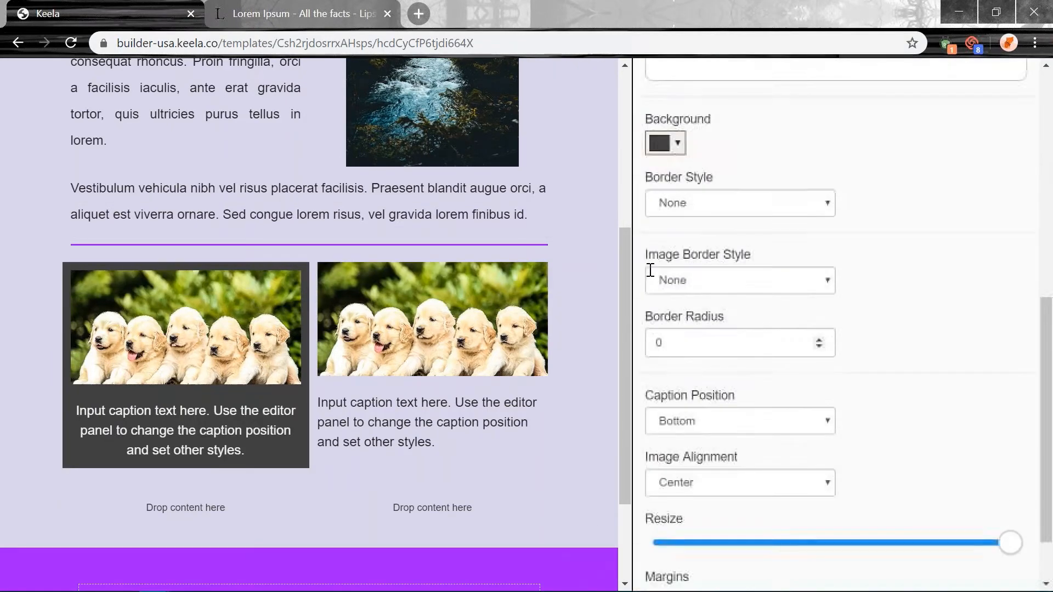
pyautogui.click(665, 313)
pyautogui.click(795, 363)
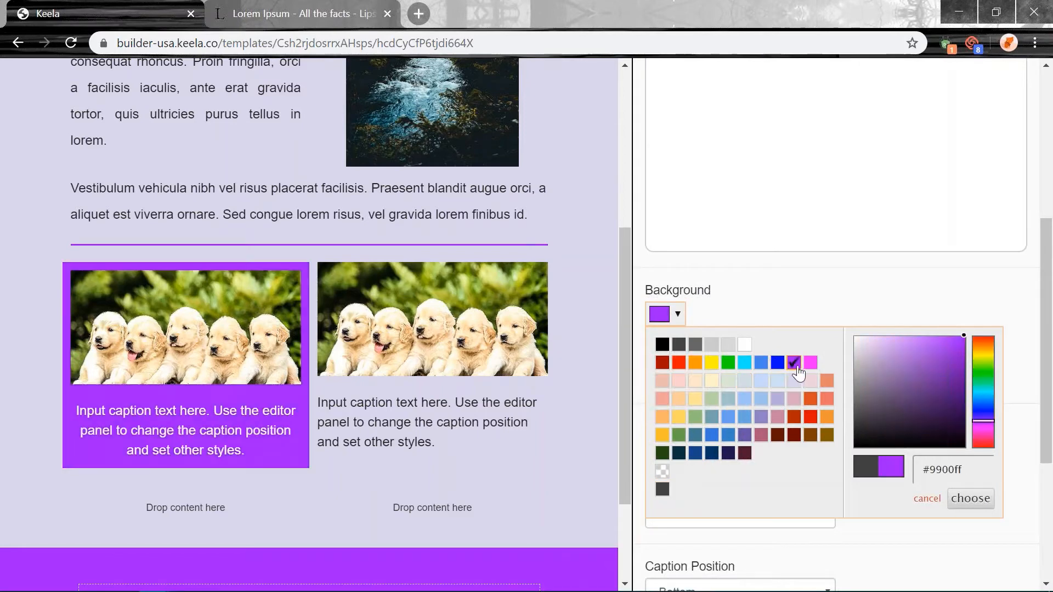
pyautogui.click(908, 570)
pyautogui.scroll(-4, 795, 564)
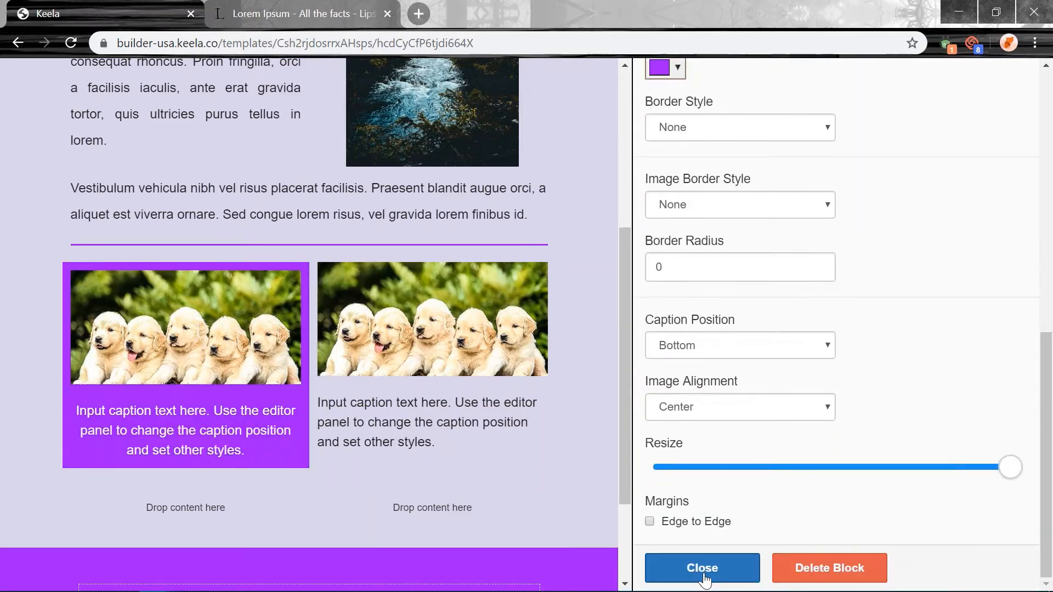
pyautogui.click(681, 573)
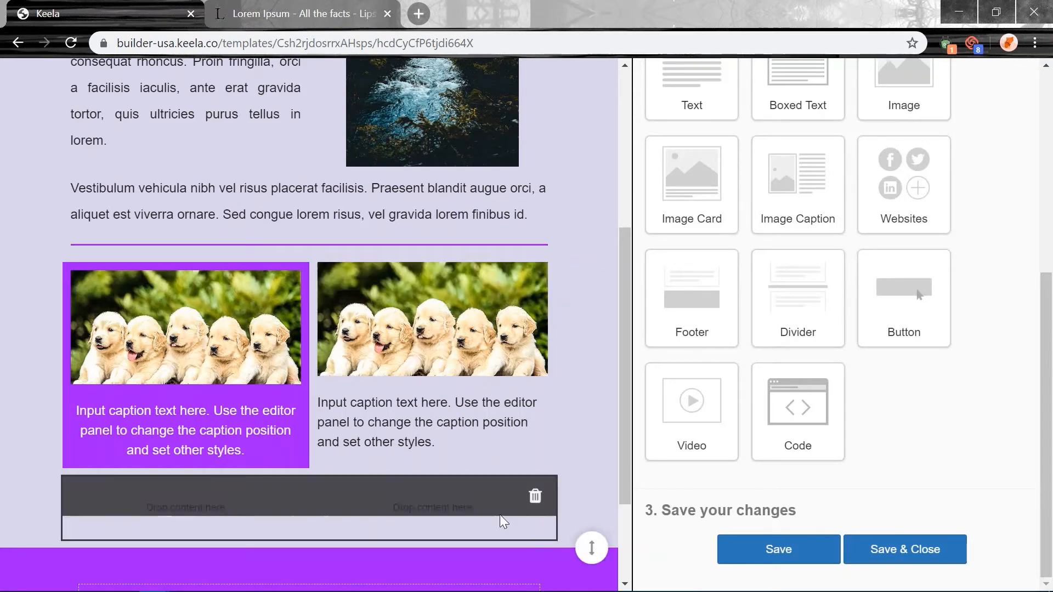
# Replace the image caption block's placeholder text with "Puppies are the best.".
pyautogui.click(449, 382)
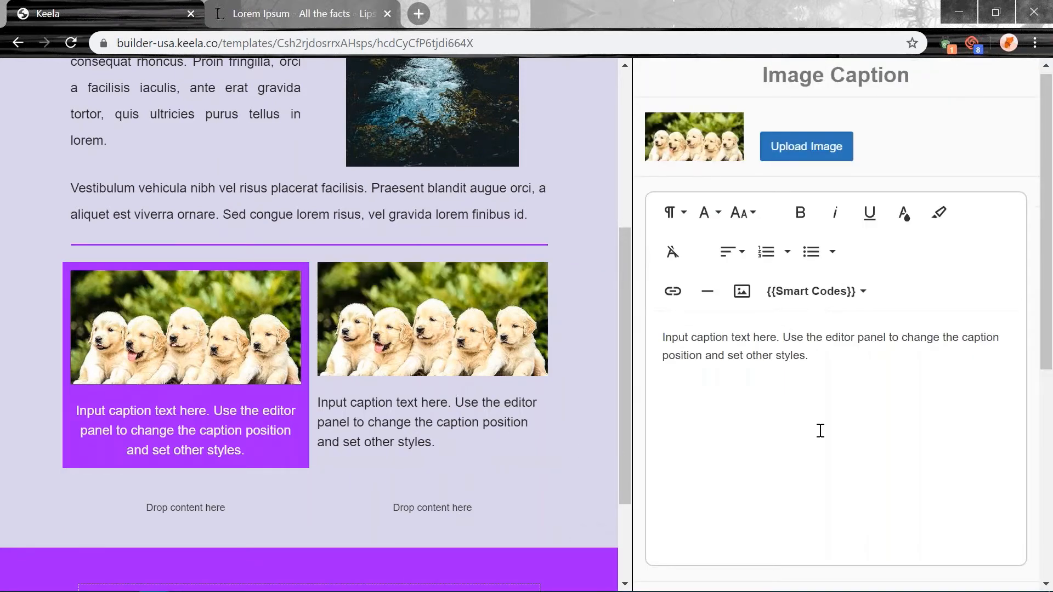
pyautogui.tripleClick(848, 363)
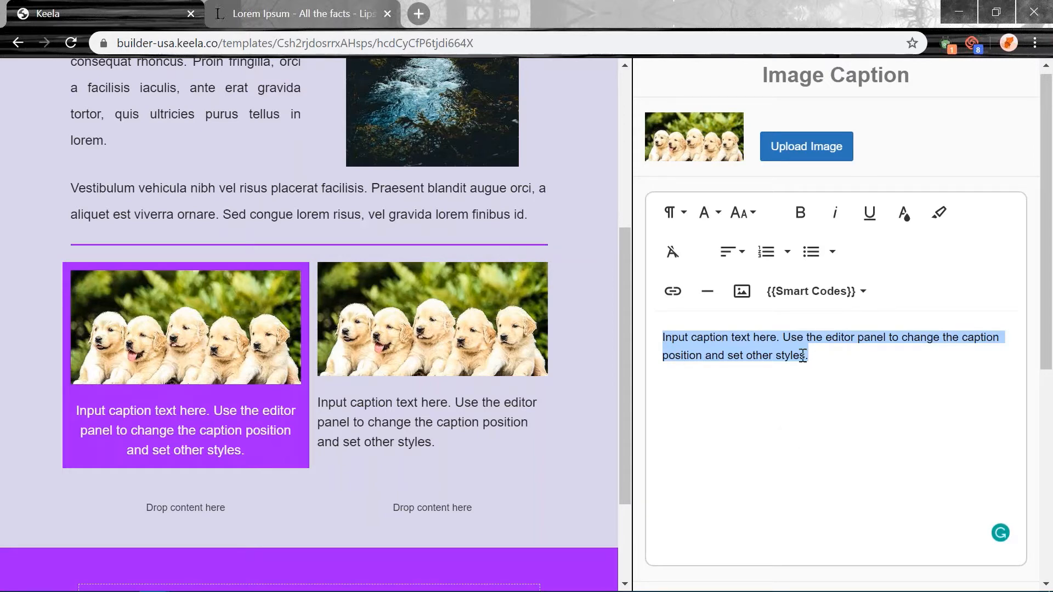
pyautogui.write('Puppies are the best.')
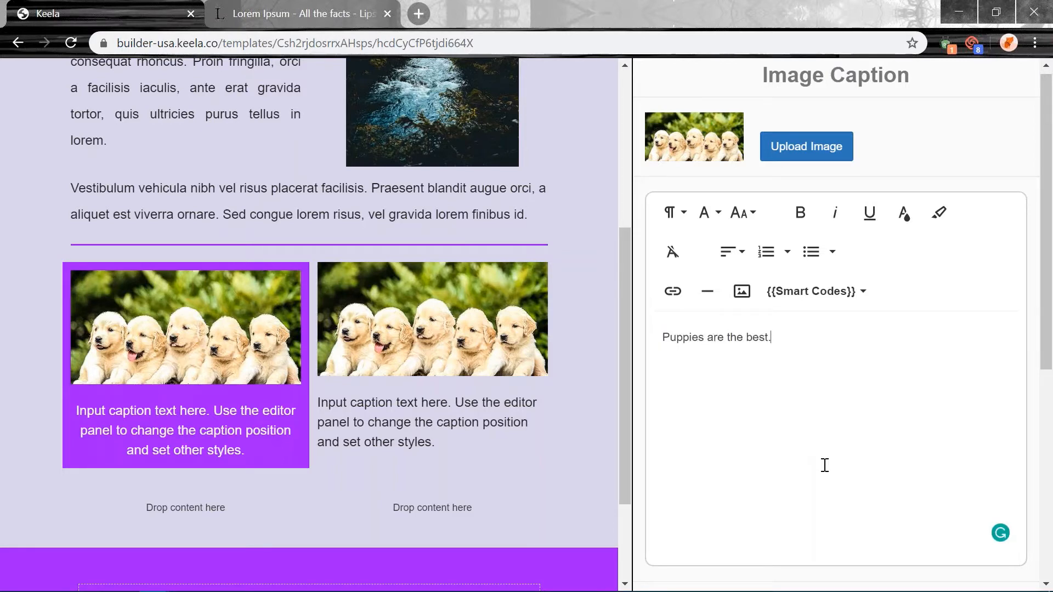
# Format the puppies caption at font size 12 with centre alignment and finish editing the block.
pyautogui.hotkey('ctrl', 'a')
pyautogui.click(739, 213)
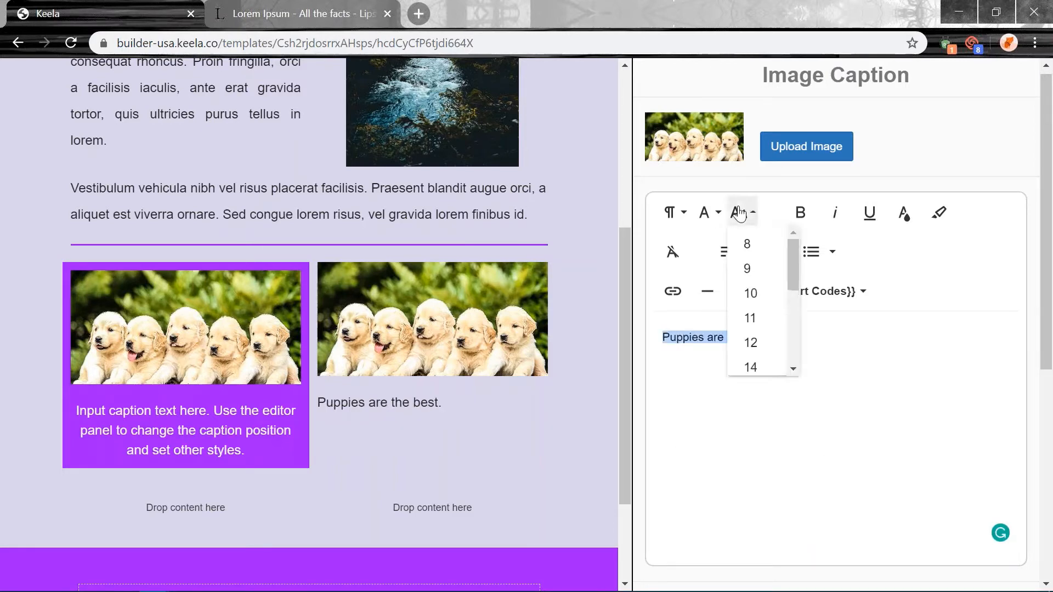
pyautogui.click(752, 294)
pyautogui.click(741, 213)
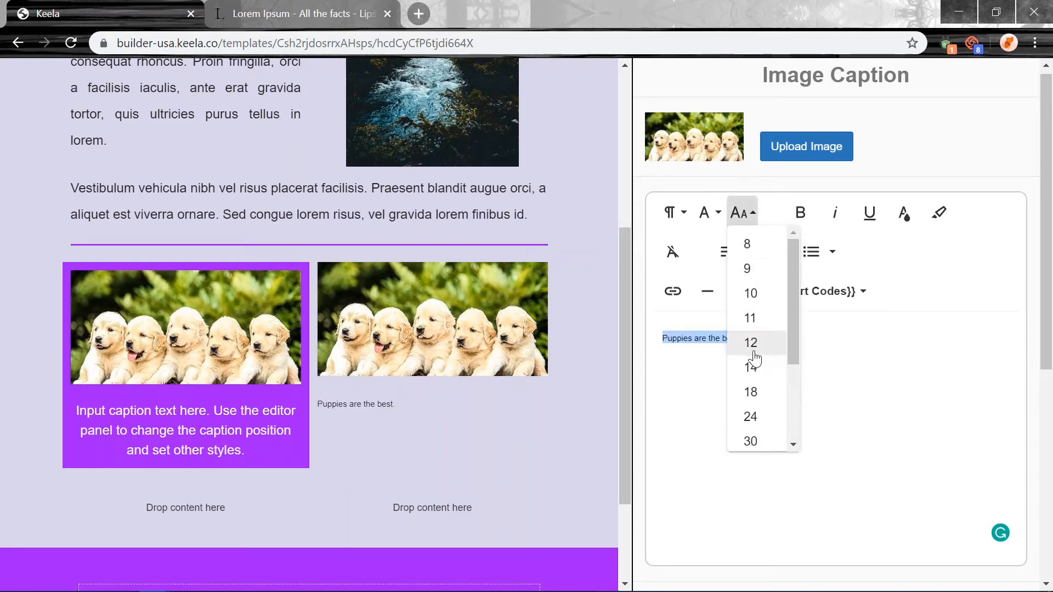
pyautogui.click(755, 355)
pyautogui.click(729, 252)
pyautogui.click(731, 306)
pyautogui.click(894, 471)
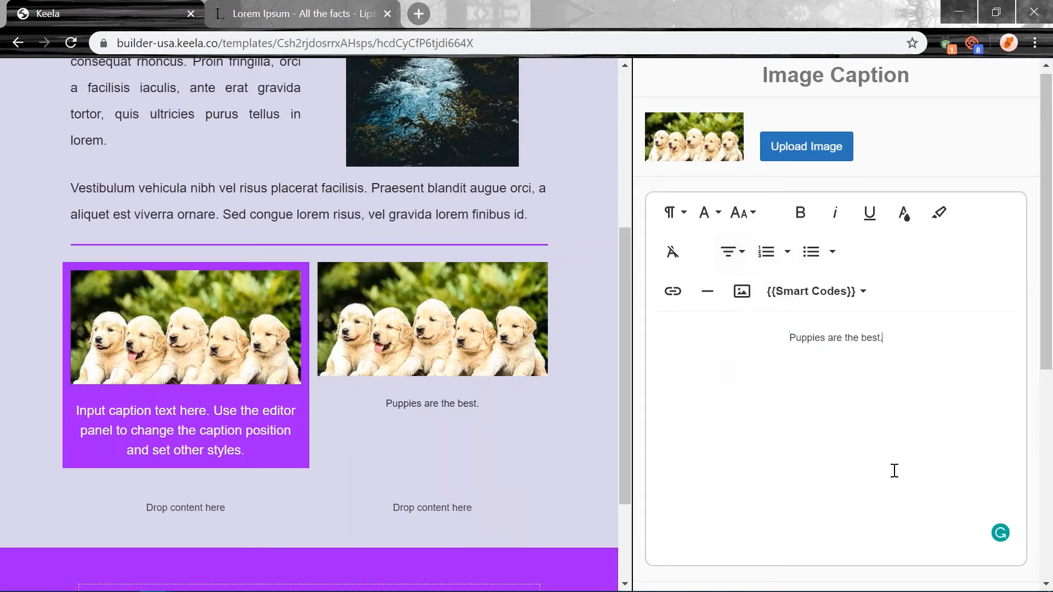
pyautogui.scroll(-10, 860, 484)
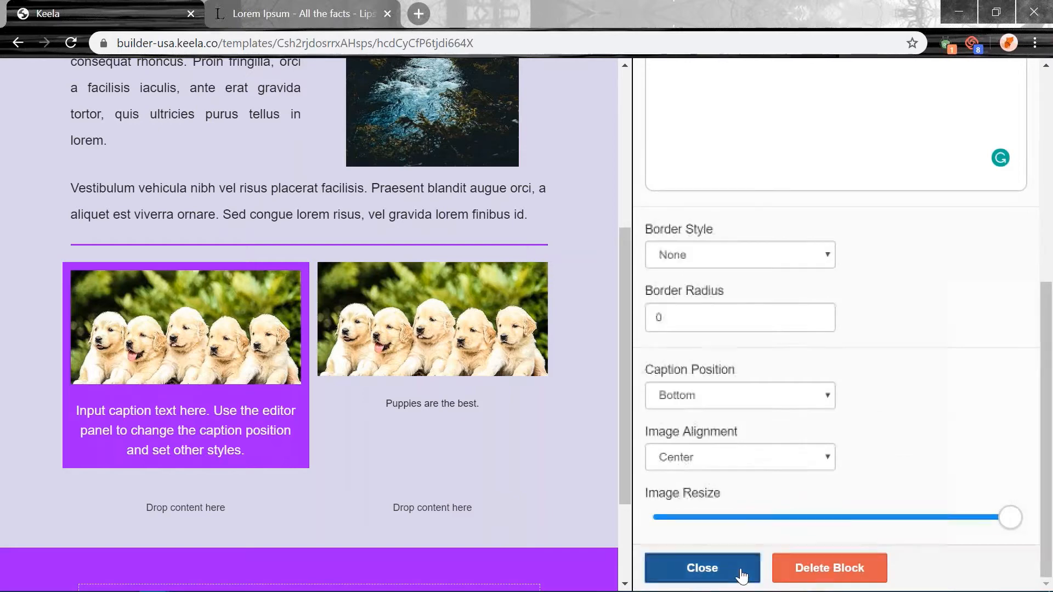
pyautogui.click(734, 565)
# Add a Video block to the first column of the empty two-column row under the image card.
pyautogui.scroll(3, 960, 423)
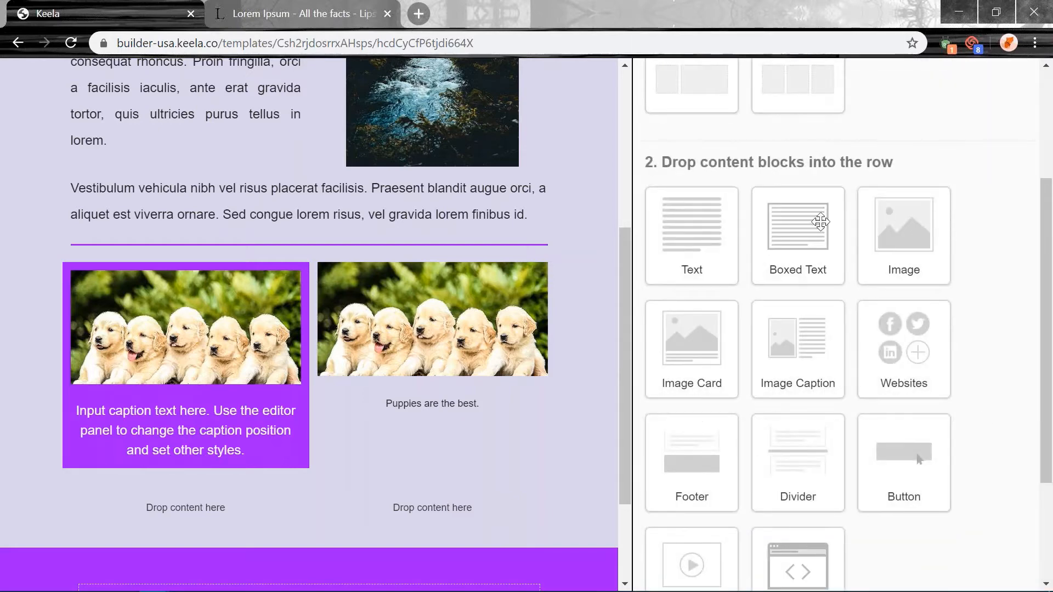
pyautogui.scroll(-3, 839, 334)
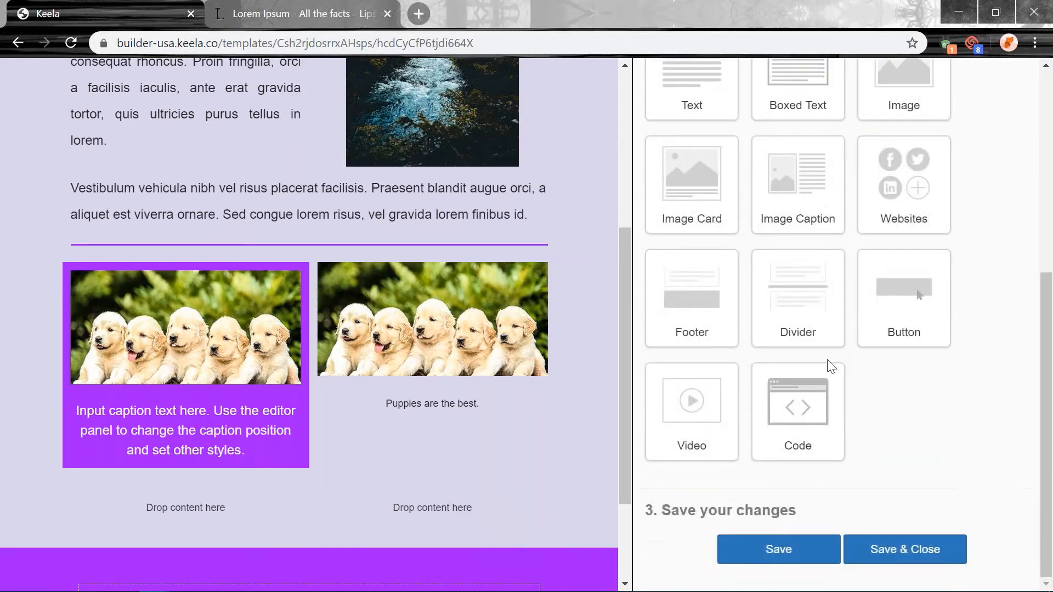
pyautogui.scroll(-3, 317, 430)
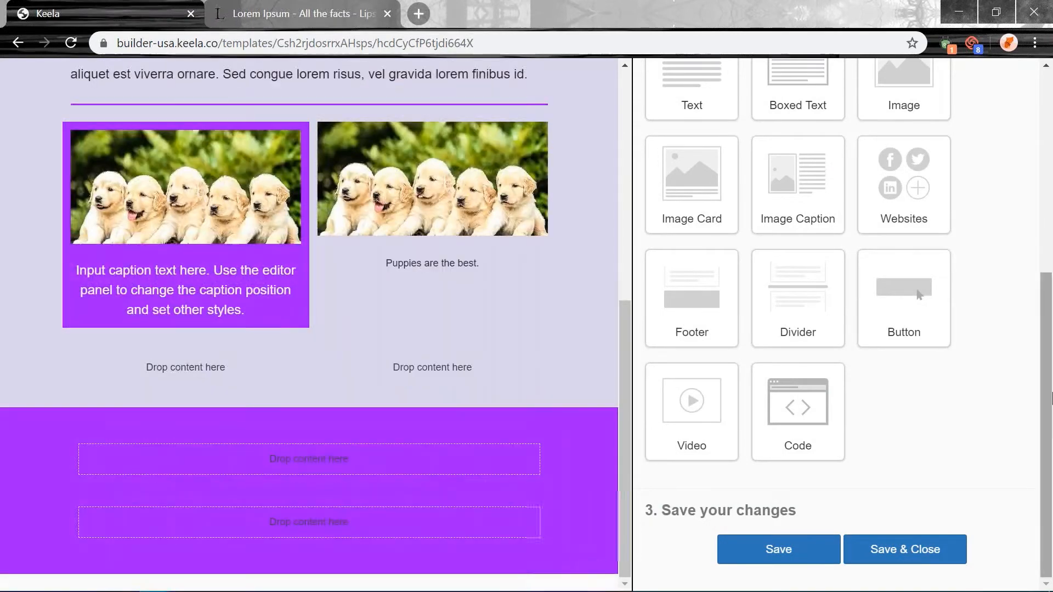
pyautogui.moveTo(697, 387); pyautogui.dragTo(263, 367)
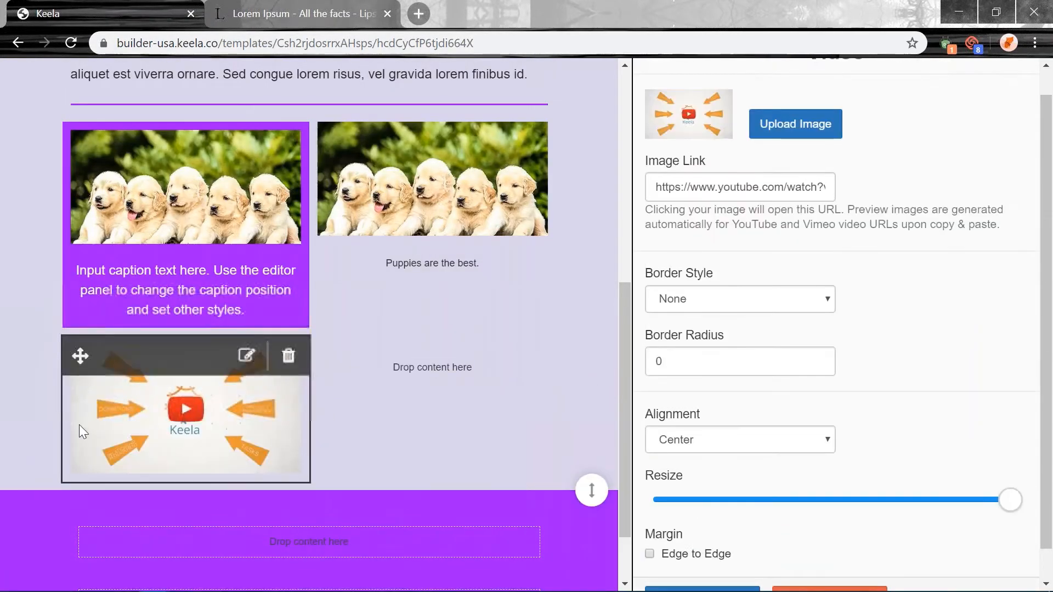
# Review the video block's image link, preview image and border, alignment and size settings, and close its editor.
pyautogui.doubleClick(661, 187)
pyautogui.hotkey('ctrl', 'a')
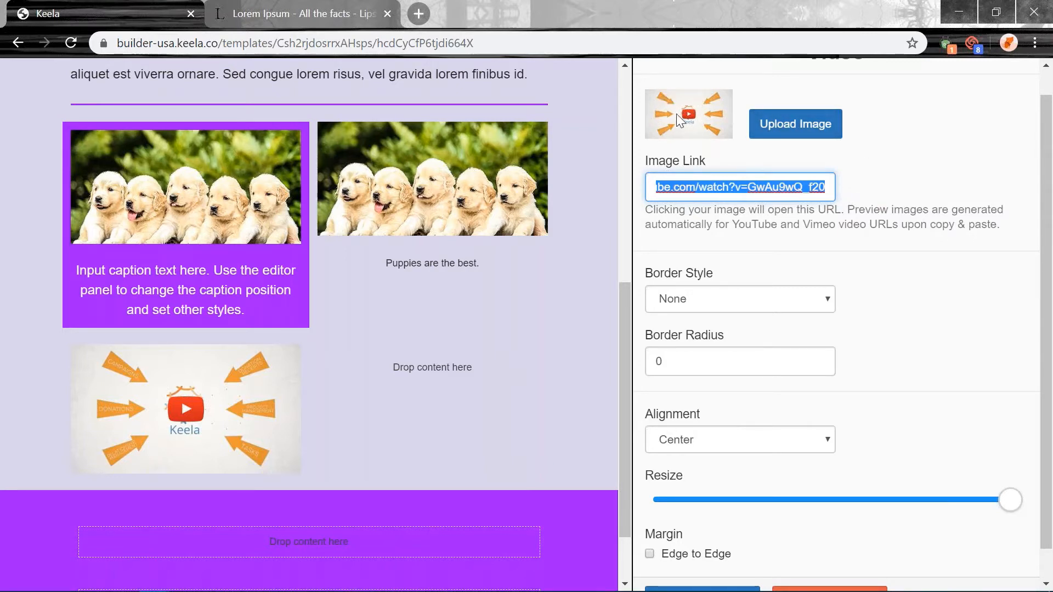
pyautogui.click(939, 273)
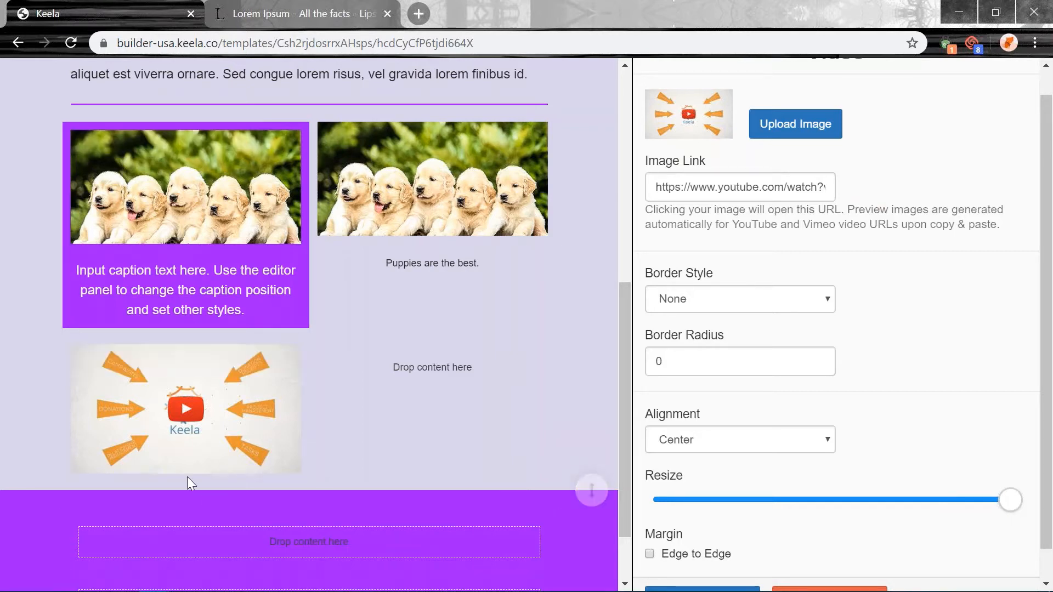
pyautogui.scroll(1, 865, 393)
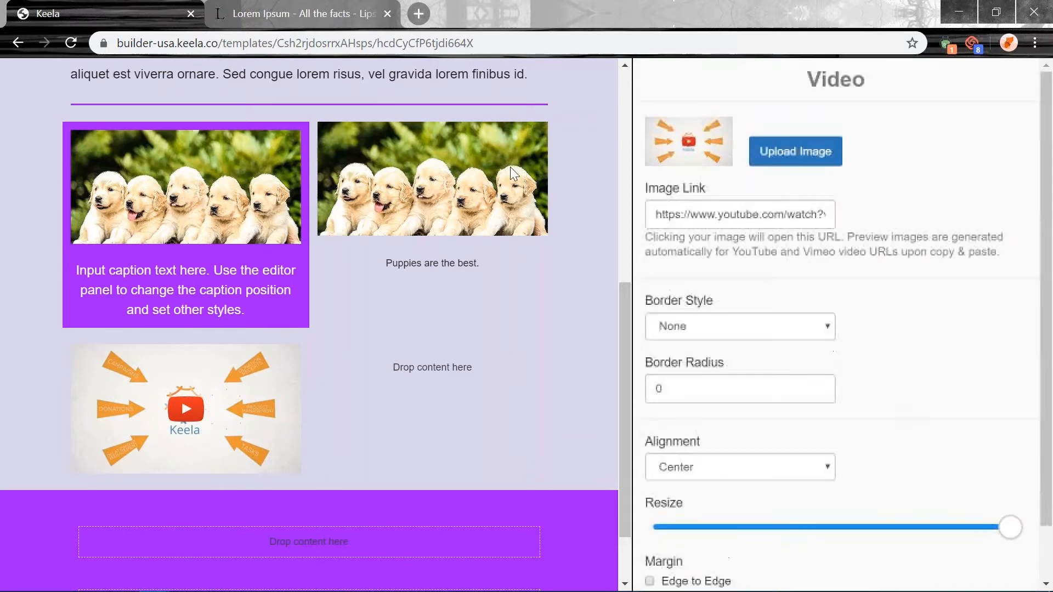
pyautogui.scroll(-2, 823, 439)
pyautogui.click(740, 565)
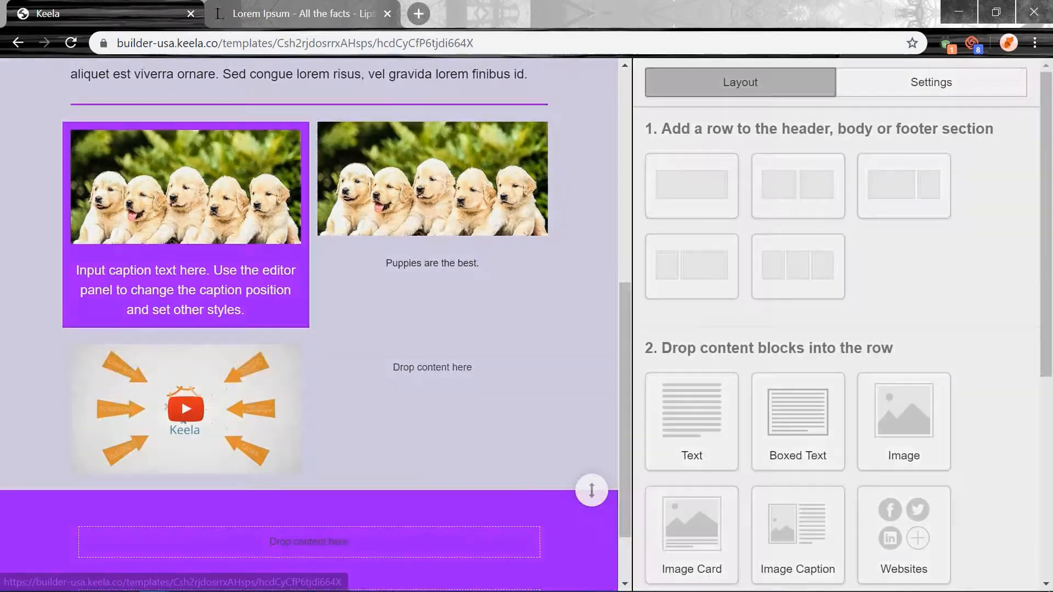
# Delete the video block and the image caption block, keeping the purple image card.
pyautogui.click(287, 355)
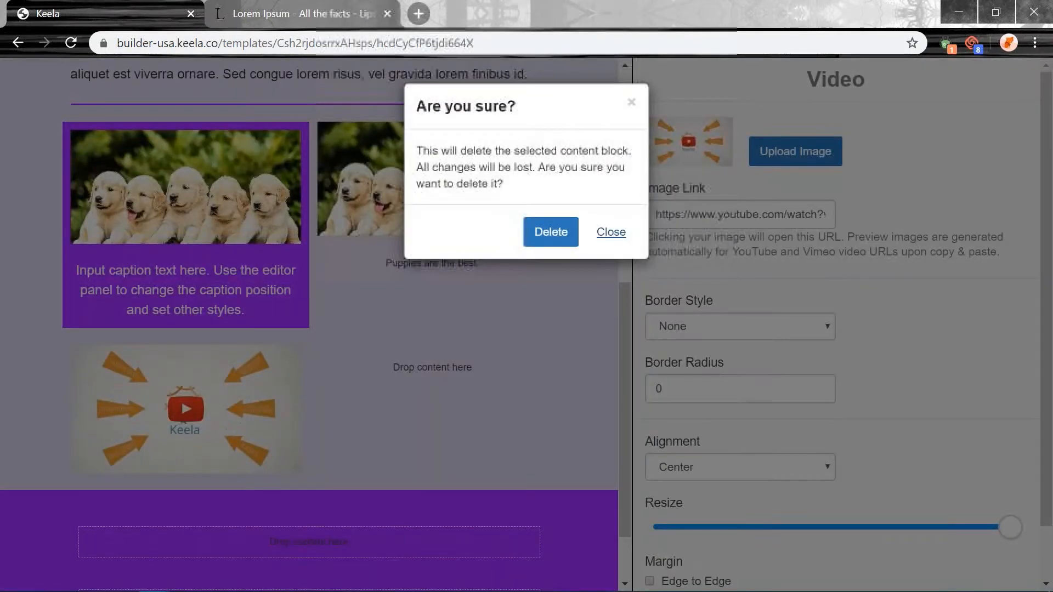
pyautogui.click(550, 231)
pyautogui.click(530, 135)
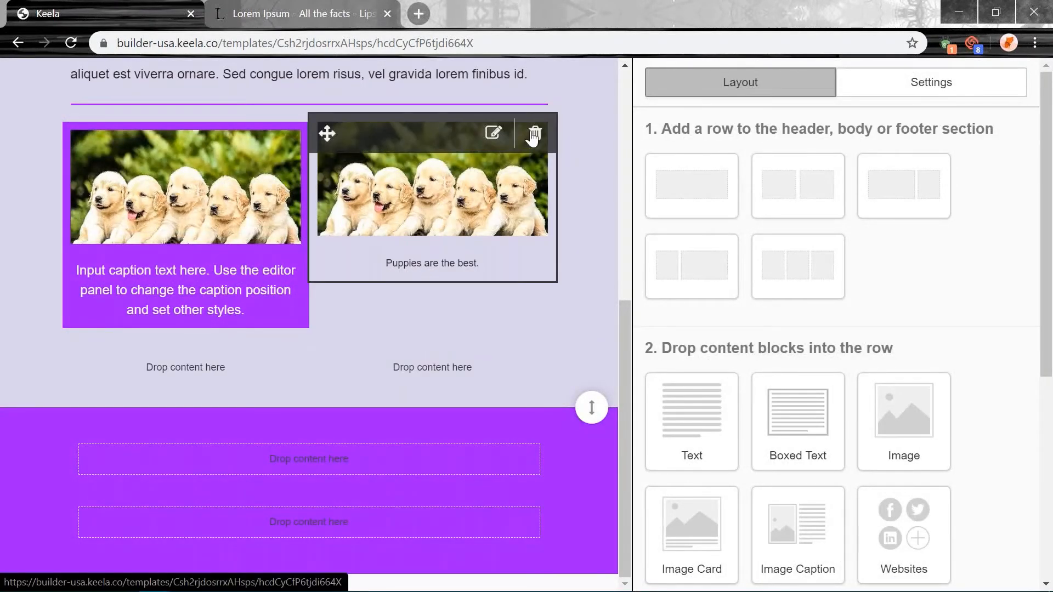
pyautogui.click(550, 231)
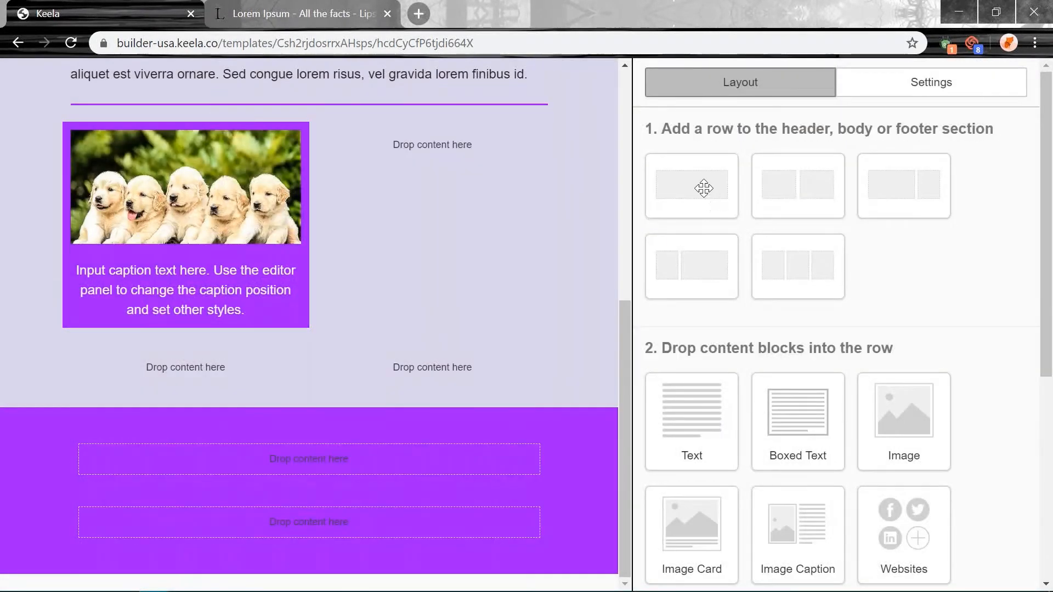
# Add a Text block beside the image card, containing the first two sentences of the second lorem ipsum paragraph copied from the Lipsum page.
pyautogui.moveTo(718, 176); pyautogui.dragTo(747, 347)
pyautogui.moveTo(703, 433); pyautogui.dragTo(433, 144)
pyautogui.click(269, 13)
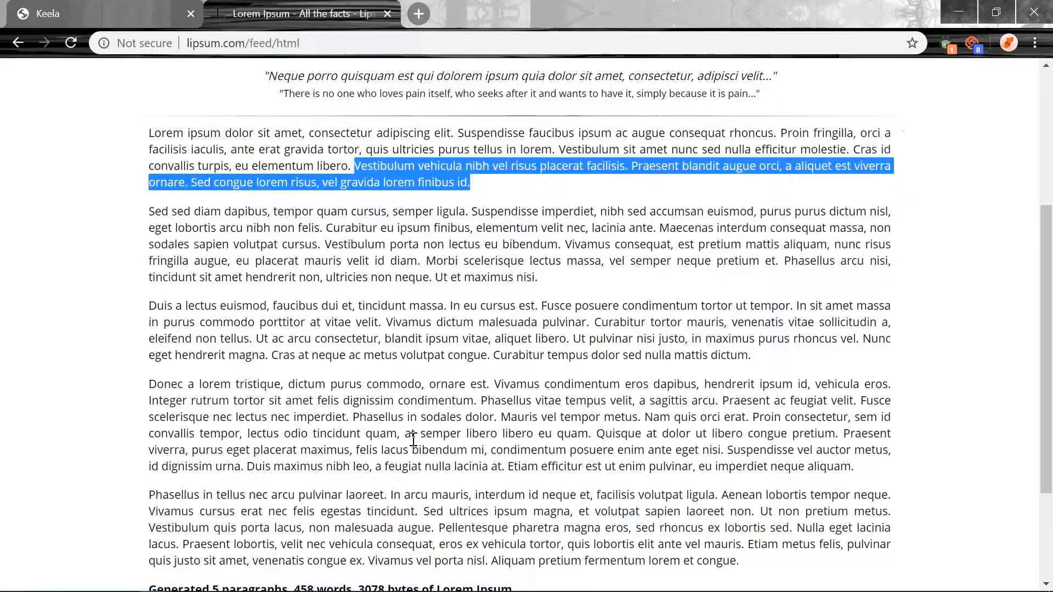
pyautogui.click(536, 219)
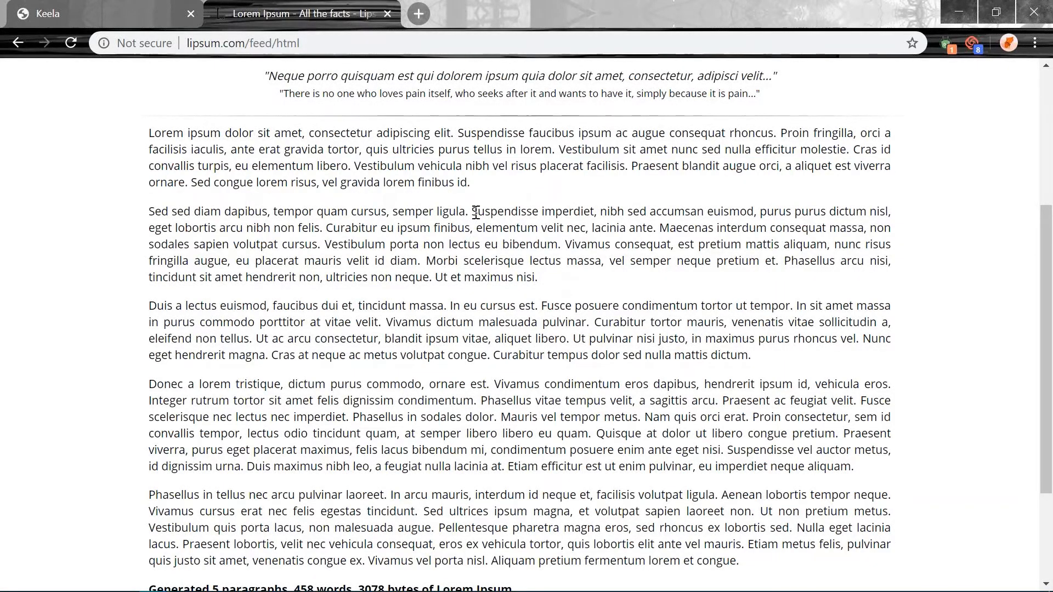
pyautogui.moveTo(324, 228); pyautogui.dragTo(155, 215)
pyautogui.hotkey('ctrl', 'c')
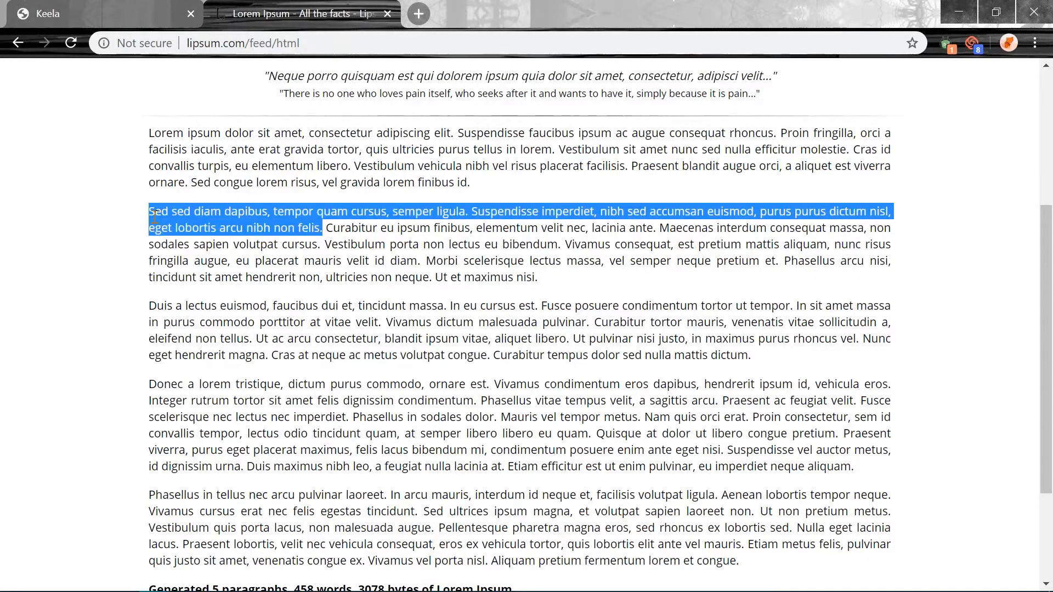
pyautogui.click(105, 8)
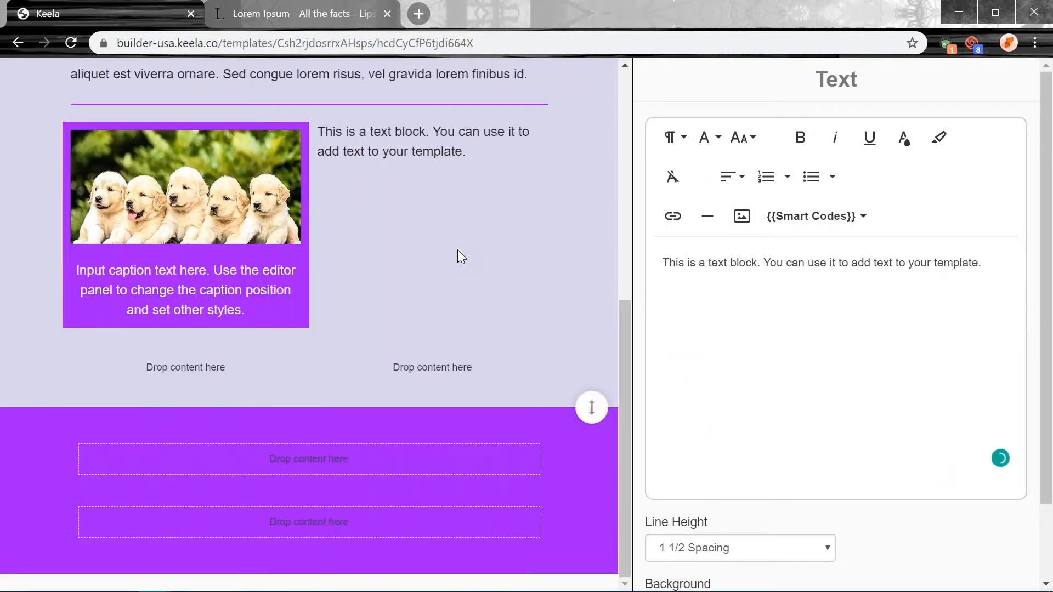
pyautogui.hotkey('ctrl', 'a')
pyautogui.hotkey('ctrl', 'v')
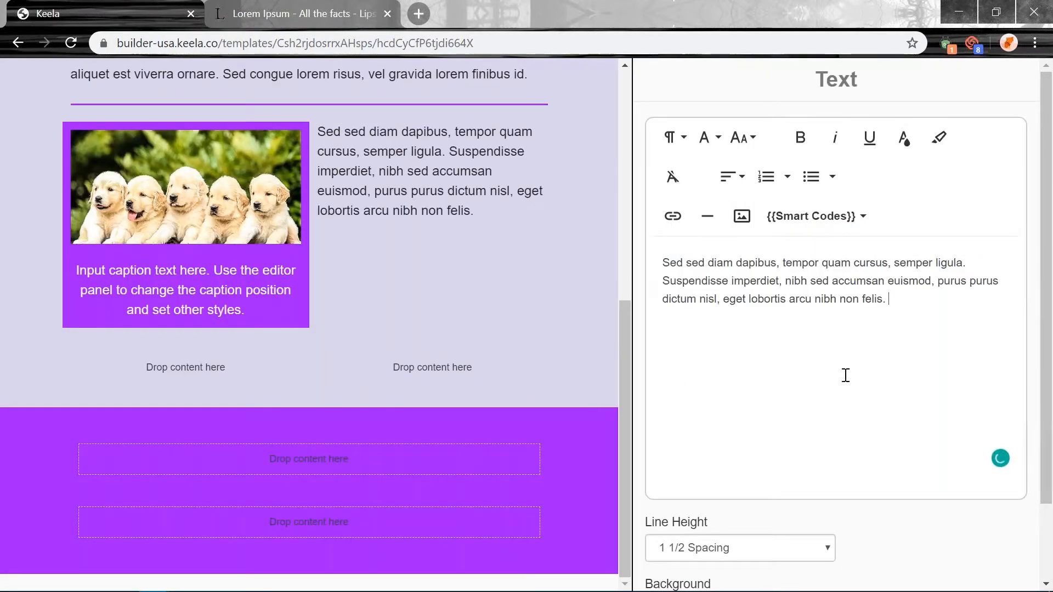
# Copy all the text in the block beside the image card and justify its alignment.
pyautogui.hotkey('ctrl', 'a')
pyautogui.hotkey('ctrl', 'c')
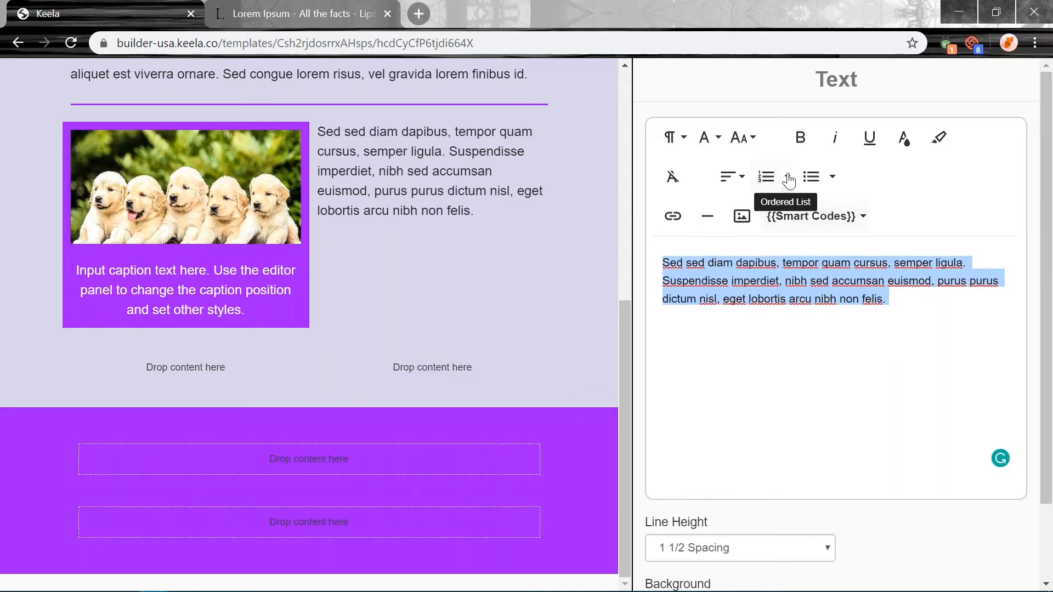
pyautogui.click(722, 179)
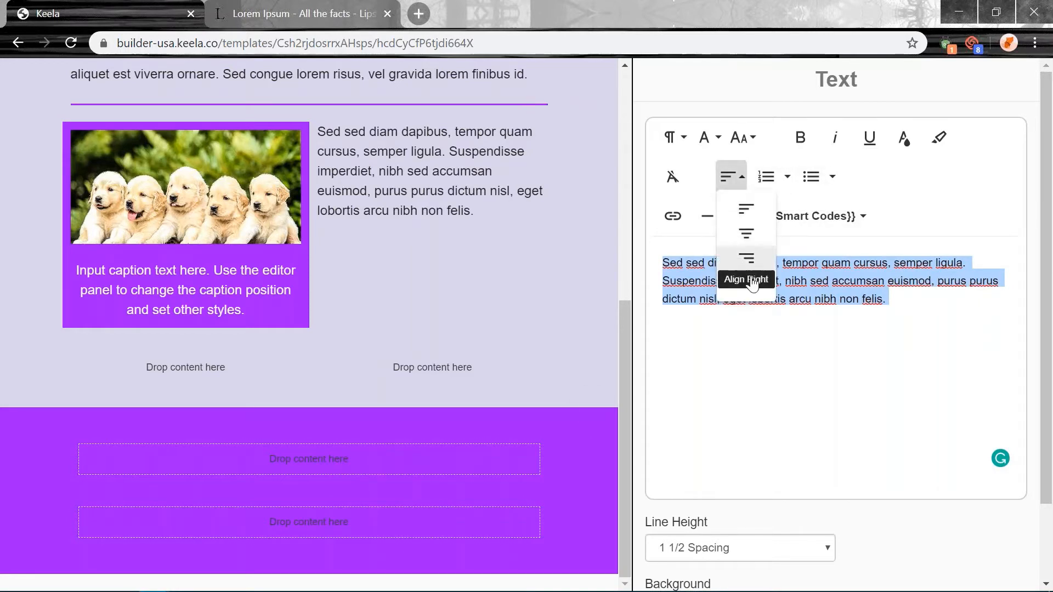
pyautogui.click(730, 257)
pyautogui.click(808, 374)
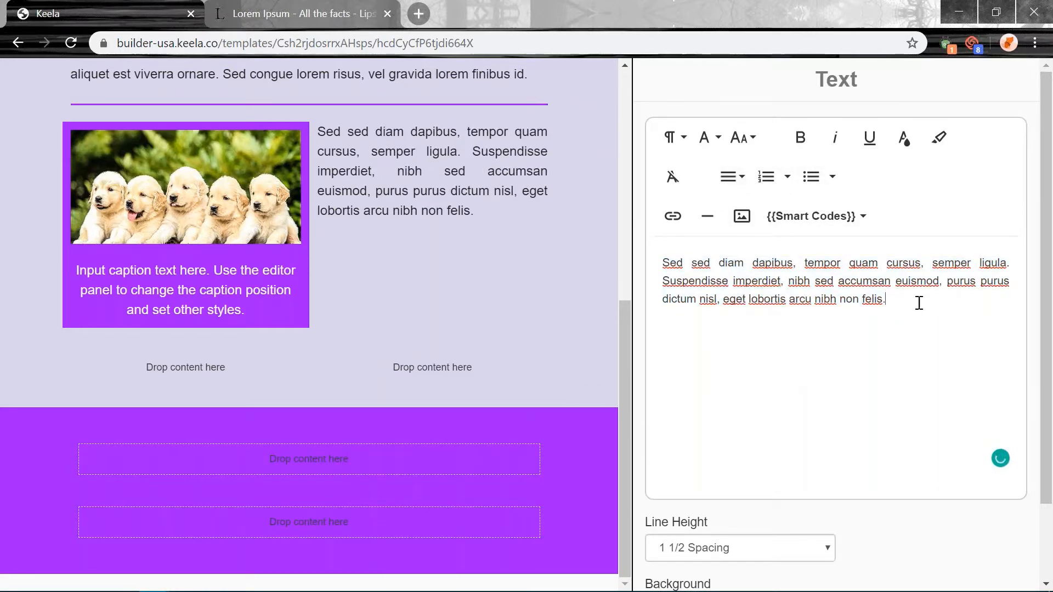
# Lengthen the justified text by repeating its two sentences and adding "Suspendisse imperdiet, nibh sed accumsan euismod." at the end.
pyautogui.hotkey('ctrl', 'v')
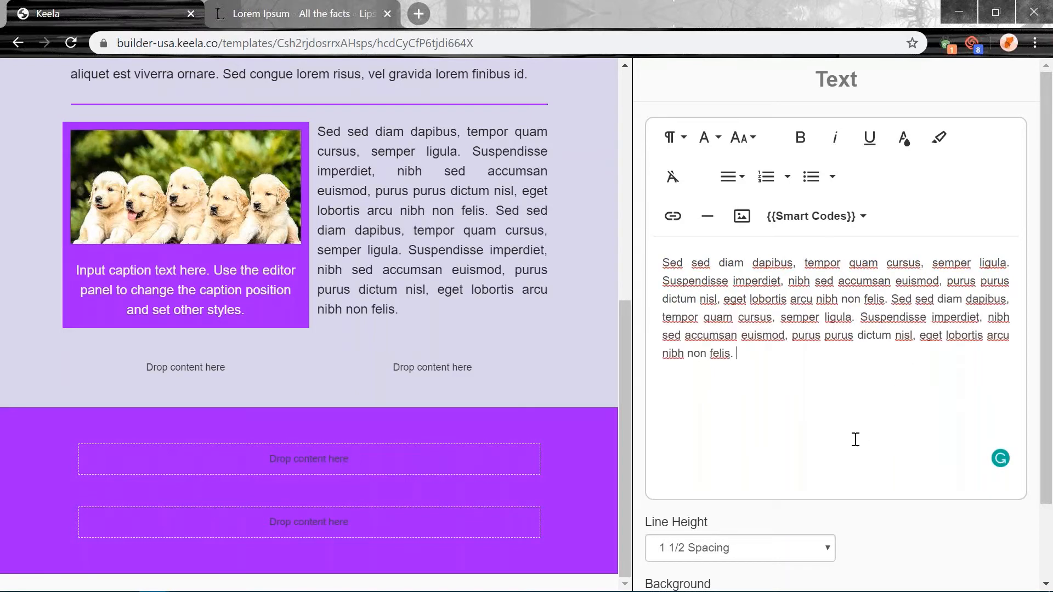
pyautogui.moveTo(745, 355); pyautogui.dragTo(870, 320)
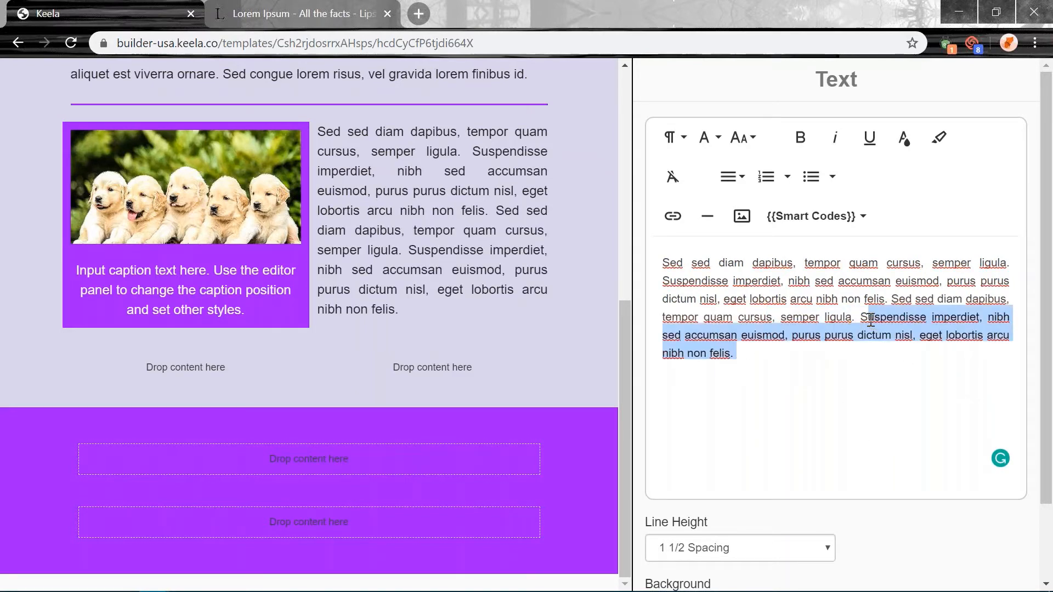
pyautogui.click(839, 359)
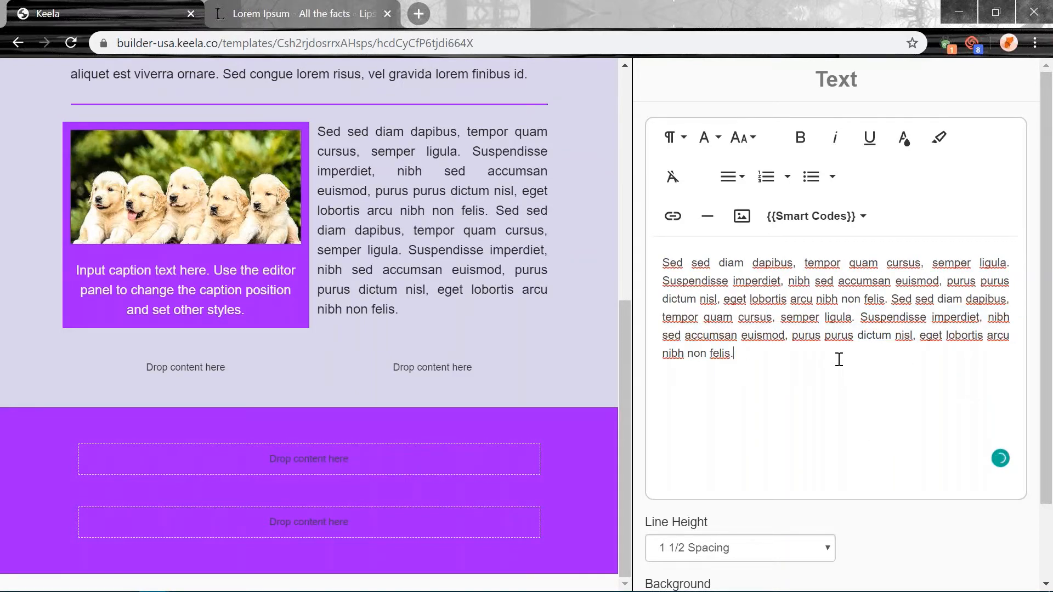
pyautogui.write('Suspendisse imperdiet, nibh sed accumsan euismod, purus purus dictum nisl, eget lobortis arcu nibh non felis.')
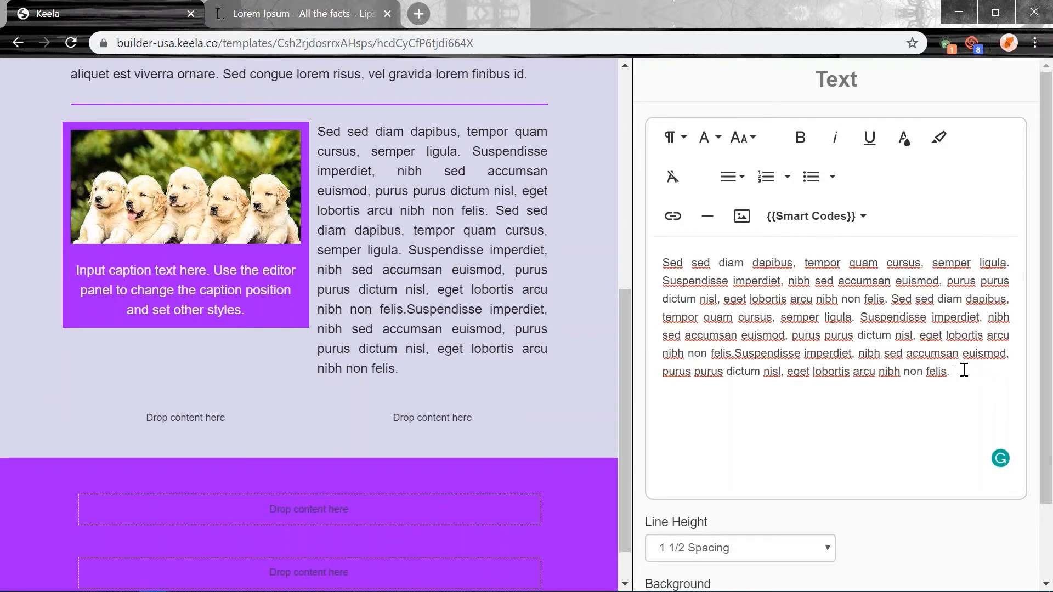
pyautogui.moveTo(963, 370); pyautogui.dragTo(672, 368)
pyautogui.press('BackSpace')
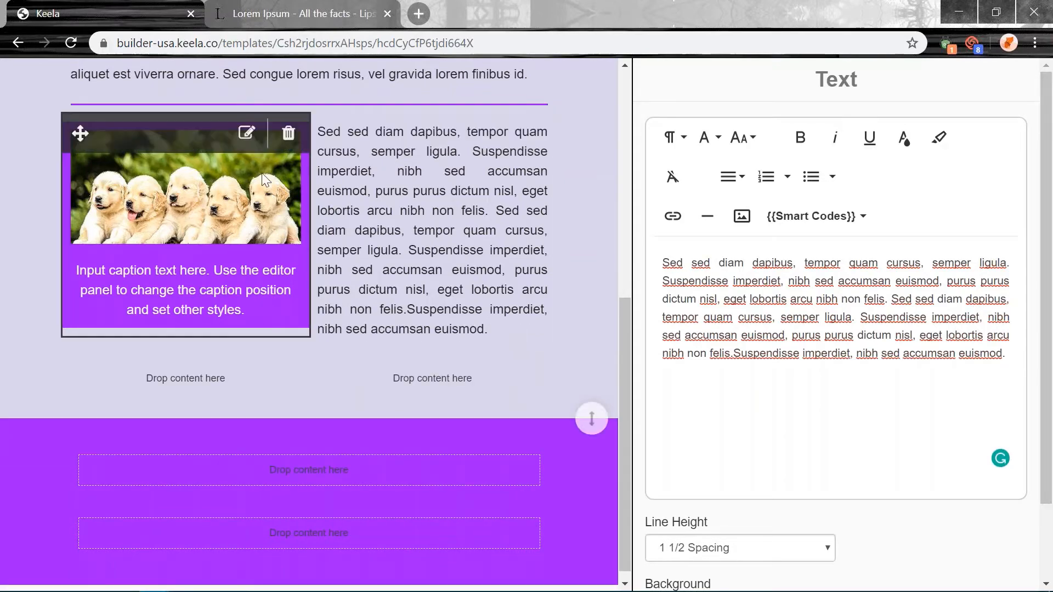
pyautogui.moveTo(1014, 355); pyautogui.dragTo(581, 259)
pyautogui.click(857, 500)
# Review the newsletter layout from the Keela News heading down to the image card row and the empty purple section.
pyautogui.scroll(3, 446, 382)
pyautogui.scroll(4, 195, 366)
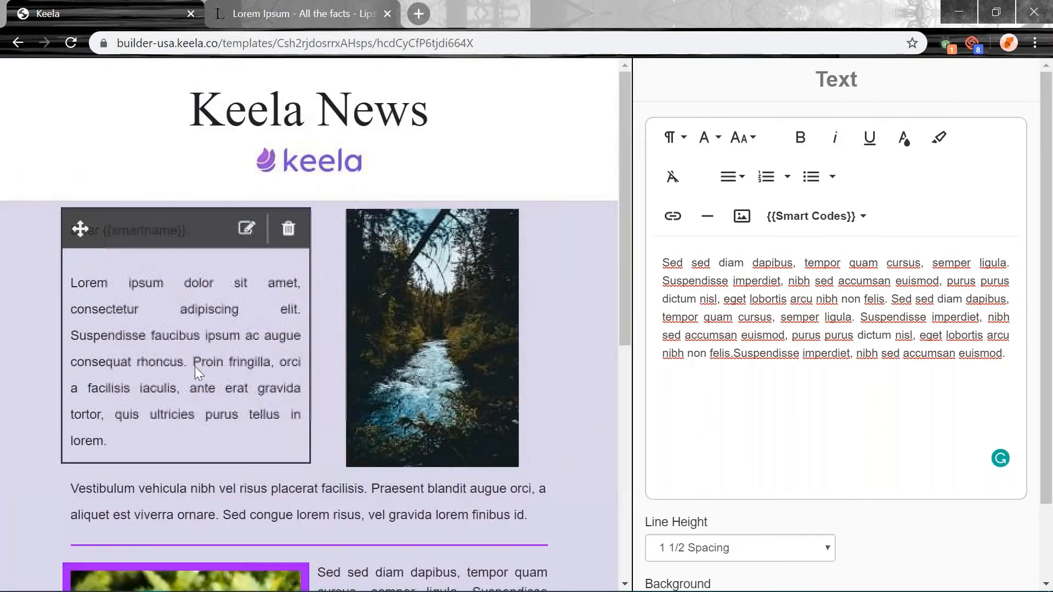
pyautogui.scroll(-5, 195, 367)
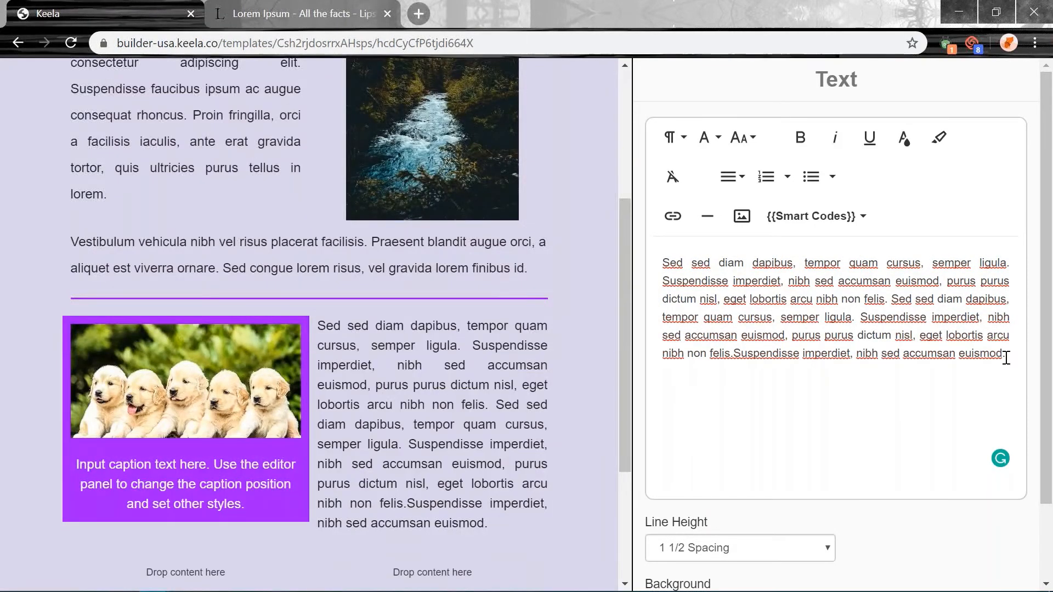
pyautogui.scroll(-4, 560, 346)
pyautogui.scroll(8, 558, 348)
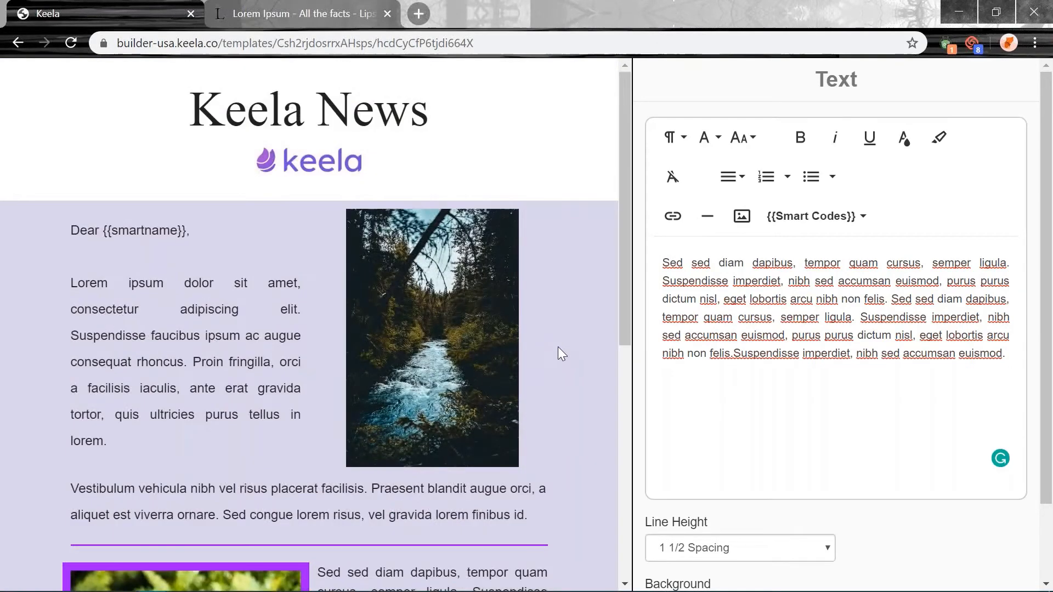
pyautogui.scroll(-3, 555, 348)
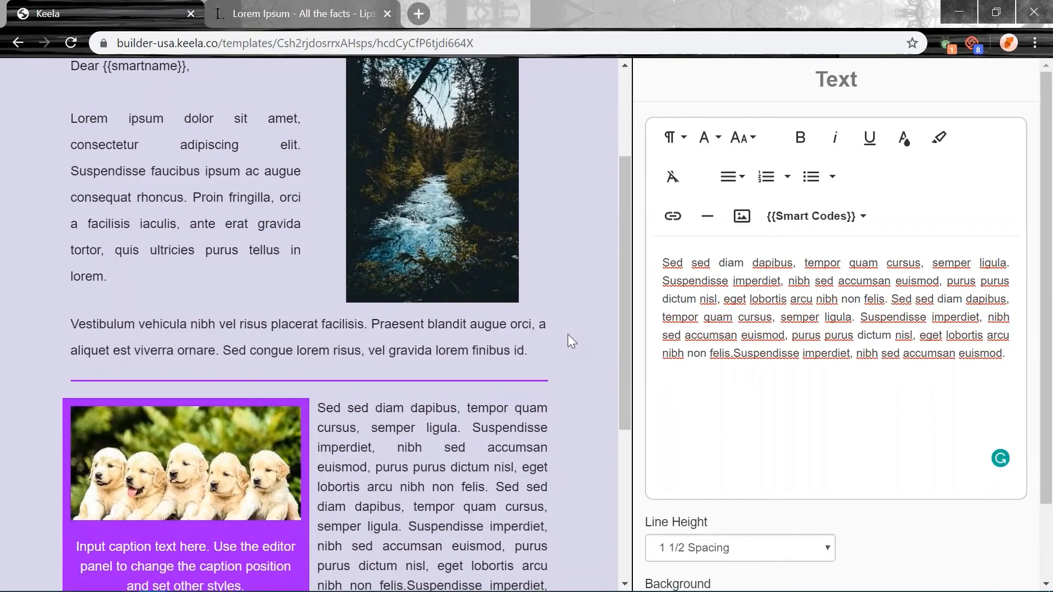
pyautogui.scroll(-1, 568, 334)
pyautogui.scroll(-1, 583, 325)
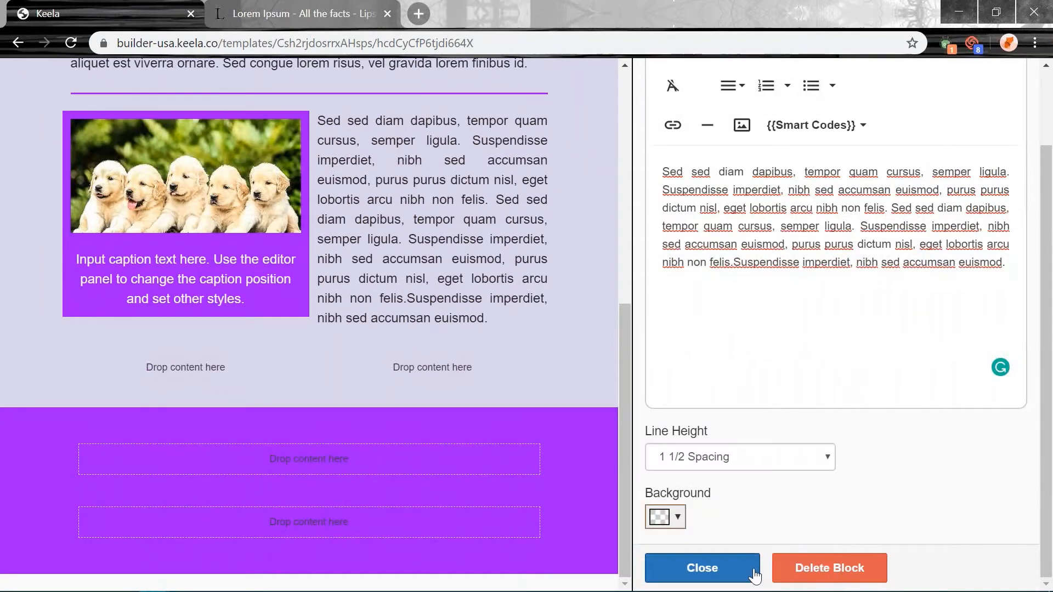
# Close the text block's editor and look through the available content blocks.
pyautogui.click(702, 567)
pyautogui.scroll(3, 443, 321)
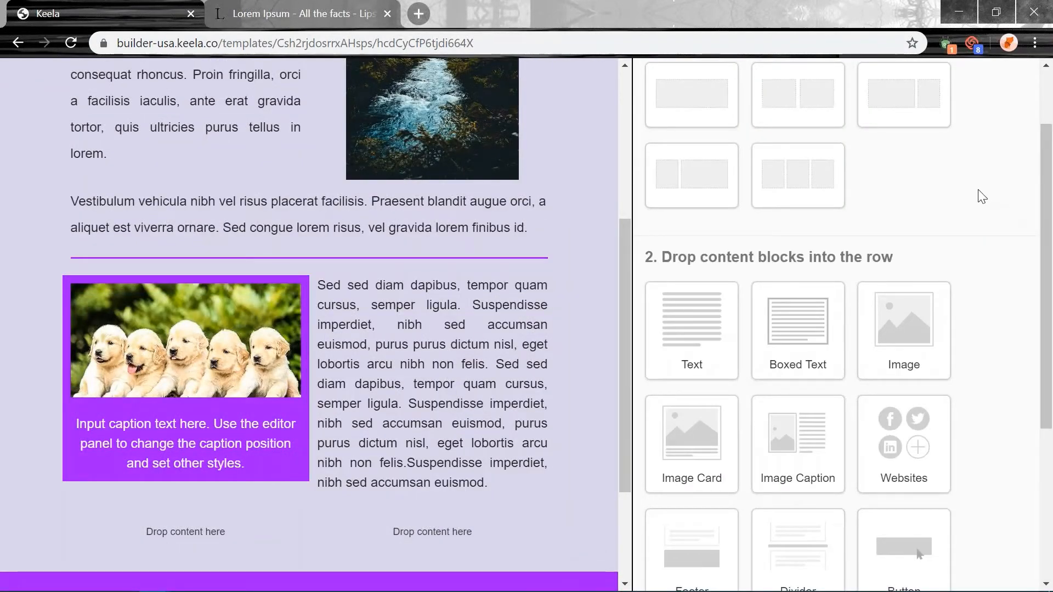
pyautogui.scroll(-5, 984, 197)
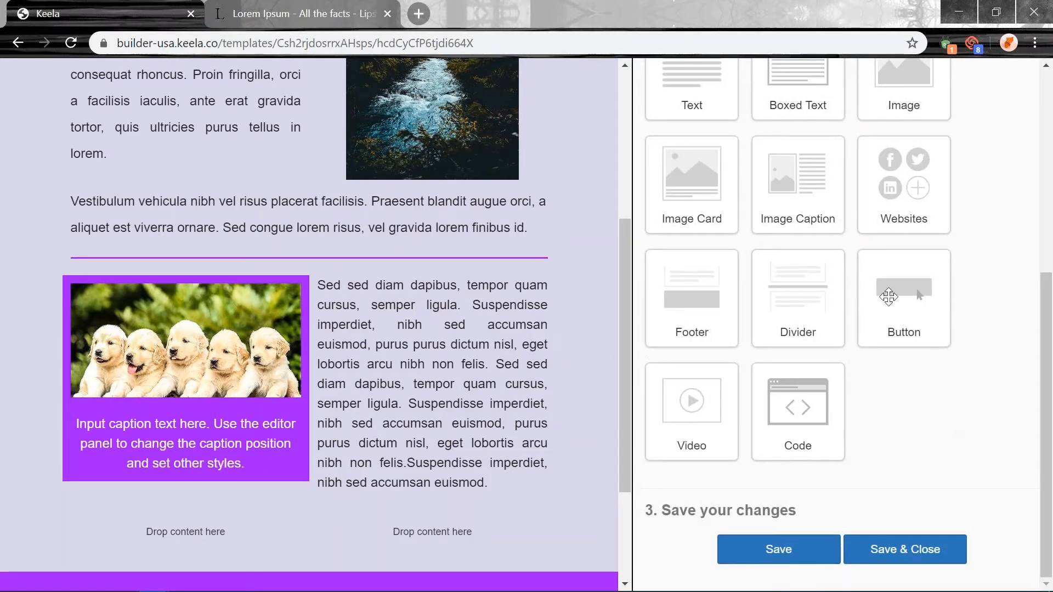
# Add a Button block to the empty cell directly below the puppies image card.
pyautogui.moveTo(908, 277); pyautogui.dragTo(208, 537)
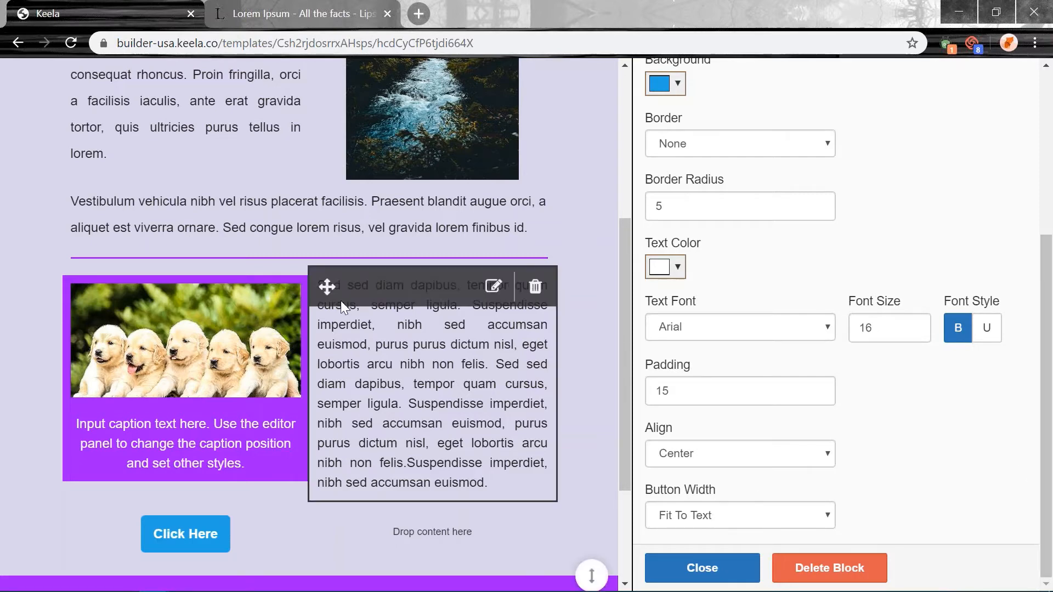
pyautogui.scroll(-3, 624, 314)
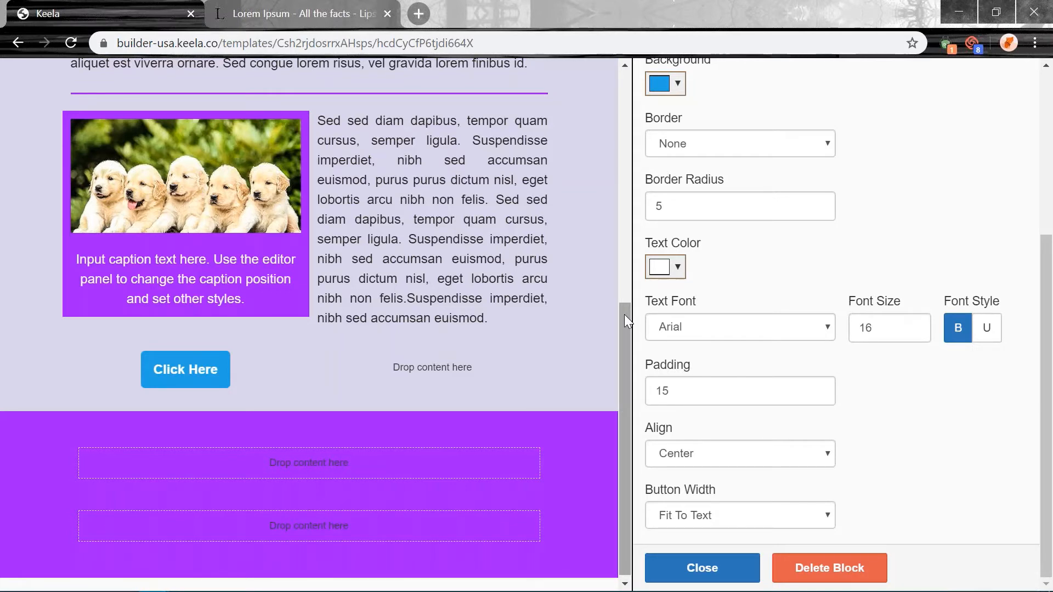
pyautogui.scroll(1, 524, 322)
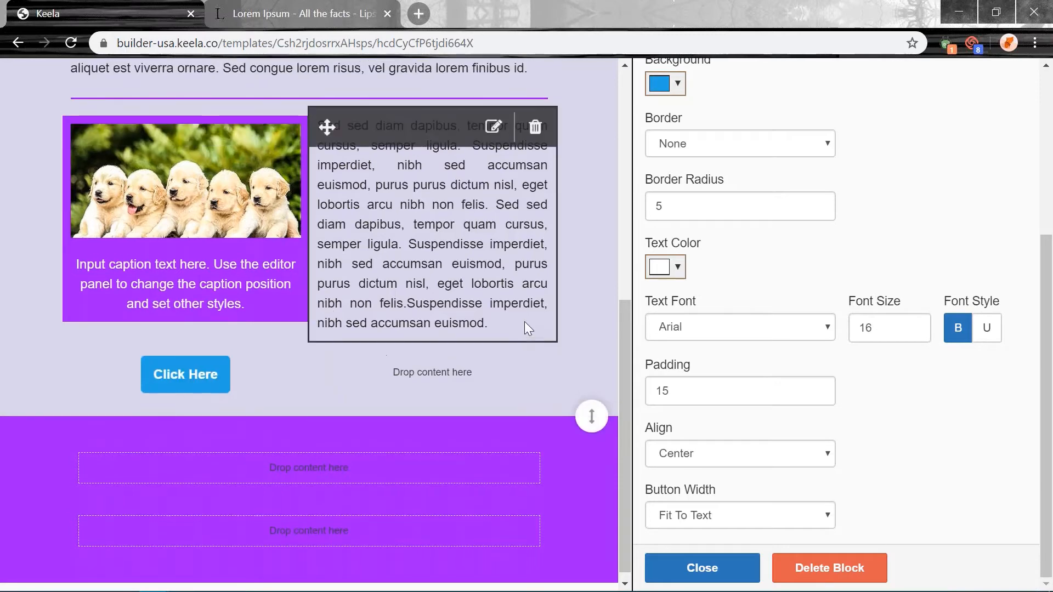
pyautogui.scroll(8, 524, 322)
pyautogui.scroll(5, 1018, 254)
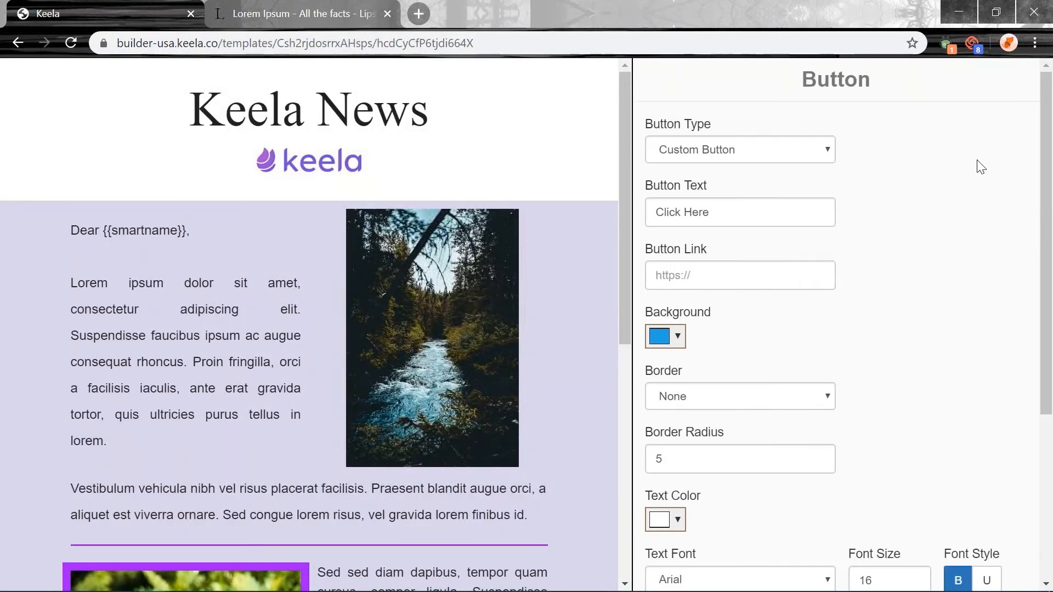
# Try the Link to Donate Form type on the new button and select its text for editing.
pyautogui.moveTo(719, 126); pyautogui.dragTo(647, 128)
pyautogui.click(735, 149)
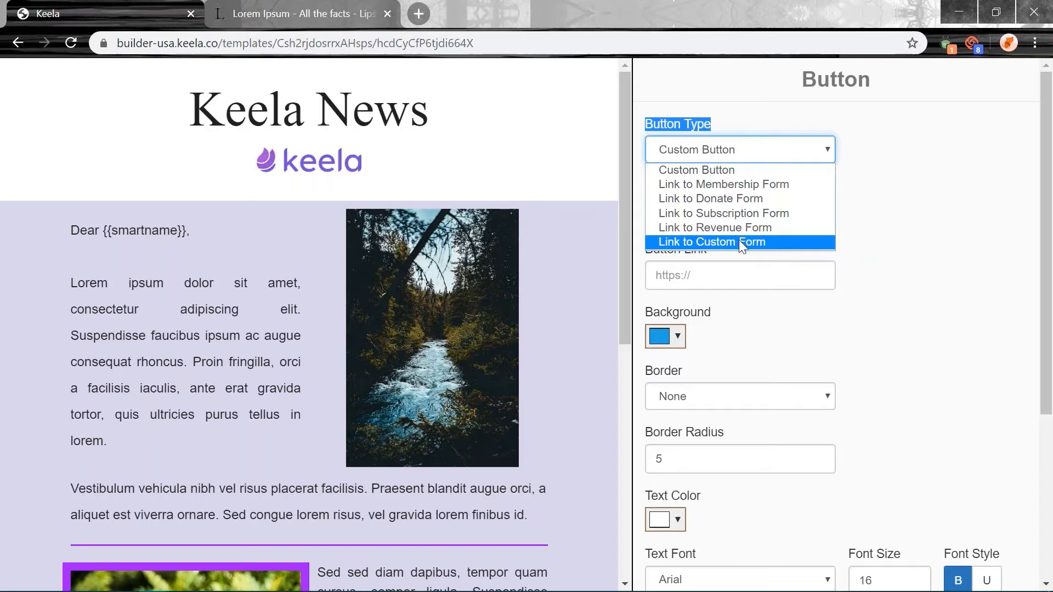
pyautogui.click(698, 199)
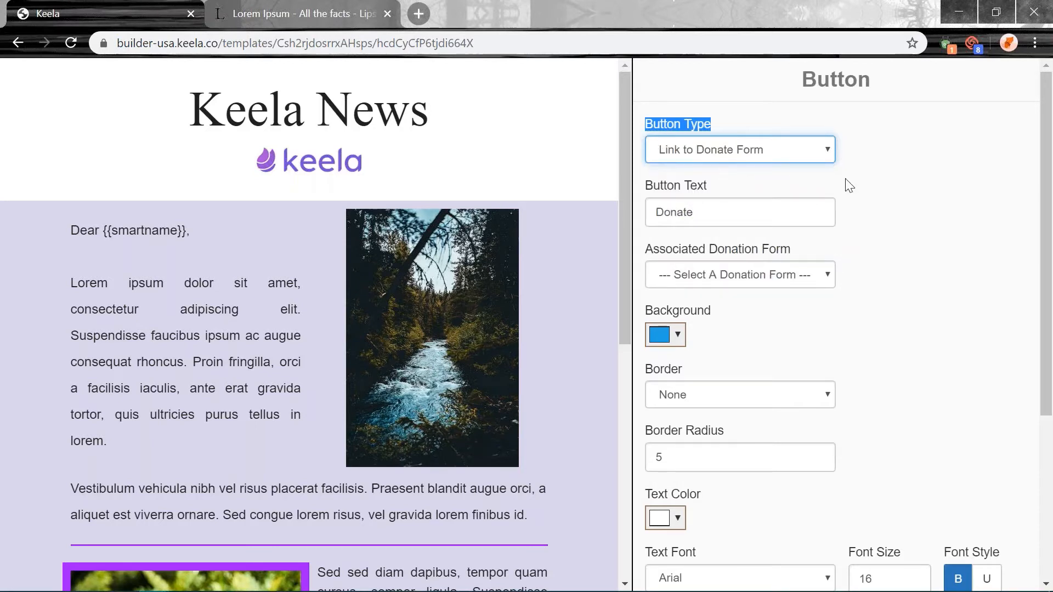
pyautogui.click(869, 185)
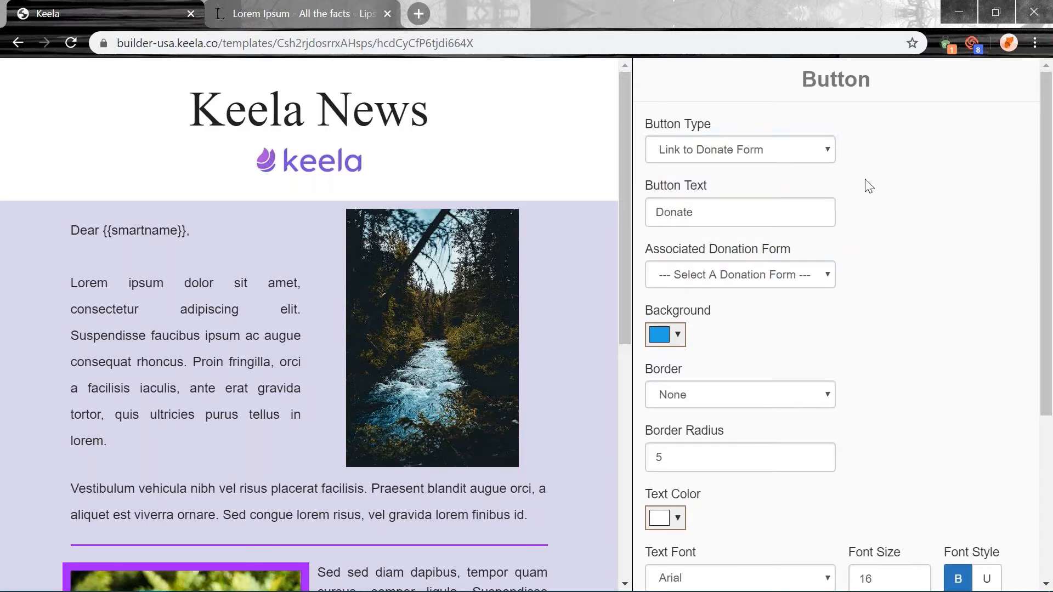
pyautogui.moveTo(715, 192); pyautogui.dragTo(677, 195)
pyautogui.click(702, 213)
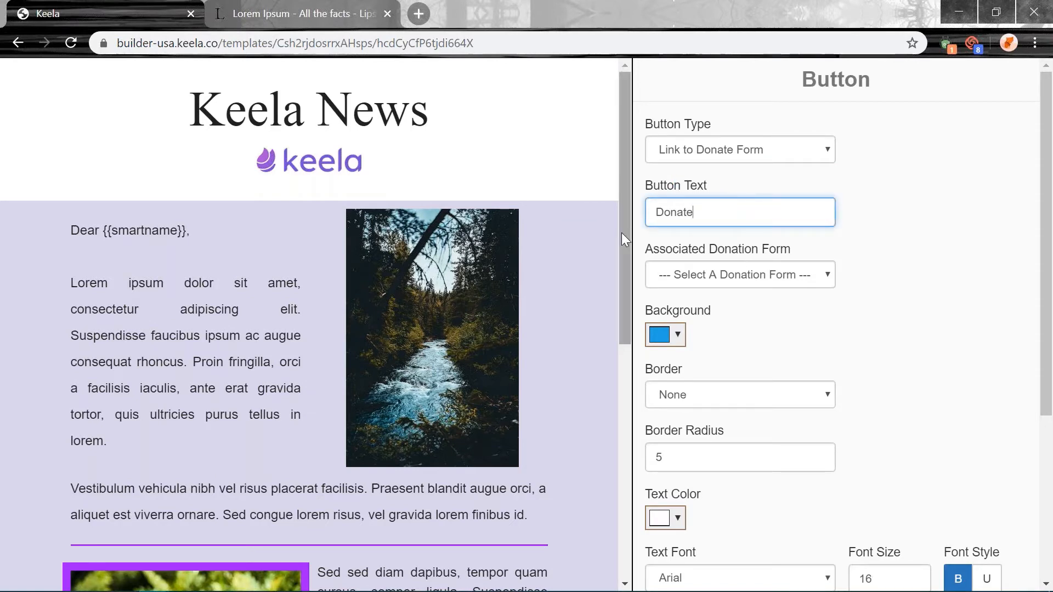
# Return the button type to Custom Button and review its link field and the other available types.
pyautogui.click(711, 150)
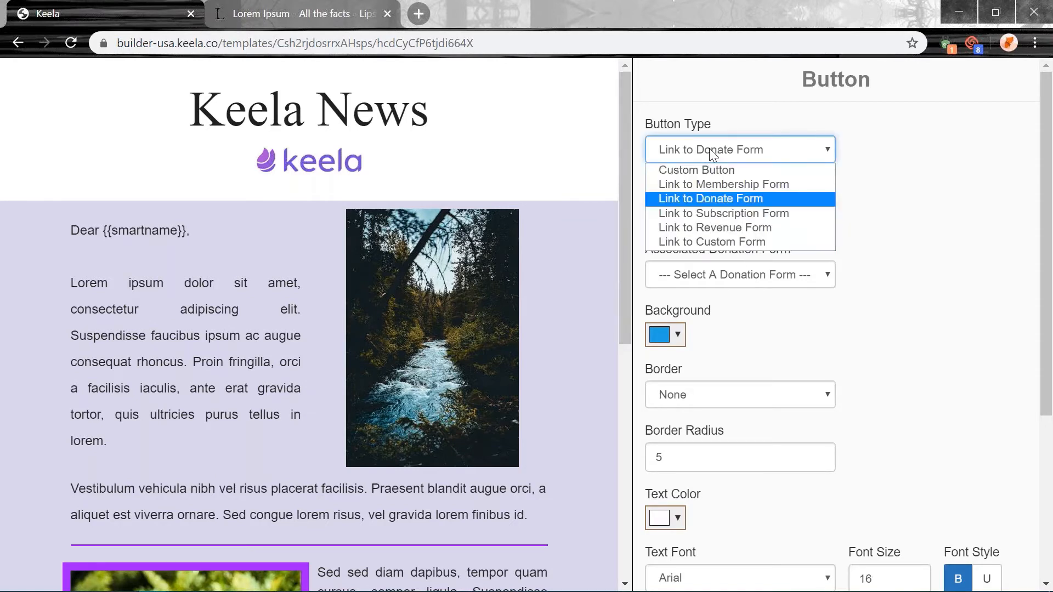
pyautogui.click(682, 173)
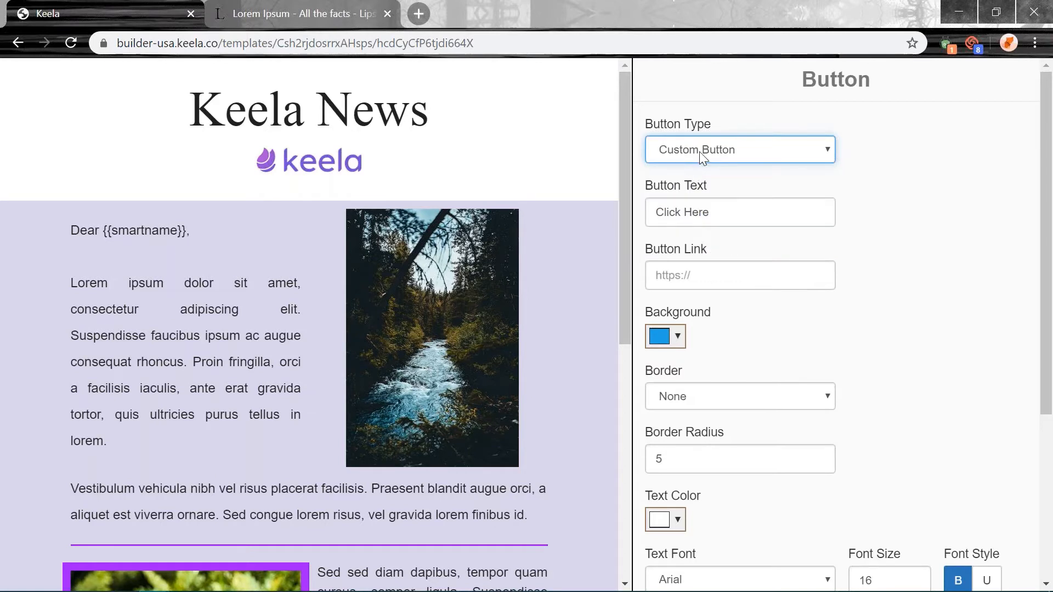
pyautogui.click(693, 151)
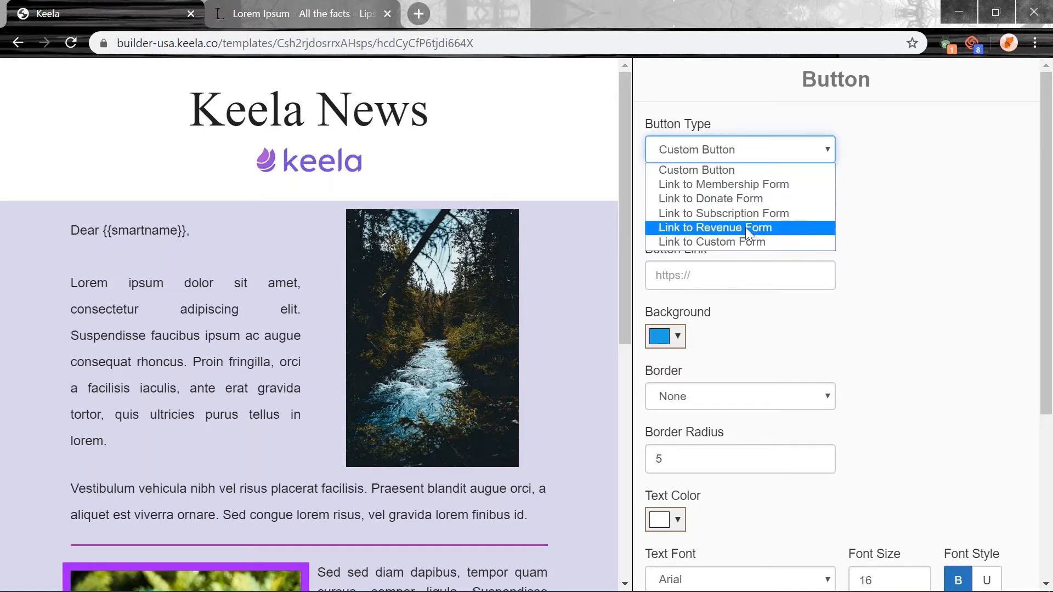
pyautogui.click(673, 166)
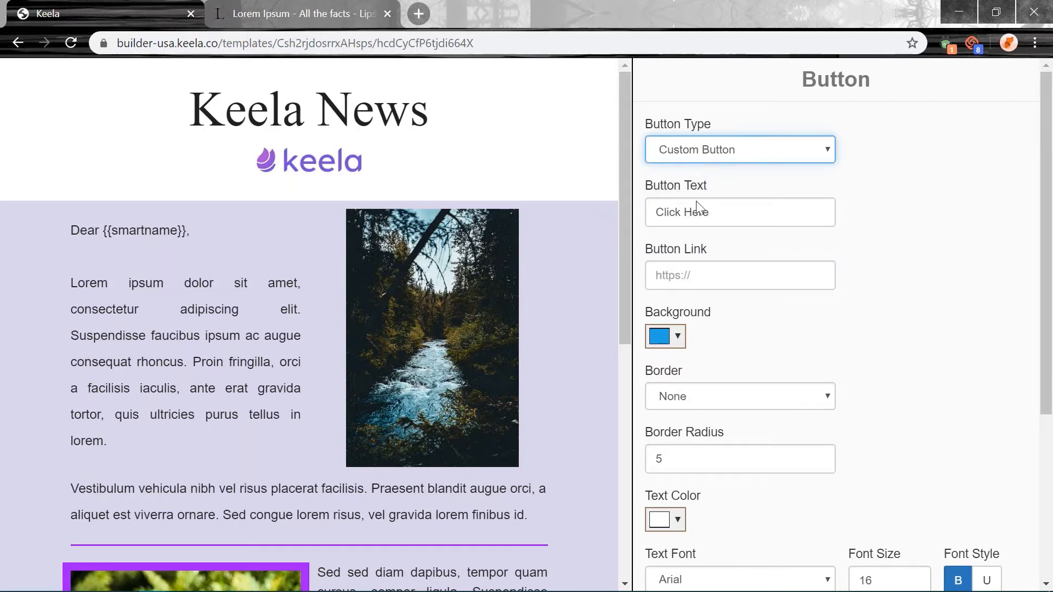
pyautogui.click(713, 274)
pyautogui.click(910, 265)
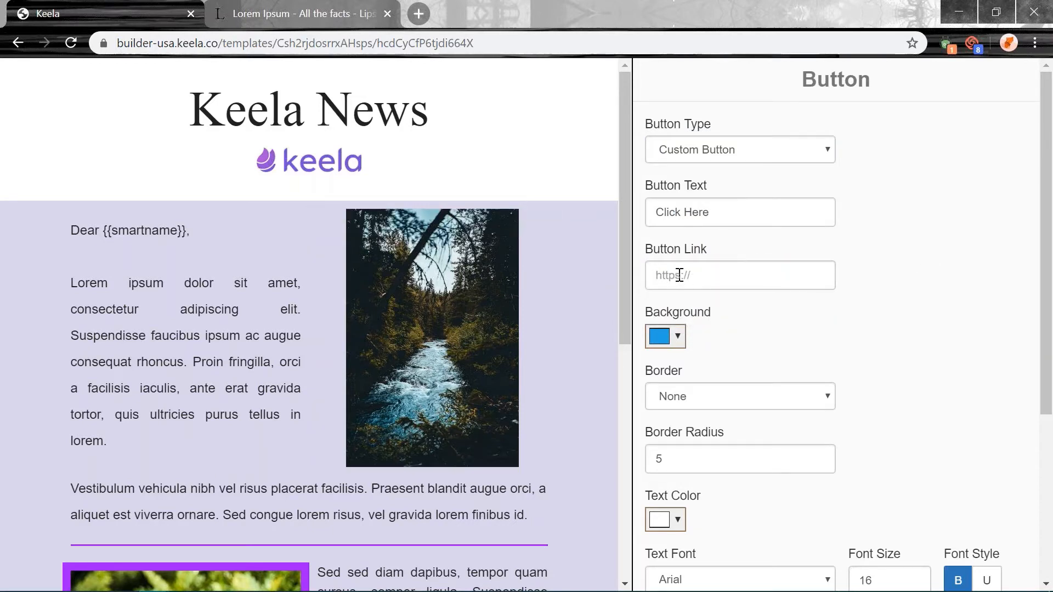
pyautogui.click(718, 158)
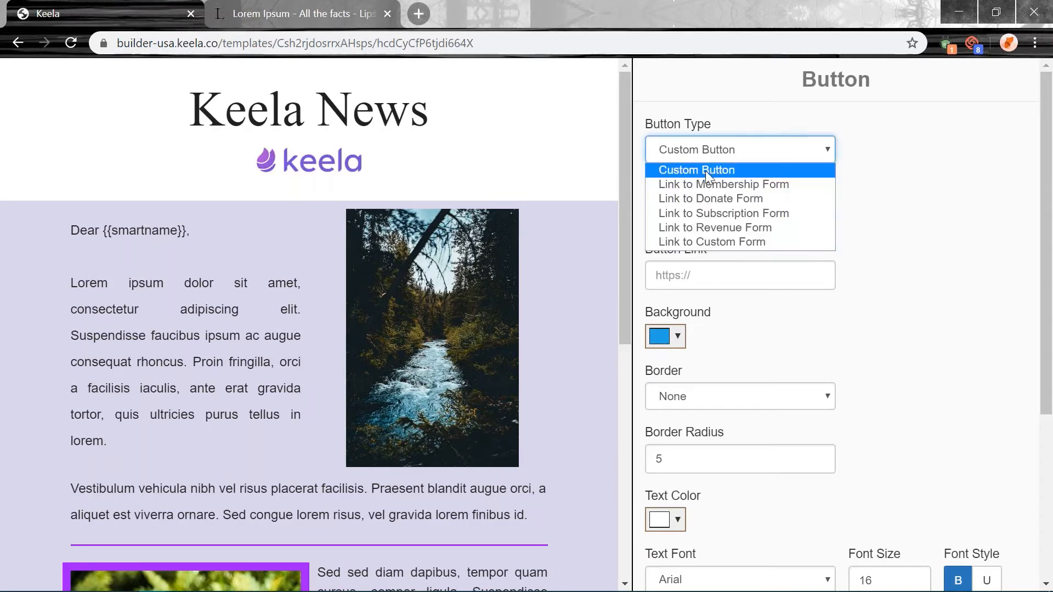
pyautogui.click(891, 248)
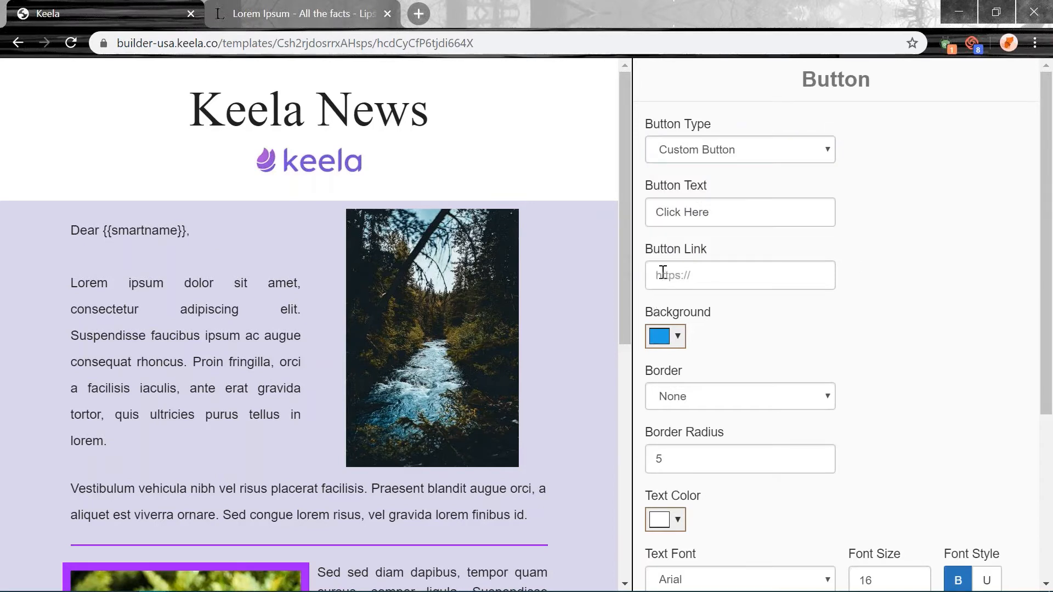
# Set the button type to Link to Donate Form.
pyautogui.click(821, 159)
pyautogui.click(745, 201)
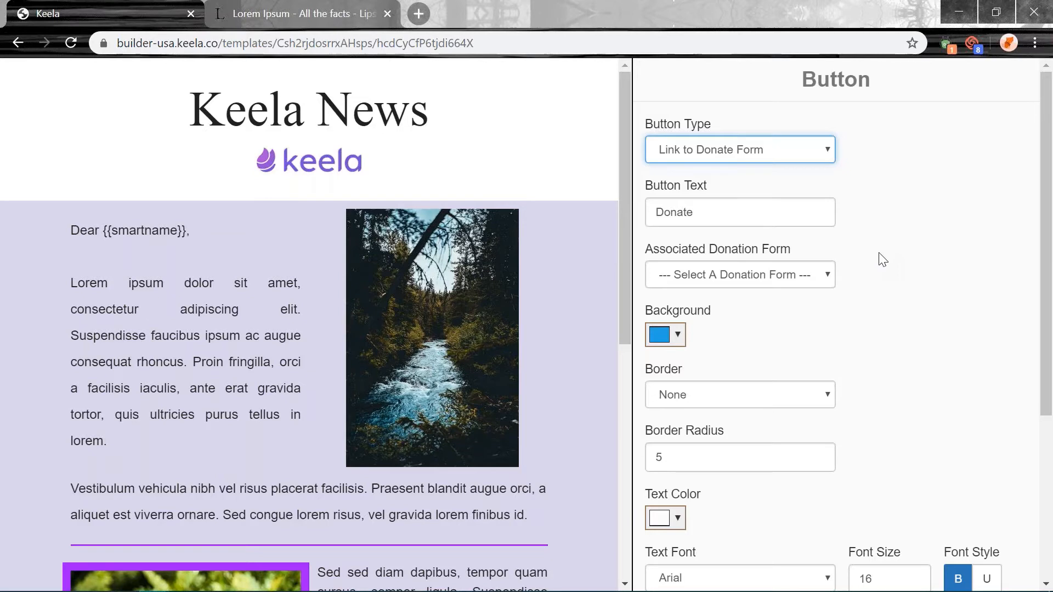
pyautogui.click(811, 158)
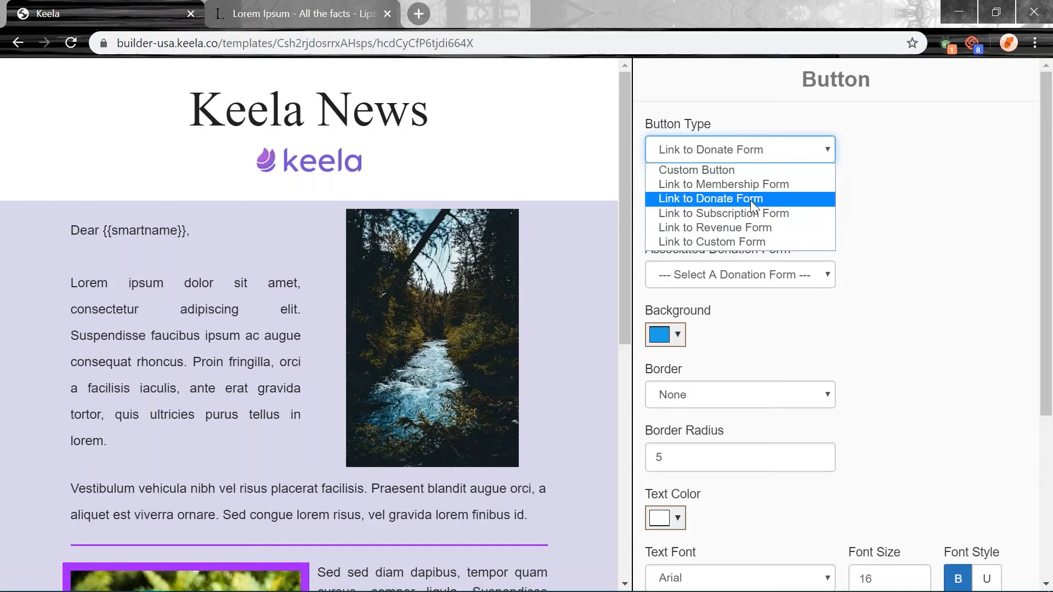
pyautogui.click(943, 200)
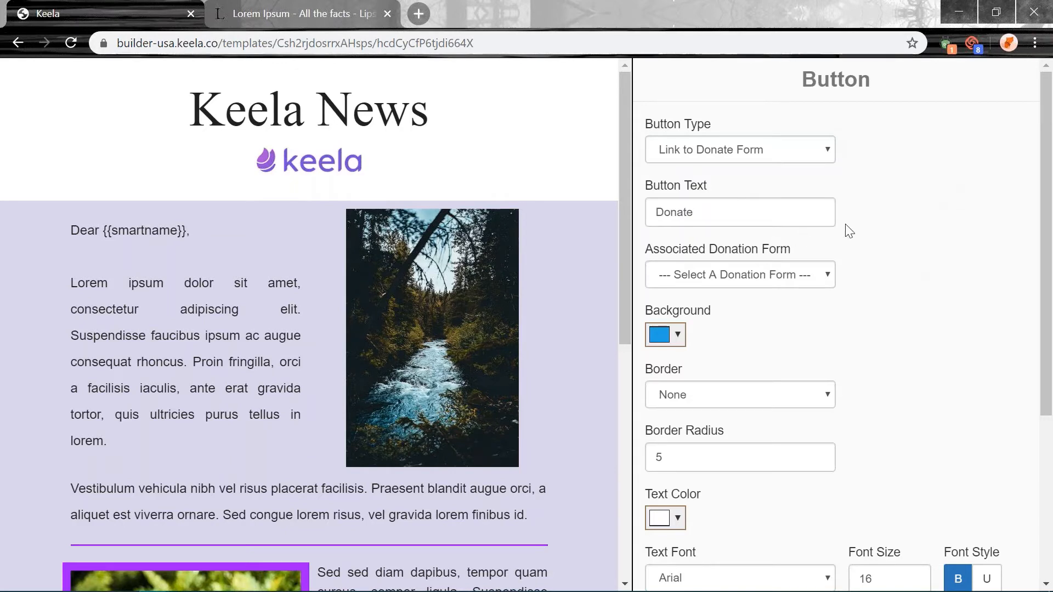
# Change the button text to "Donate Now!".
pyautogui.click(706, 215)
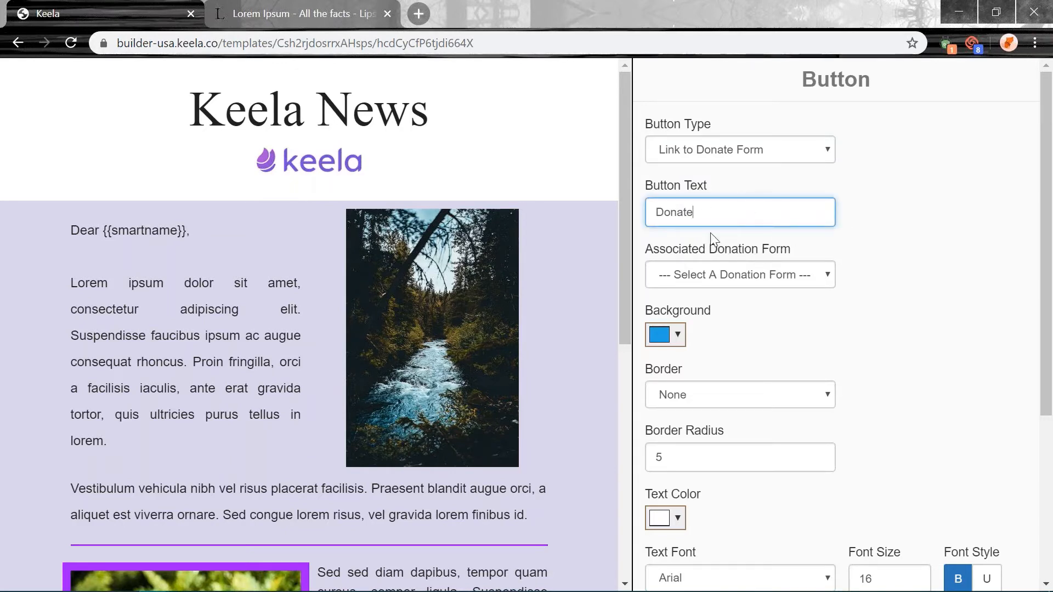
pyautogui.scroll(-3, 782, 366)
pyautogui.scroll(-4, 488, 446)
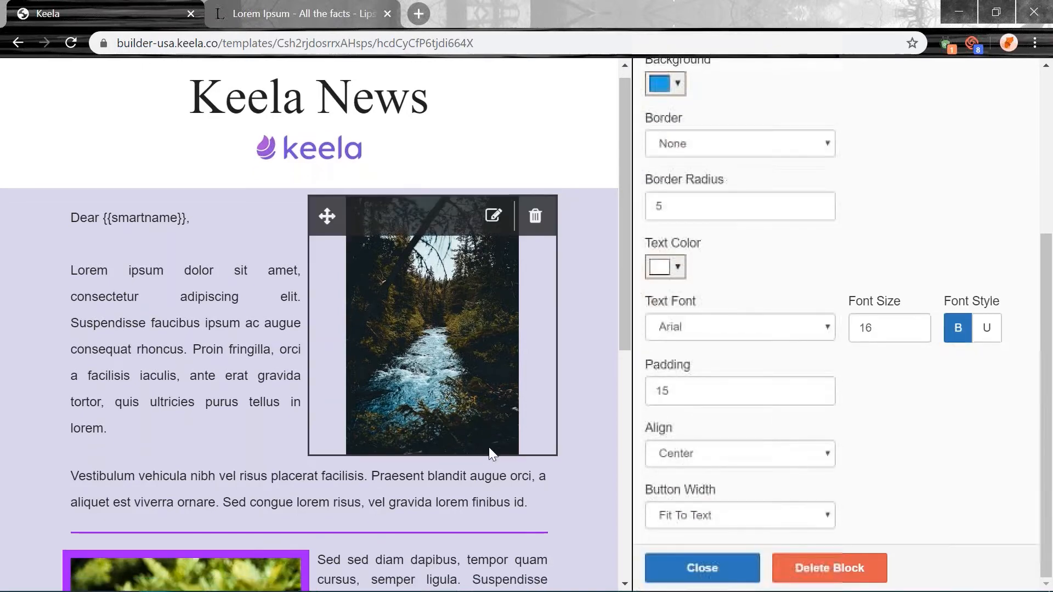
pyautogui.scroll(3, 770, 383)
pyautogui.scroll(1, 771, 383)
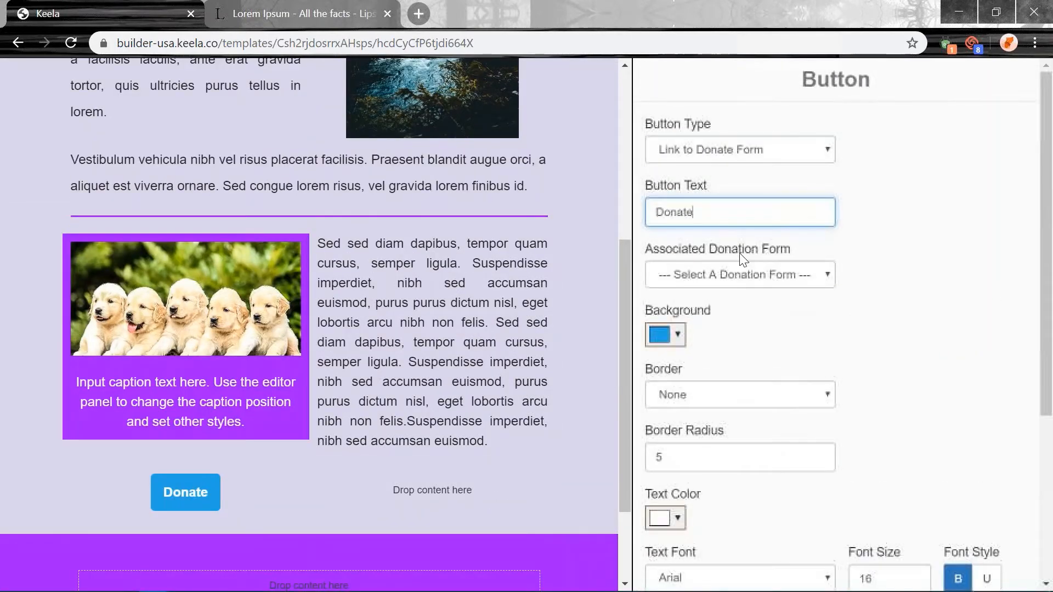
pyautogui.write('o')
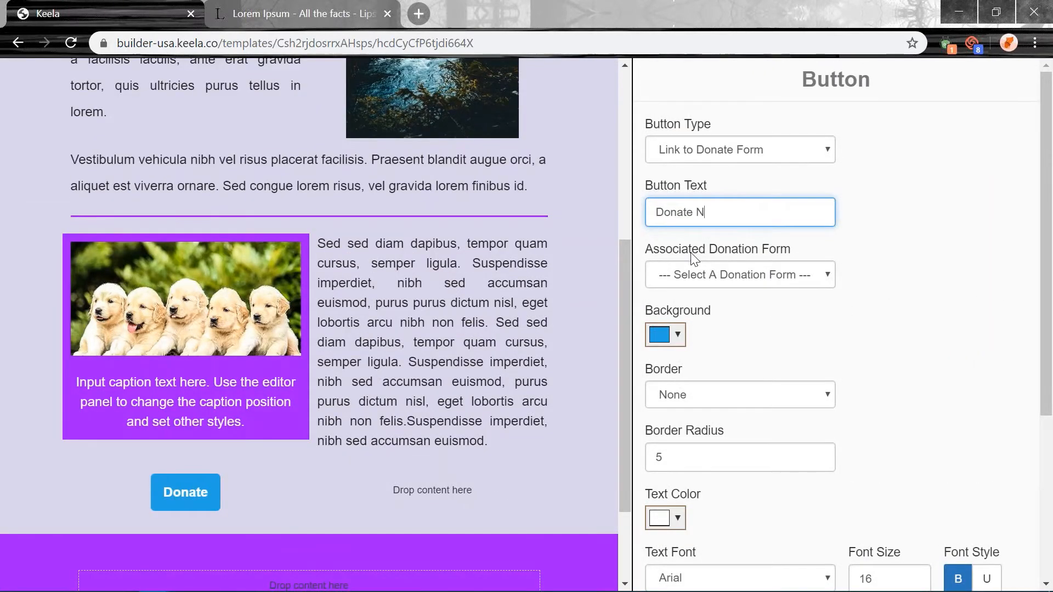
pyautogui.write('w!')
pyautogui.click(721, 252)
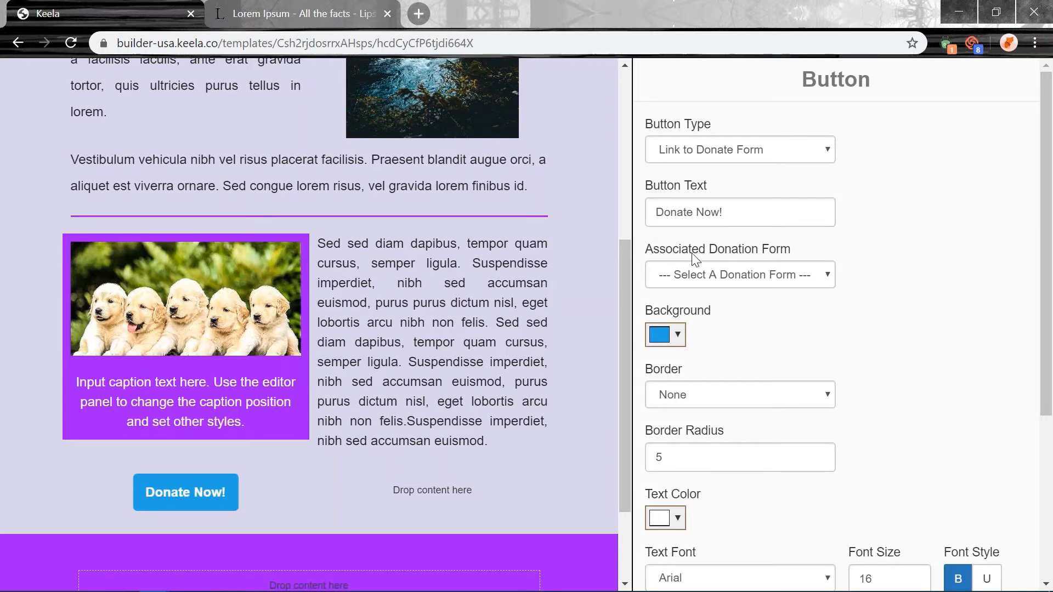
# Associate the button with the Animal Shelter Donation Form and set its background to purple #9900ff.
pyautogui.click(719, 283)
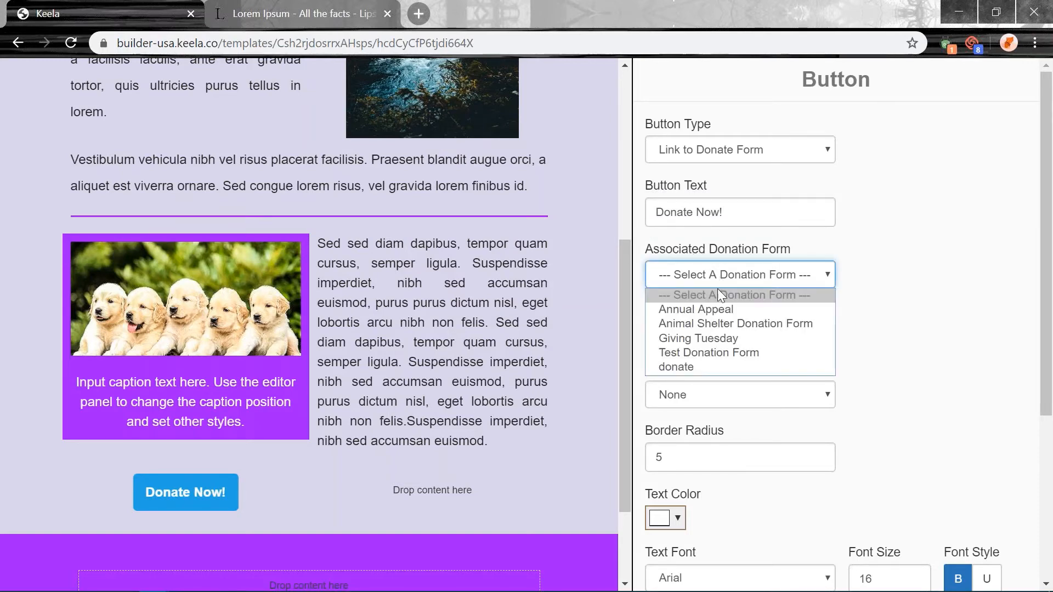
pyautogui.click(716, 325)
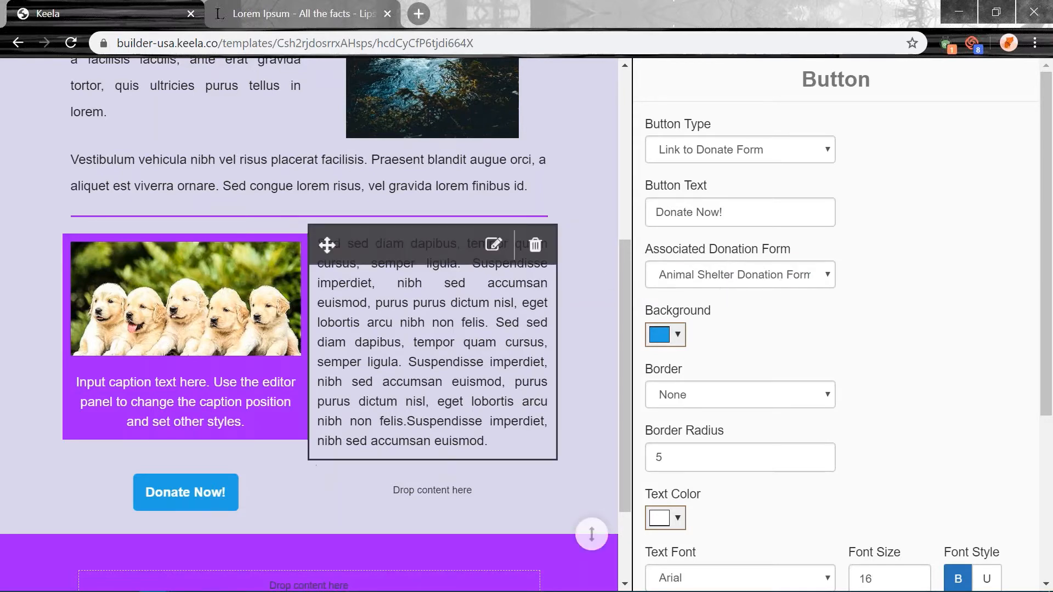
pyautogui.scroll(-3, 940, 351)
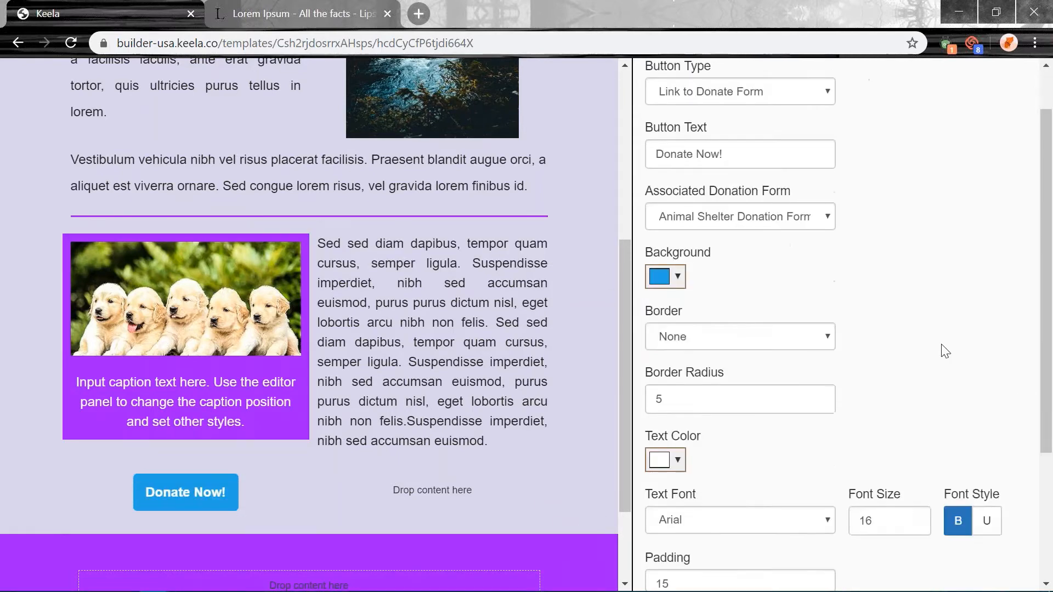
pyautogui.click(662, 173)
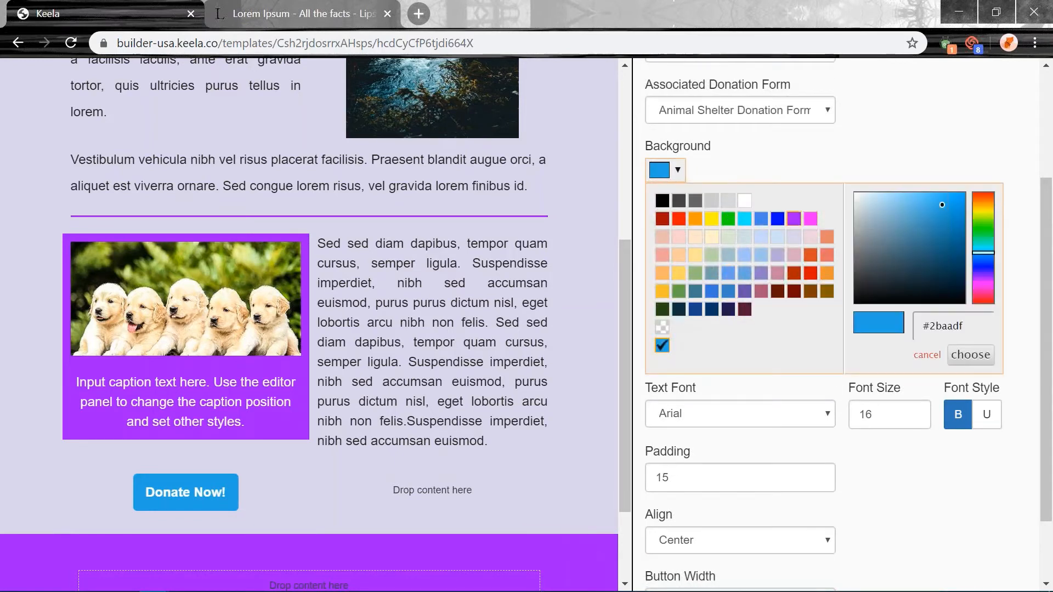
pyautogui.click(797, 227)
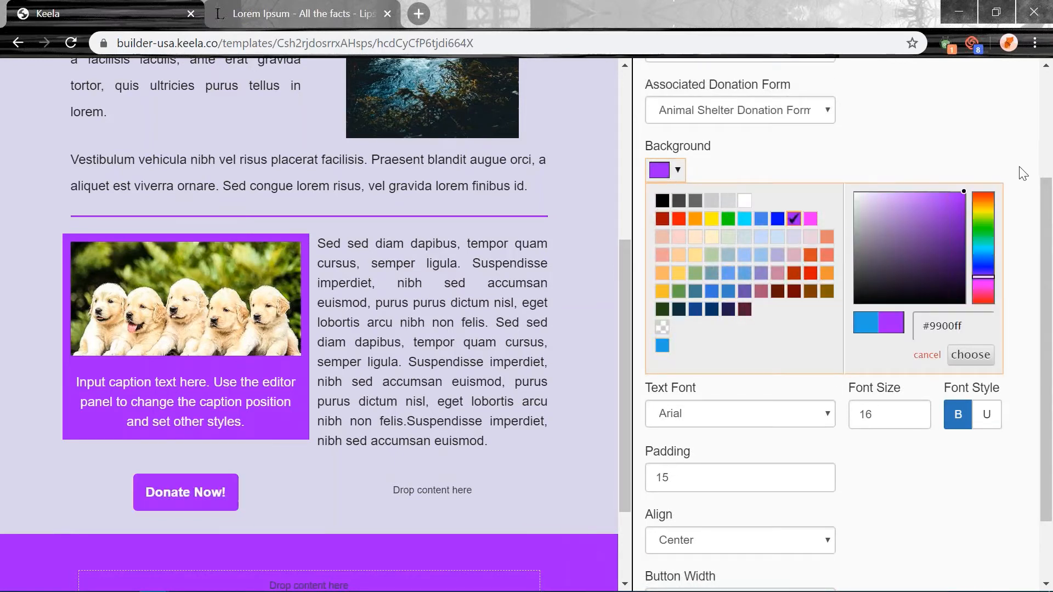
pyautogui.click(984, 118)
# Set the donate button's padding to 20 and its width to Full Width, and close the block settings.
pyautogui.scroll(-2, 965, 230)
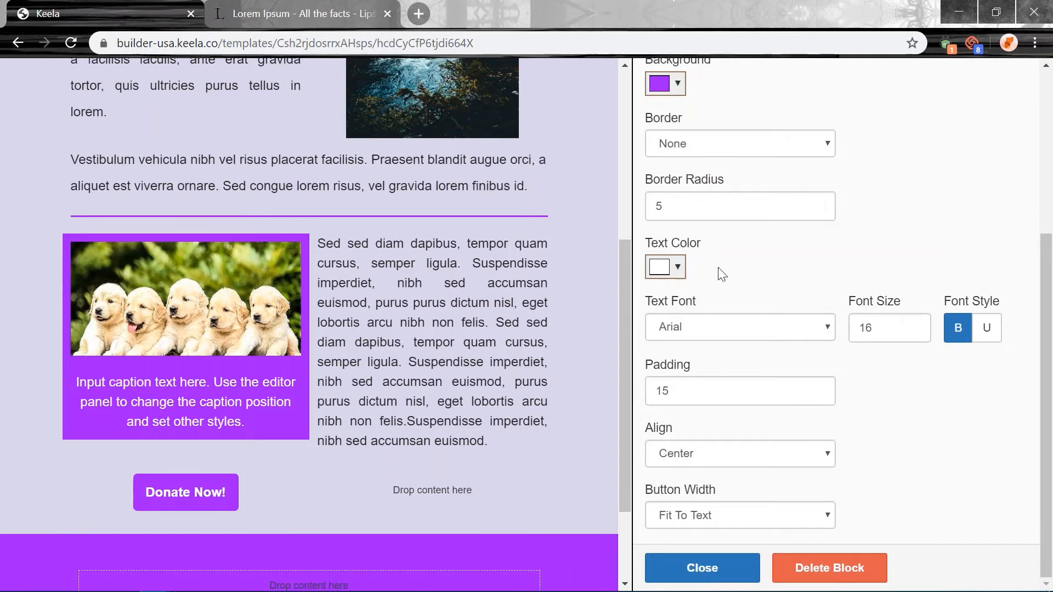
pyautogui.moveTo(223, 499)
pyautogui.doubleClick(661, 391)
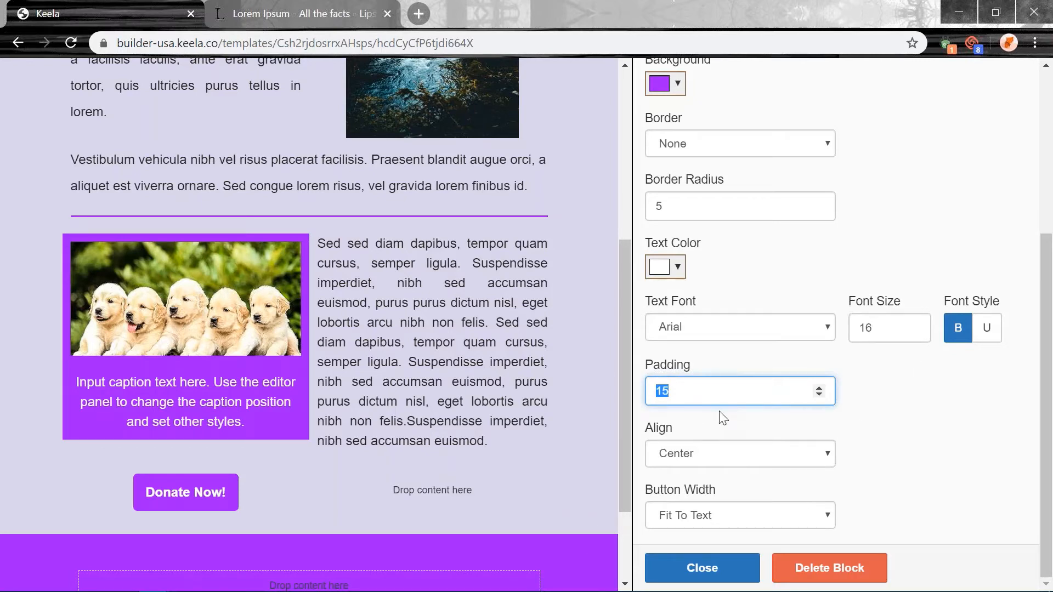
pyautogui.write('20')
pyautogui.click(928, 428)
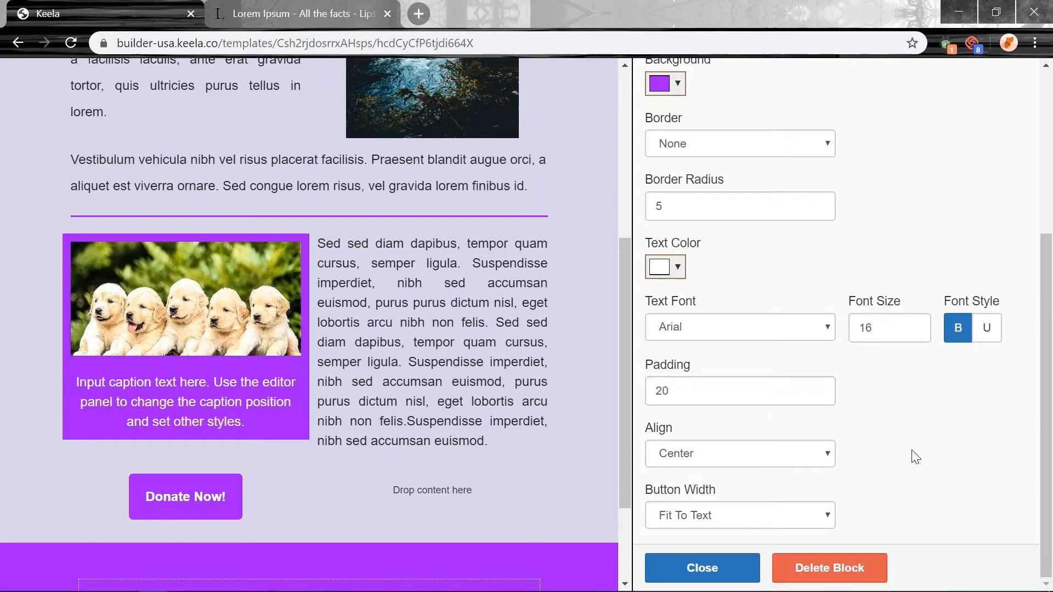
pyautogui.click(742, 515)
pyautogui.click(735, 544)
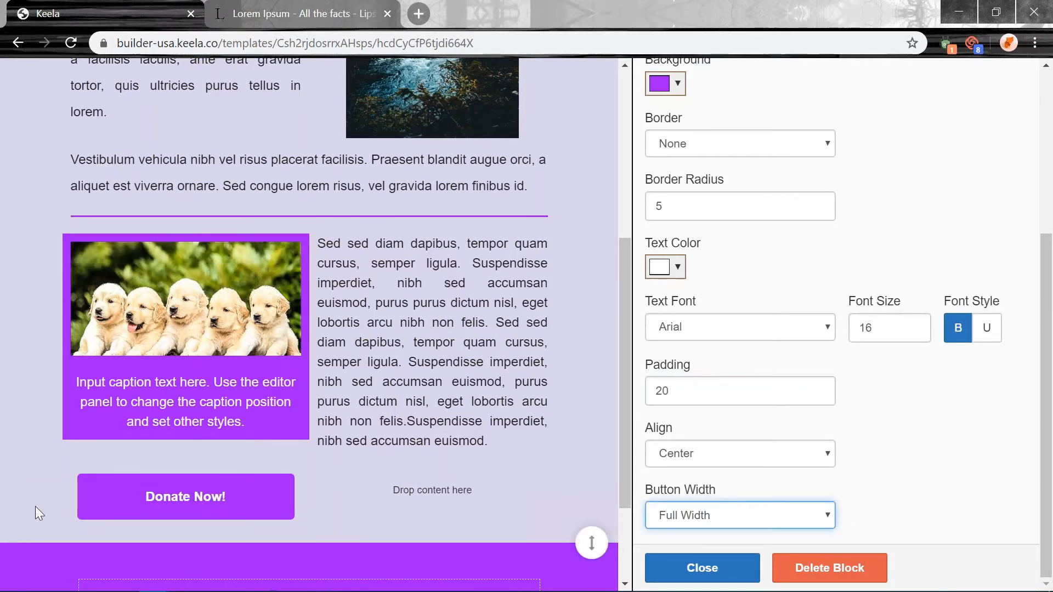
pyautogui.click(703, 571)
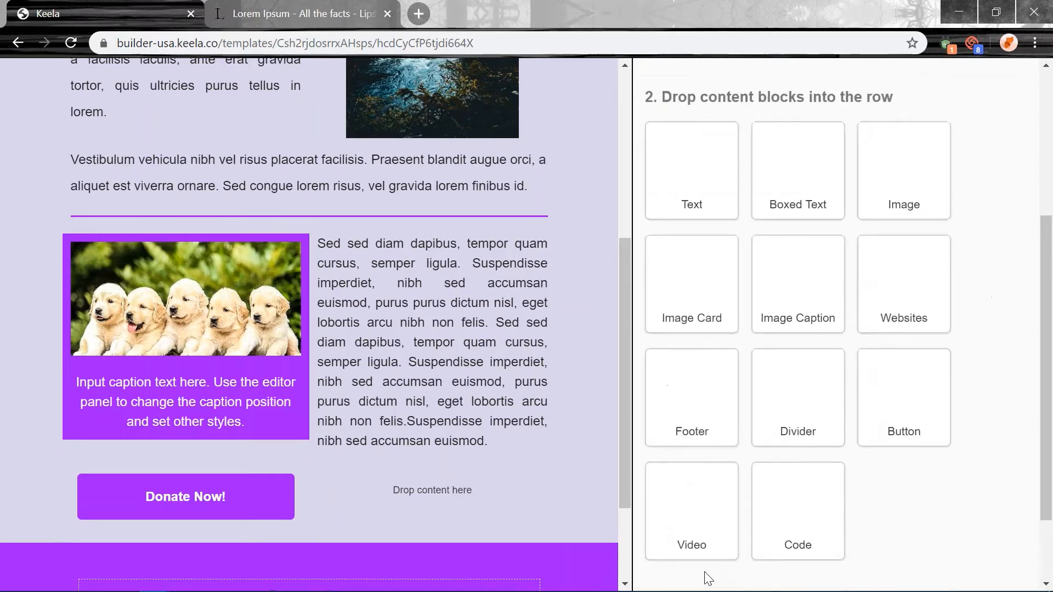
pyautogui.scroll(-3, 988, 342)
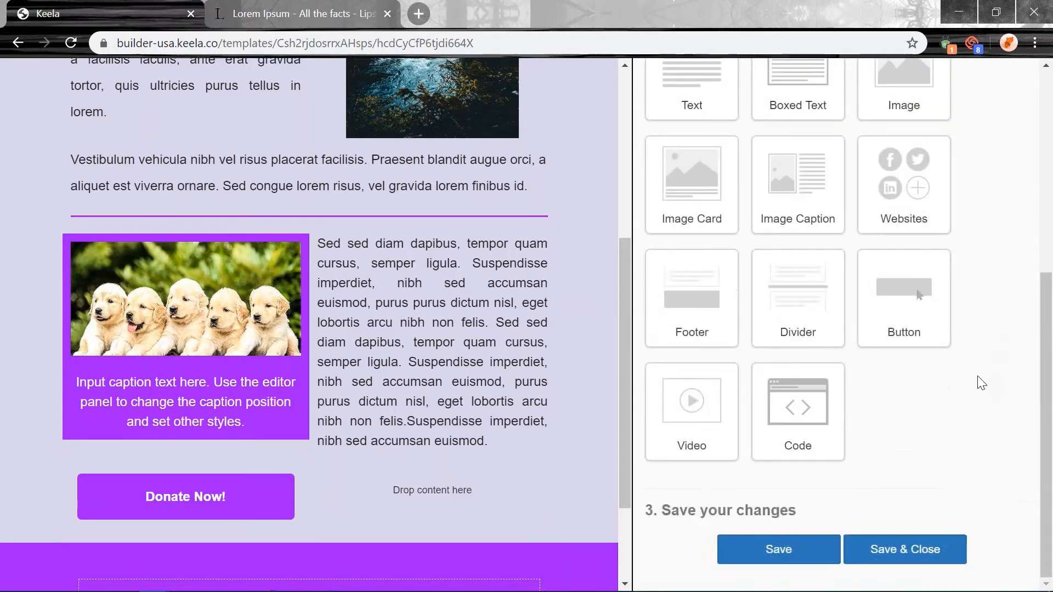
pyautogui.moveTo(375, 379)
pyautogui.scroll(-2, 375, 378)
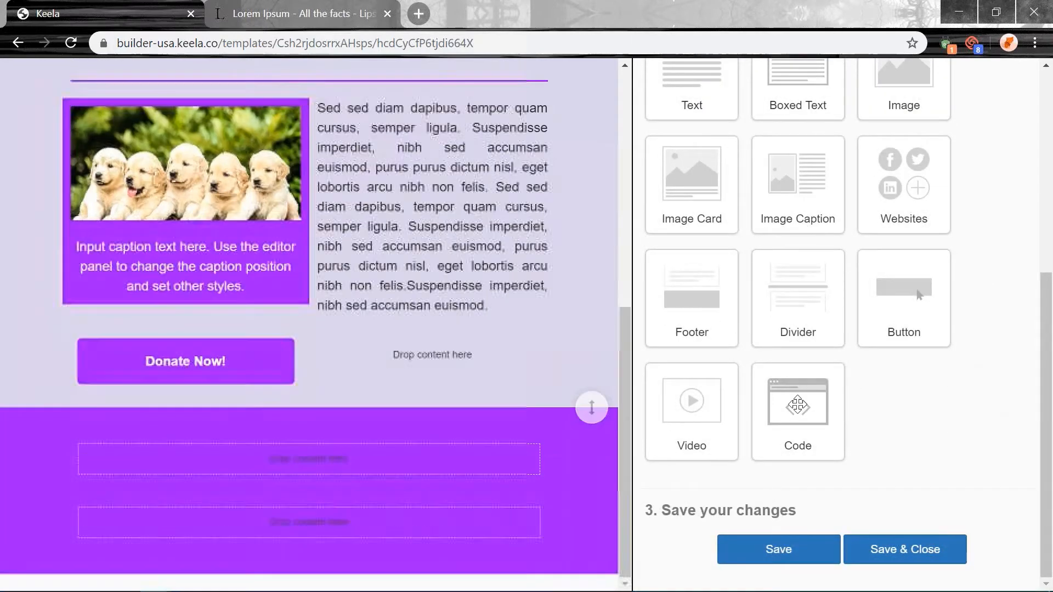
# Add a Code block to the empty column beside the donate button and delete it again.
pyautogui.scroll(1, 999, 433)
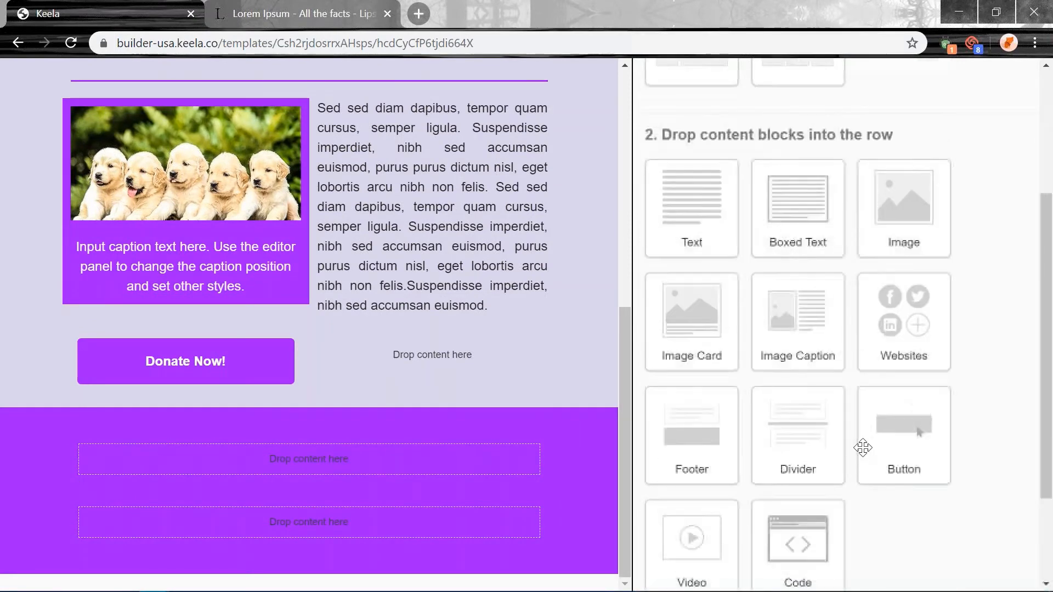
pyautogui.scroll(-1, 999, 433)
pyautogui.moveTo(798, 408); pyautogui.dragTo(493, 353)
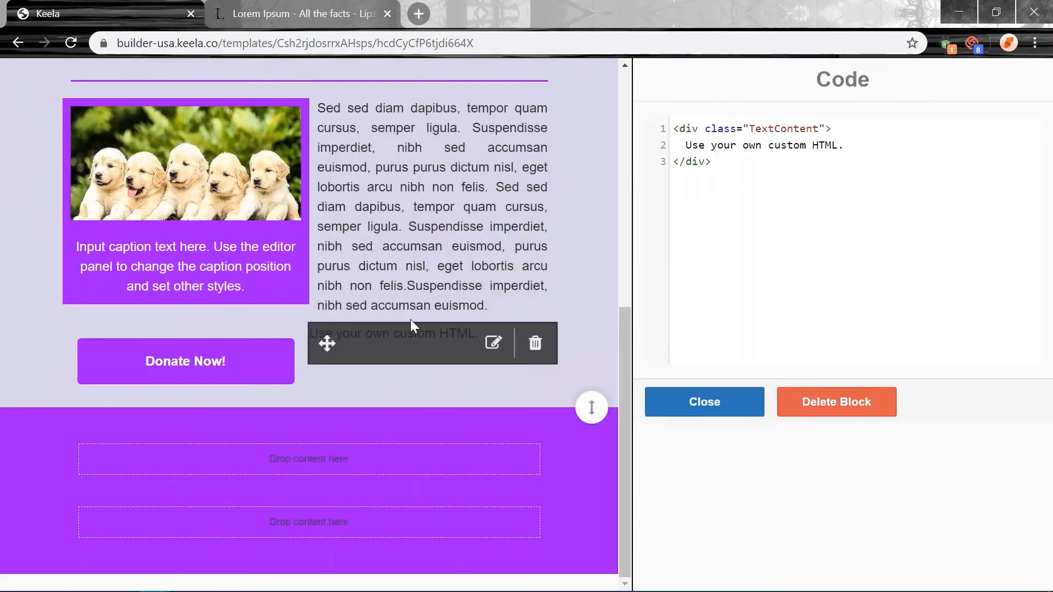
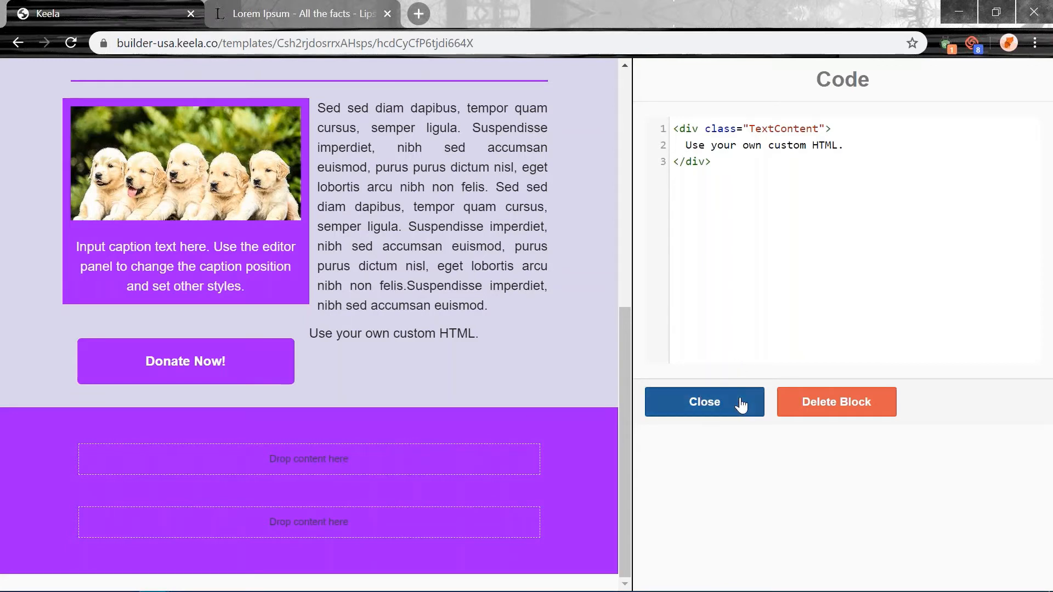
pyautogui.click(705, 402)
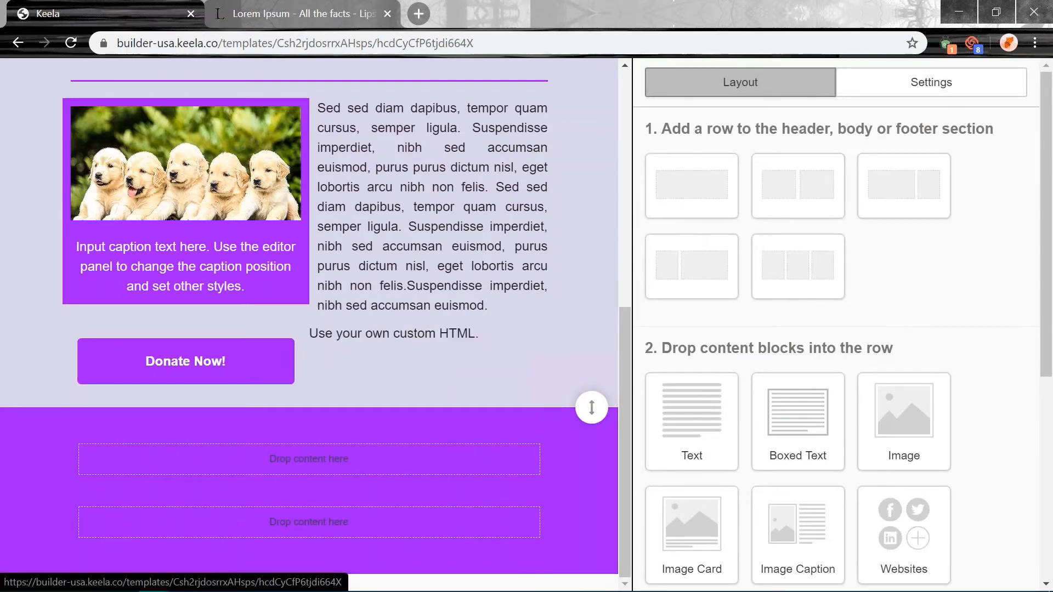
pyautogui.click(836, 402)
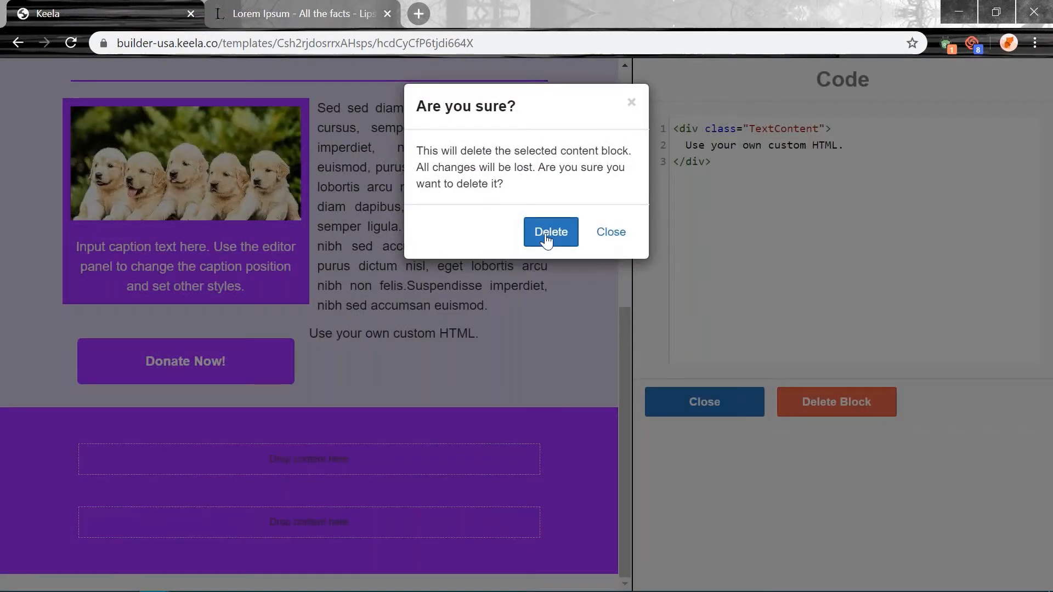
pyautogui.click(548, 237)
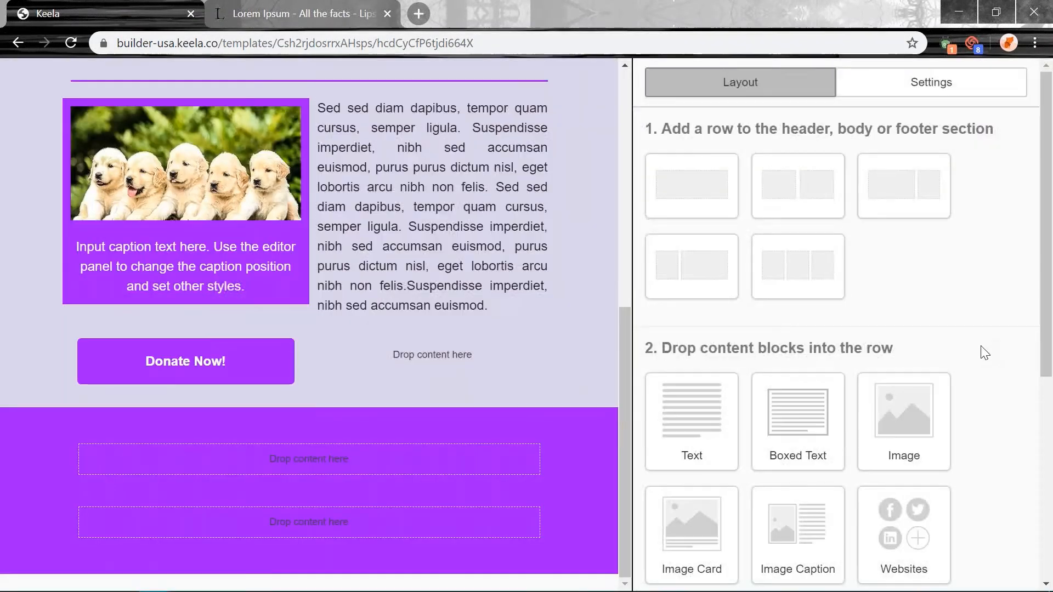
# Add a text block beside the donate button reading "Thank you for your support," and a sign-off with the sender's first name and "not a graphic designer".
pyautogui.moveTo(726, 400); pyautogui.dragTo(463, 365)
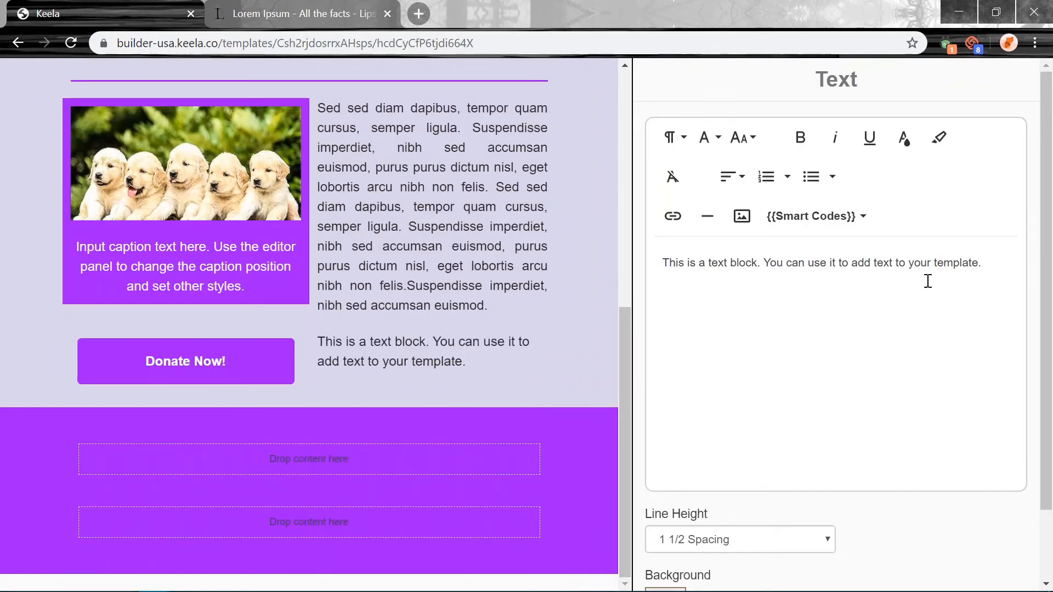
pyautogui.moveTo(1009, 267); pyautogui.dragTo(662, 269)
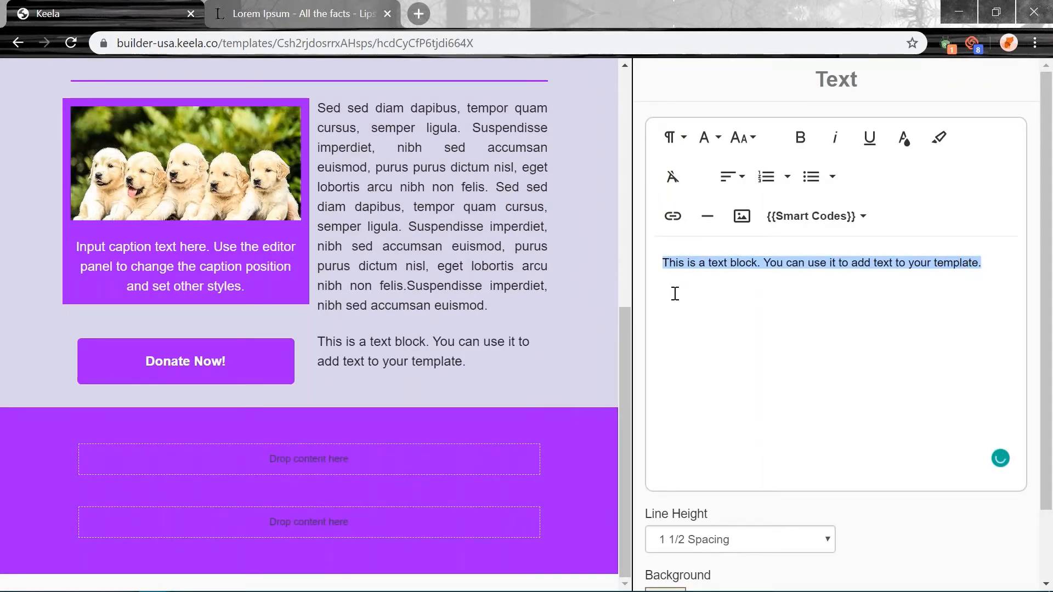
pyautogui.press('BackSpace')
pyautogui.write('Thank you for your su')
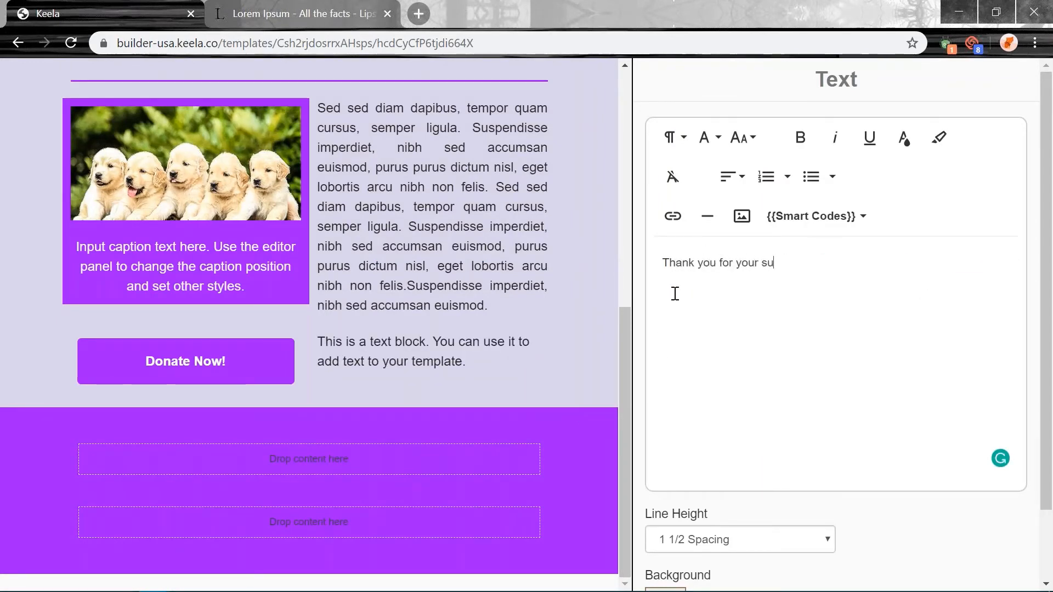
pyautogui.write('pport,')
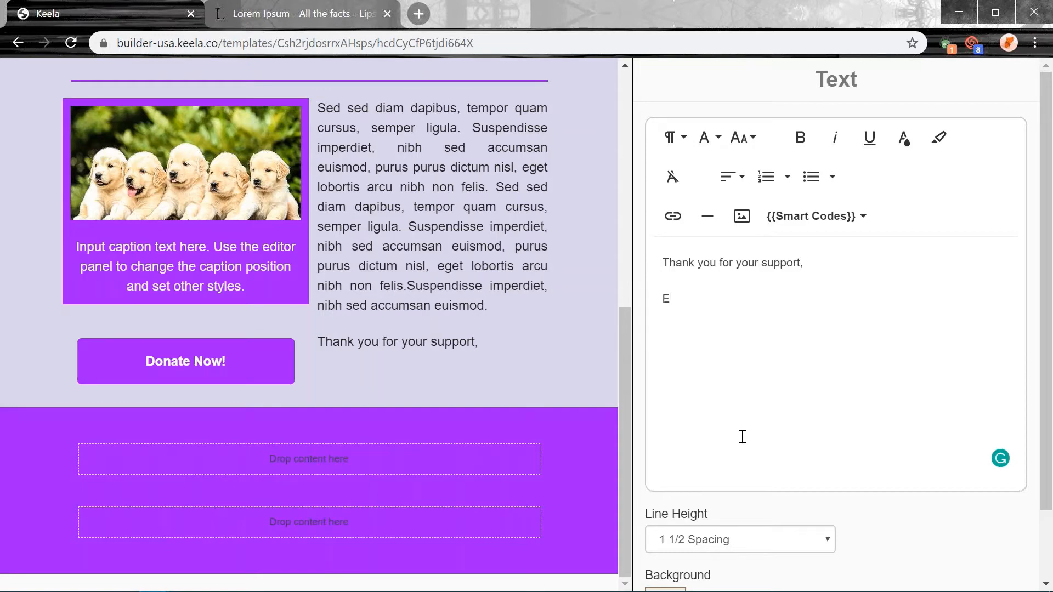
pyautogui.write(', not a graphi')
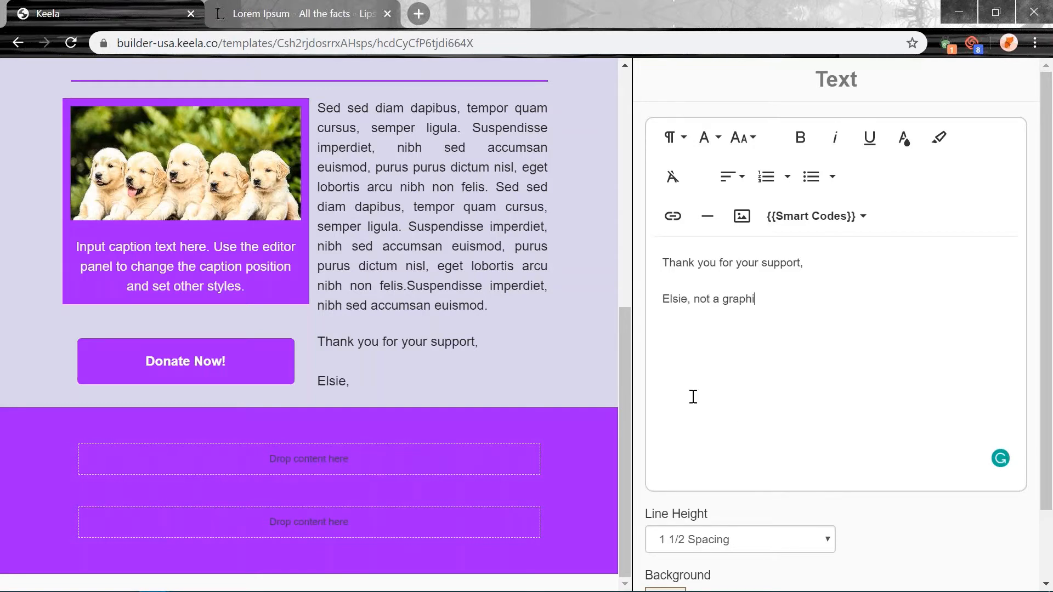
pyautogui.write('c designer')
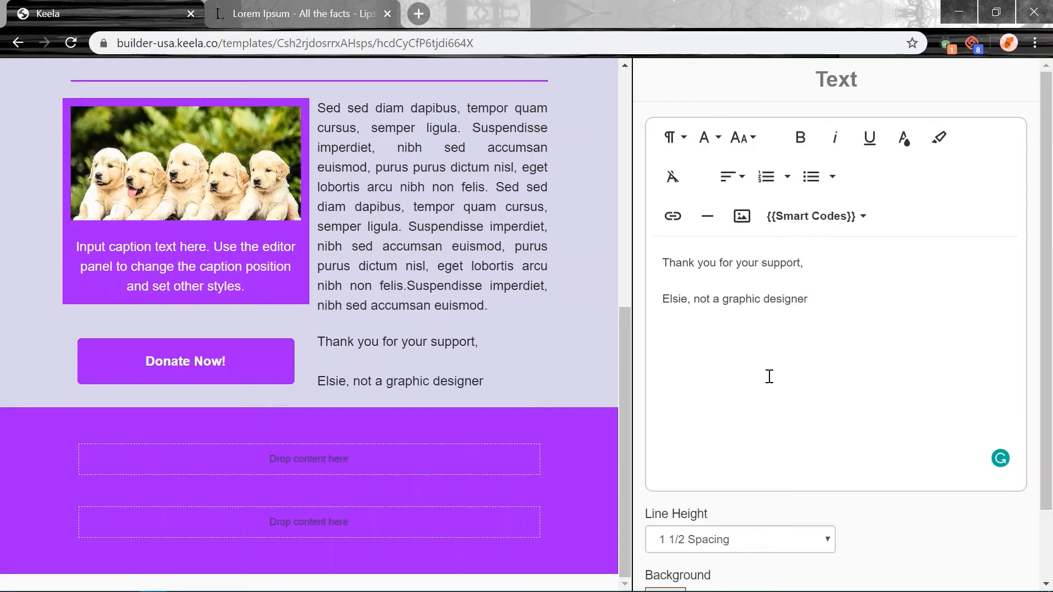
# Change the sign-off line to a serif font and a smaller text size.
pyautogui.moveTo(845, 304); pyautogui.dragTo(535, 277)
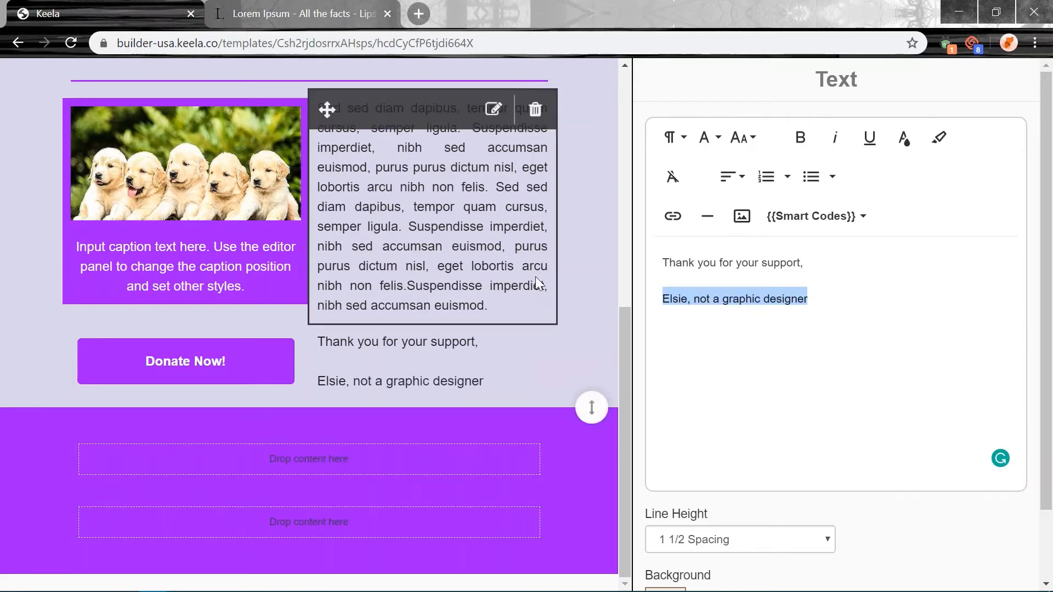
pyautogui.click(712, 140)
pyautogui.click(712, 269)
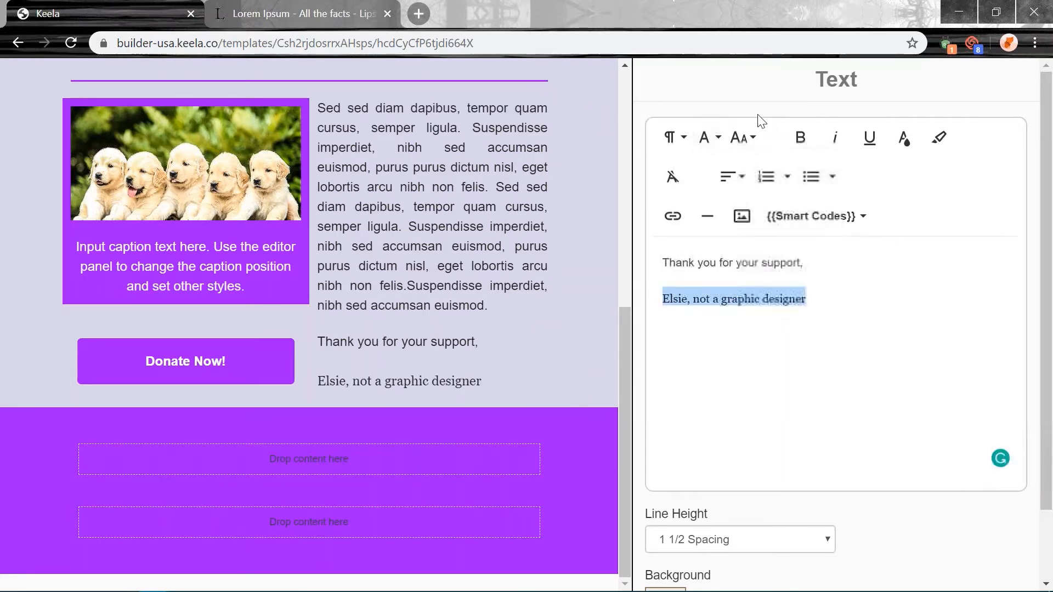
pyautogui.click(742, 139)
pyautogui.click(751, 266)
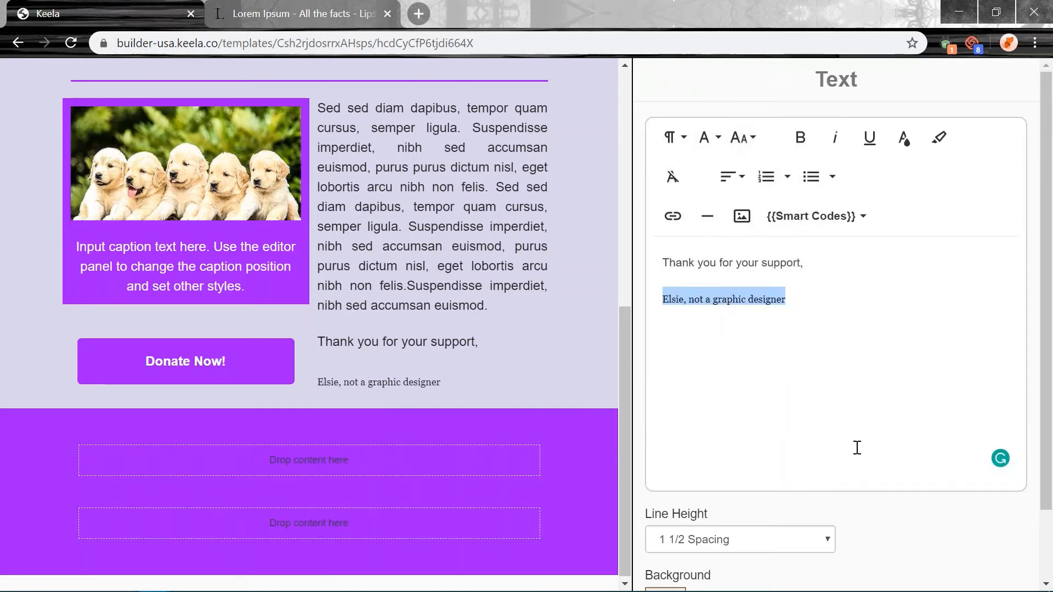
pyautogui.click(851, 392)
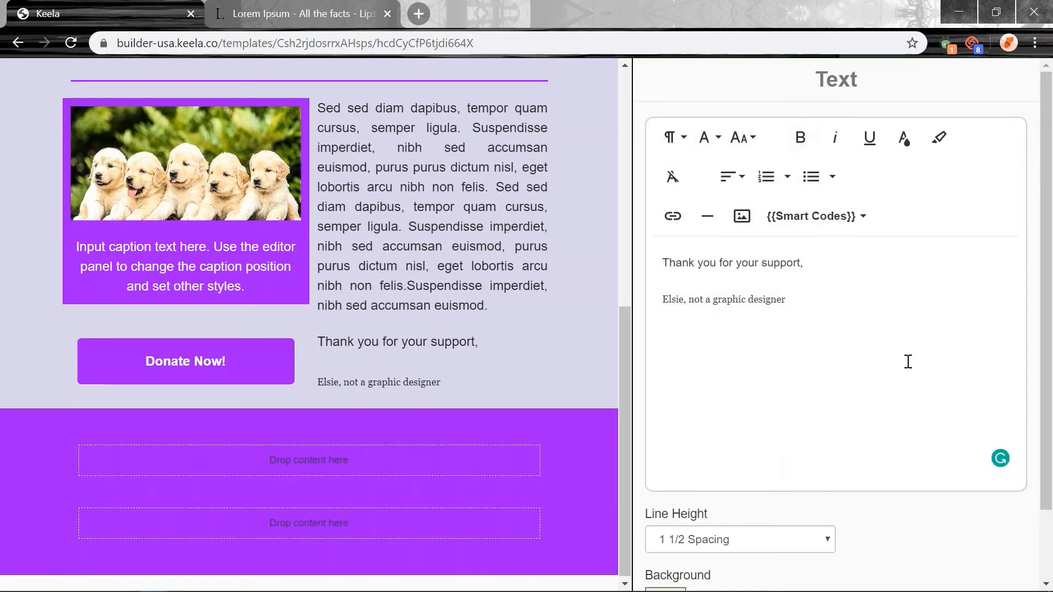
# Align the sign-off line to the right and close the text block's settings.
pyautogui.tripleClick(874, 301)
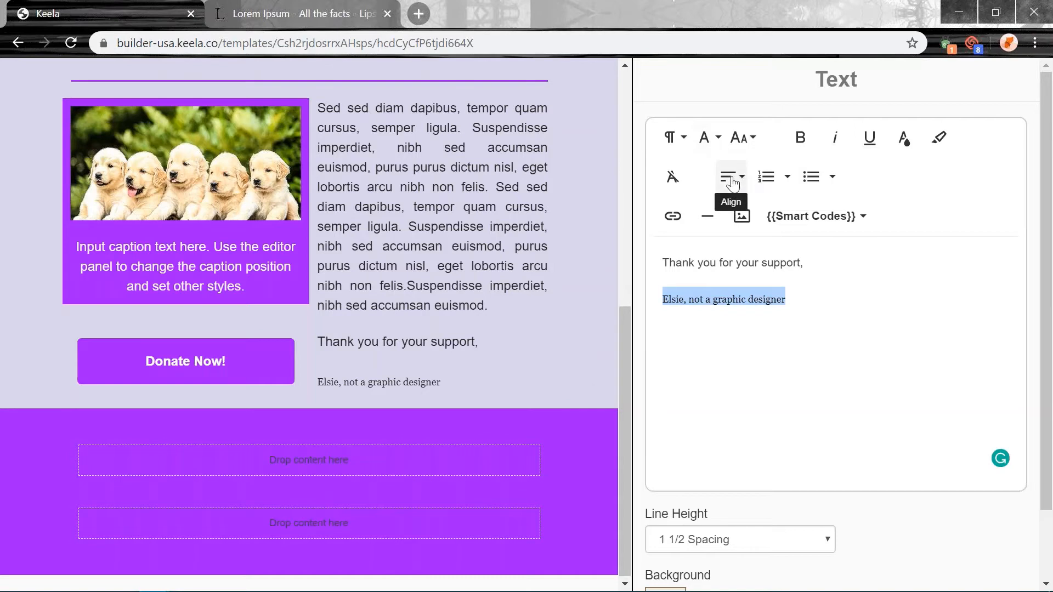
pyautogui.click(731, 177)
pyautogui.click(747, 258)
pyautogui.click(842, 431)
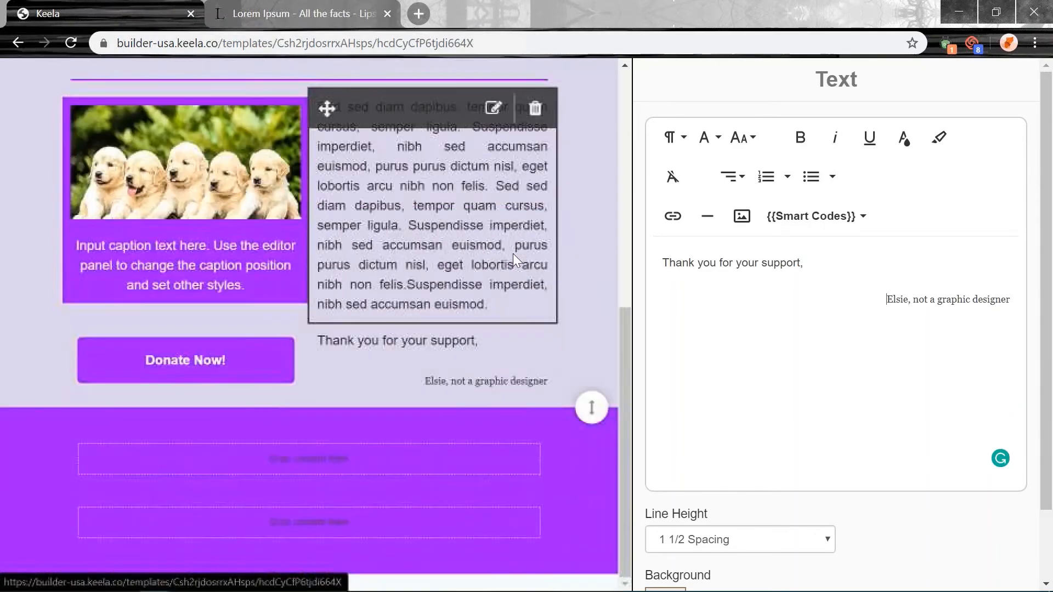
pyautogui.scroll(-2, 952, 506)
pyautogui.click(718, 568)
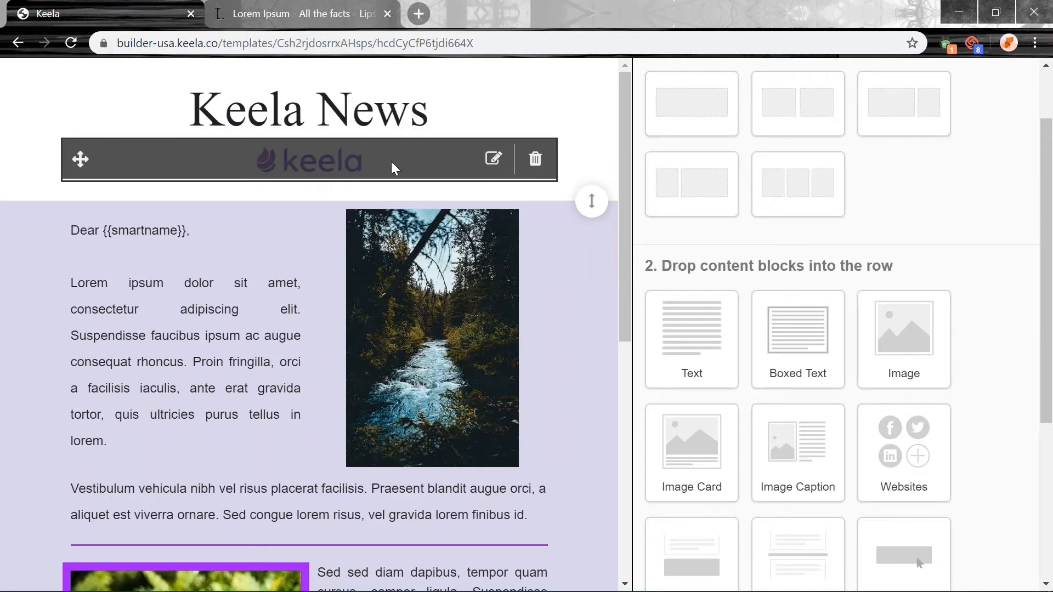
# Add a Footer block to the lower empty row of the purple footer section.
pyautogui.scroll(-3, 603, 306)
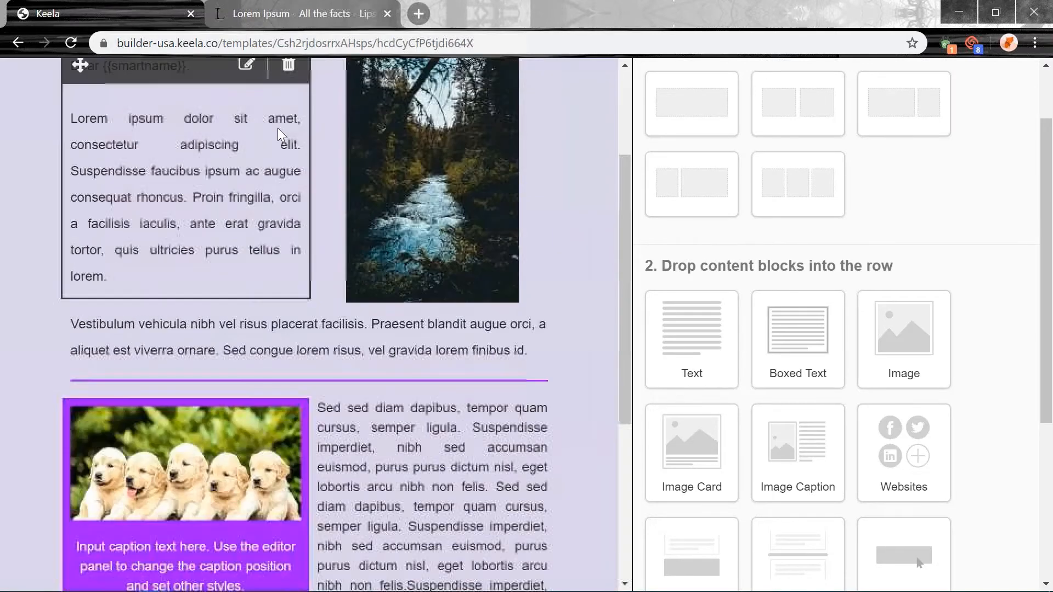
pyautogui.scroll(3, 195, 178)
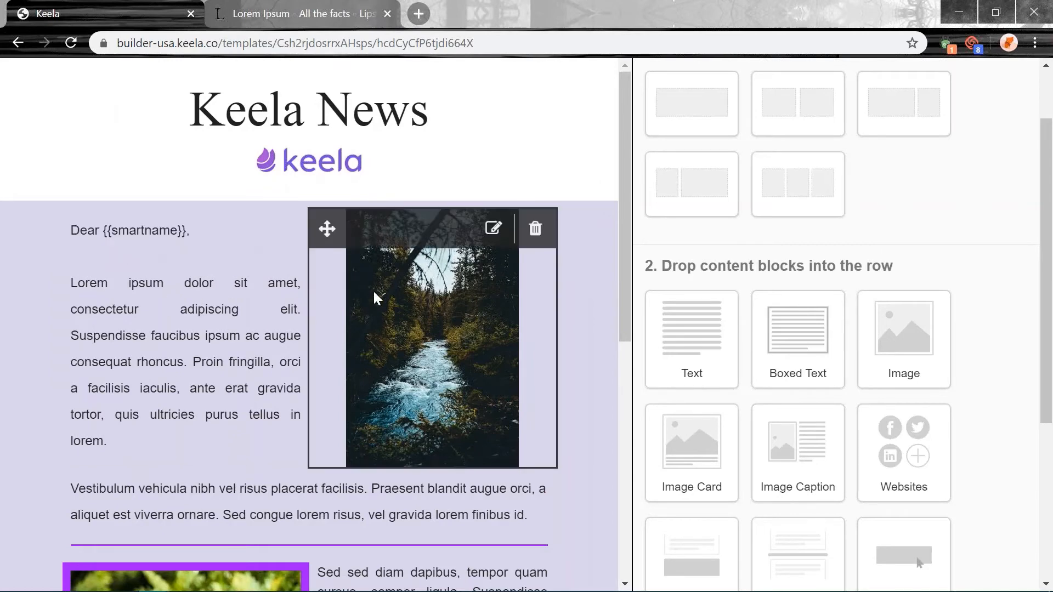
pyautogui.scroll(-3, 466, 247)
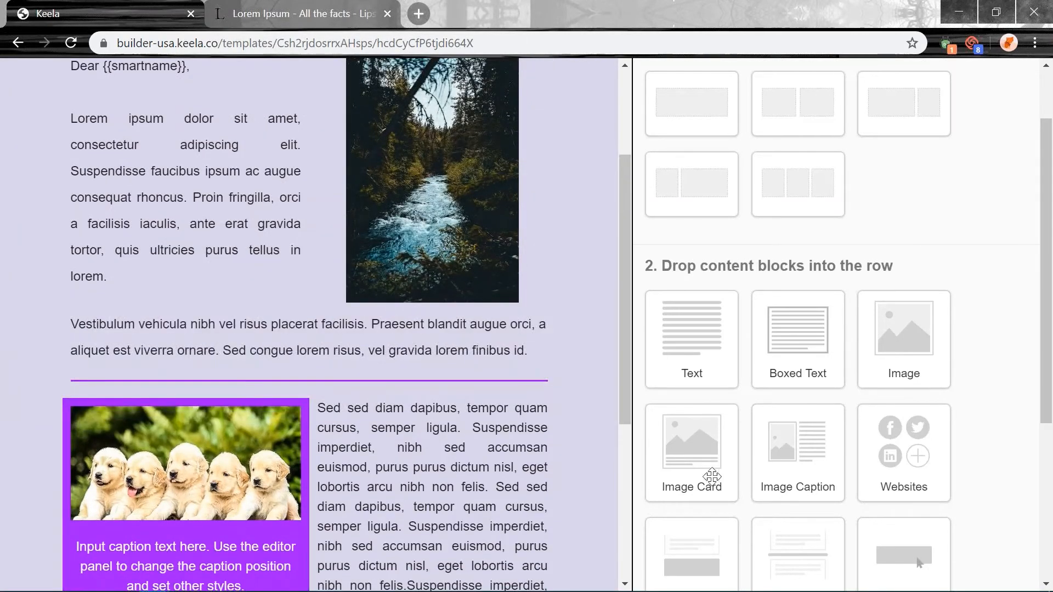
pyautogui.scroll(-6, 511, 366)
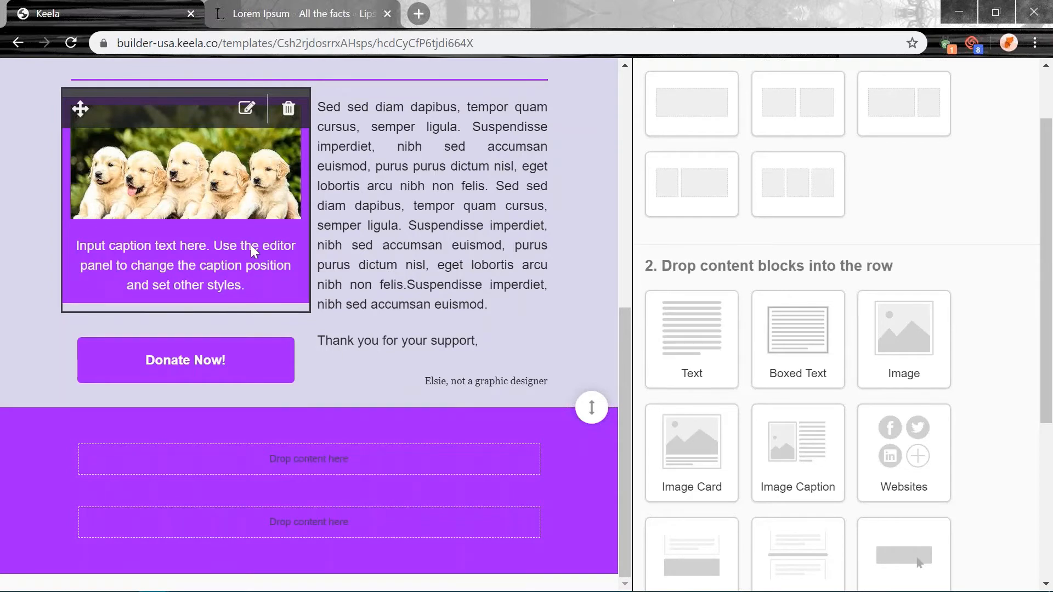
pyautogui.scroll(-5, 1004, 351)
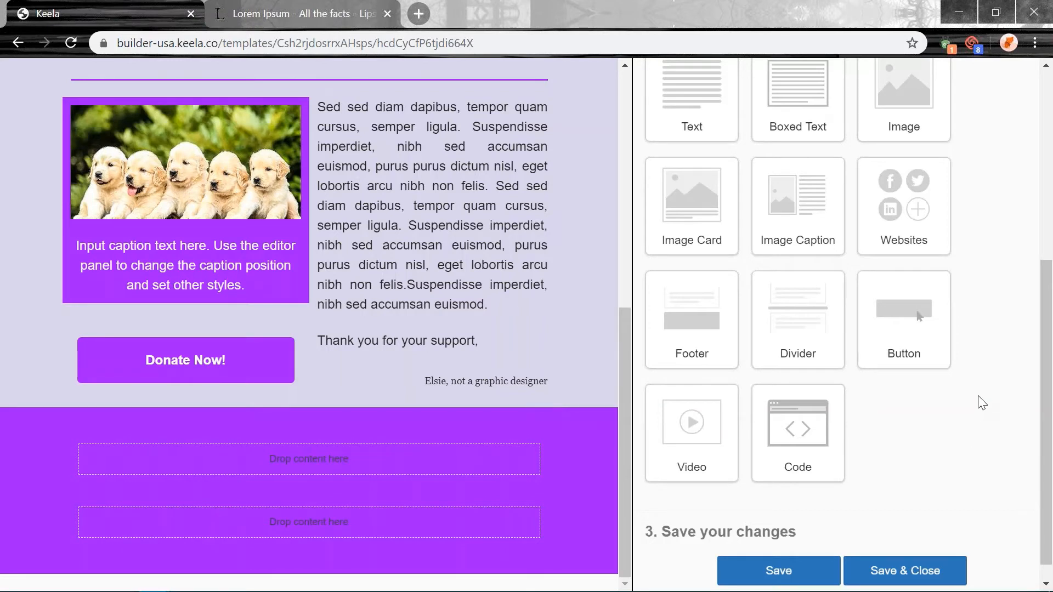
pyautogui.scroll(-1, 980, 402)
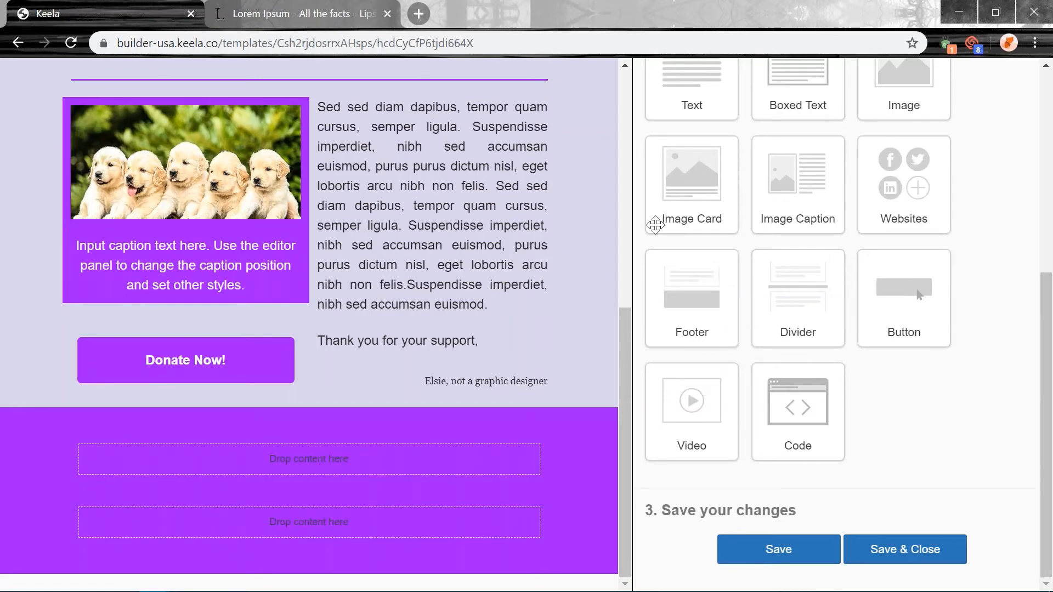
pyautogui.moveTo(699, 291); pyautogui.dragTo(373, 488)
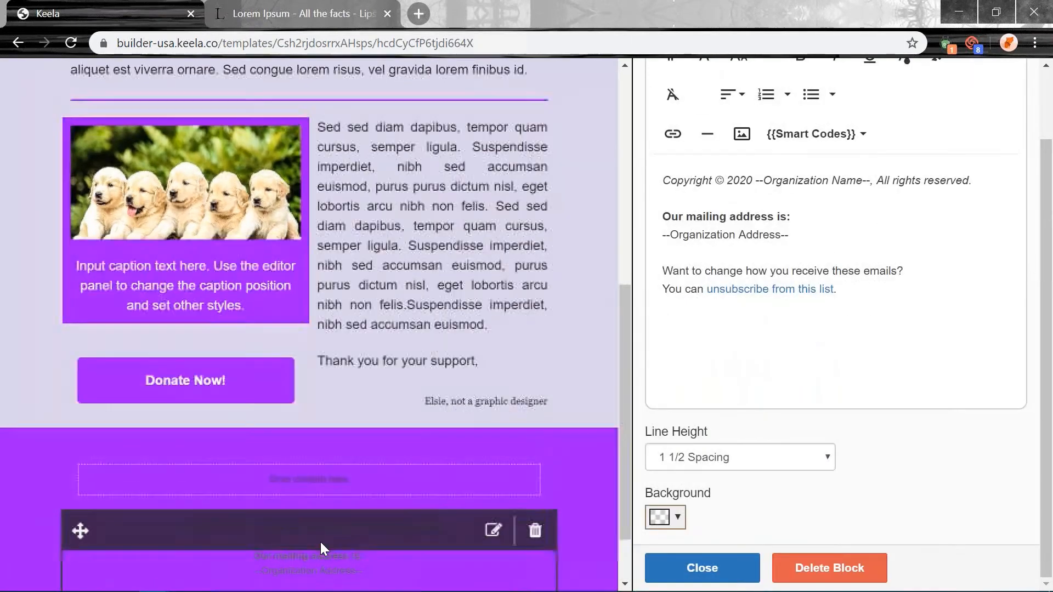
# Set the footer block's background to white #ffffff and its text color to black.
pyautogui.moveTo(884, 311); pyautogui.dragTo(599, 167)
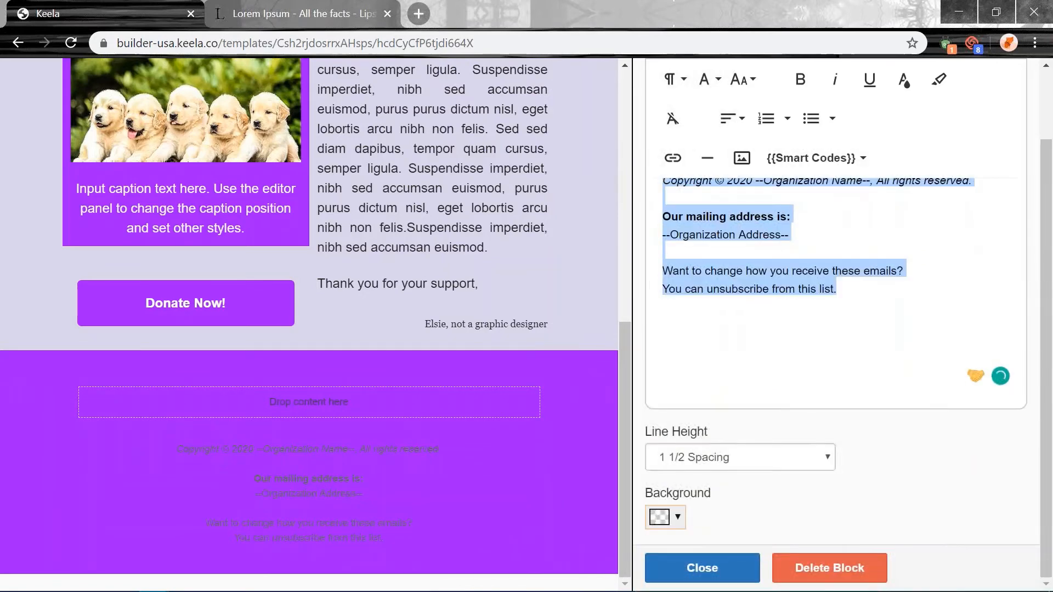
pyautogui.click(664, 517)
pyautogui.click(744, 330)
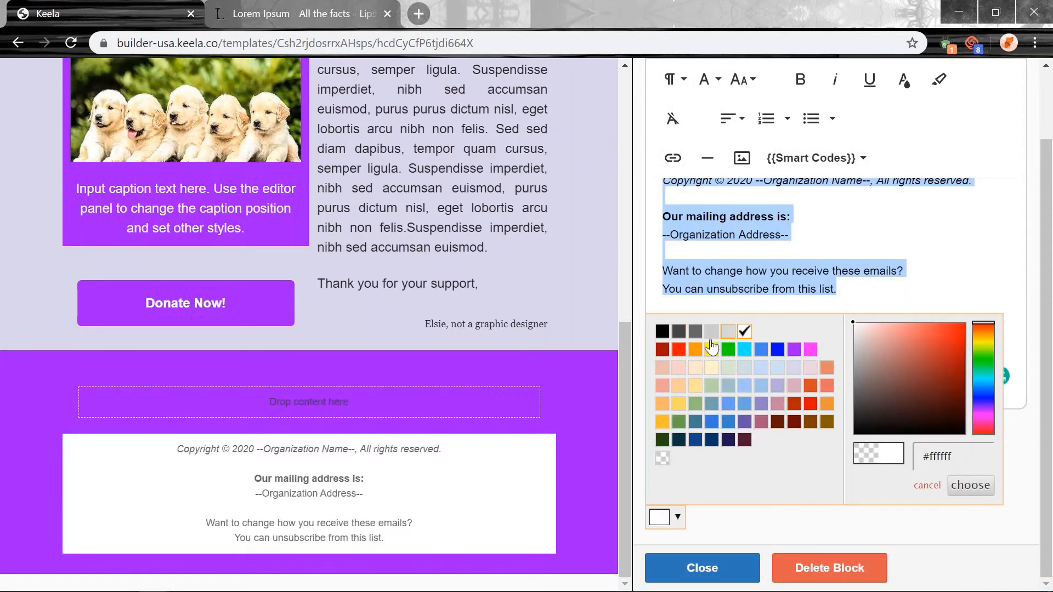
pyautogui.scroll(1, 707, 158)
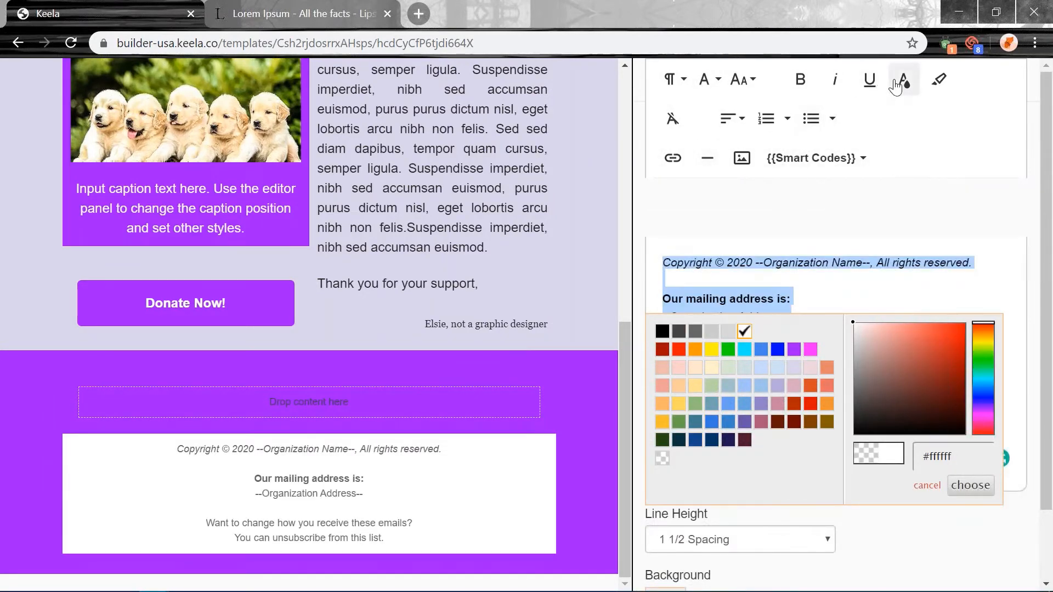
pyautogui.click(904, 79)
pyautogui.click(1025, 210)
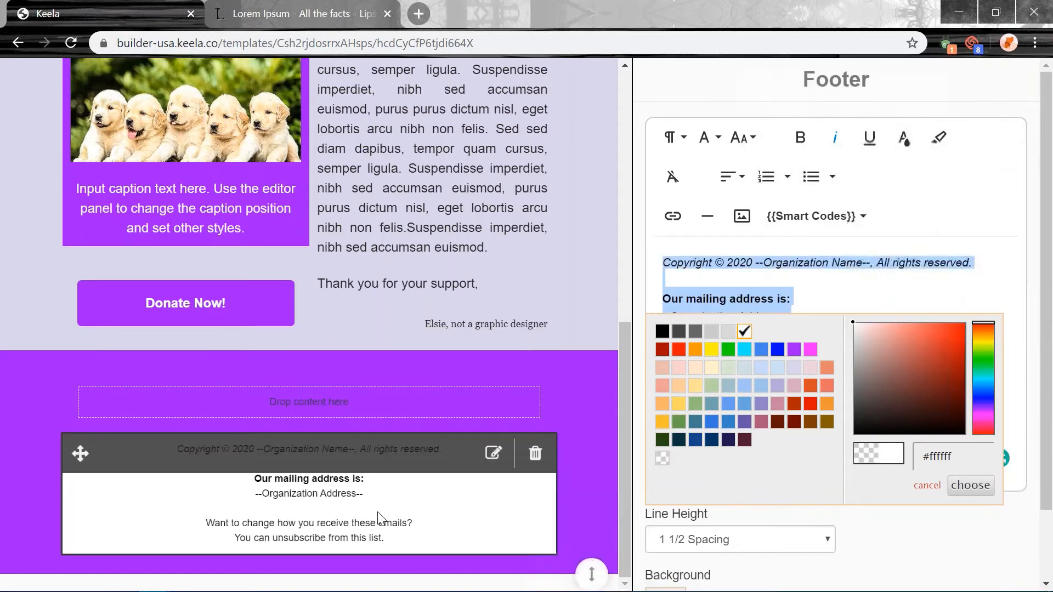
pyautogui.click(968, 229)
pyautogui.scroll(-2, 942, 318)
pyautogui.click(932, 318)
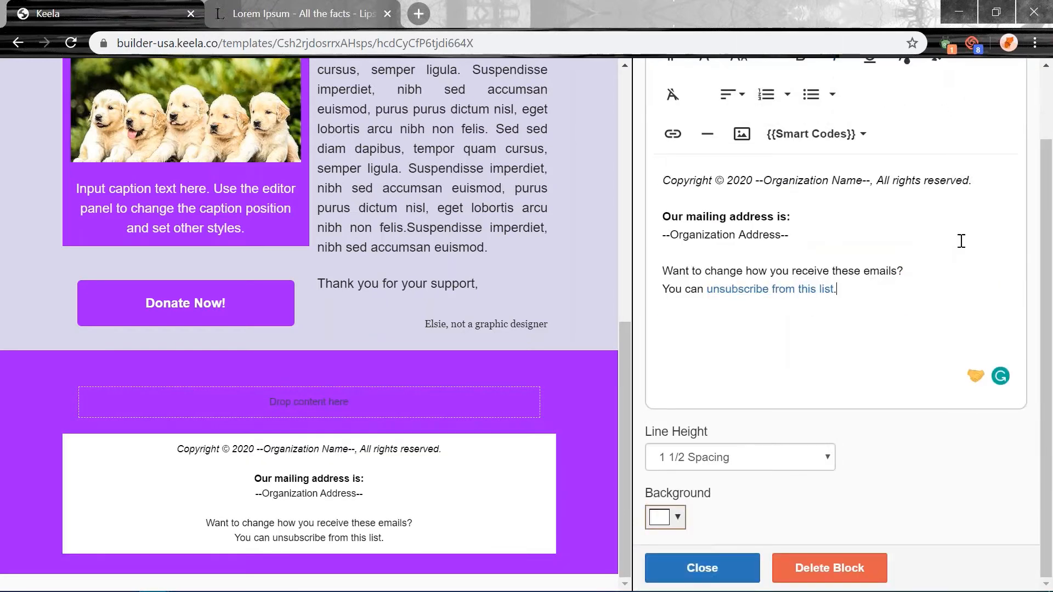
# Replace the "Organization Name" placeholder in the footer's copyright line with "Keela".
pyautogui.scroll(1, 877, 383)
pyautogui.scroll(-1, 896, 295)
pyautogui.moveTo(752, 180); pyautogui.dragTo(643, 183)
pyautogui.click(873, 228)
pyautogui.moveTo(862, 181); pyautogui.dragTo(767, 181)
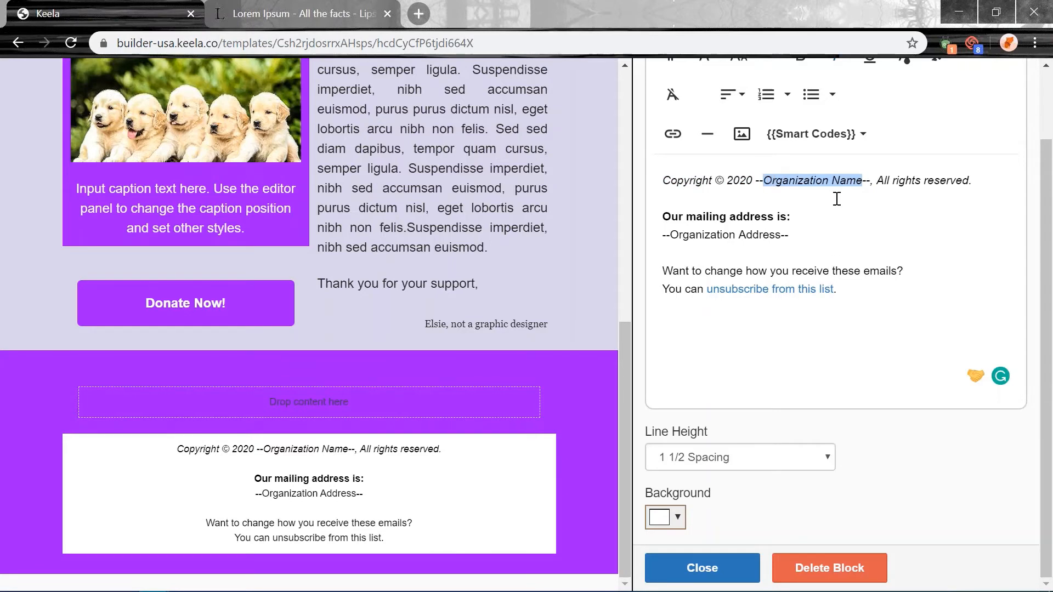
pyautogui.click(869, 181)
pyautogui.moveTo(862, 181); pyautogui.dragTo(764, 182)
pyautogui.write('Keela')
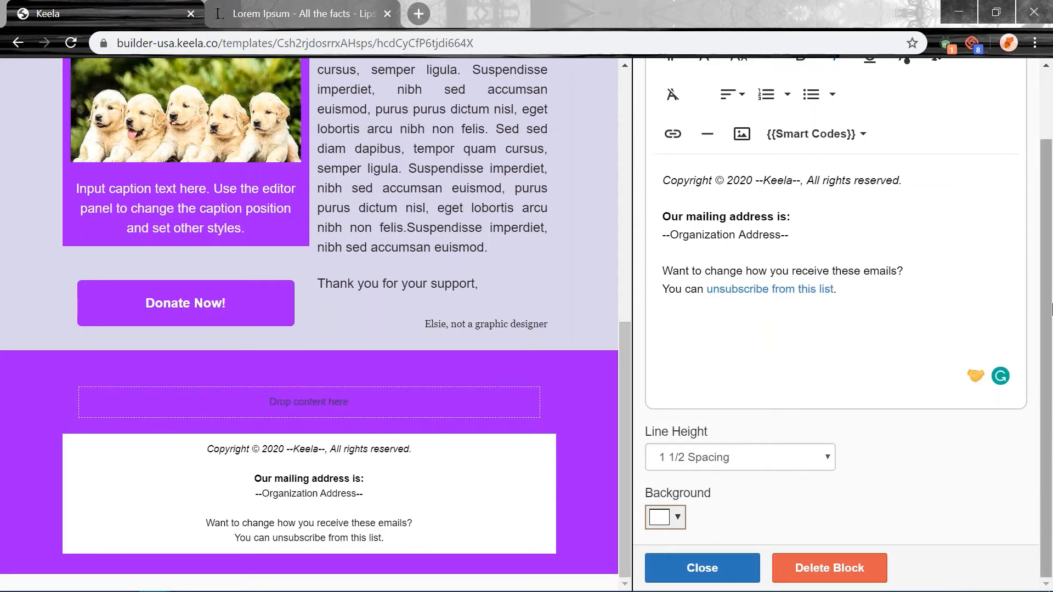
pyautogui.click(952, 213)
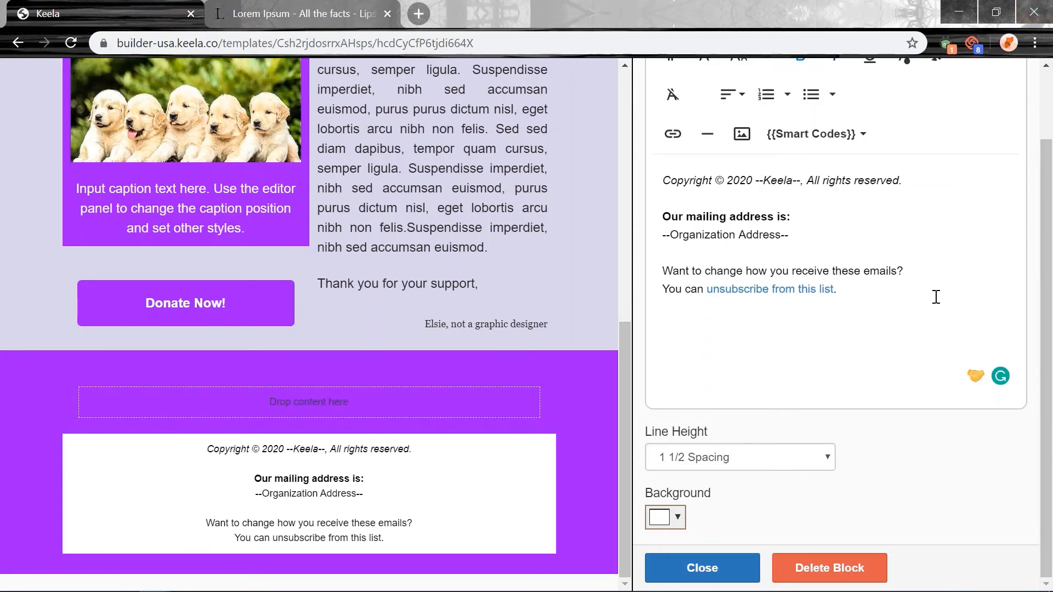
# Replace the "Organization Address" placeholder in the footer with the organization's mailing address.
pyautogui.moveTo(823, 233); pyautogui.dragTo(652, 236)
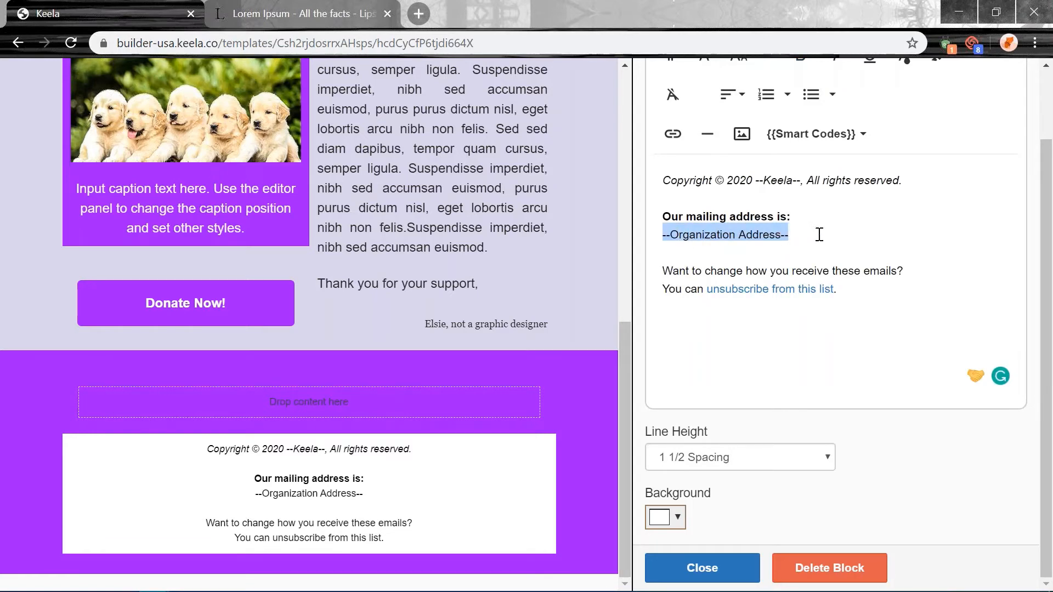
pyautogui.moveTo(817, 236); pyautogui.dragTo(665, 237)
pyautogui.write('123 ')
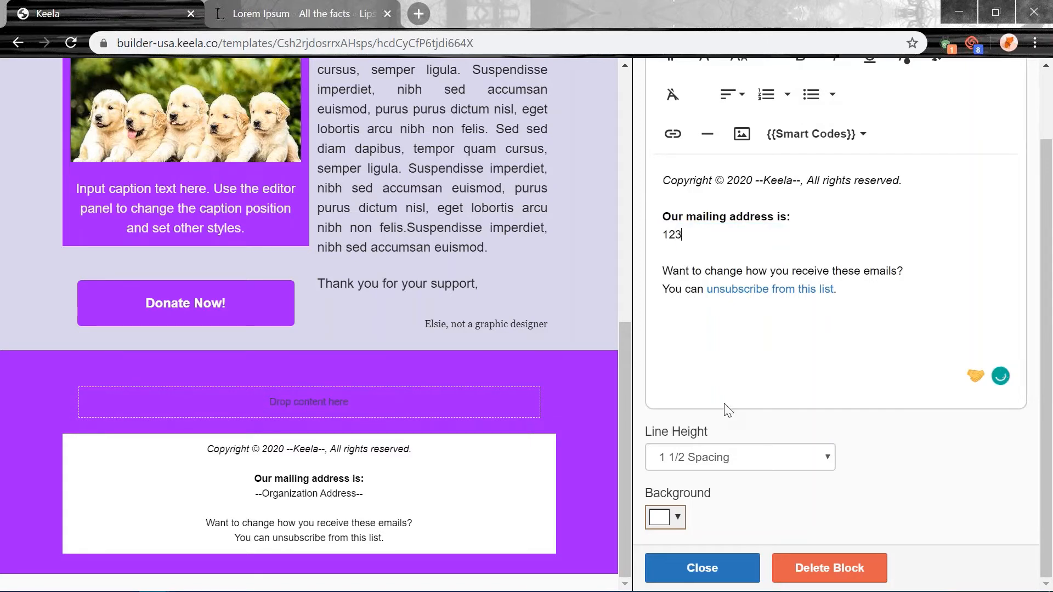
pyautogui.write('Disney ')
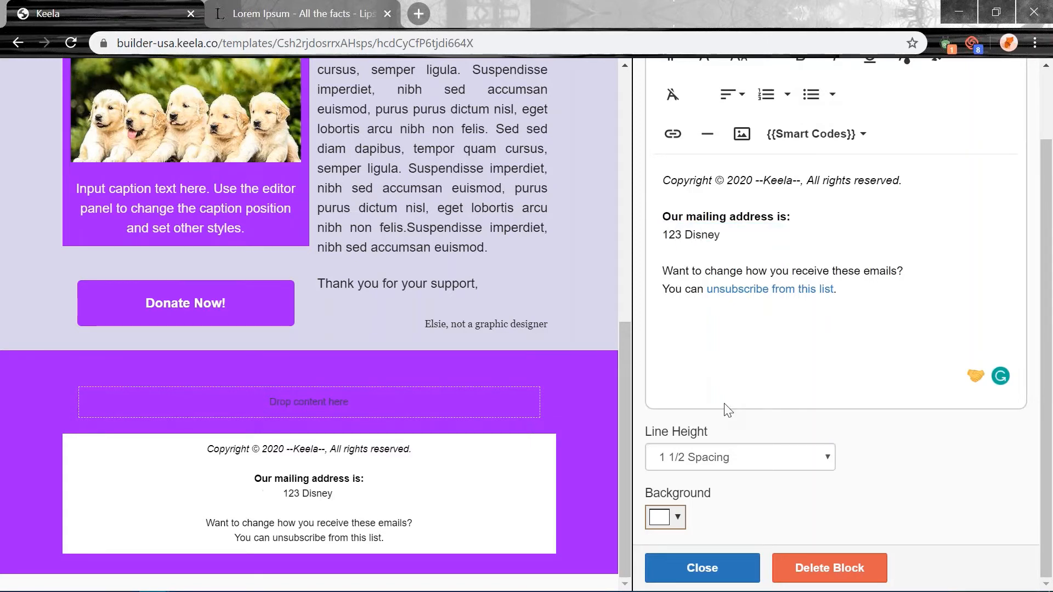
pyautogui.write('Road, USA')
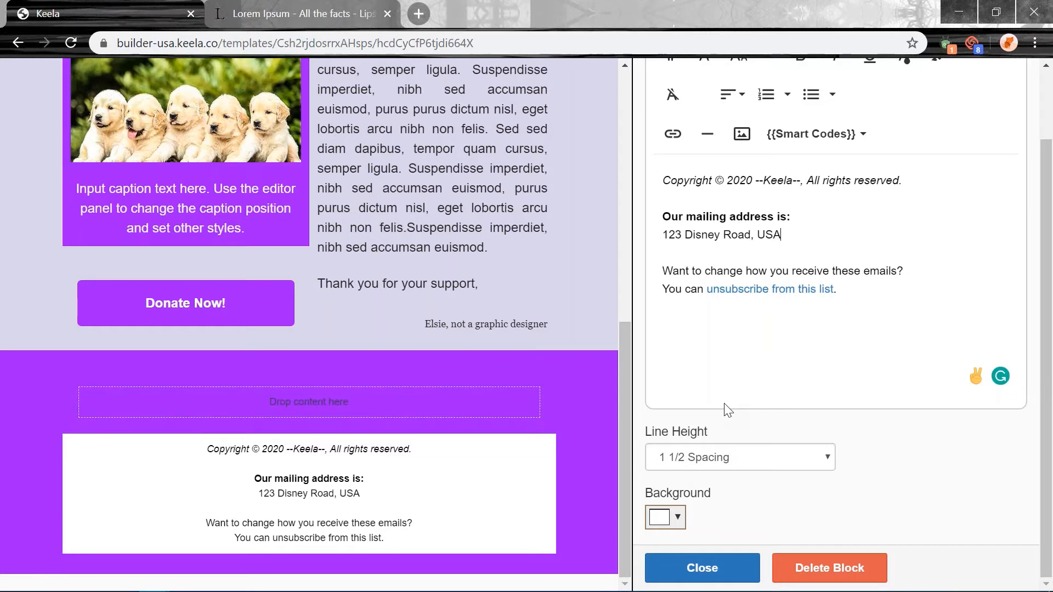
# Review the footer's mailing address and unsubscribe lines along with the block's heading.
pyautogui.tripleClick(804, 233)
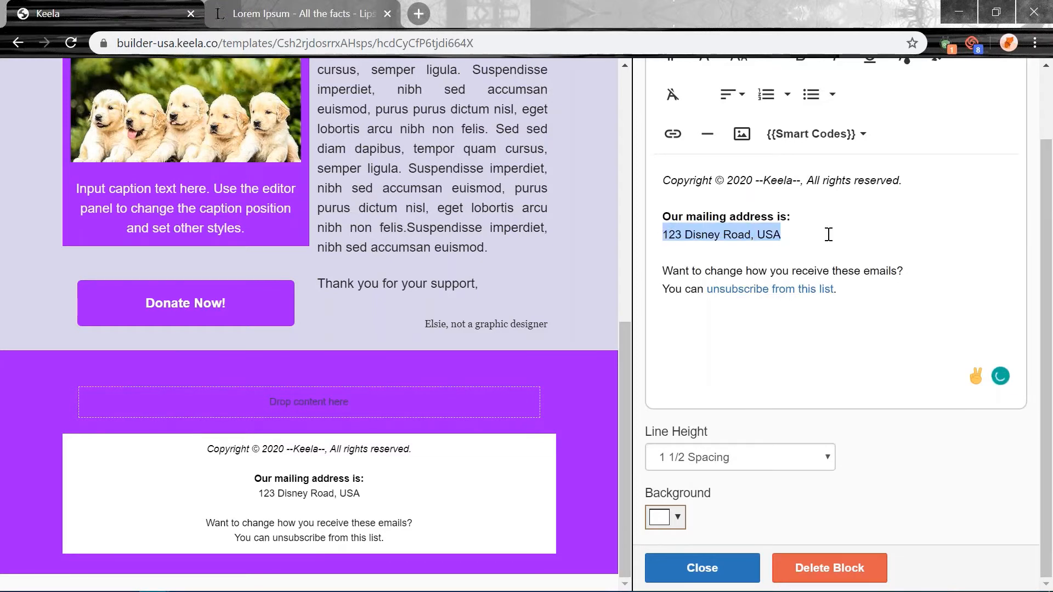
pyautogui.click(827, 235)
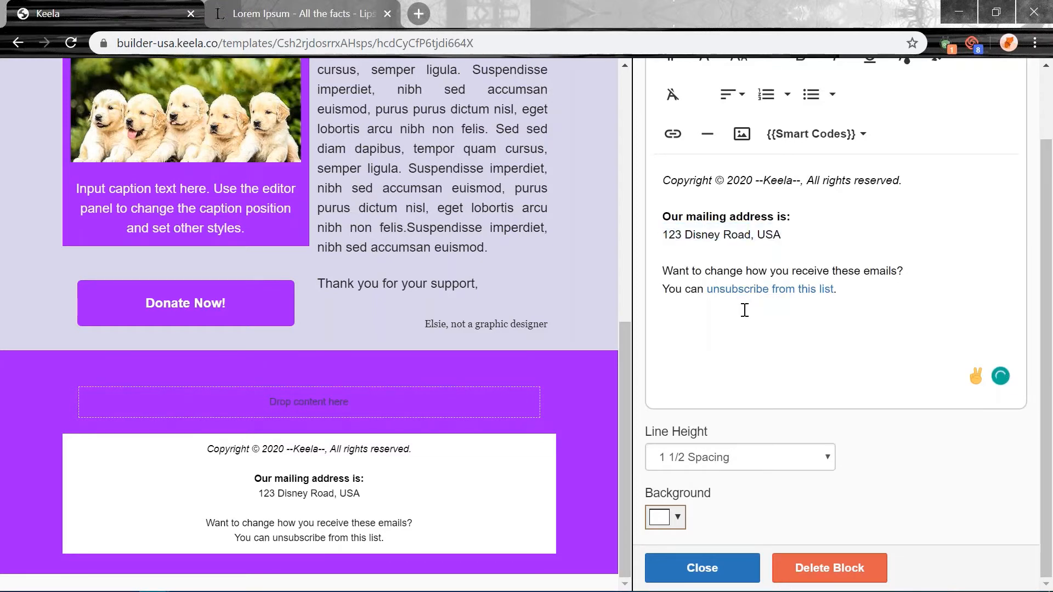
pyautogui.moveTo(802, 233); pyautogui.dragTo(651, 218)
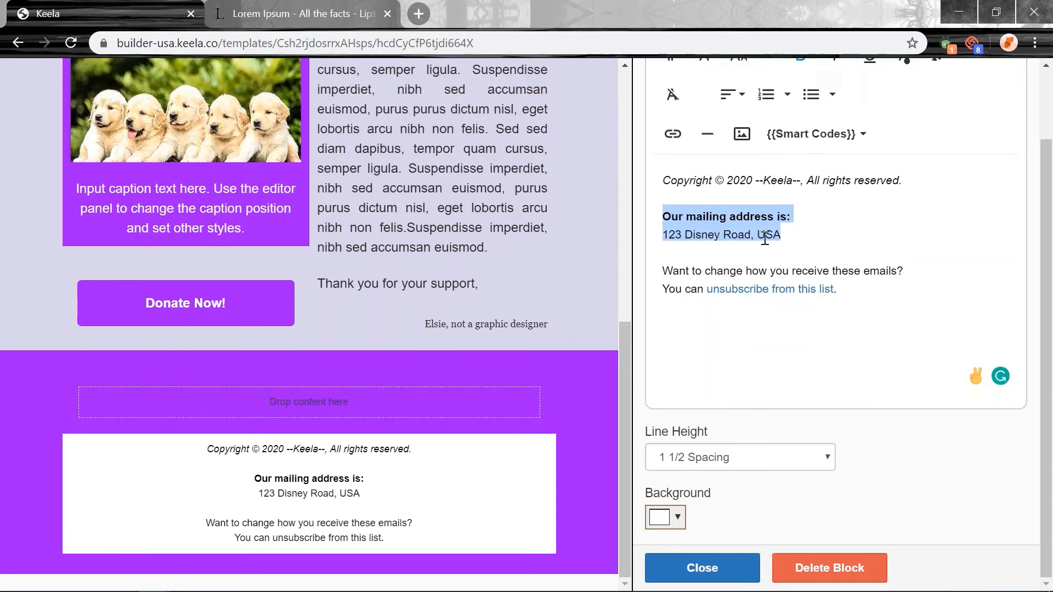
pyautogui.moveTo(906, 253); pyautogui.dragTo(636, 220)
pyautogui.click(895, 286)
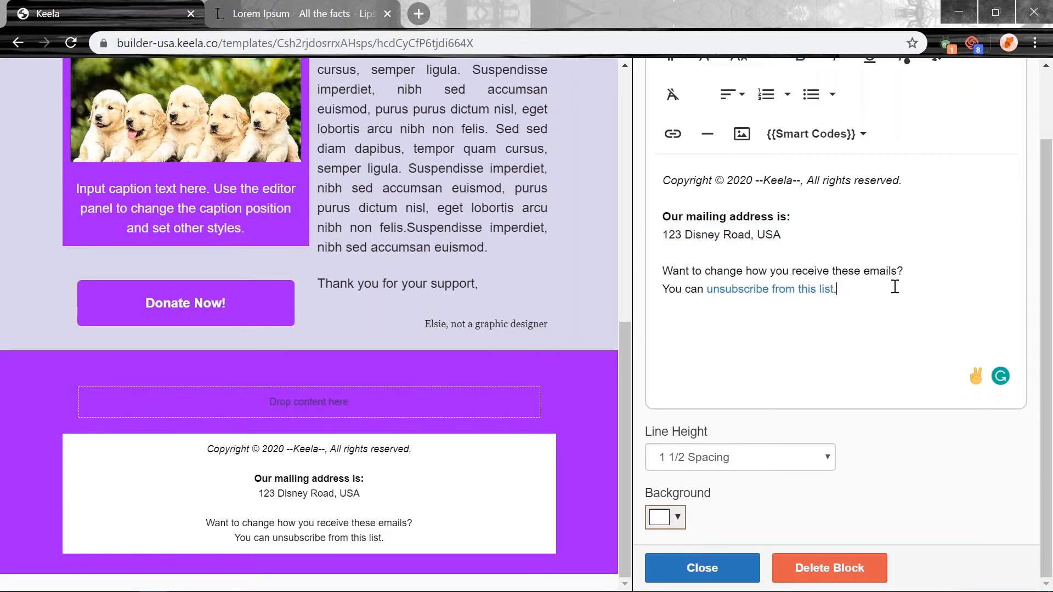
pyautogui.tripleClick(816, 264)
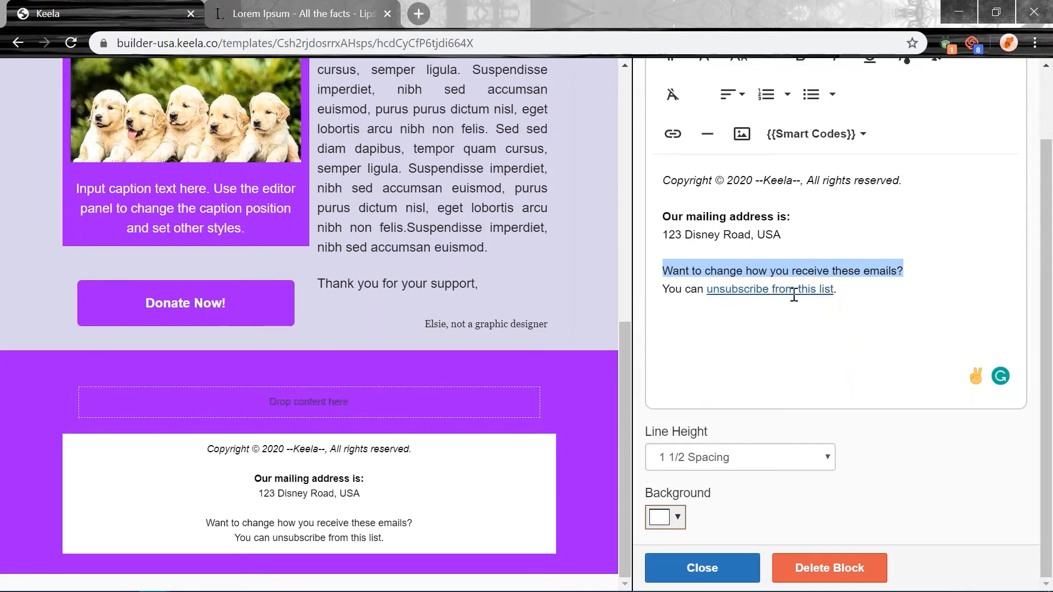
pyautogui.click(865, 289)
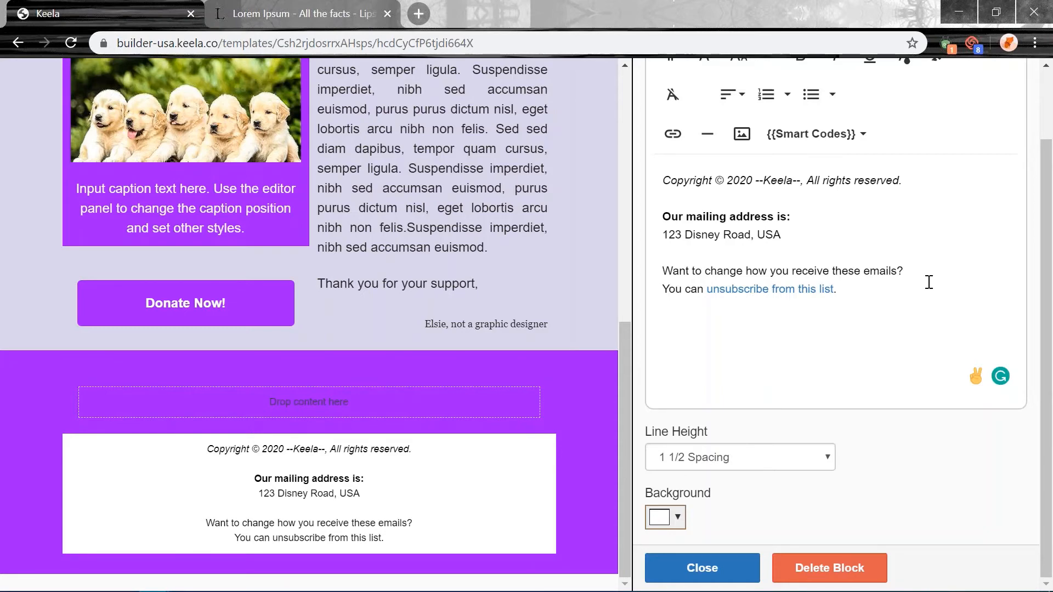
pyautogui.scroll(2, 947, 260)
pyautogui.moveTo(878, 82); pyautogui.dragTo(782, 88)
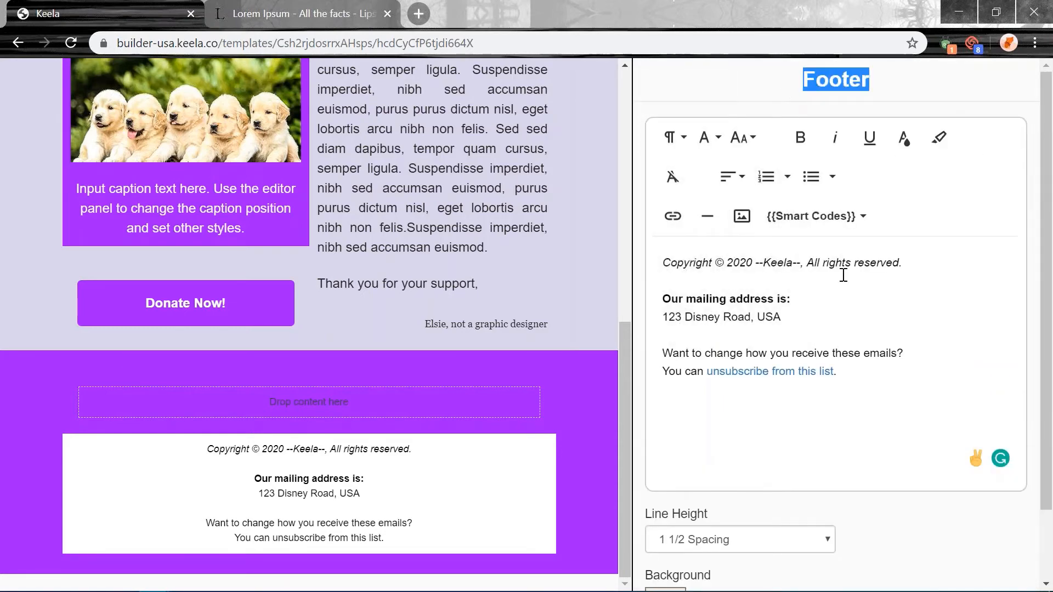
pyautogui.scroll(-2, 881, 401)
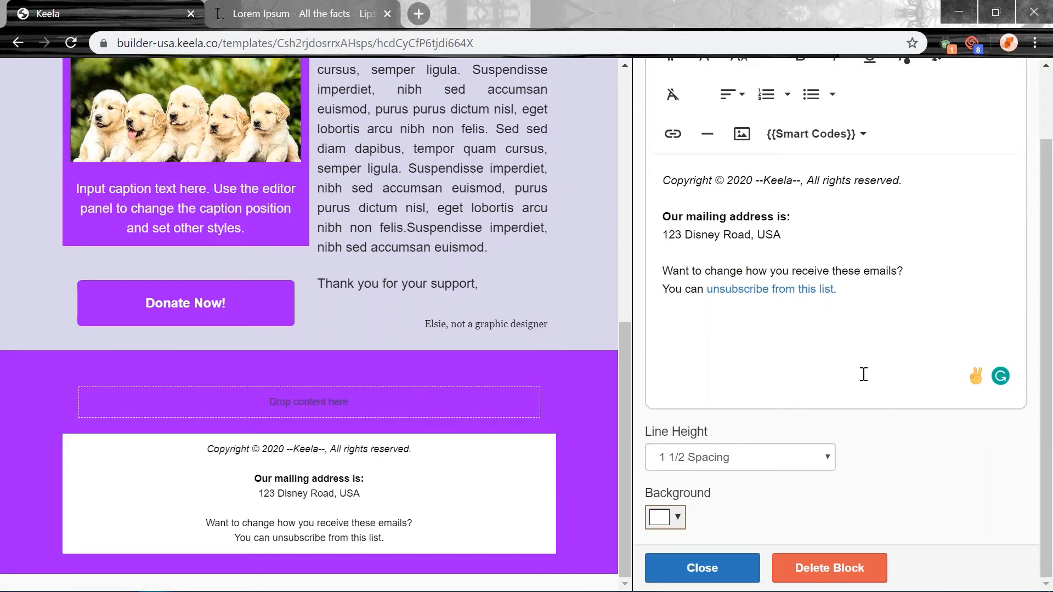
# Change all of the footer block's text to white.
pyautogui.moveTo(882, 307); pyautogui.dragTo(661, 176)
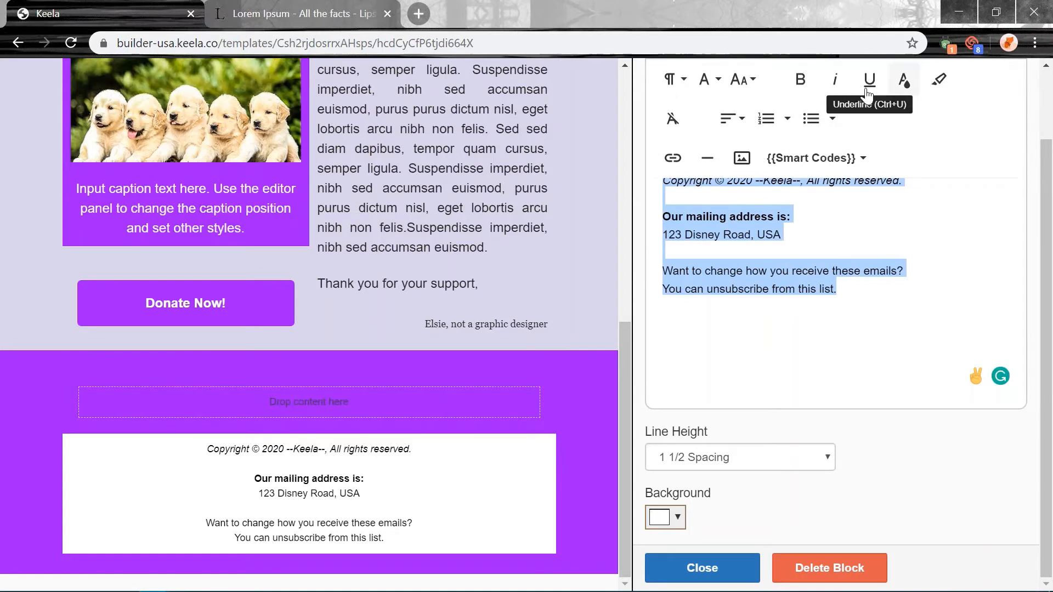
pyautogui.click(904, 79)
pyautogui.click(961, 174)
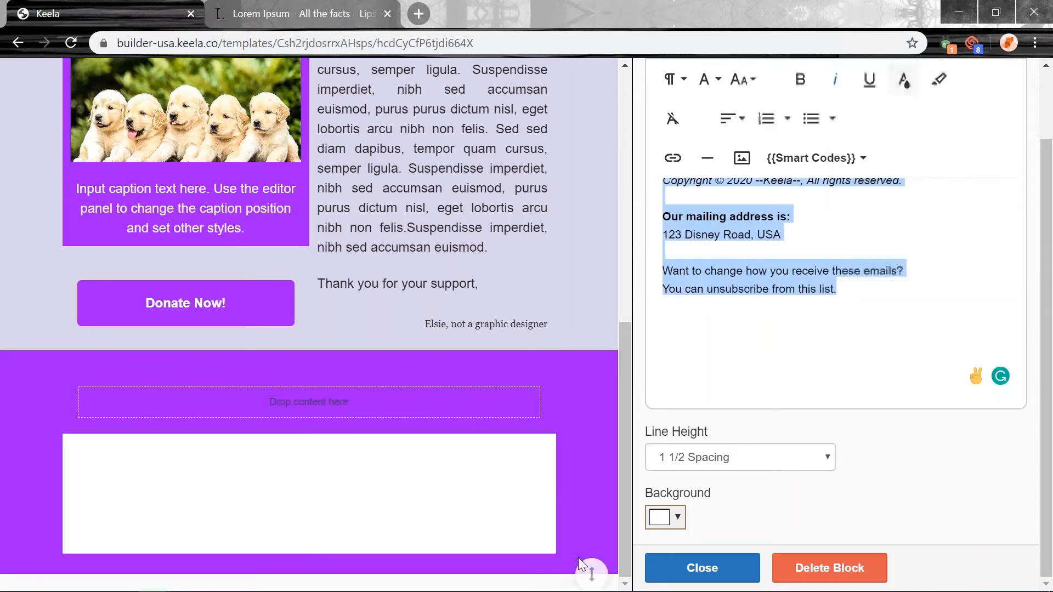
# Set the footer block's background to purple #9900ff and close the block's settings.
pyautogui.click(678, 517)
pyautogui.click(794, 350)
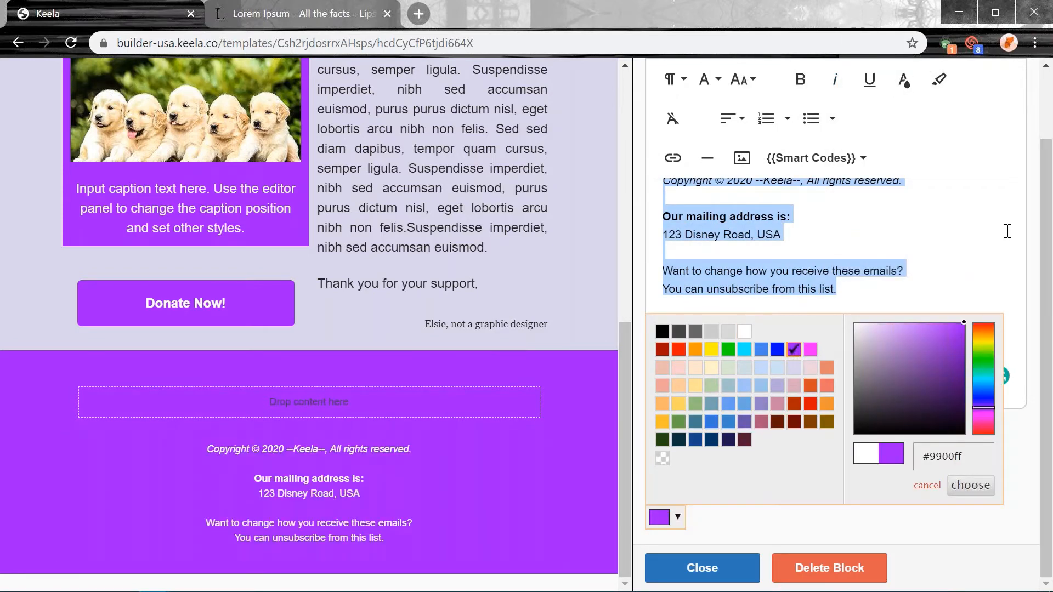
pyautogui.click(1004, 224)
pyautogui.click(587, 282)
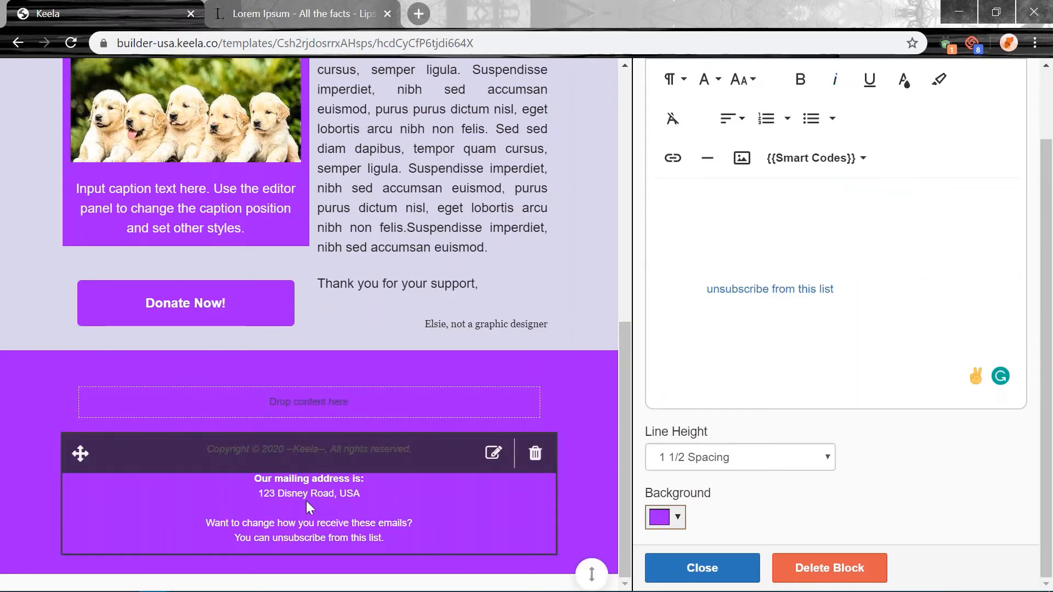
pyautogui.scroll(1, 280, 511)
pyautogui.scroll(15, 278, 511)
pyautogui.scroll(-15, 348, 265)
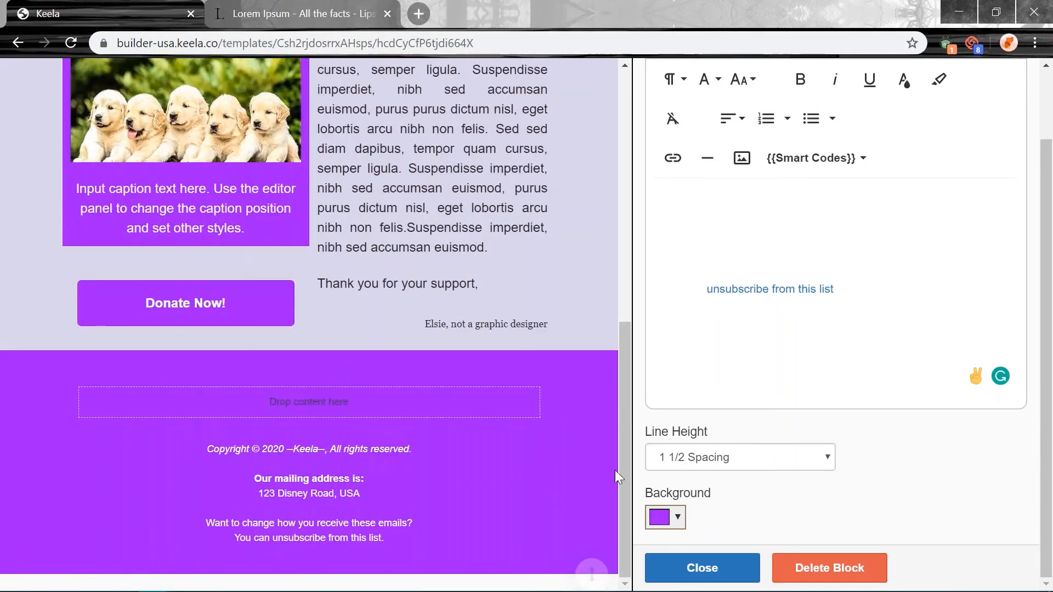
pyautogui.moveTo(324, 494)
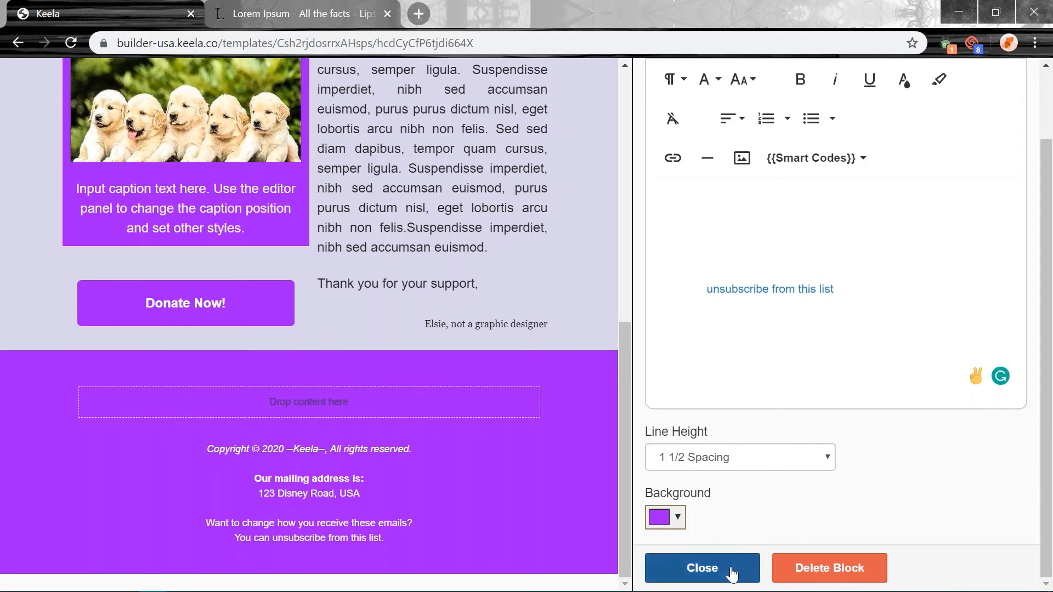
pyautogui.click(693, 573)
# Add a Websites block to the empty row above the copyright text in the purple footer section.
pyautogui.scroll(-5, 965, 329)
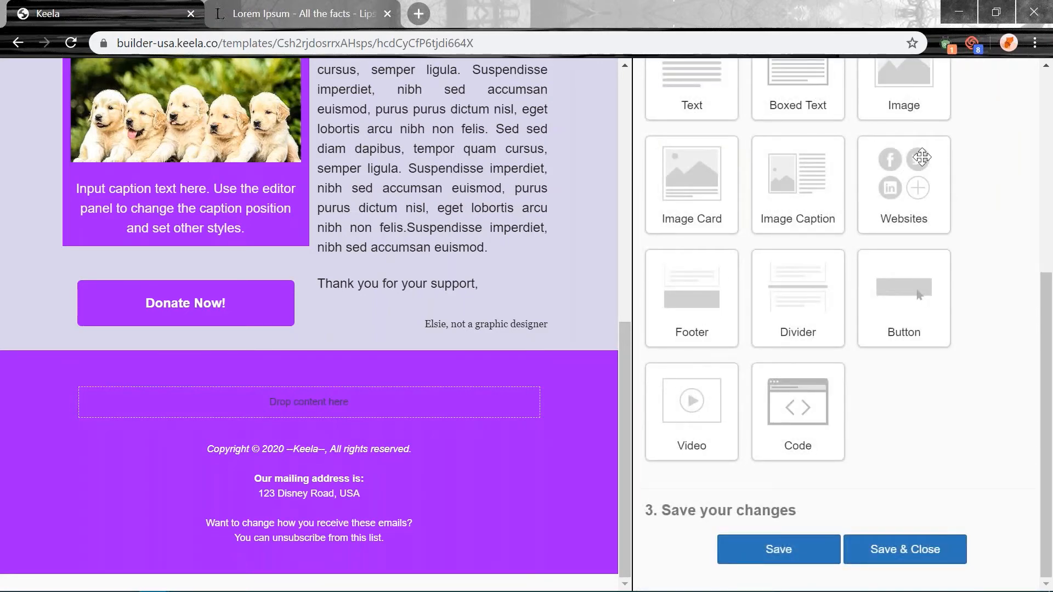
pyautogui.moveTo(904, 167); pyautogui.dragTo(390, 398)
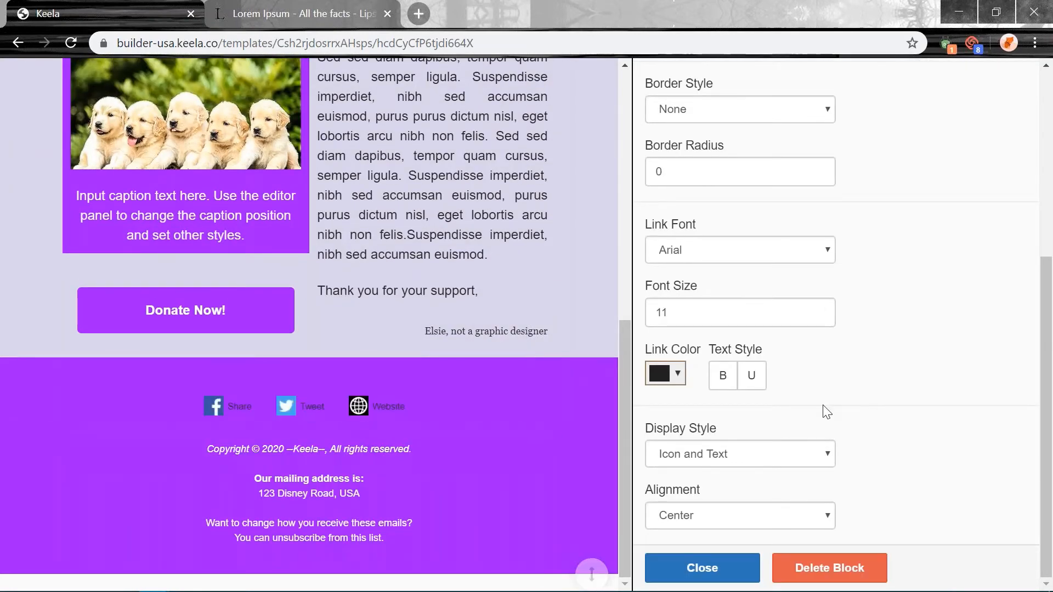
pyautogui.scroll(6, 823, 428)
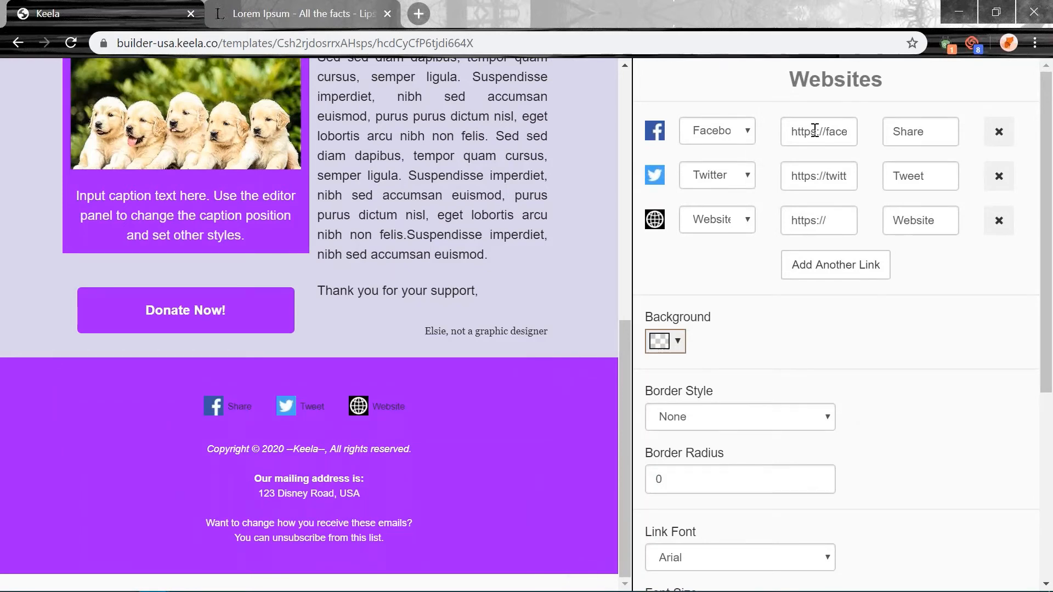
# Change the Websites block's second link to Instagram and its third link to Twitter.
pyautogui.moveTo(799, 132); pyautogui.dragTo(876, 137)
pyautogui.click(968, 329)
pyautogui.moveTo(789, 131); pyautogui.dragTo(889, 128)
pyautogui.moveTo(814, 181); pyautogui.dragTo(874, 176)
pyautogui.click(705, 218)
pyautogui.click(707, 183)
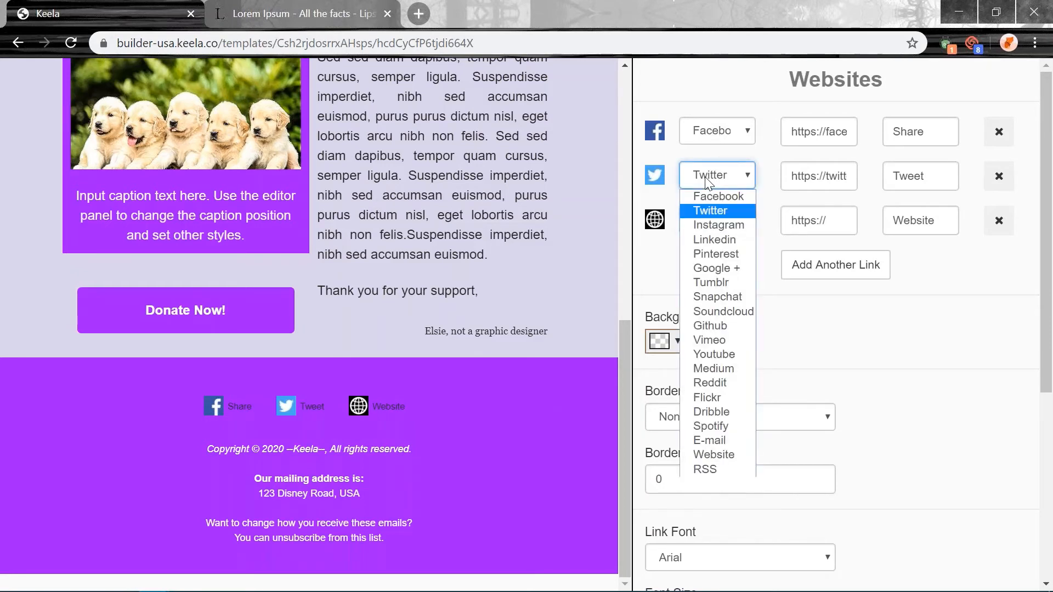
pyautogui.click(712, 222)
pyautogui.click(723, 222)
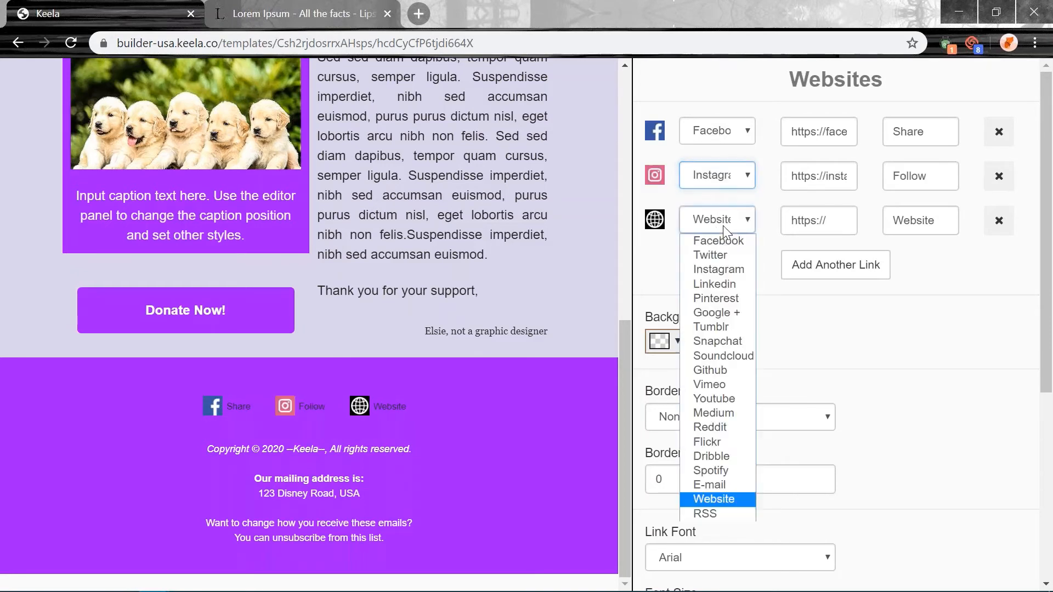
pyautogui.click(717, 256)
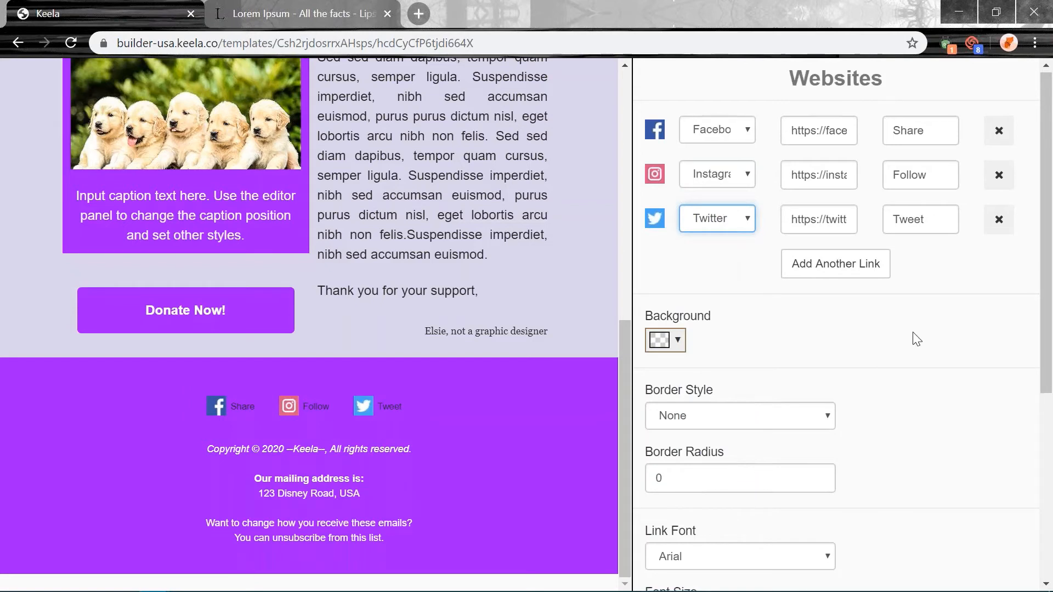
# Set the display style of the social links to Icon Only.
pyautogui.scroll(-5, 817, 329)
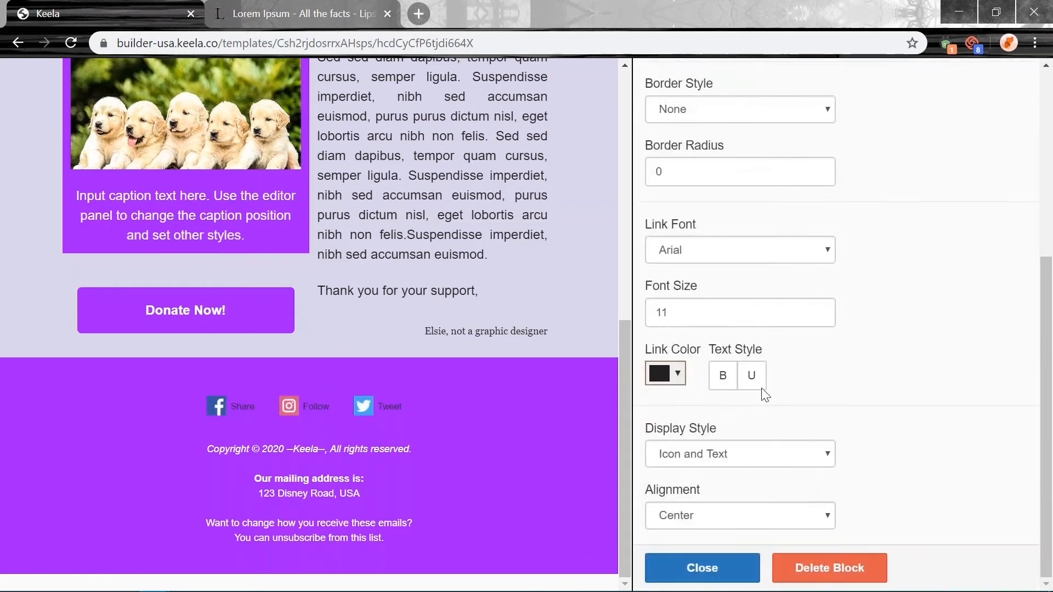
pyautogui.click(691, 456)
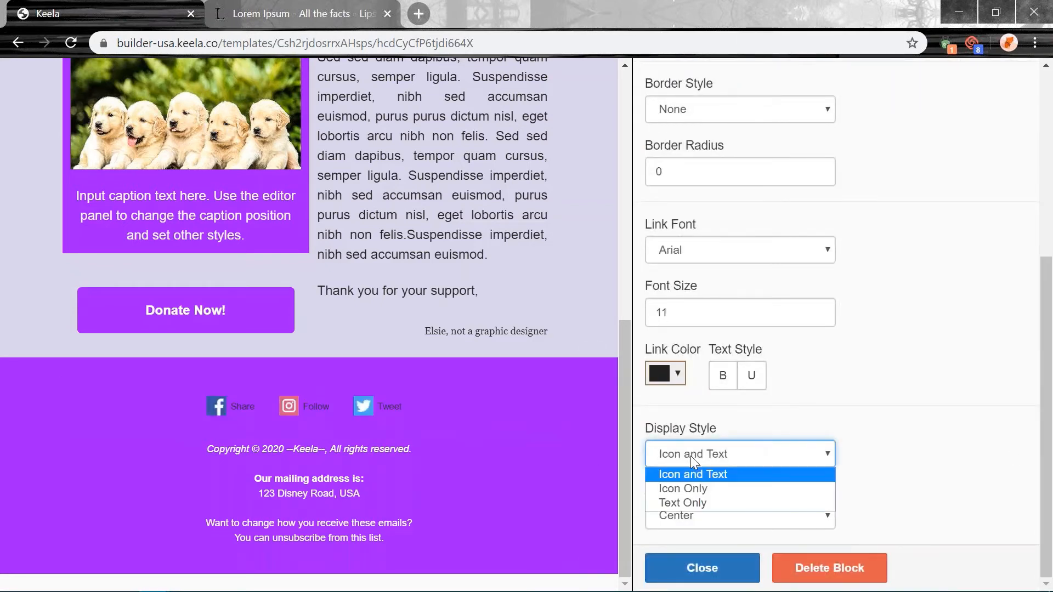
pyautogui.click(689, 489)
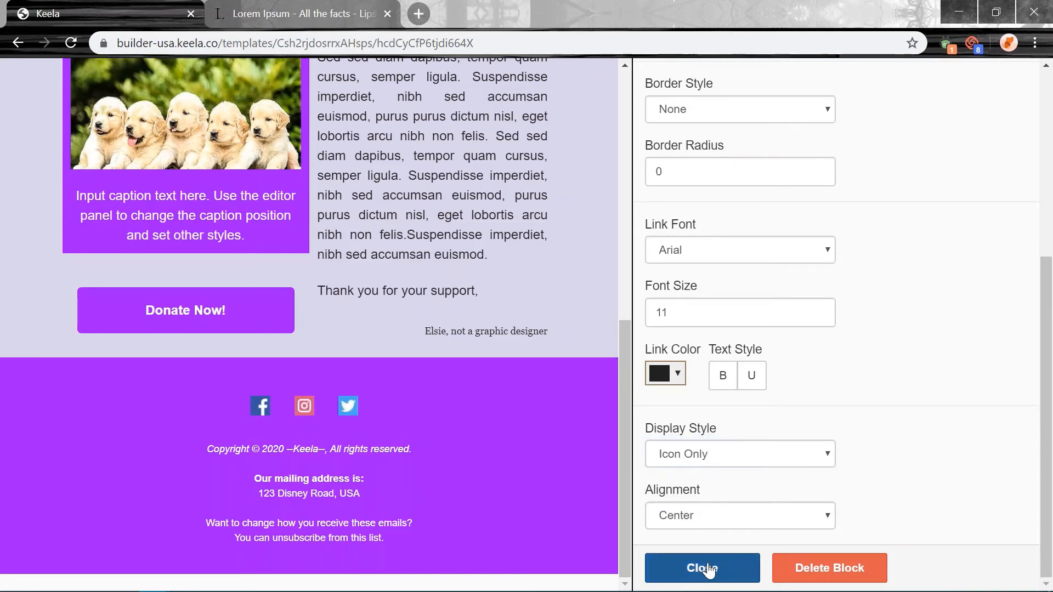
# Set the Websites block's border radius to 20 and close the block's settings.
pyautogui.scroll(1, 919, 450)
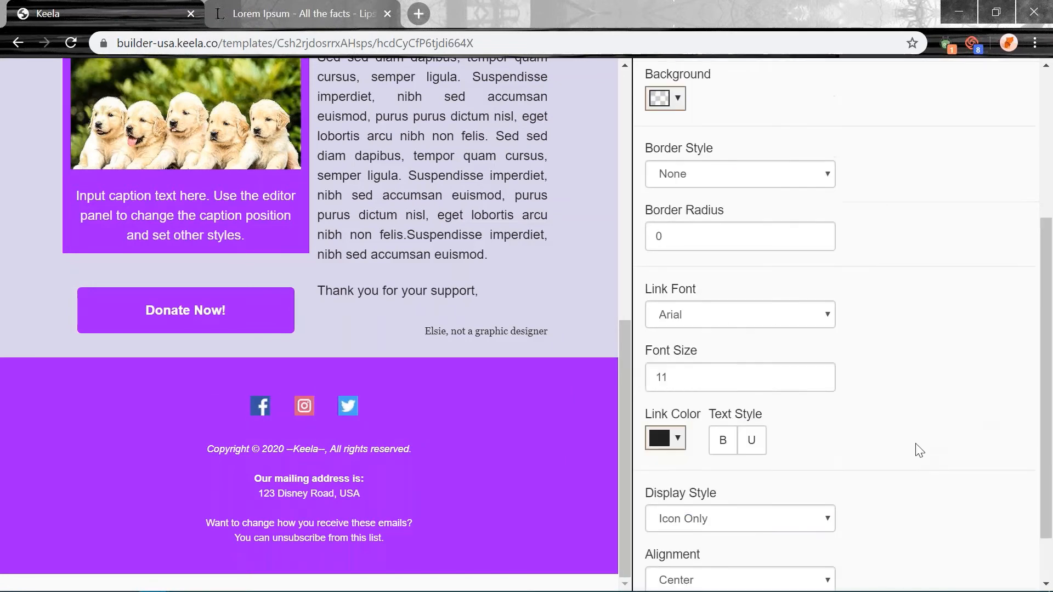
pyautogui.scroll(3, 919, 449)
pyautogui.scroll(-3, 877, 383)
pyautogui.scroll(2, 704, 229)
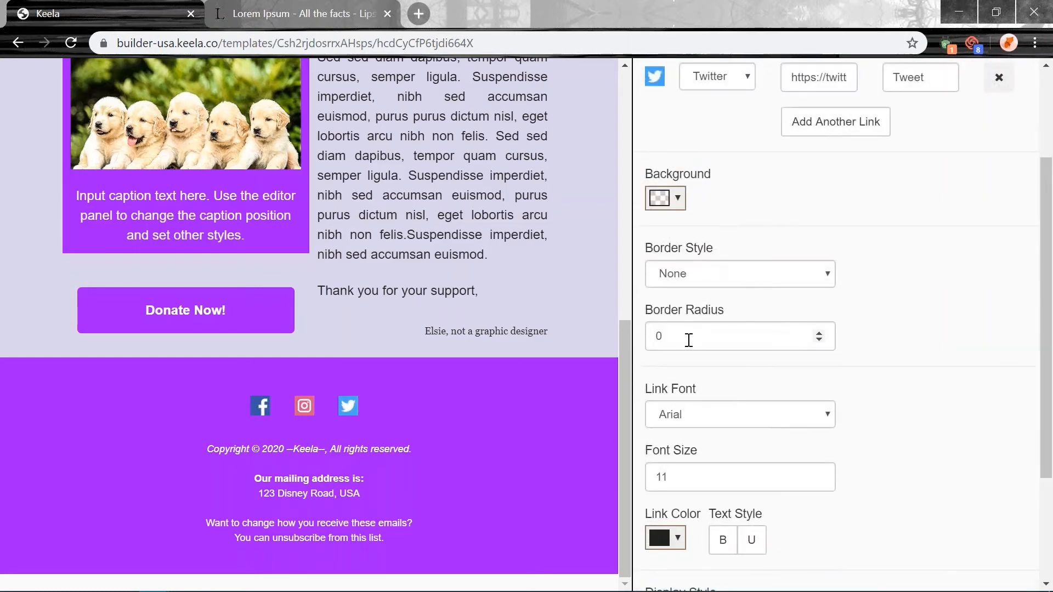
pyautogui.click(802, 337)
pyautogui.hotkey('ctrl', 'a')
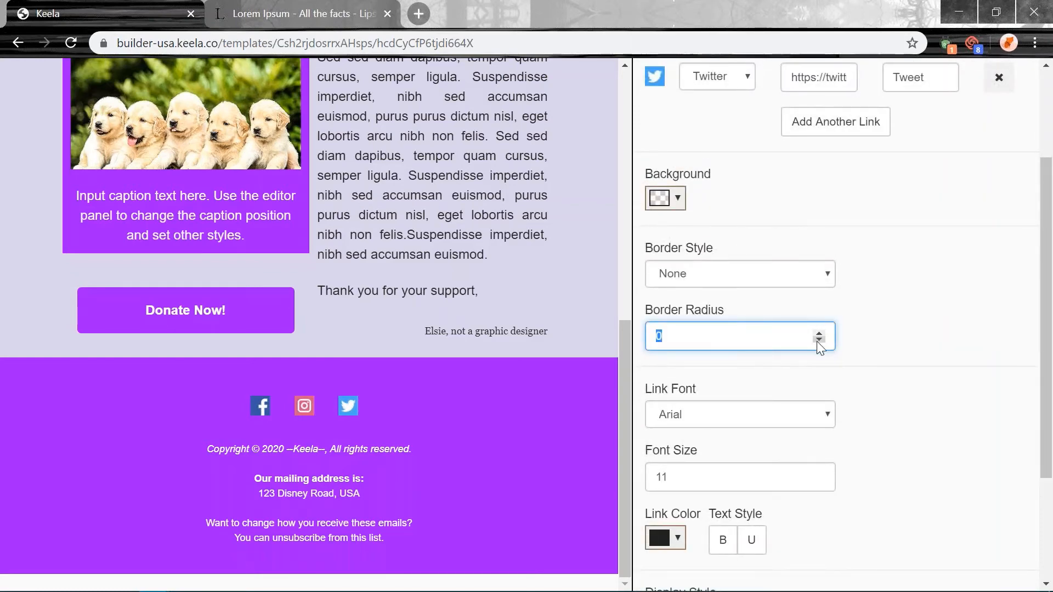
pyautogui.write('3')
pyautogui.hotkey('ctrl', 'a')
pyautogui.write('20')
pyautogui.click(952, 291)
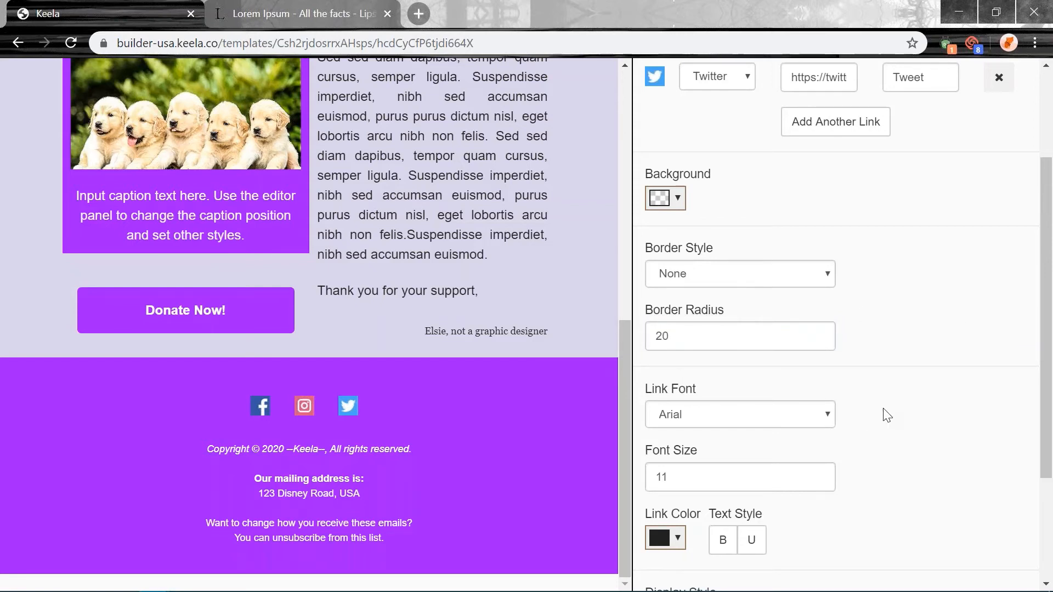
pyautogui.scroll(-3, 877, 419)
pyautogui.scroll(5, 869, 439)
pyautogui.scroll(-5, 872, 455)
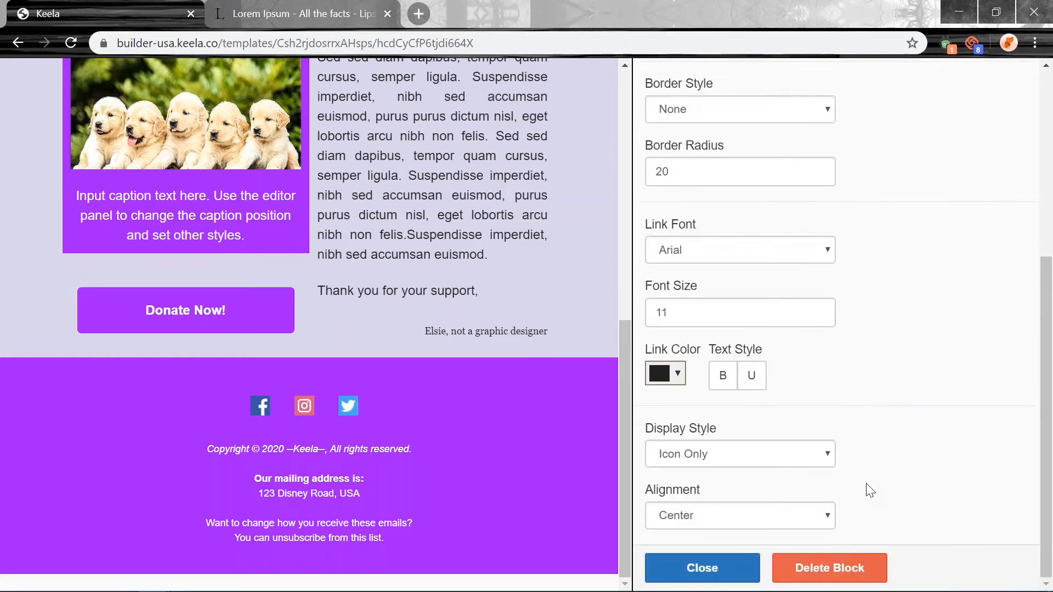
pyautogui.click(701, 570)
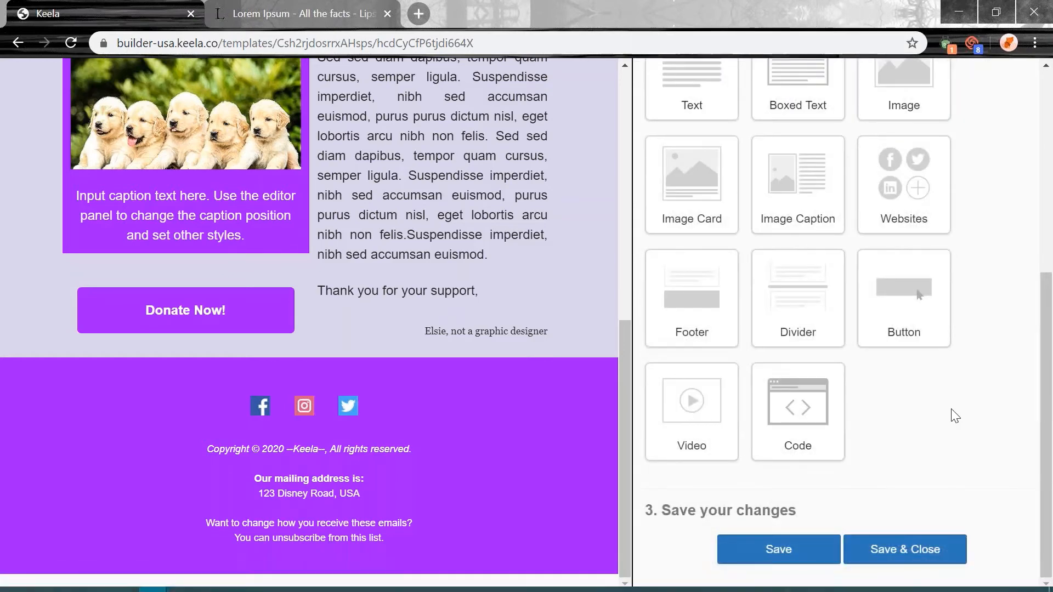
pyautogui.scroll(10, 951, 418)
pyautogui.scroll(15, 263, 384)
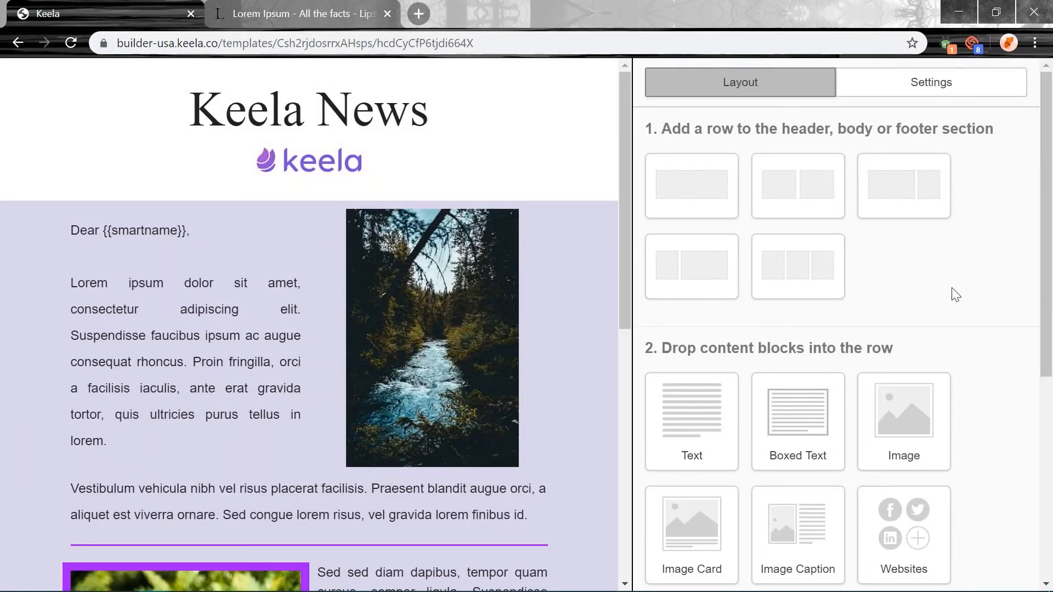
pyautogui.scroll(-6, 956, 295)
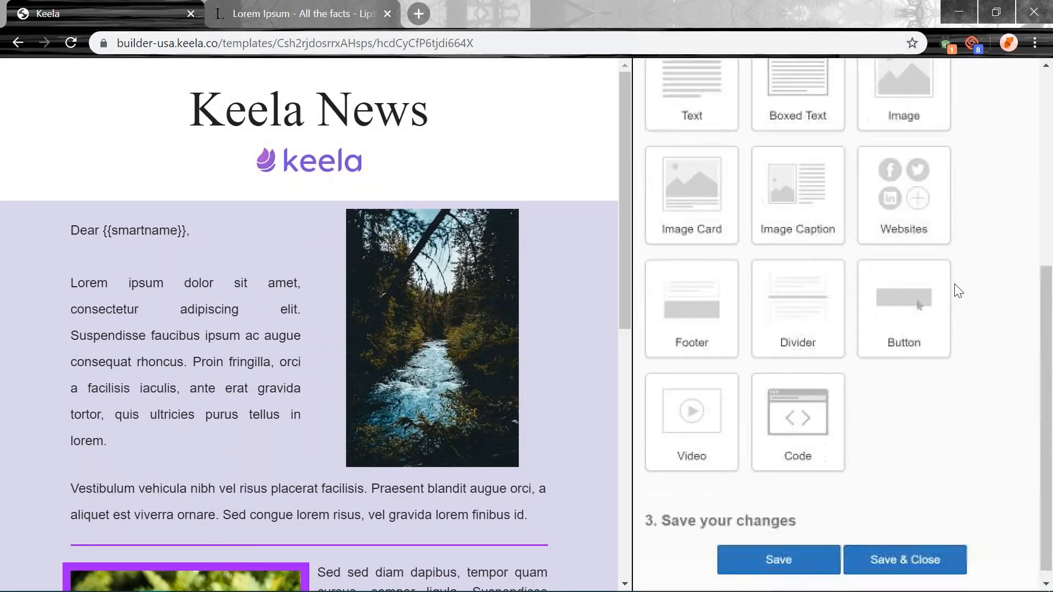
# Save and close the newsletter template, review its full preview from header to footer, and close the preview.
pyautogui.click(901, 561)
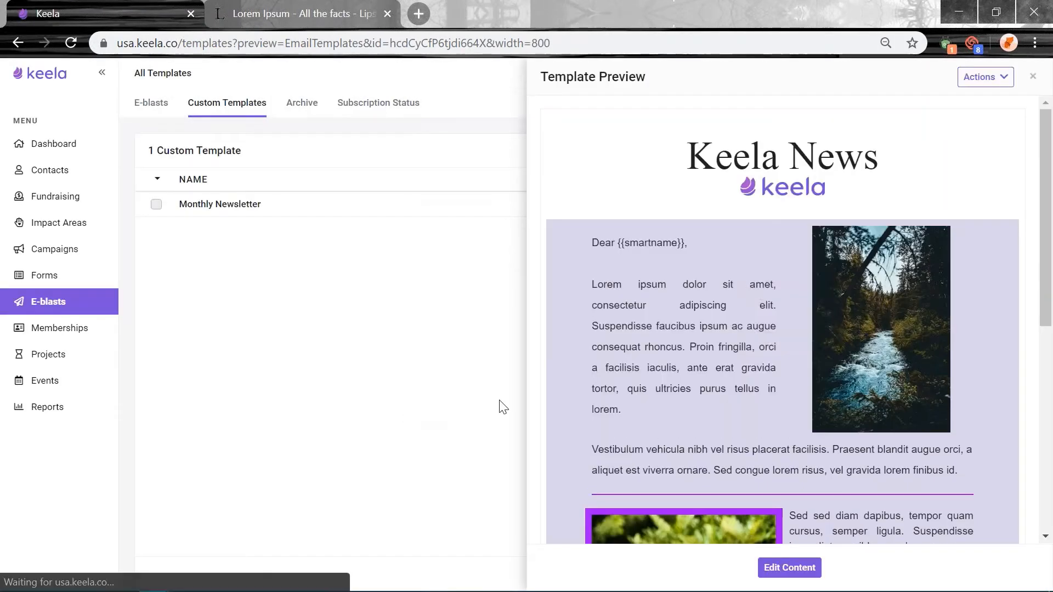
pyautogui.scroll(-8, 919, 361)
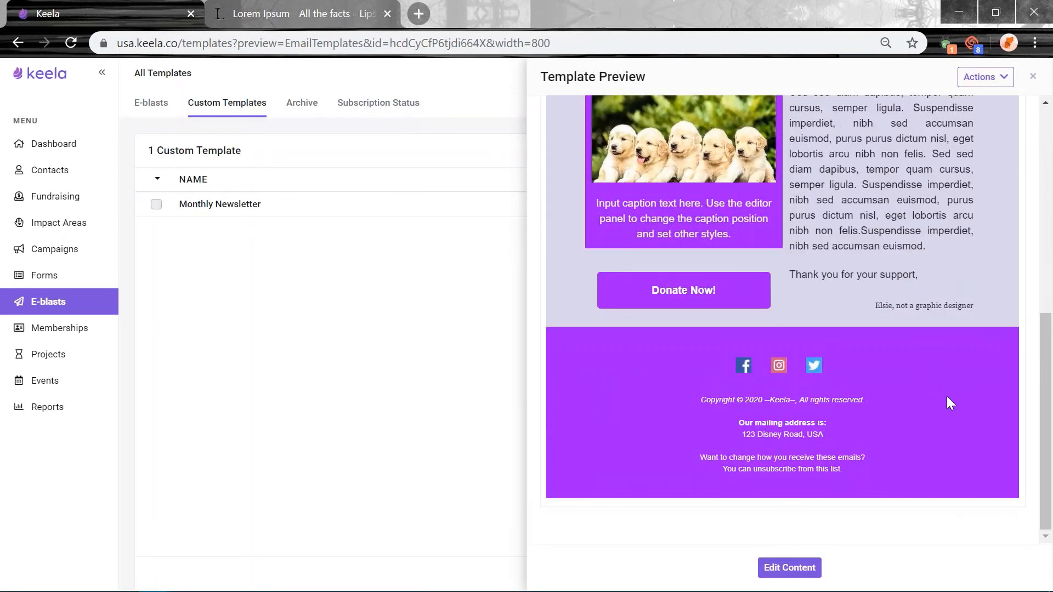
pyautogui.scroll(10, 959, 422)
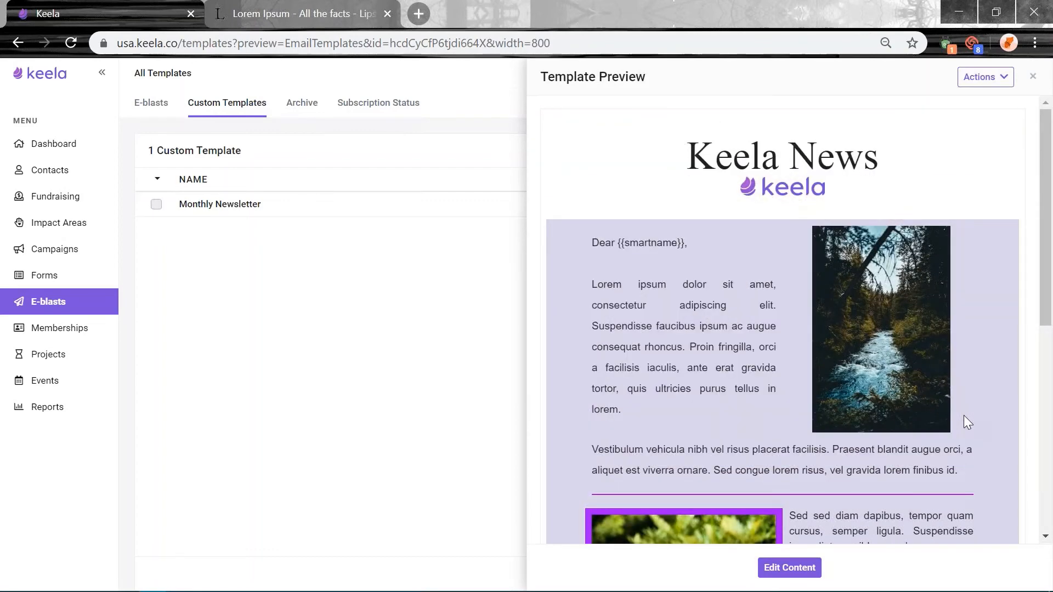
pyautogui.scroll(-10, 968, 420)
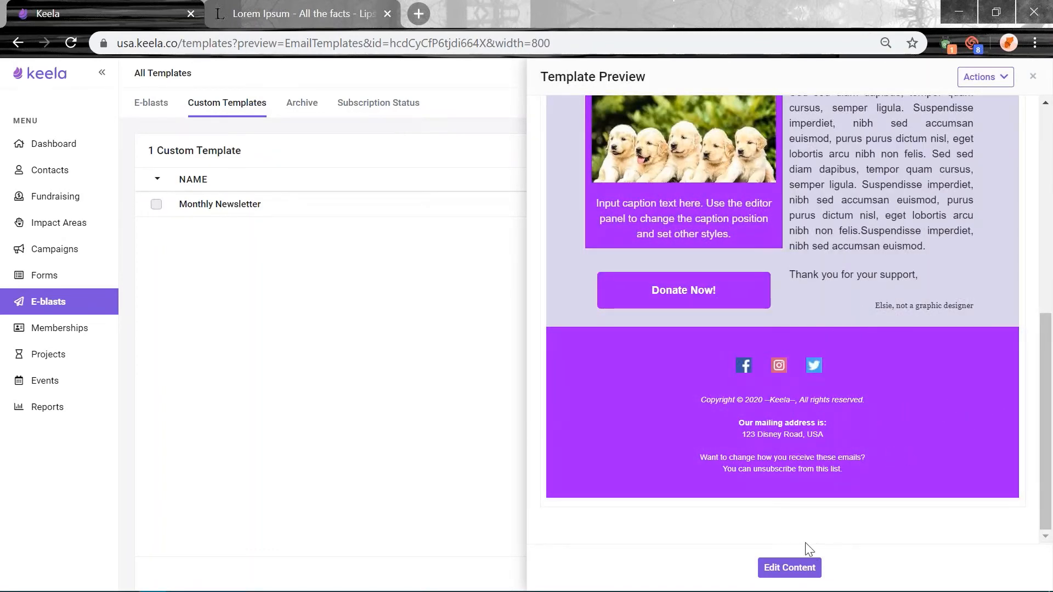
pyautogui.scroll(10, 864, 403)
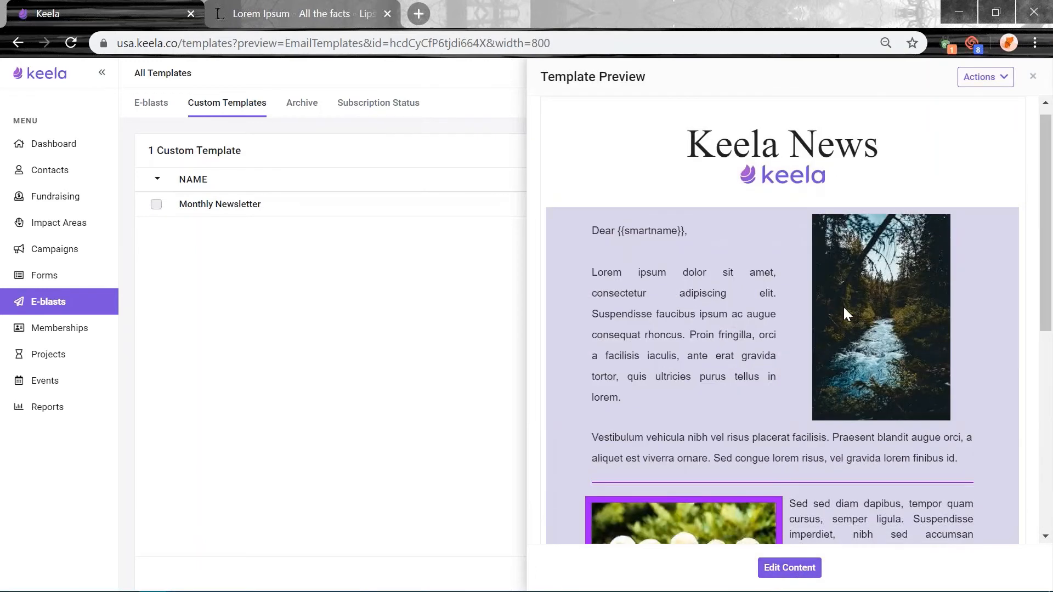
pyautogui.scroll(-3, 844, 310)
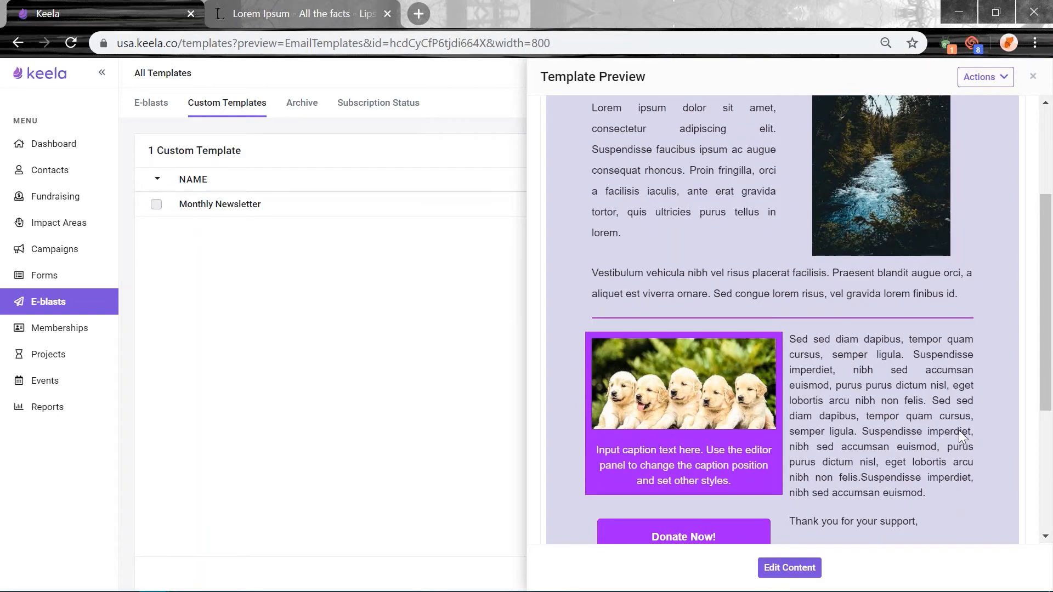
pyautogui.scroll(3, 959, 430)
pyautogui.scroll(-5, 700, 357)
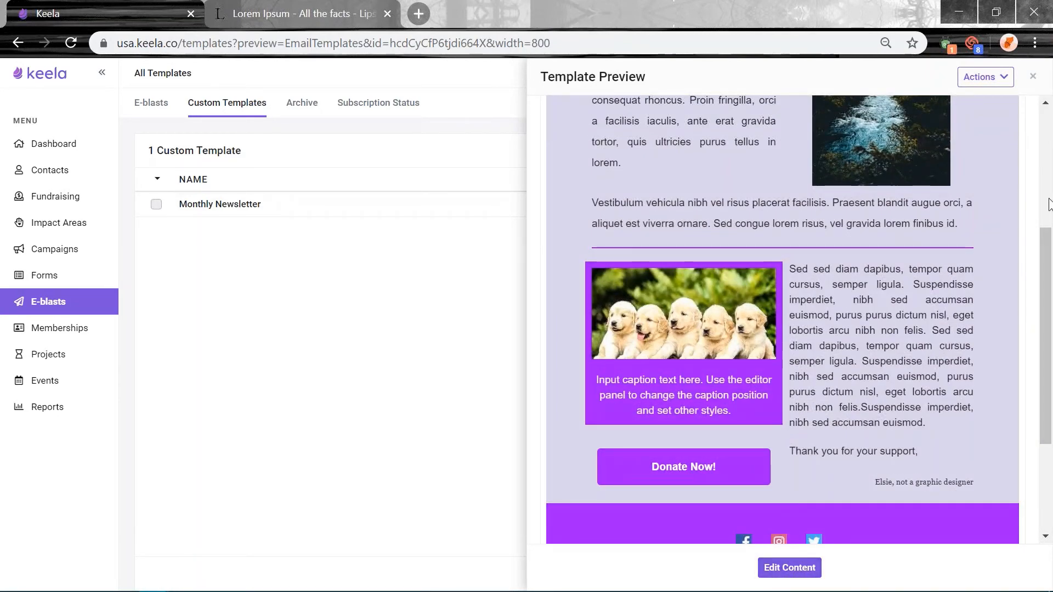
pyautogui.scroll(5, 561, 300)
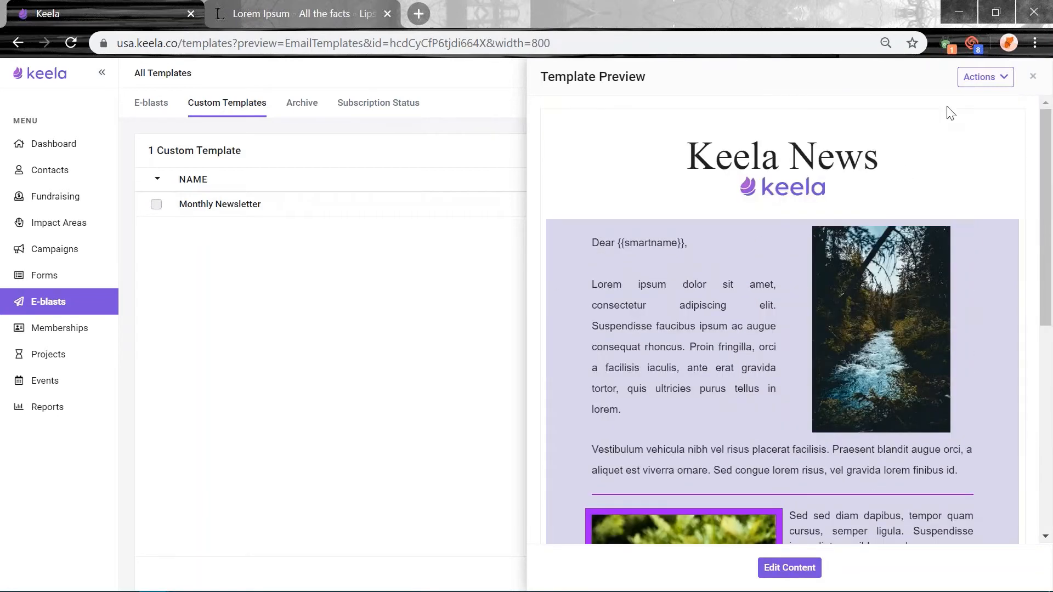
pyautogui.click(1032, 76)
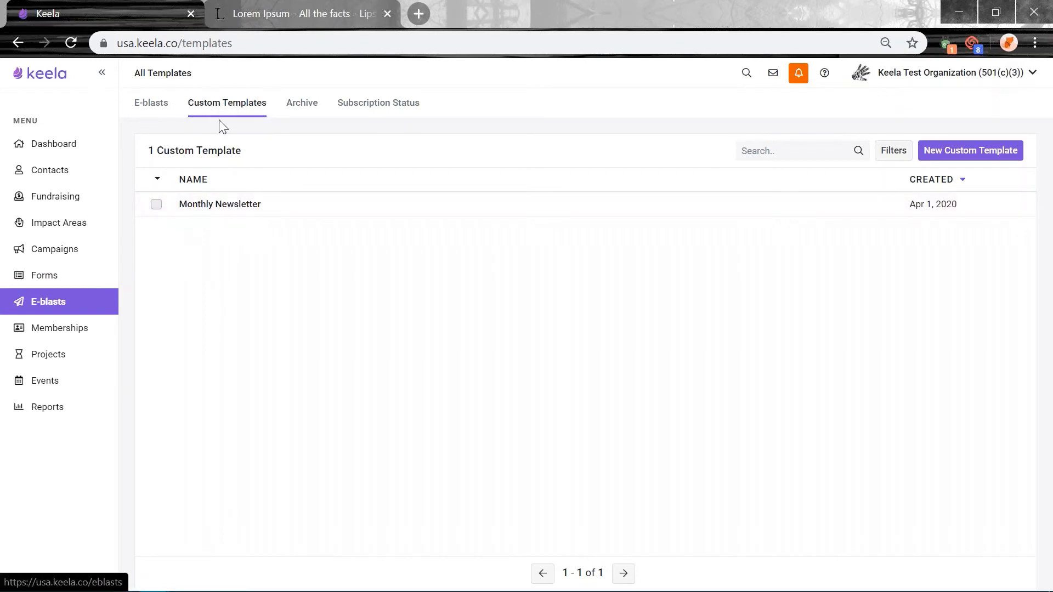
# Look at the Monthly Newsletter template's preview in the custom templates, and return to the e-blasts list.
pyautogui.click(65, 303)
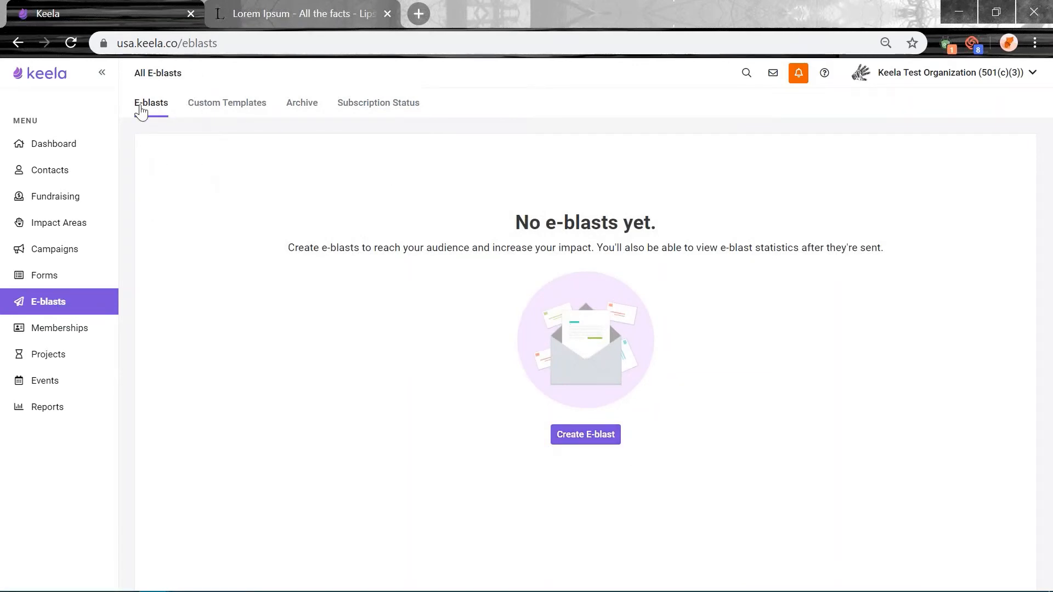
pyautogui.click(220, 110)
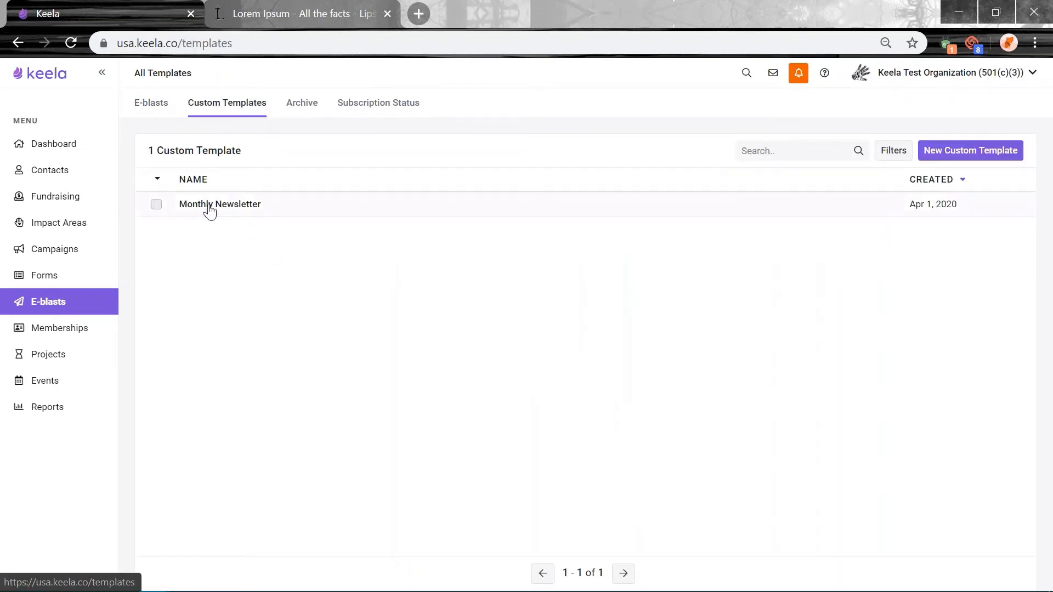
pyautogui.click(235, 209)
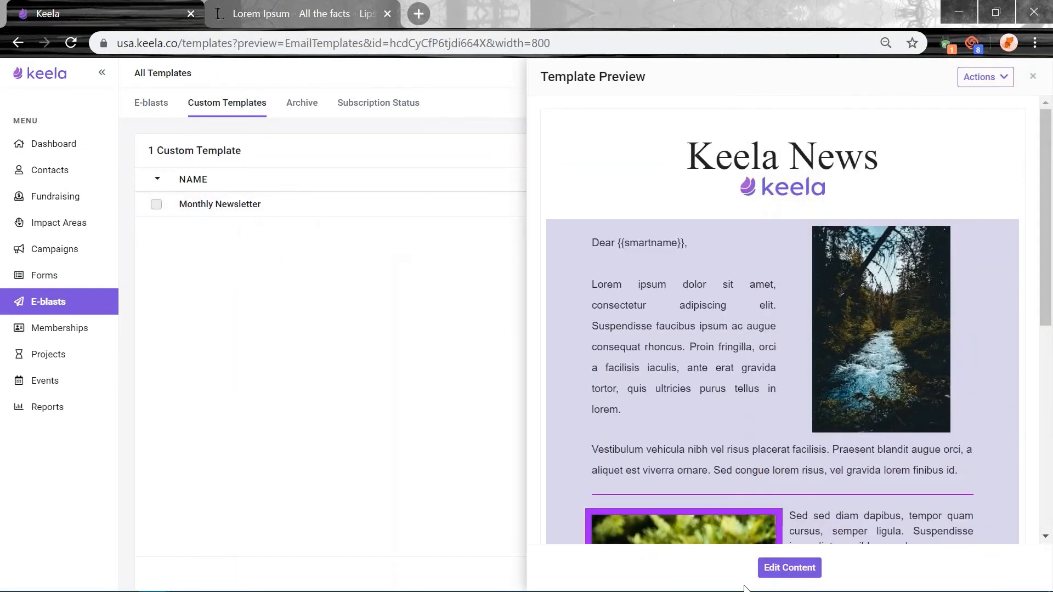
pyautogui.click(1033, 76)
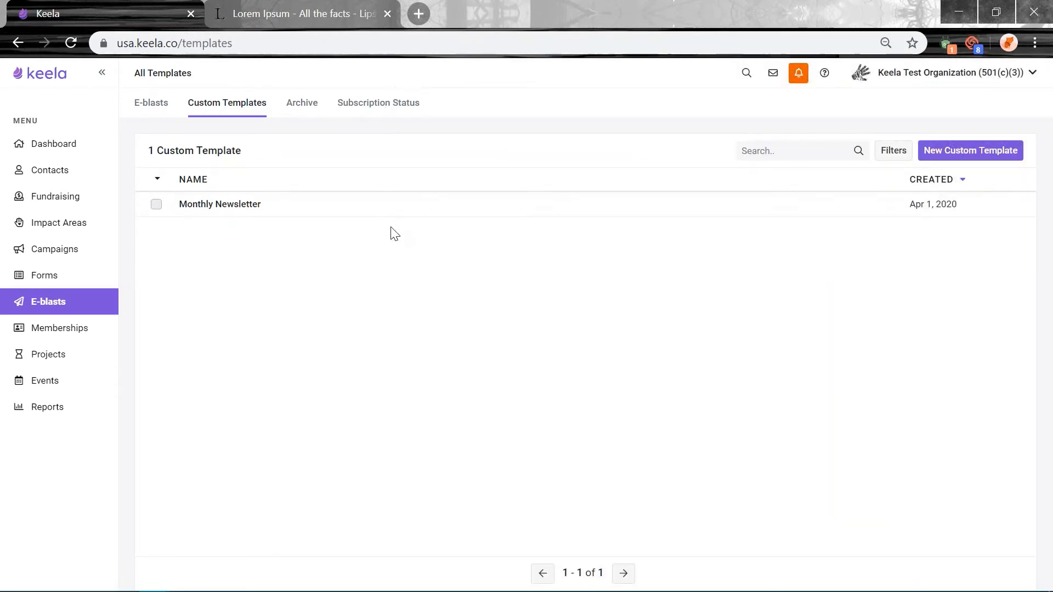
pyautogui.click(153, 105)
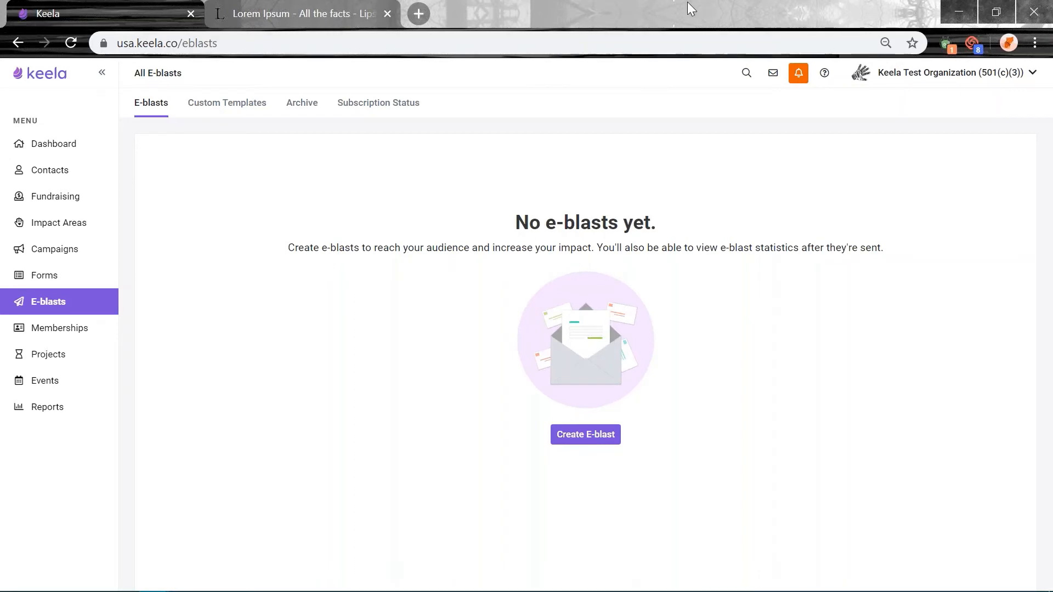
pyautogui.click(606, 438)
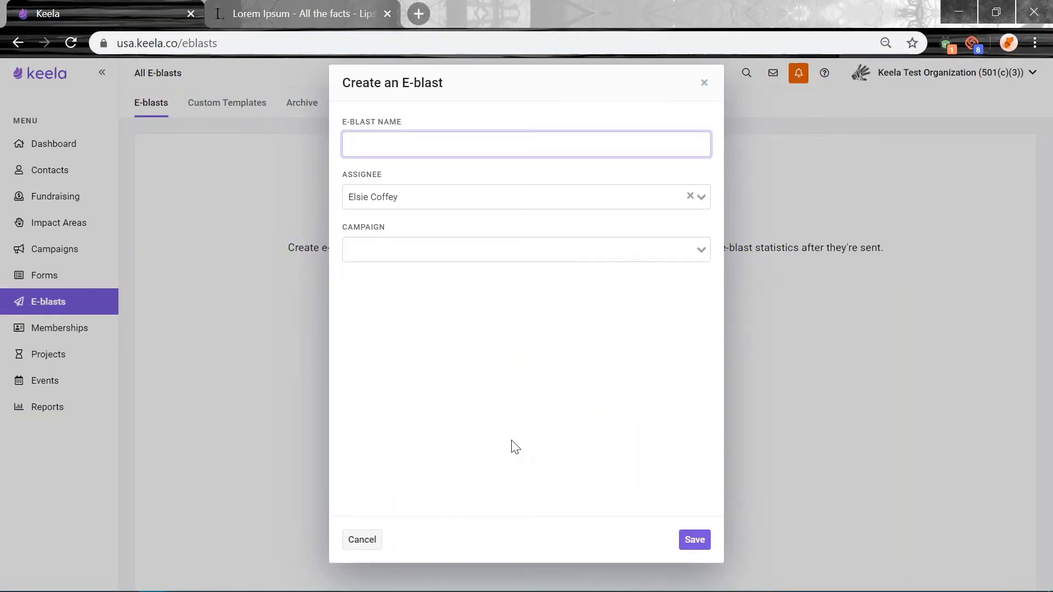
pyautogui.write('April Newsletter')
pyautogui.click(454, 199)
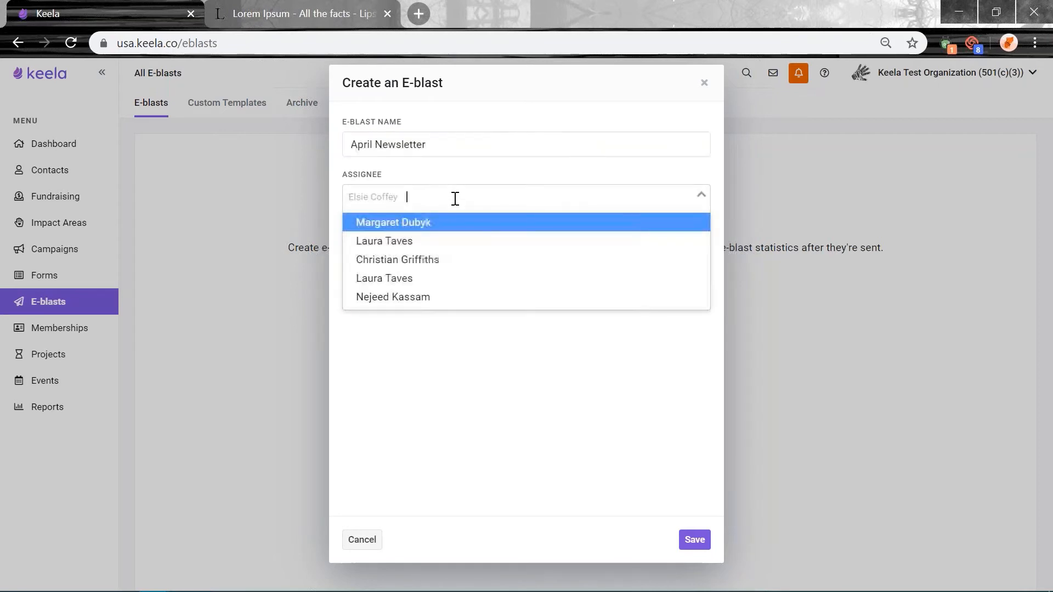
pyautogui.click(465, 380)
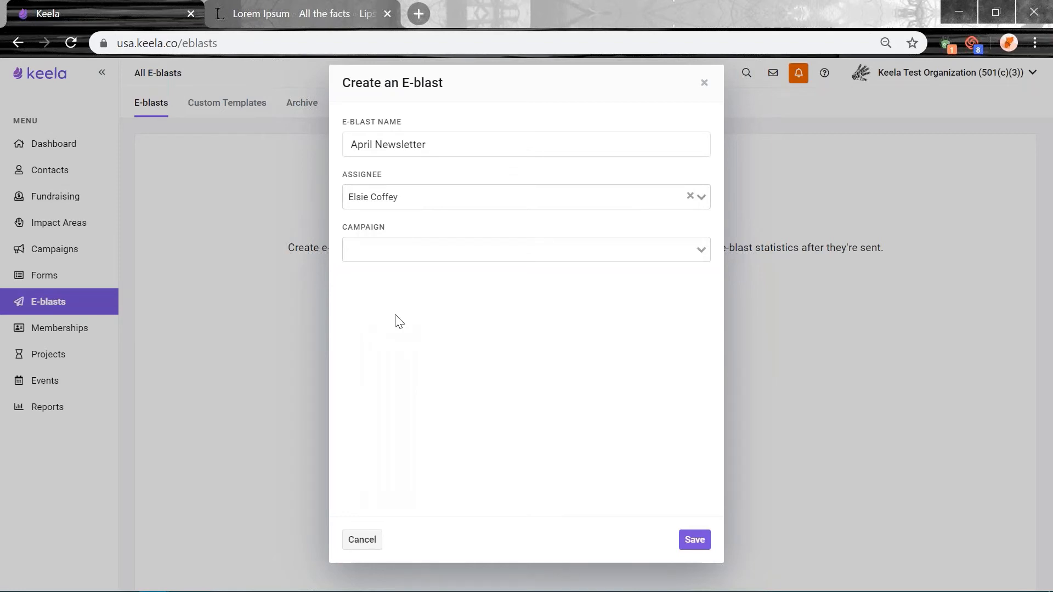
pyautogui.moveTo(349, 179); pyautogui.dragTo(344, 179)
pyautogui.click(362, 539)
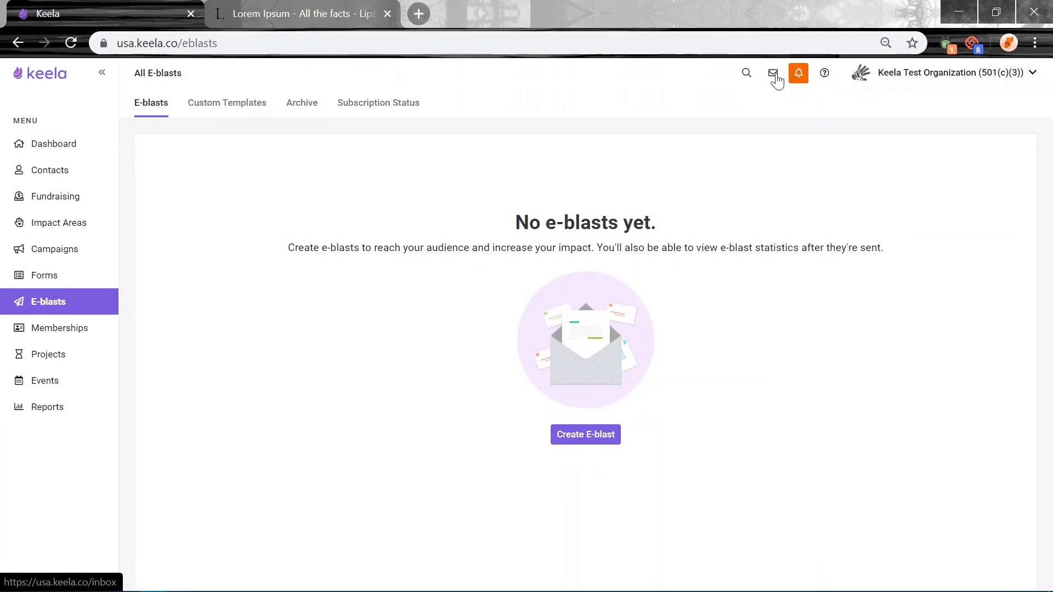
# Create an e-blast named April Newsletter, associated with the Annual Giving campaign, keeping the default assignee.
pyautogui.click(590, 439)
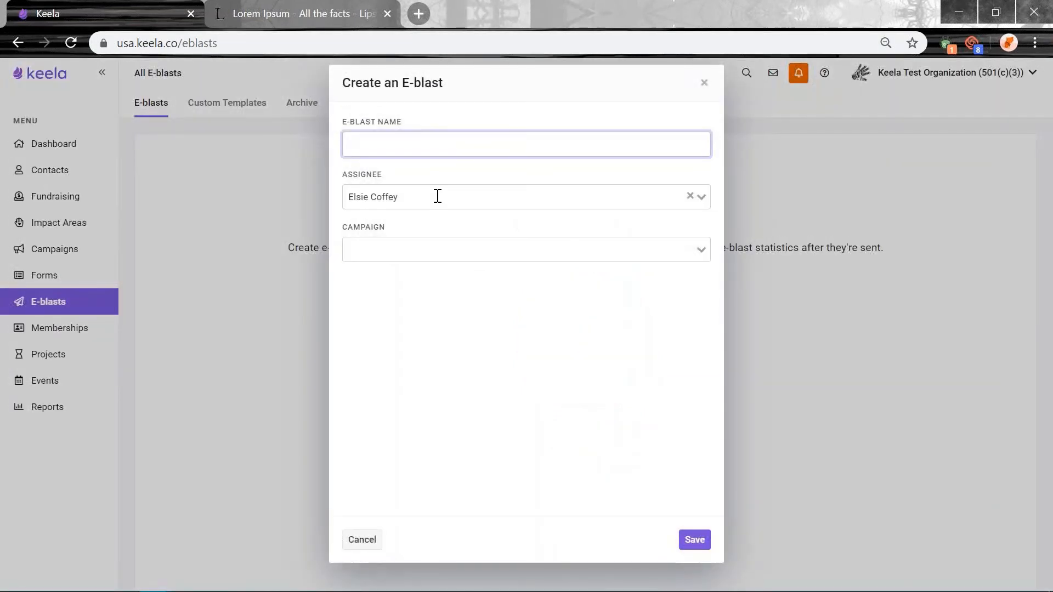
pyautogui.write('Apirl Newsletter')
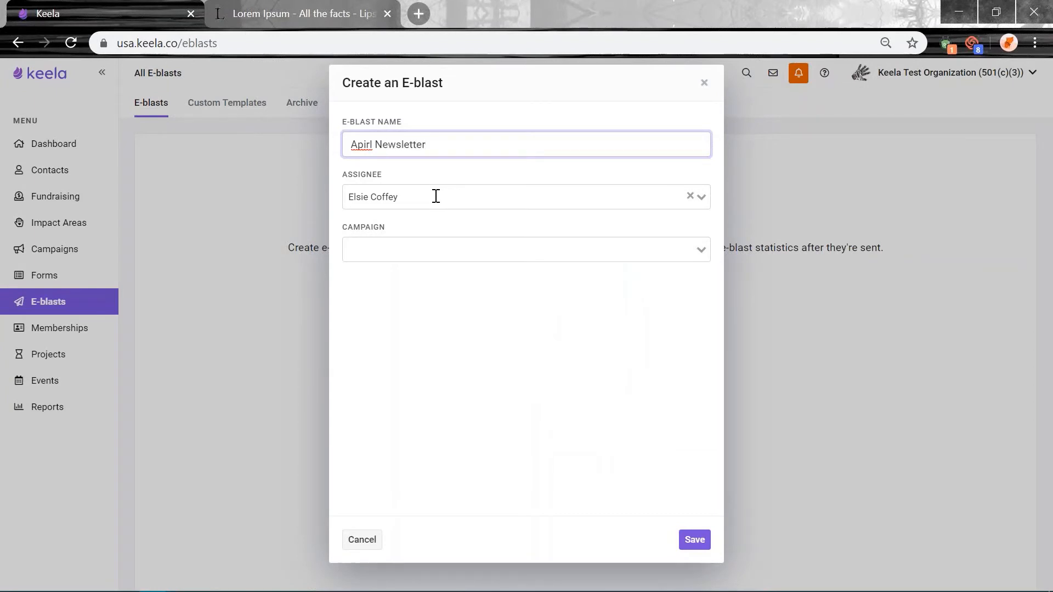
pyautogui.click(386, 250)
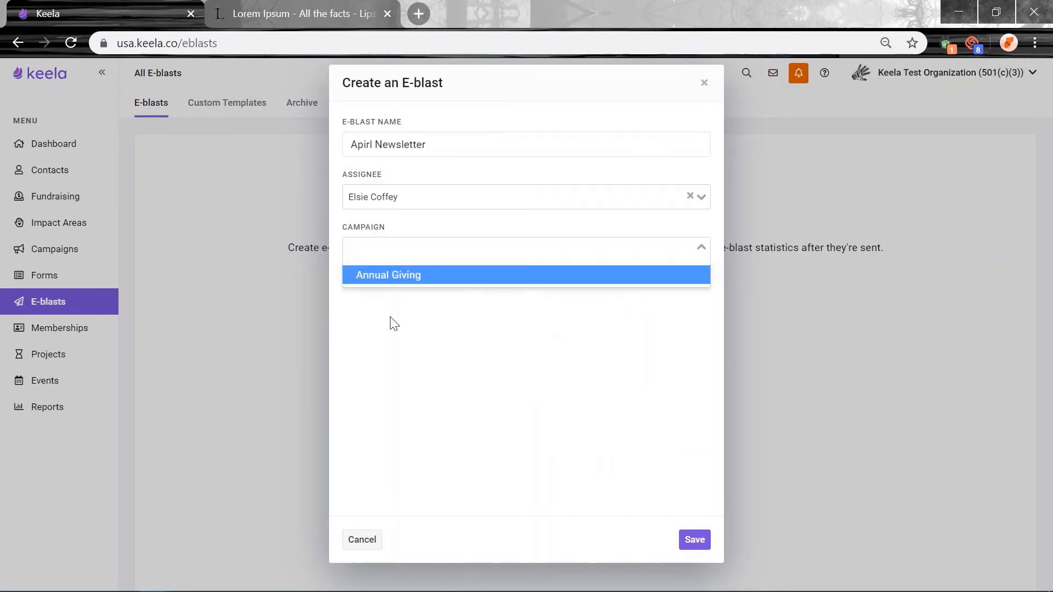
pyautogui.click(404, 275)
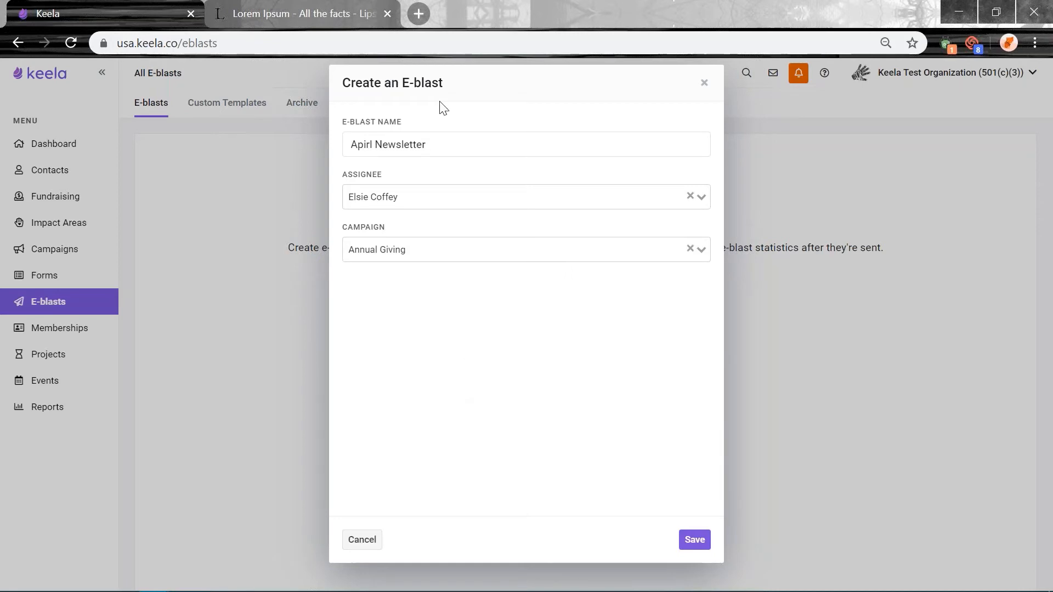
pyautogui.click(387, 141)
pyautogui.doubleClick(373, 144)
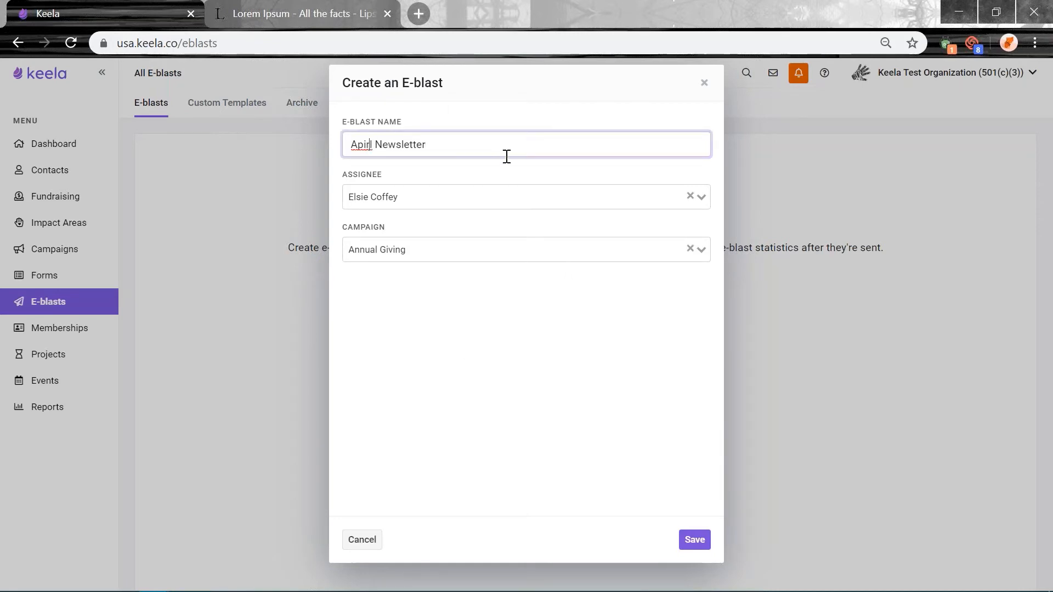
pyautogui.write('April')
pyautogui.press('BackSpace')
pyautogui.click(459, 371)
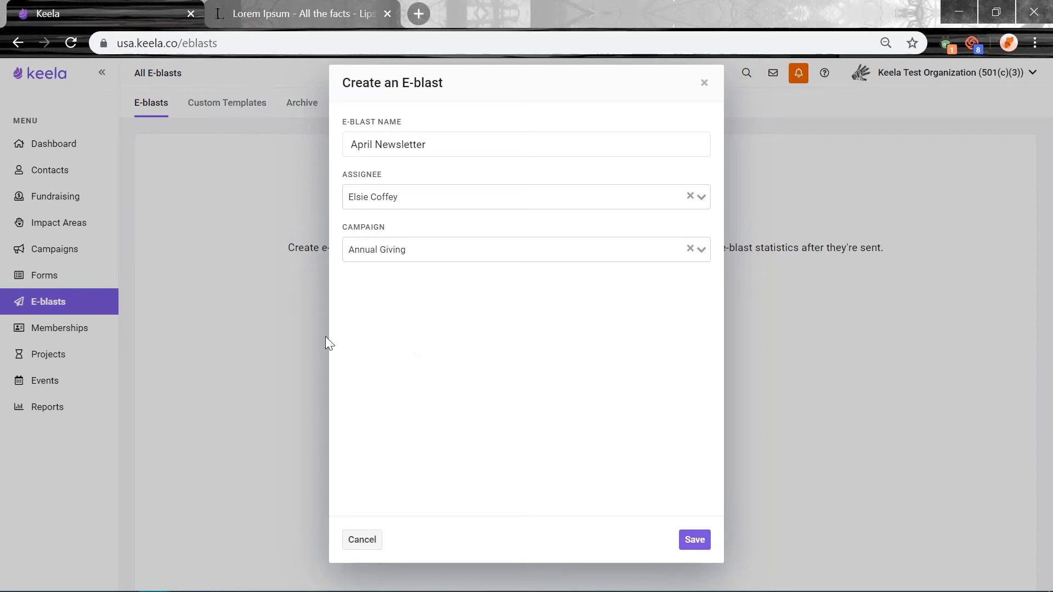
pyautogui.click(701, 540)
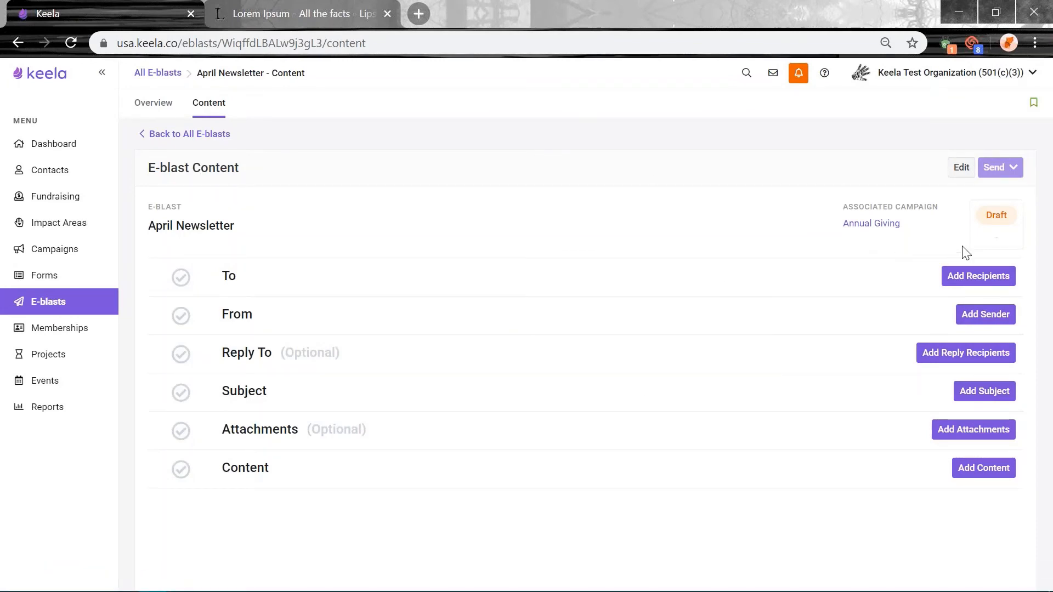
# View the April Newsletter e-blast's editable details and close them without changes.
pyautogui.click(961, 167)
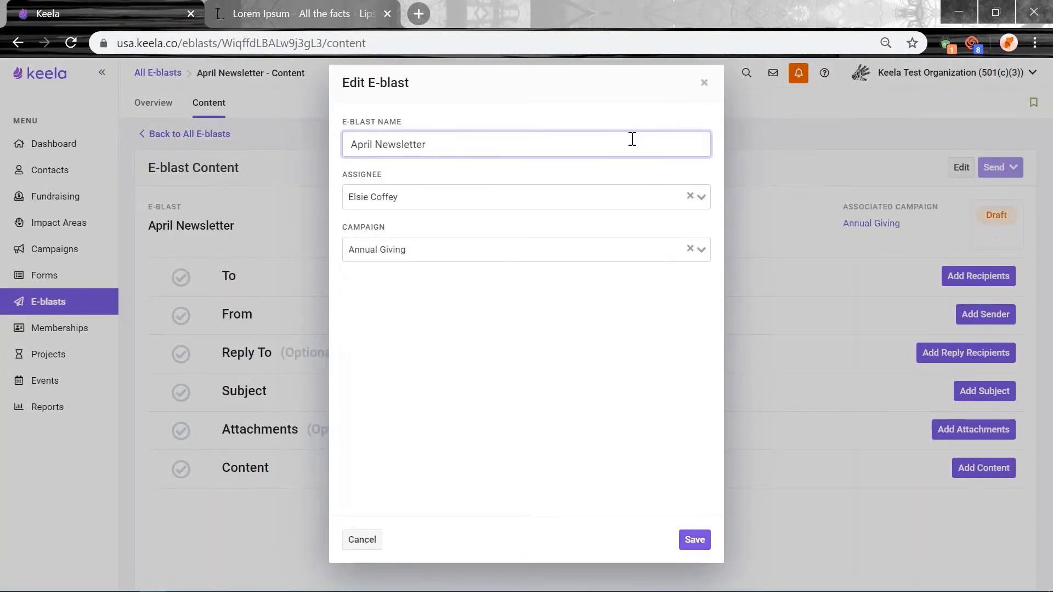
pyautogui.click(704, 83)
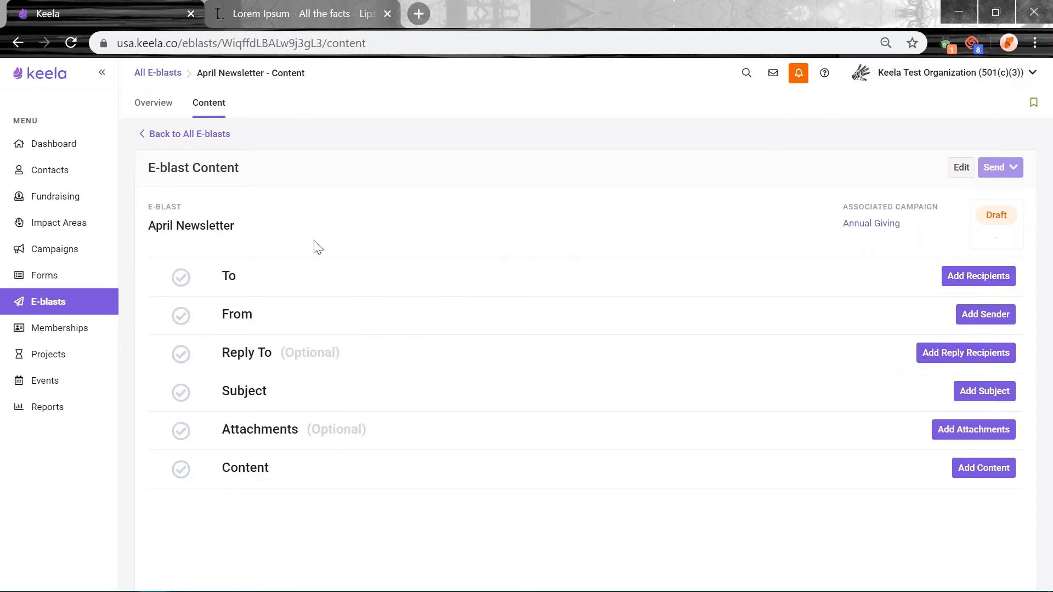
# Set the e-blast's recipients to all contacts, excluding email addresses with unknown subscription status, and save.
pyautogui.click(982, 275)
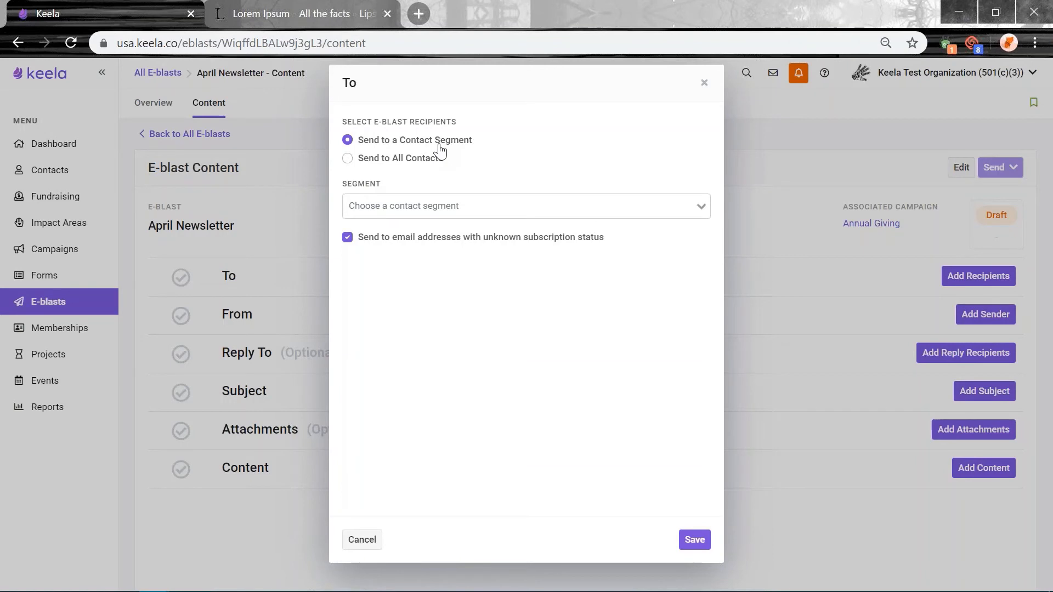
pyautogui.click(399, 160)
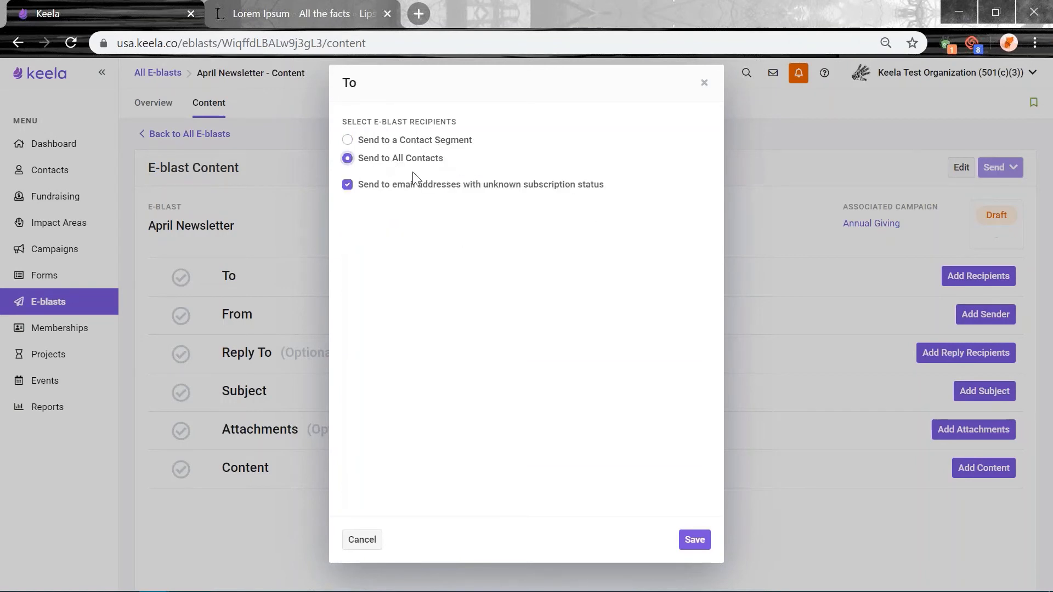
pyautogui.click(417, 142)
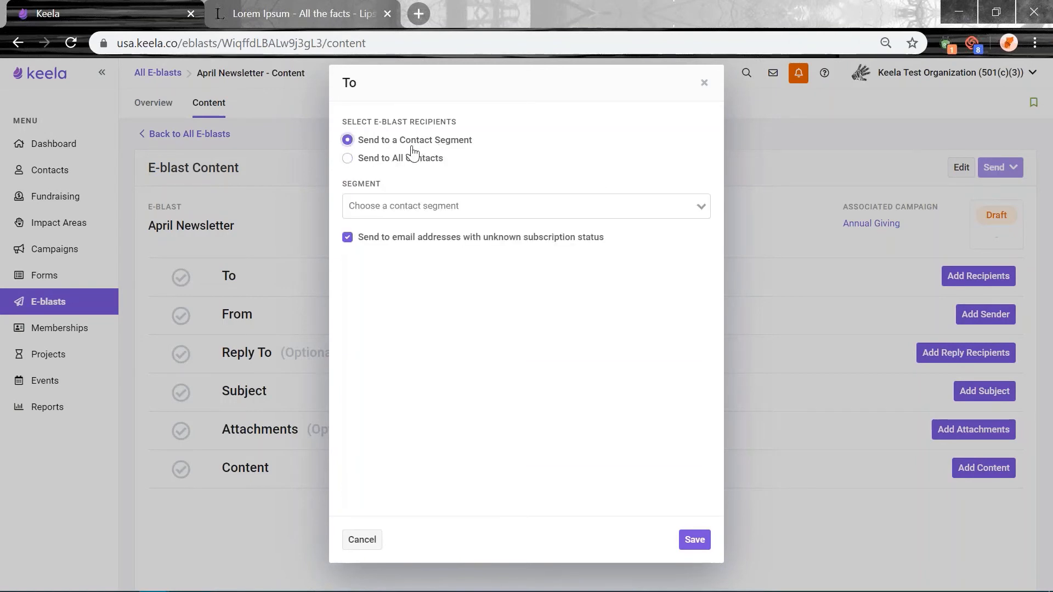
pyautogui.click(406, 159)
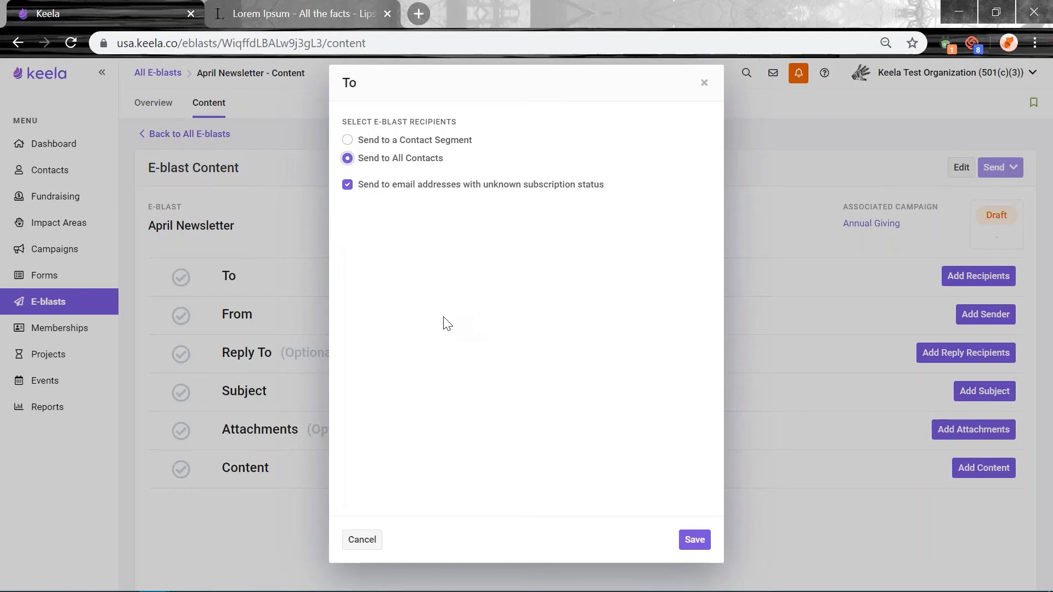
pyautogui.moveTo(625, 189); pyautogui.dragTo(357, 198)
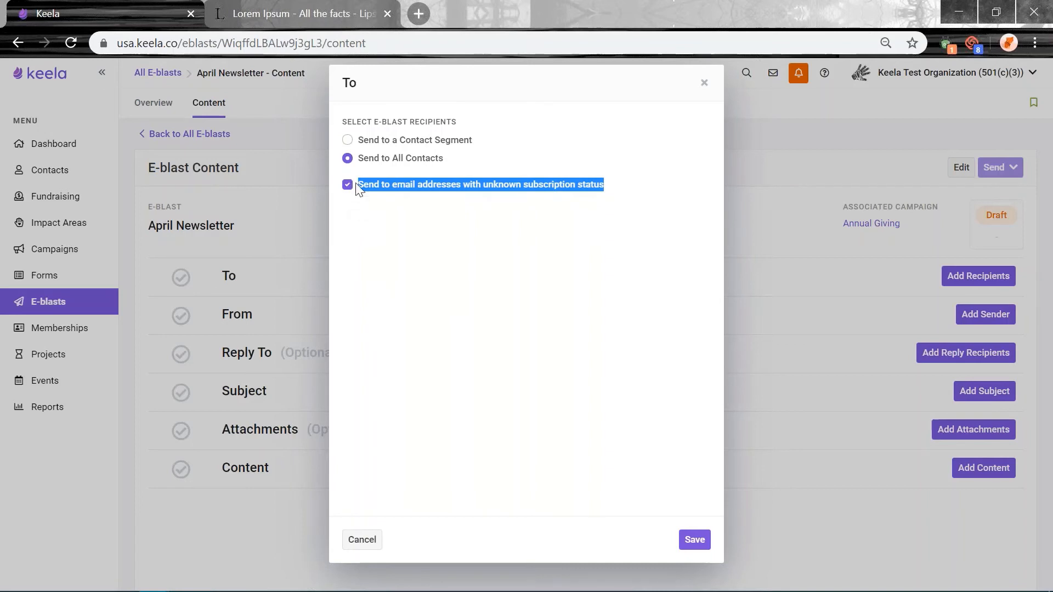
pyautogui.click(400, 215)
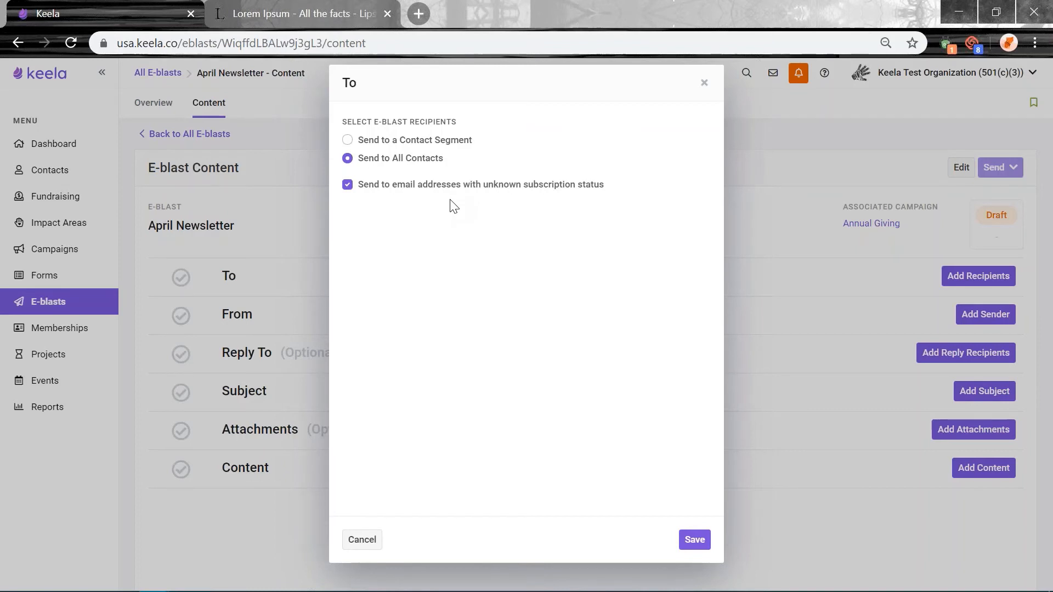
pyautogui.click(347, 184)
pyautogui.click(693, 541)
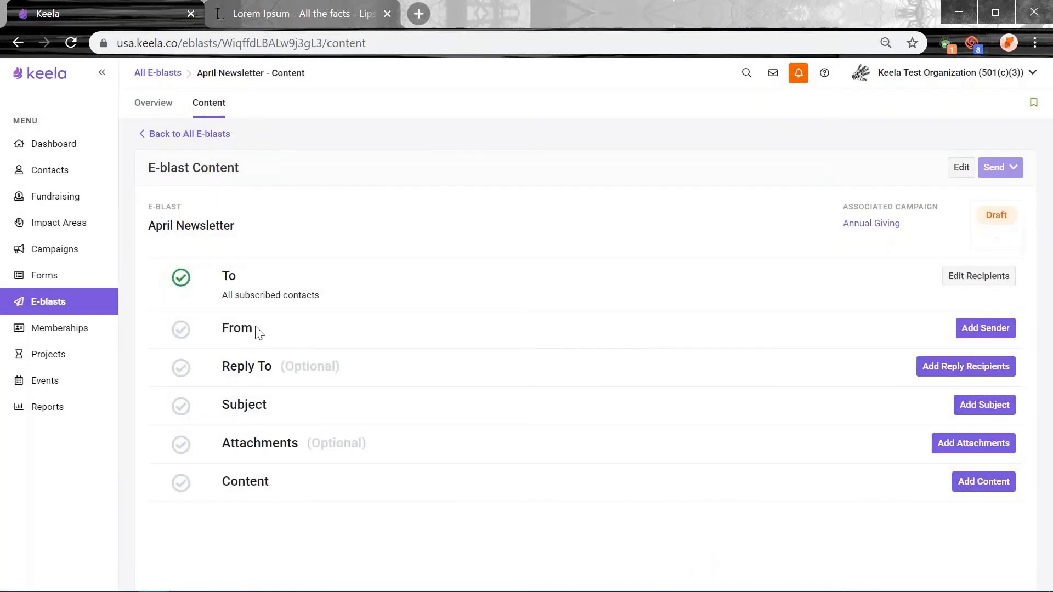
# Enter The Keela Family as the sender name, choose a team member's capacityconference.co address as the sender email, and save.
pyautogui.click(985, 329)
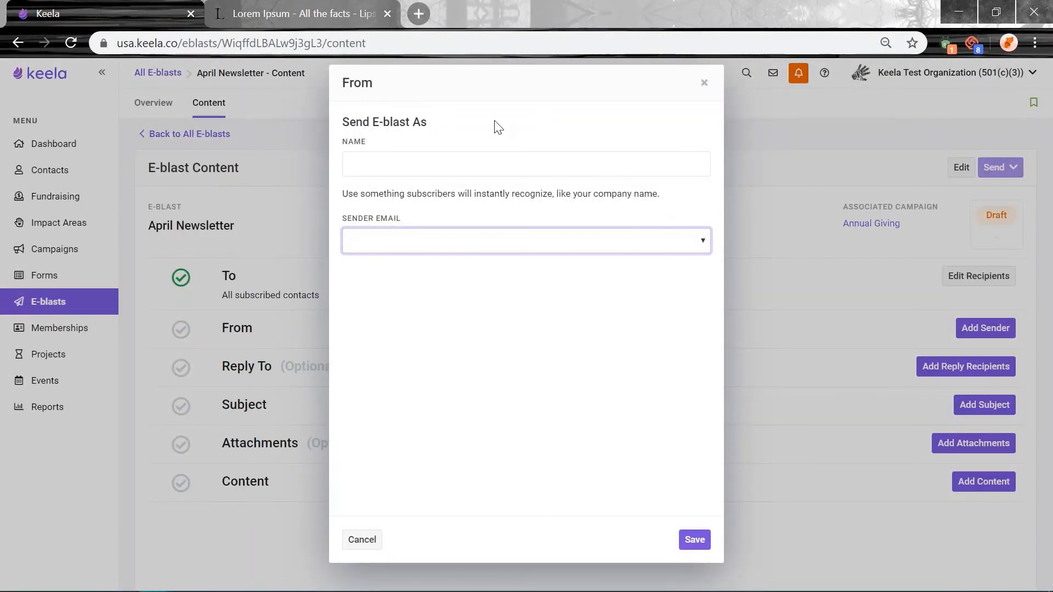
pyautogui.click(470, 167)
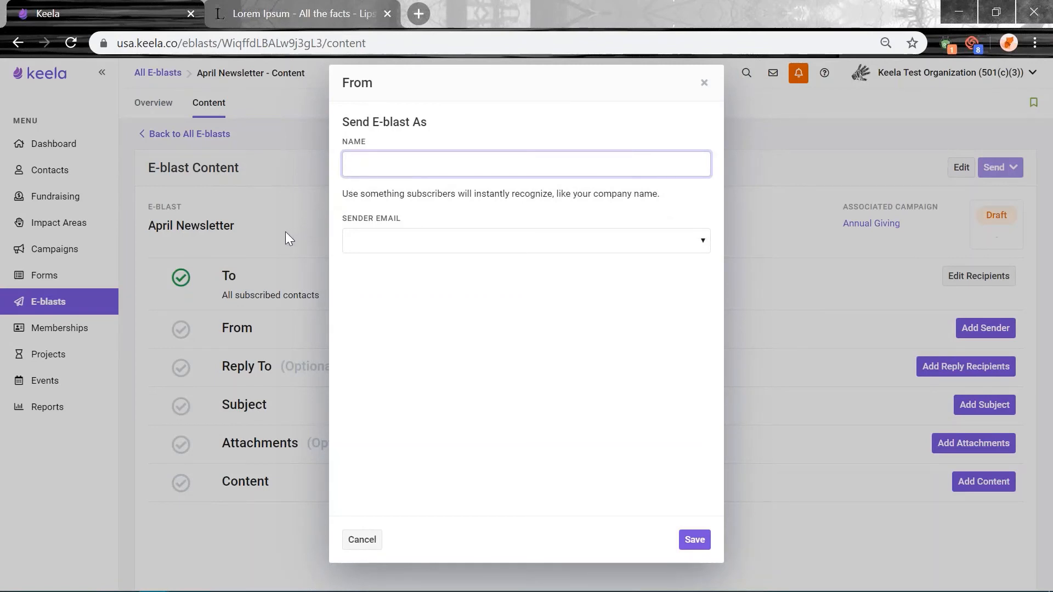
pyautogui.write('The Keela Family')
pyautogui.click(464, 241)
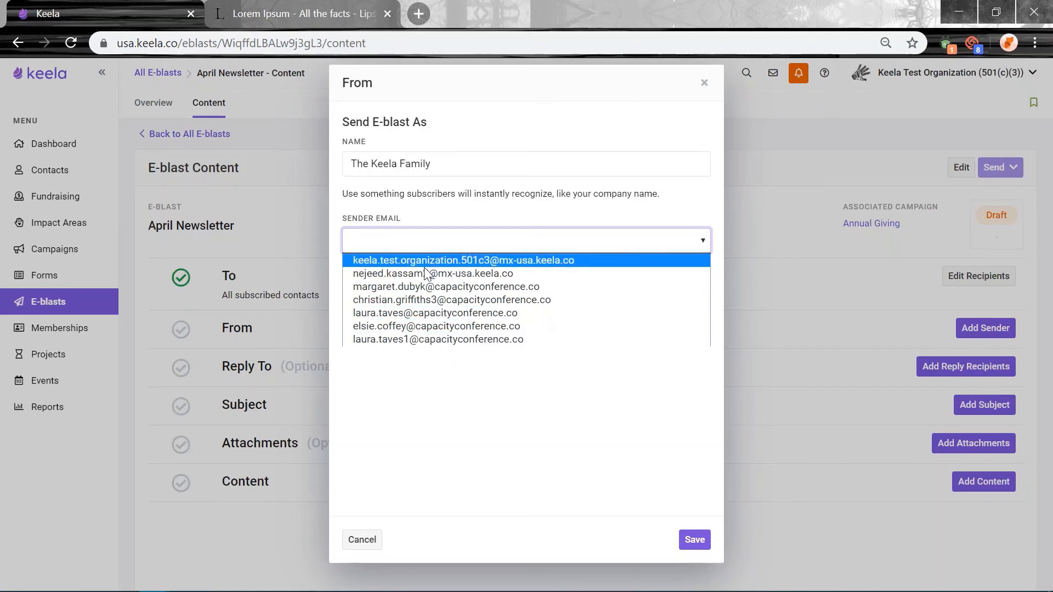
pyautogui.click(404, 325)
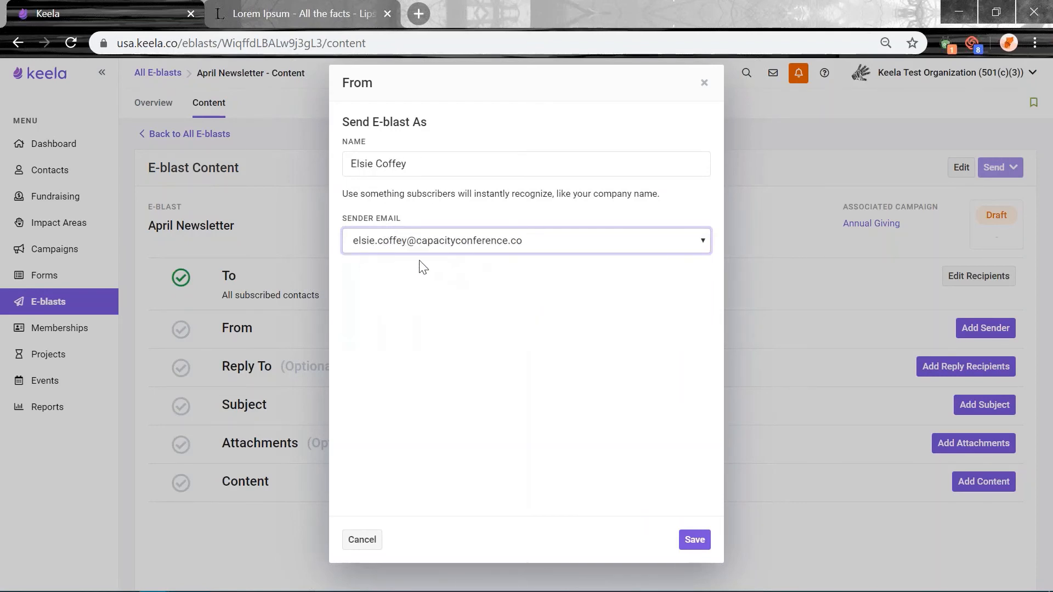
pyautogui.click(702, 541)
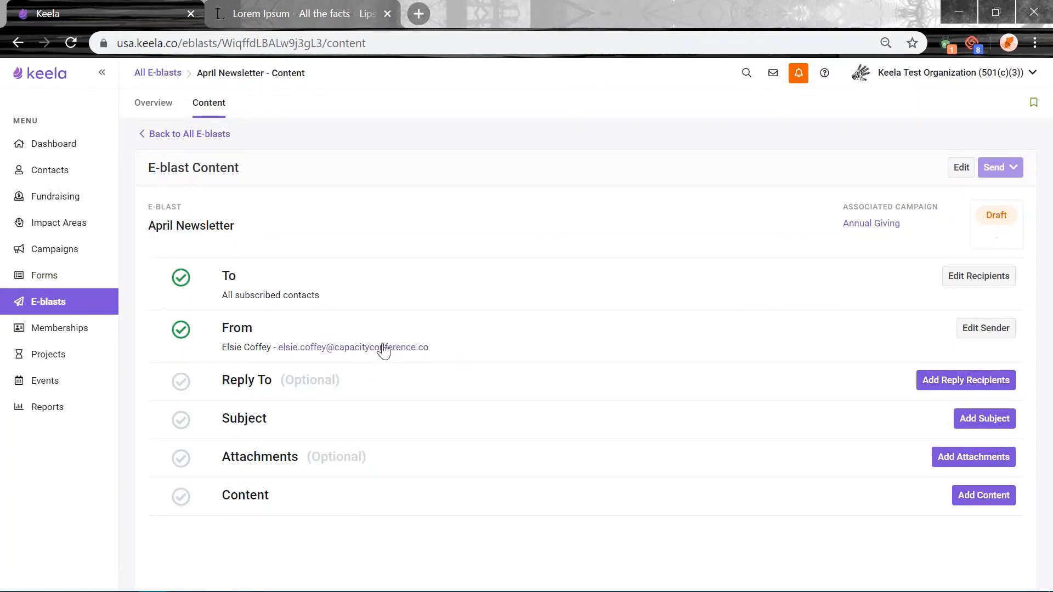
# Reopen the e-blast's sender settings and review the available sender emails, keeping the team member's address already selected.
pyautogui.click(974, 334)
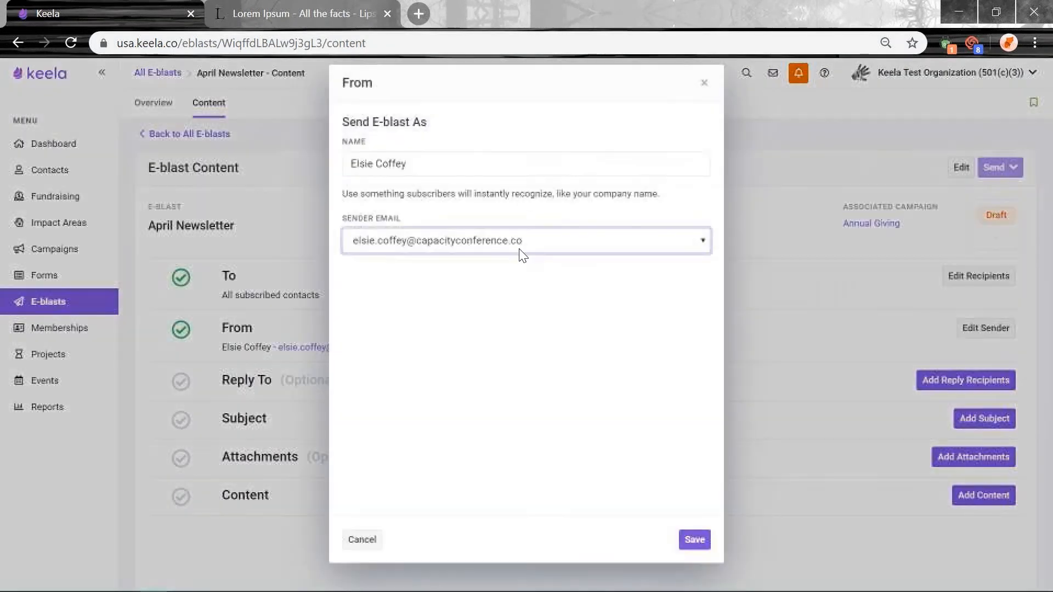
pyautogui.click(519, 241)
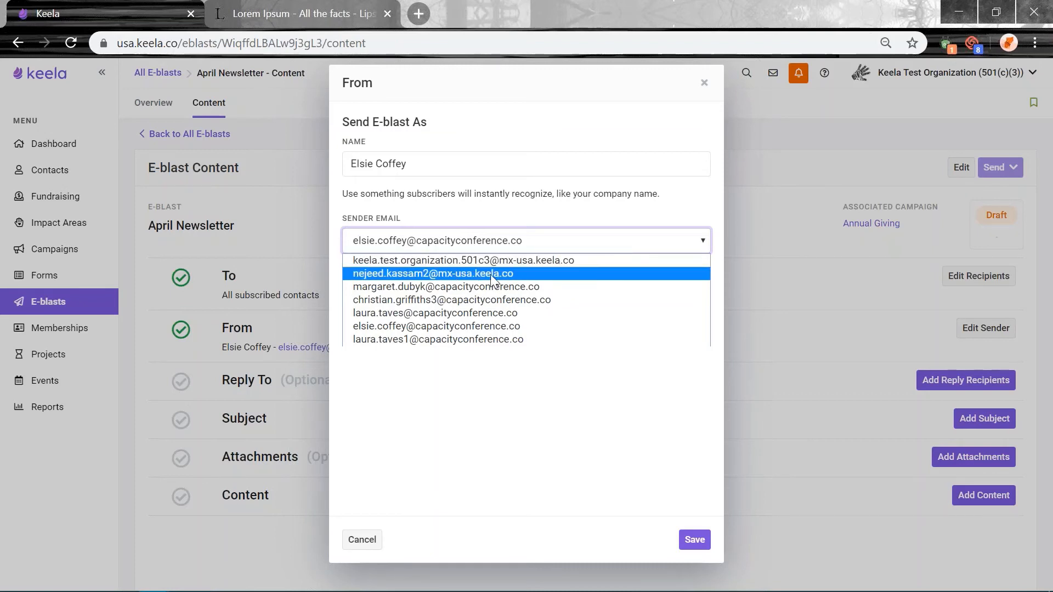
pyautogui.click(482, 325)
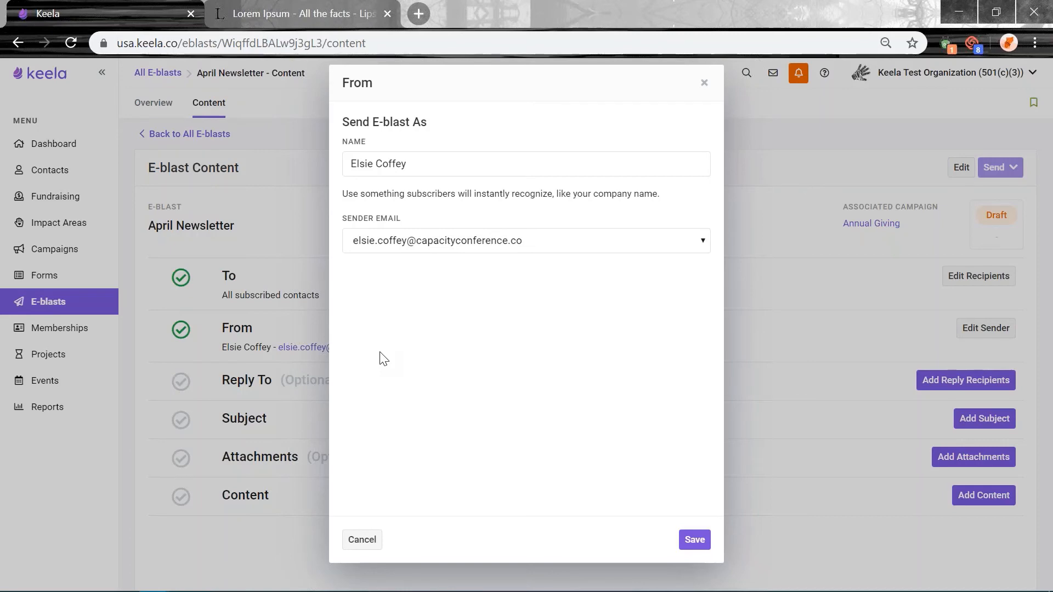
# Open the Keela Help Center in a new browser tab.
pyautogui.click(419, 14)
pyautogui.write('help')
pyautogui.press('BackSpace')
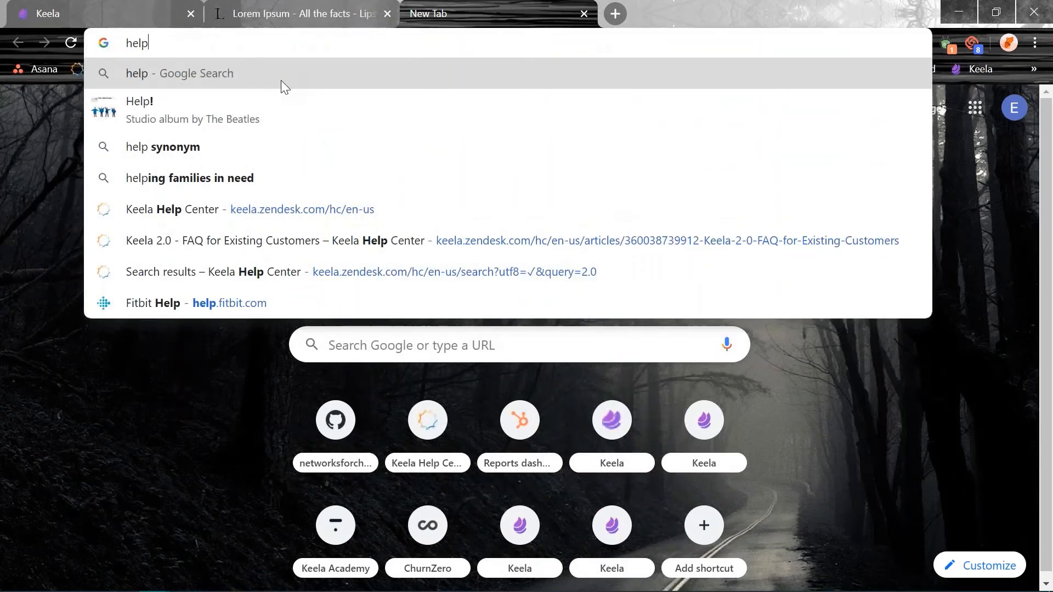
pyautogui.press('BackSpace')
pyautogui.press('BackSpace')
pyautogui.press('BackSpace')
pyautogui.press('BackSpace')
pyautogui.write('keela')
pyautogui.press('Return')
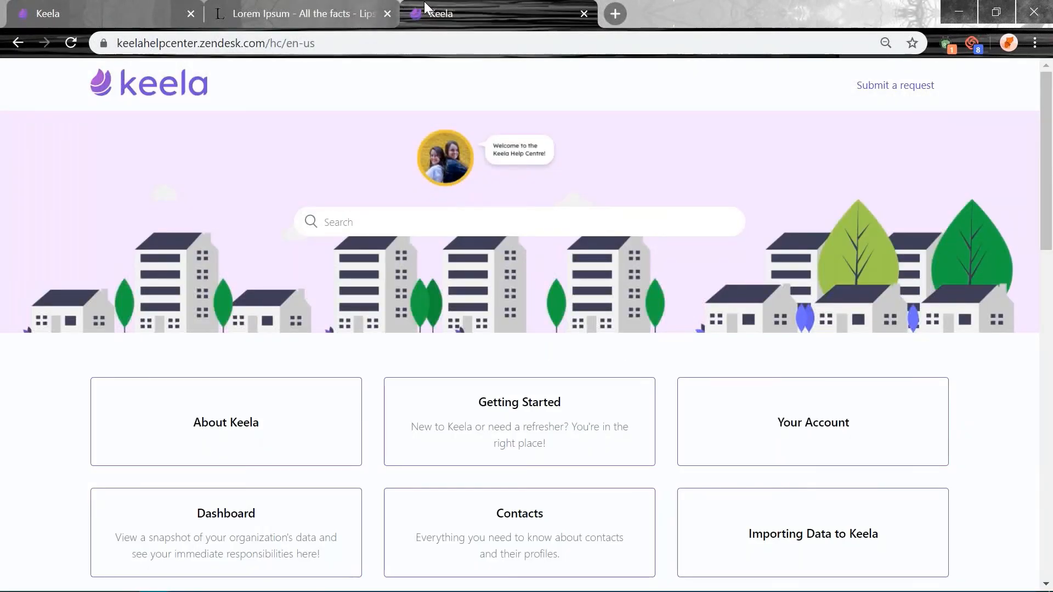
# Open the Connecting SendGrid article from the help center's Integrations category and look through its setup instructions.
pyautogui.scroll(-9, 238, 360)
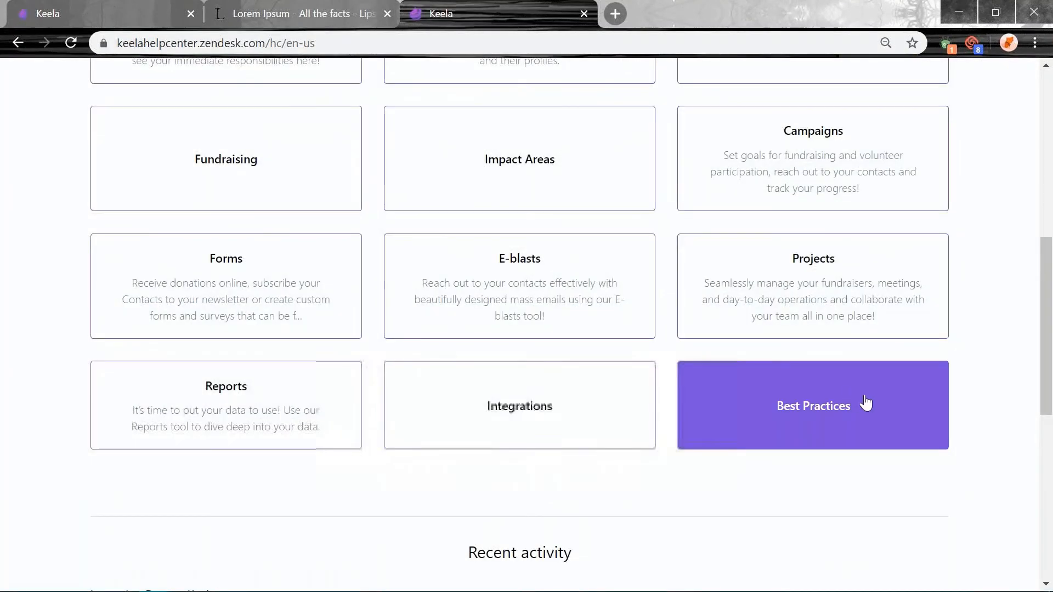
pyautogui.click(543, 412)
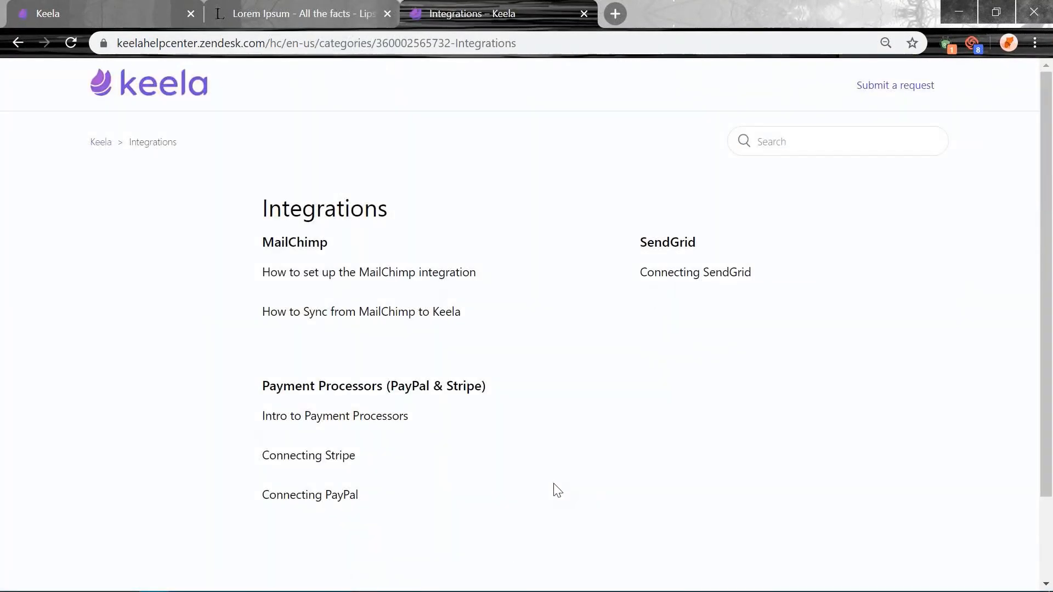
pyautogui.click(663, 242)
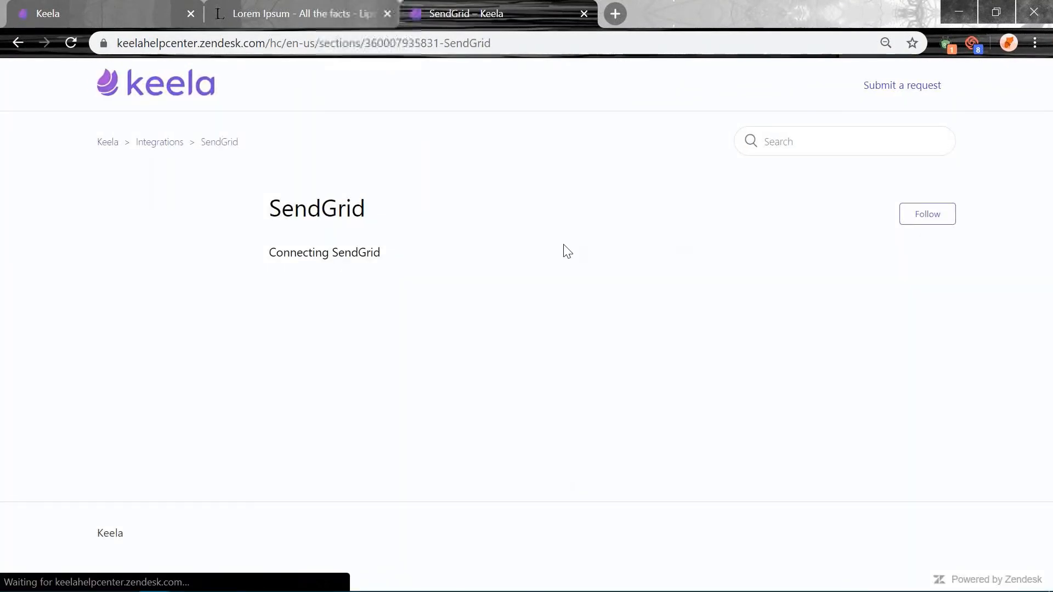
pyautogui.click(345, 267)
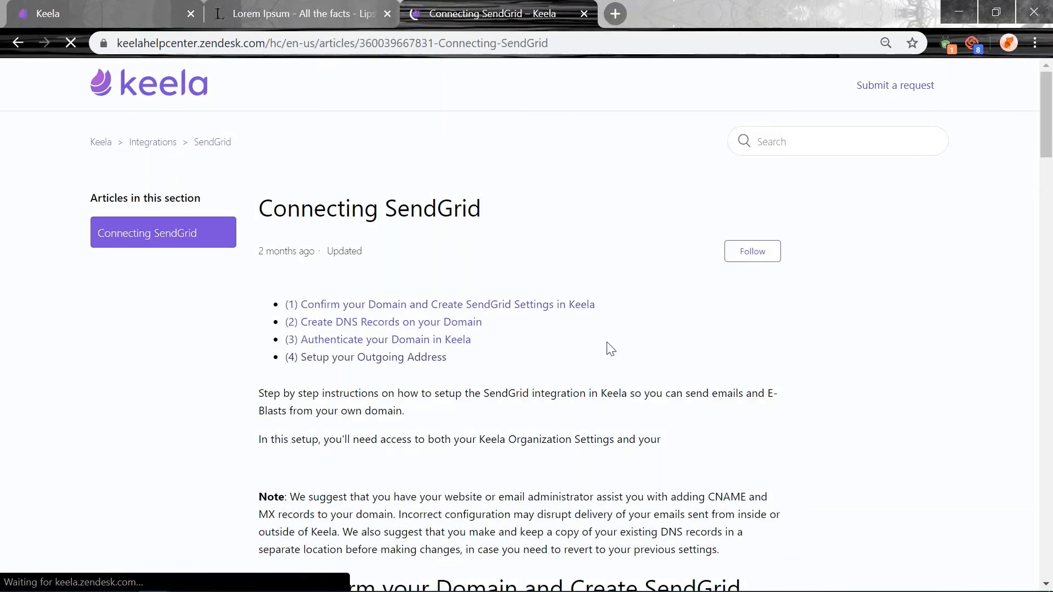
pyautogui.scroll(-4, 729, 340)
pyautogui.scroll(-7, 557, 364)
pyautogui.scroll(10, 557, 364)
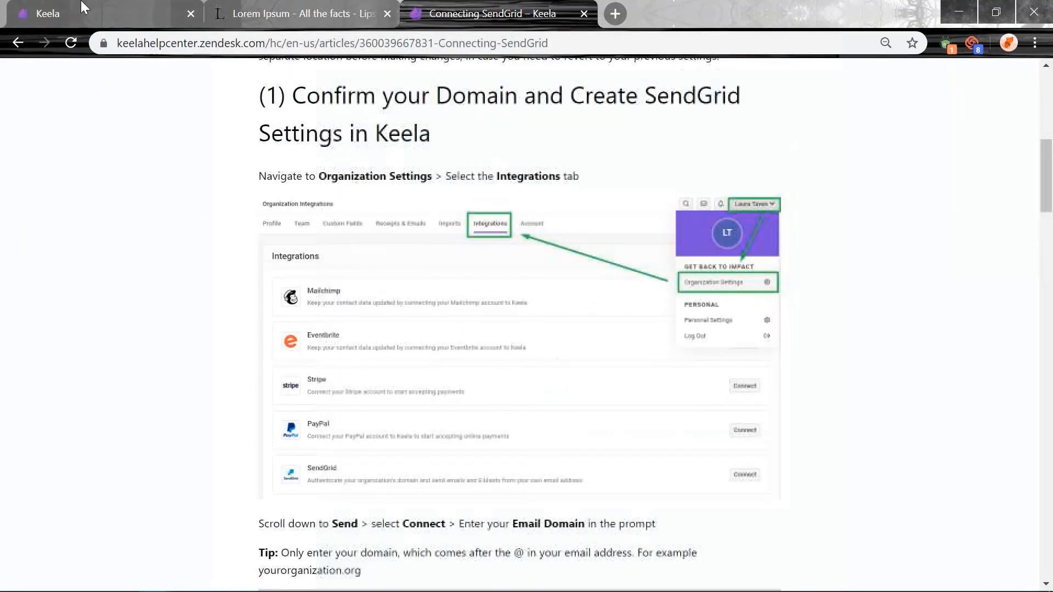
pyautogui.scroll(2, 438, 275)
pyautogui.moveTo(538, 220); pyautogui.dragTo(384, 205)
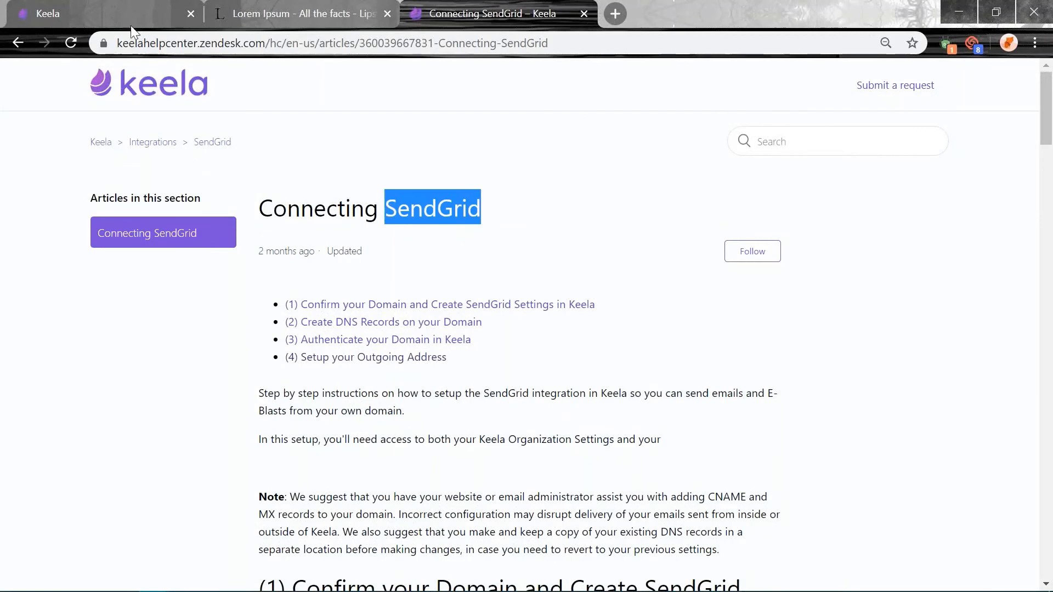
# Return to the April Newsletter e-blast and save its sender settings.
pyautogui.click(156, 7)
pyautogui.click(692, 540)
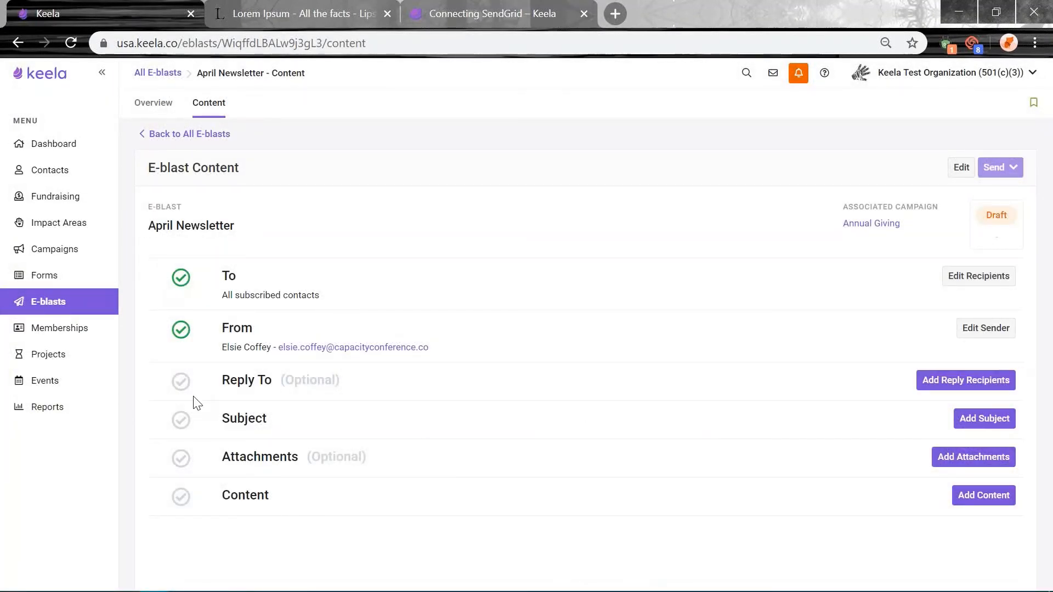
# Add two team members as the e-blast's reply recipients and save.
pyautogui.click(961, 384)
pyautogui.click(446, 158)
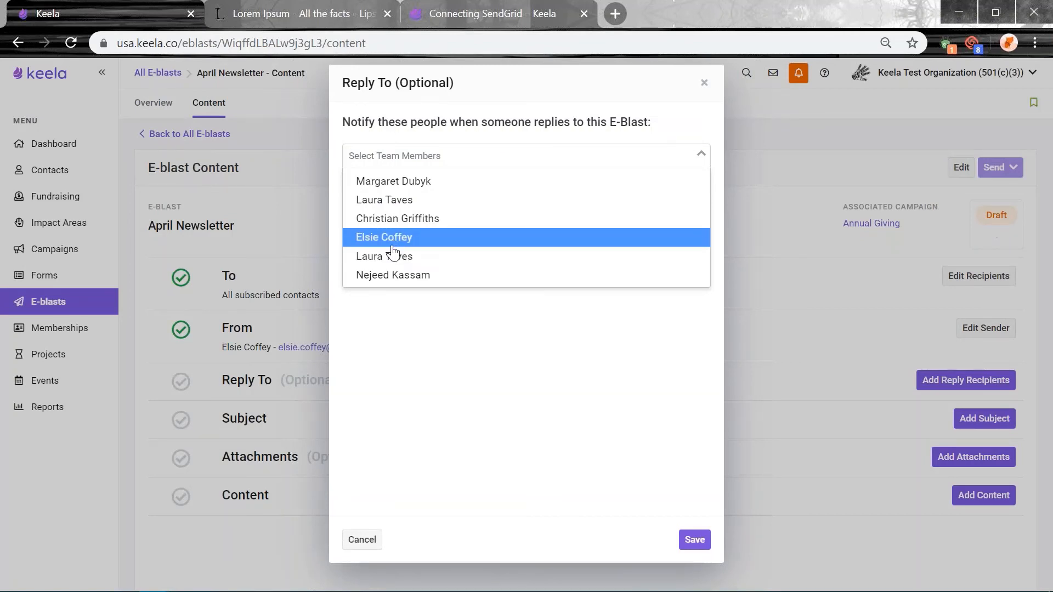
pyautogui.click(395, 219)
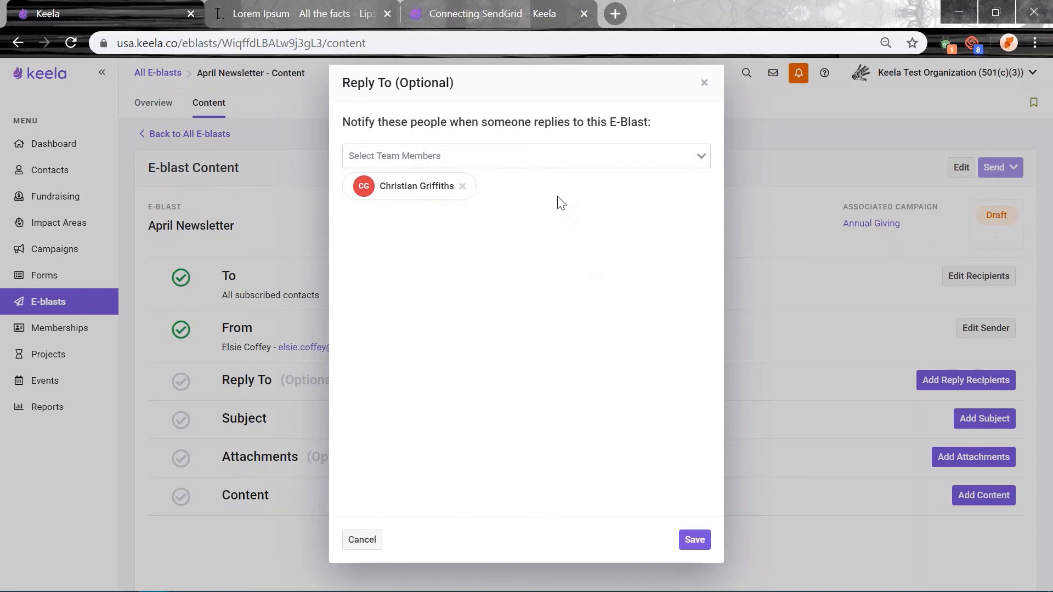
pyautogui.click(545, 157)
pyautogui.click(483, 235)
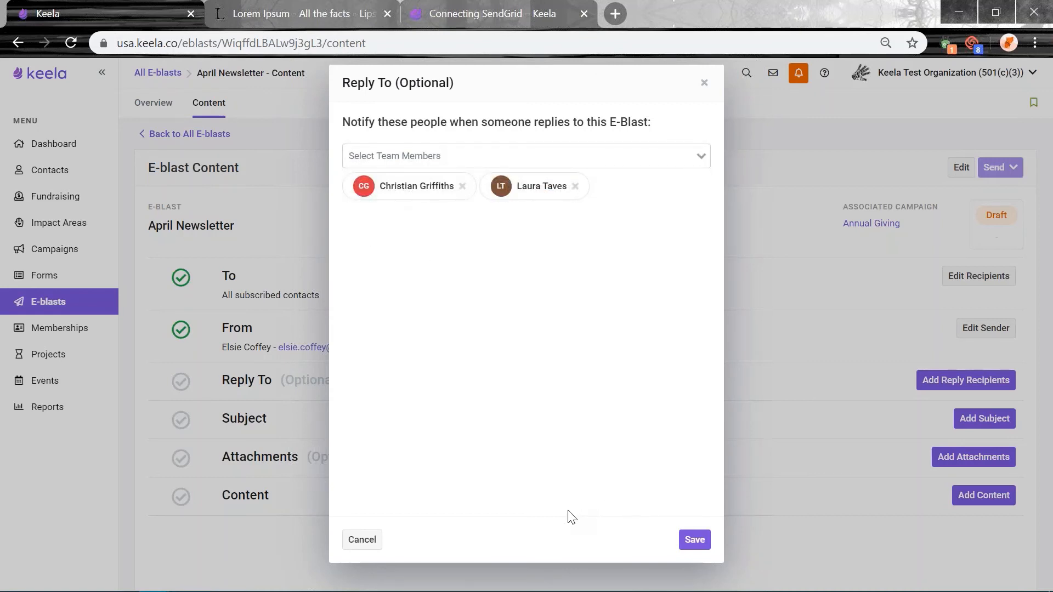
pyautogui.click(707, 539)
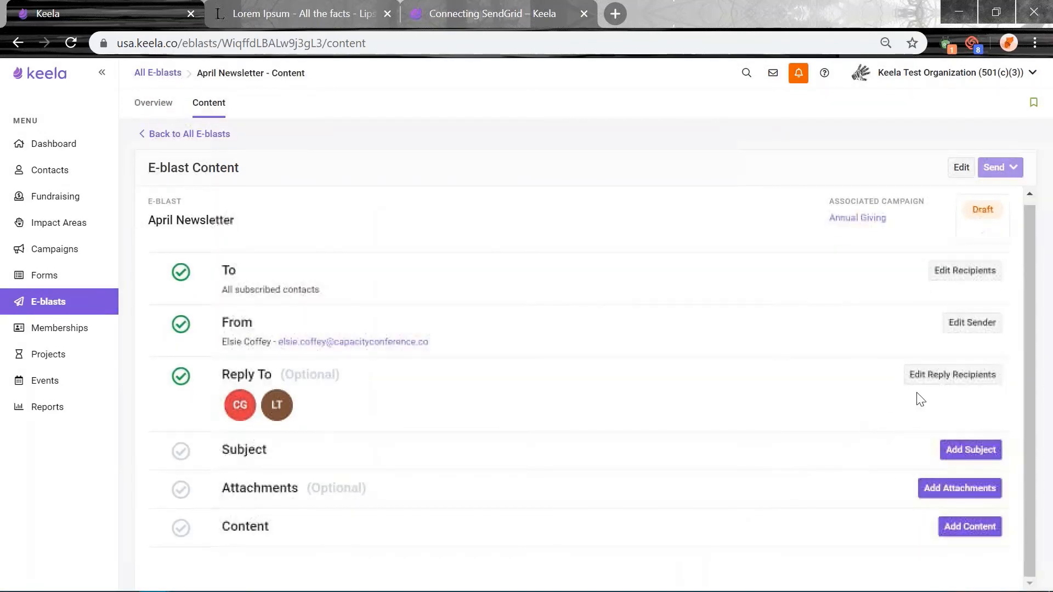
# Set the subject to "Donate to our April Fundraiser today!" with the preview text "Thanks for your ongoing support", and save.
pyautogui.click(947, 454)
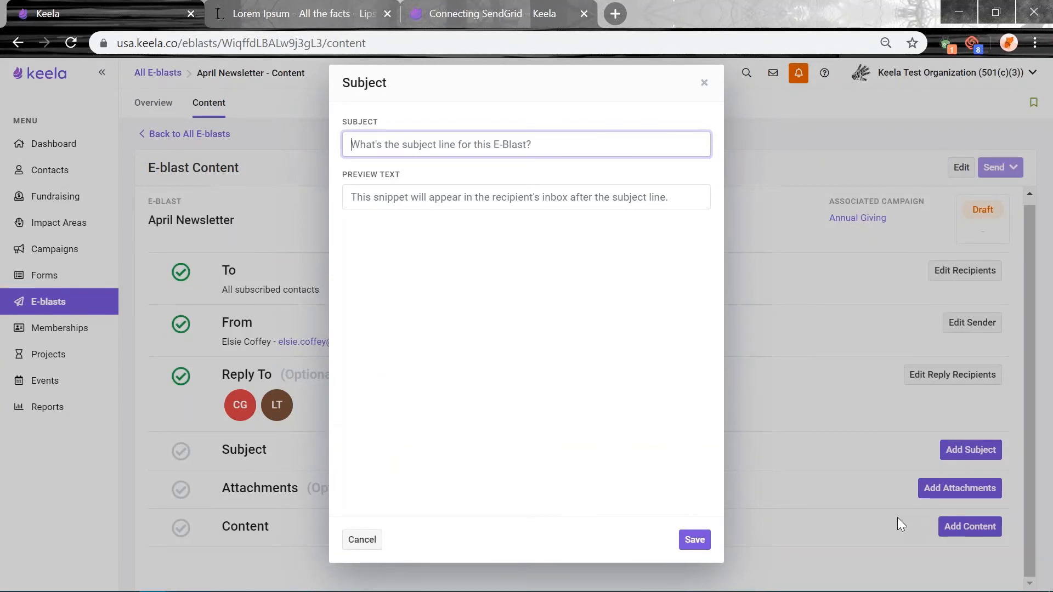
pyautogui.write('D')
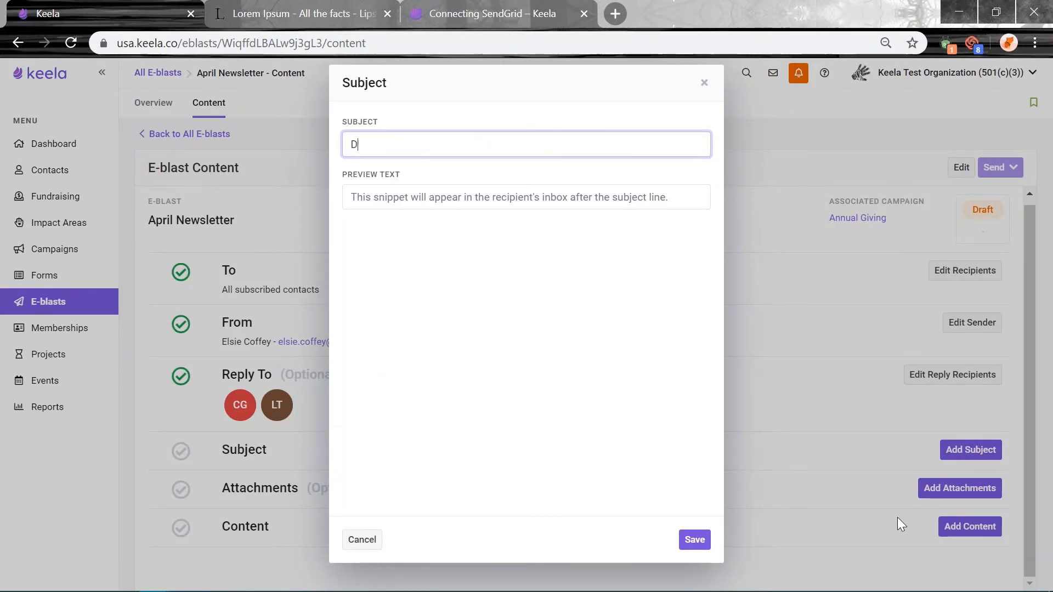
pyautogui.write('onate to our Api')
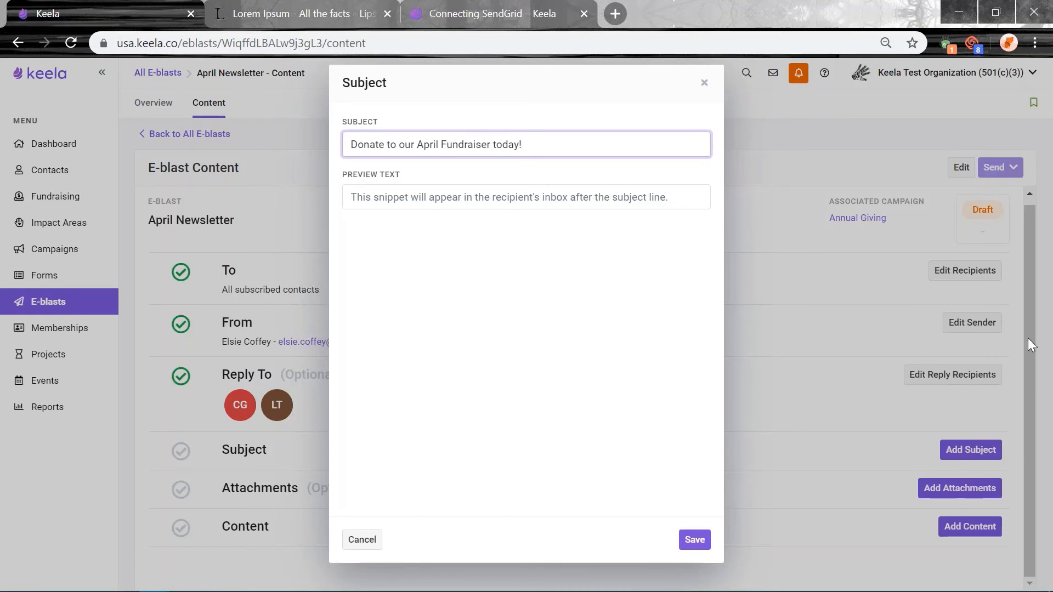
pyautogui.click(487, 191)
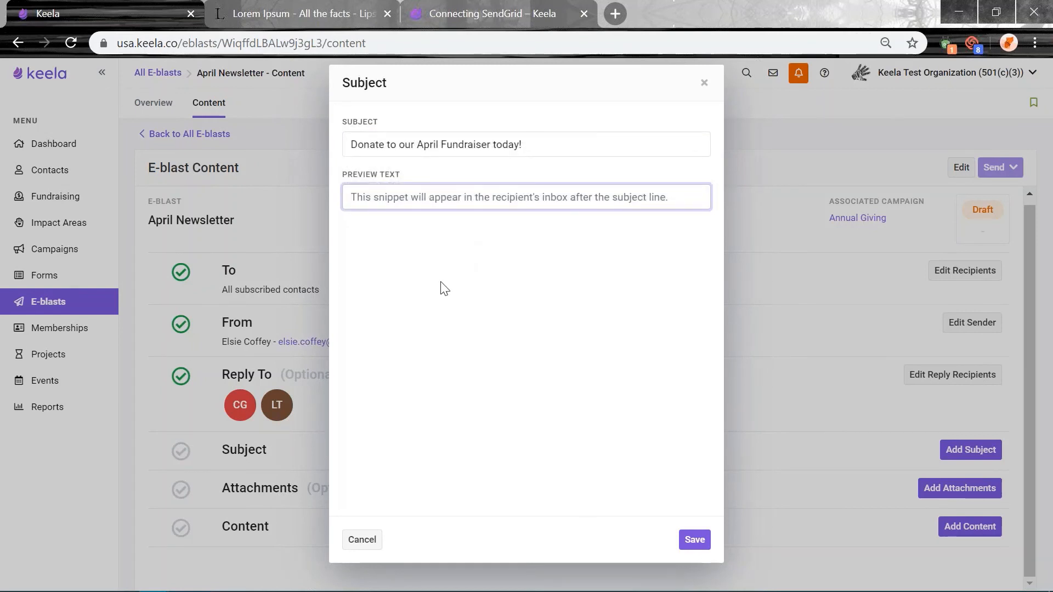
pyautogui.write('Thank')
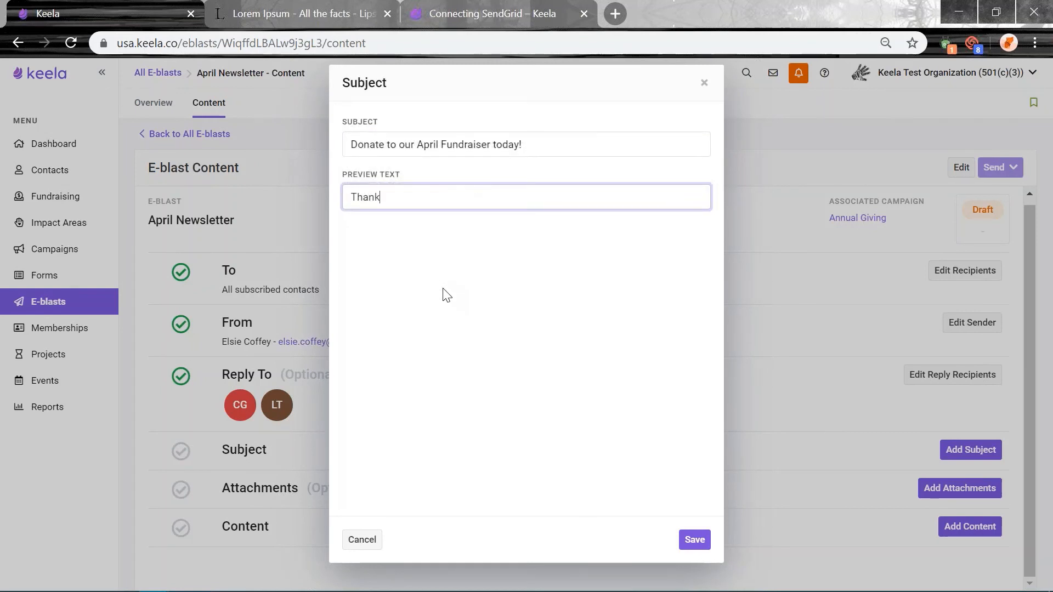
pyautogui.write('s for your ongoing support')
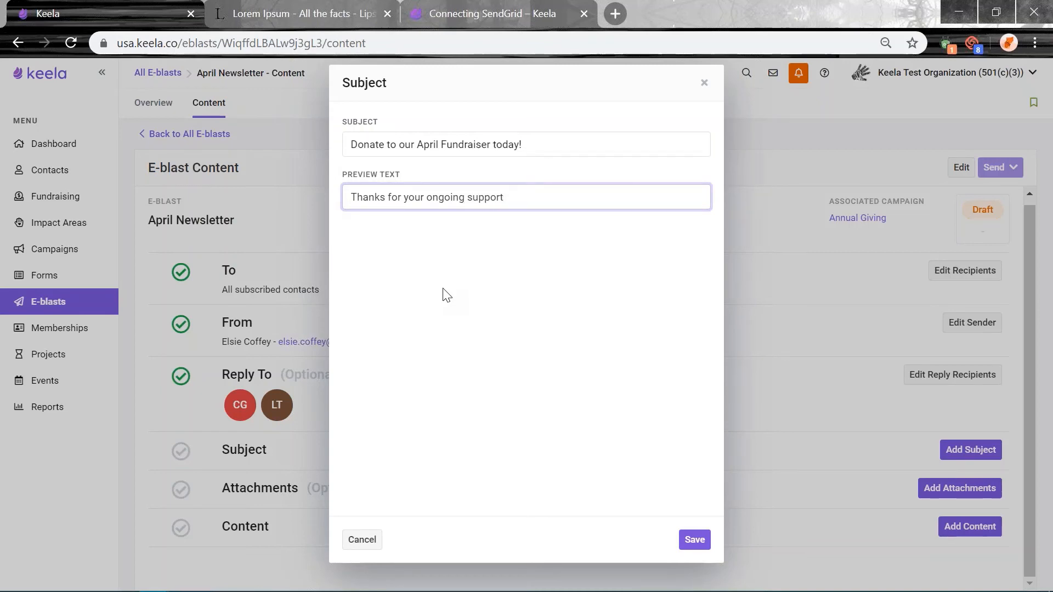
pyautogui.click(695, 540)
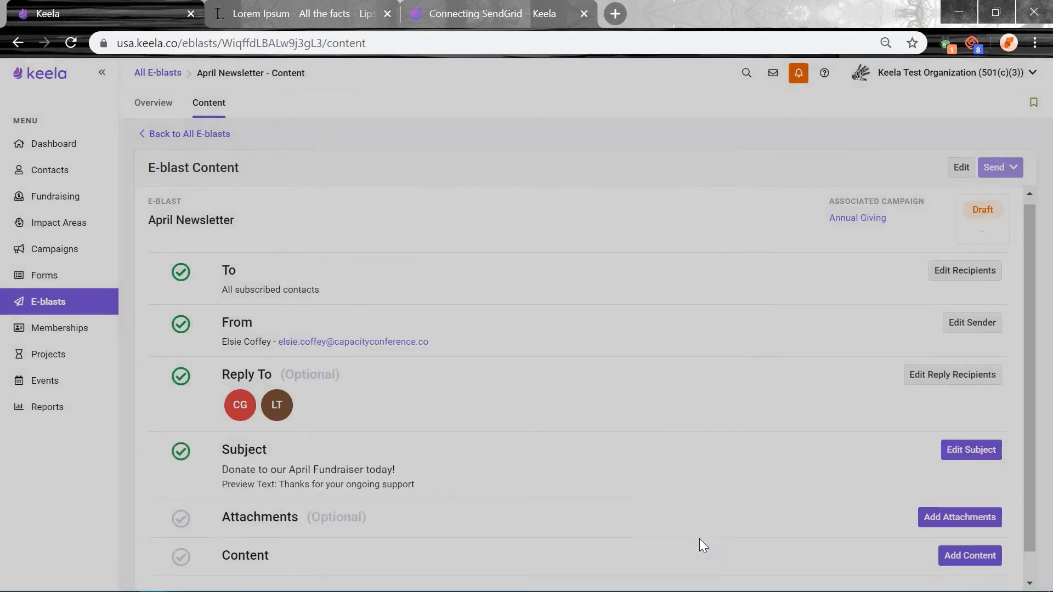
# Upload the image bharathi-kannan-rfL-thiRzDs-unsplash.jpg as the e-blast's attachment and save.
pyautogui.scroll(-1, 710, 494)
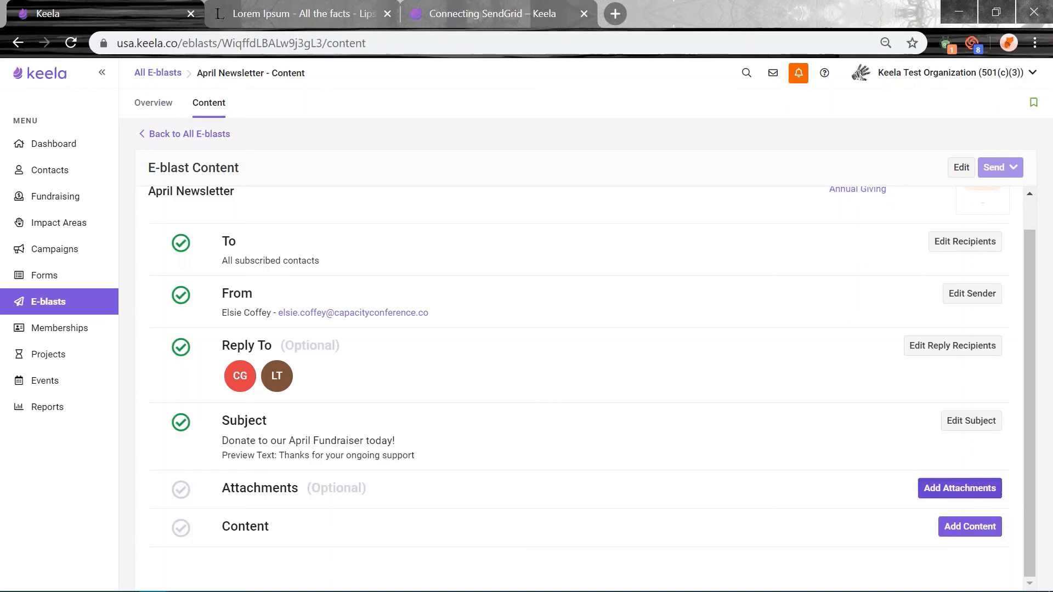
pyautogui.click(960, 488)
pyautogui.click(365, 144)
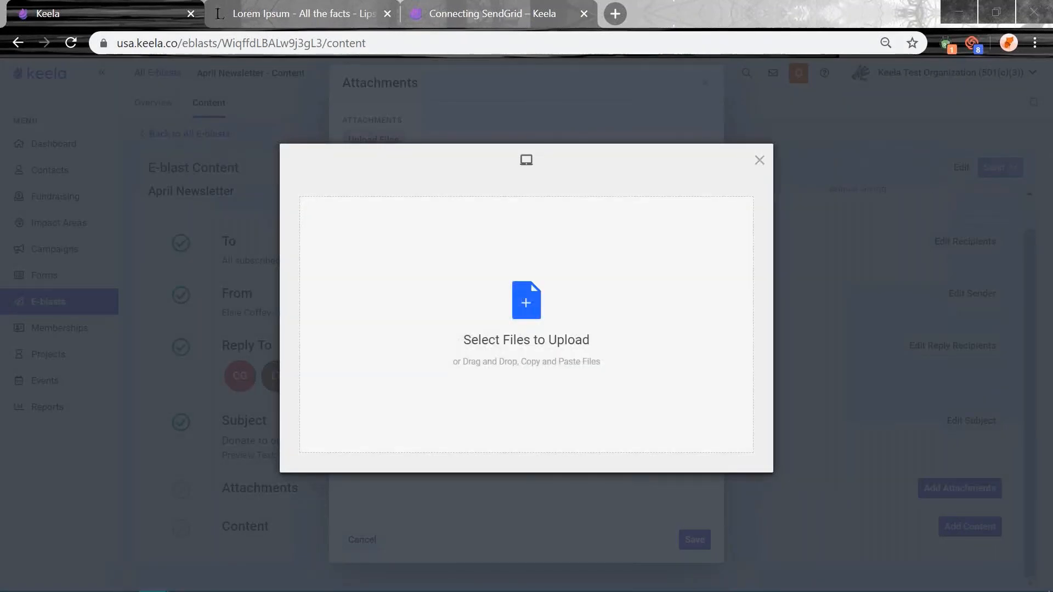
pyautogui.click(521, 329)
pyautogui.doubleClick(301, 250)
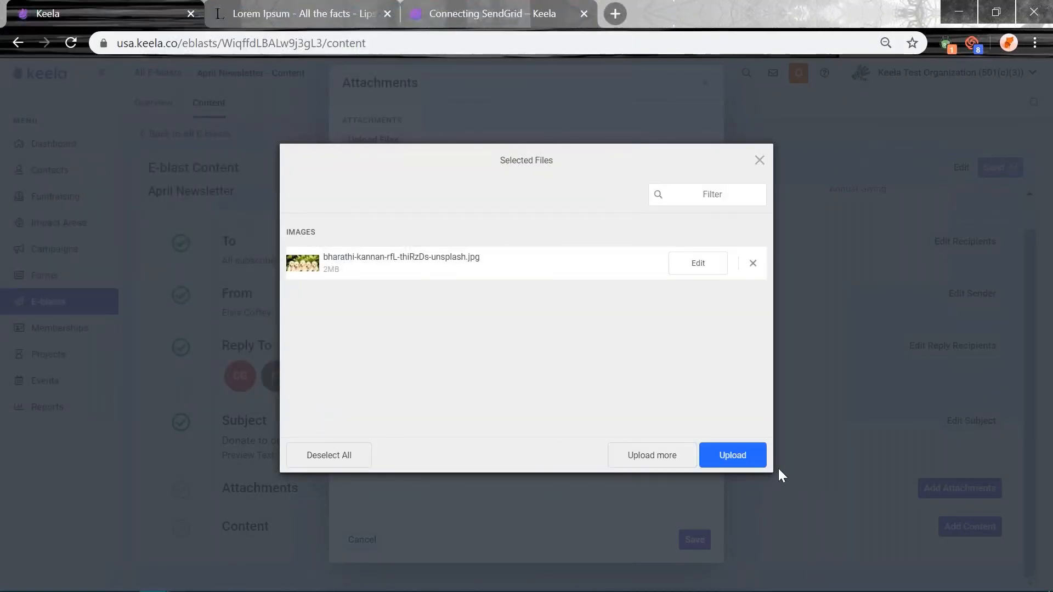
pyautogui.click(739, 464)
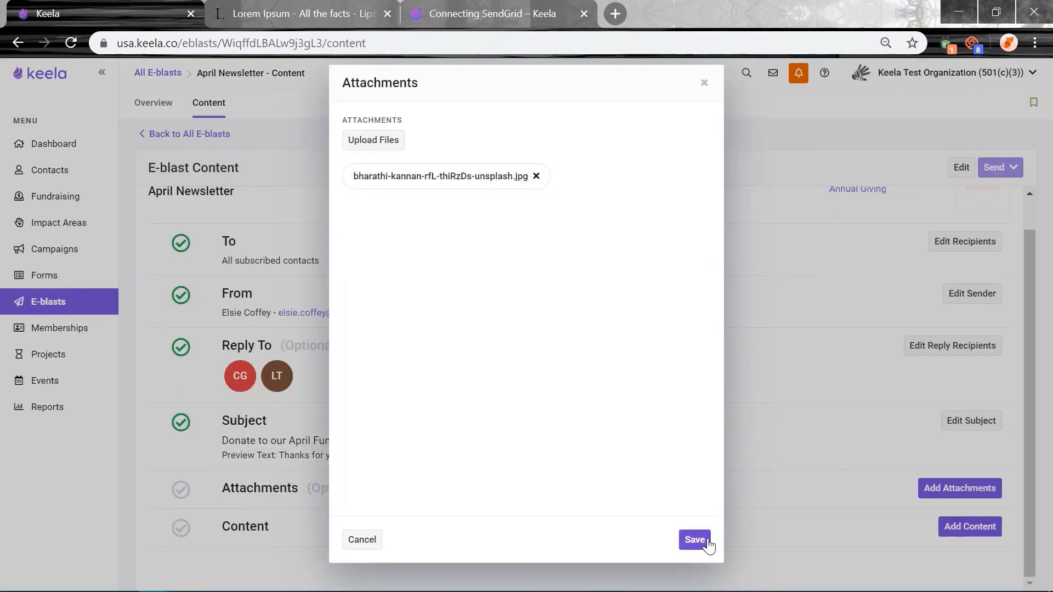
pyautogui.click(704, 542)
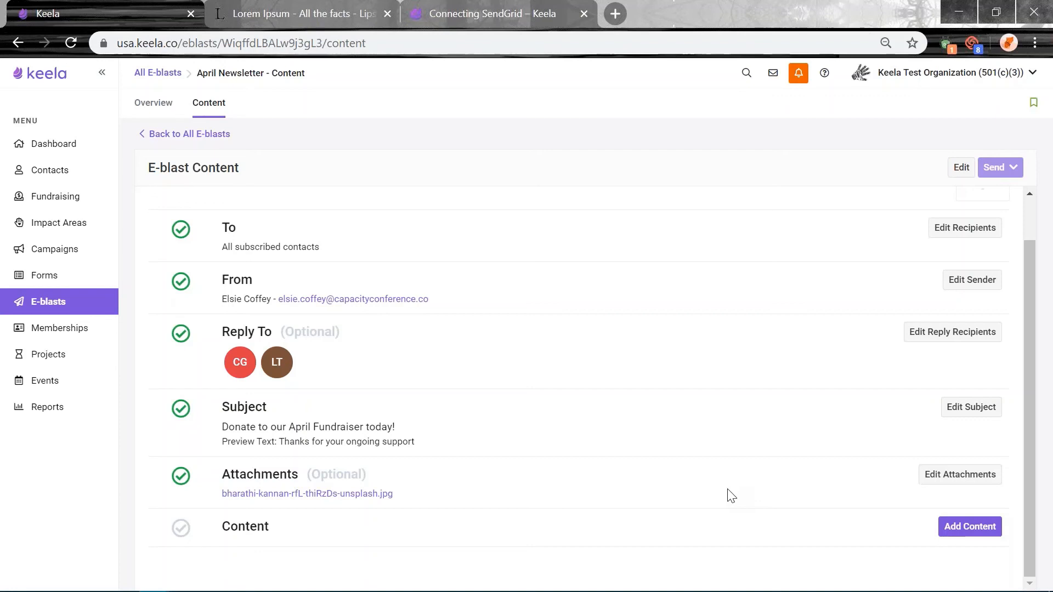
# Look through the default and saved templates, and select the saved Keela News template as the e-blast's content.
pyautogui.click(966, 533)
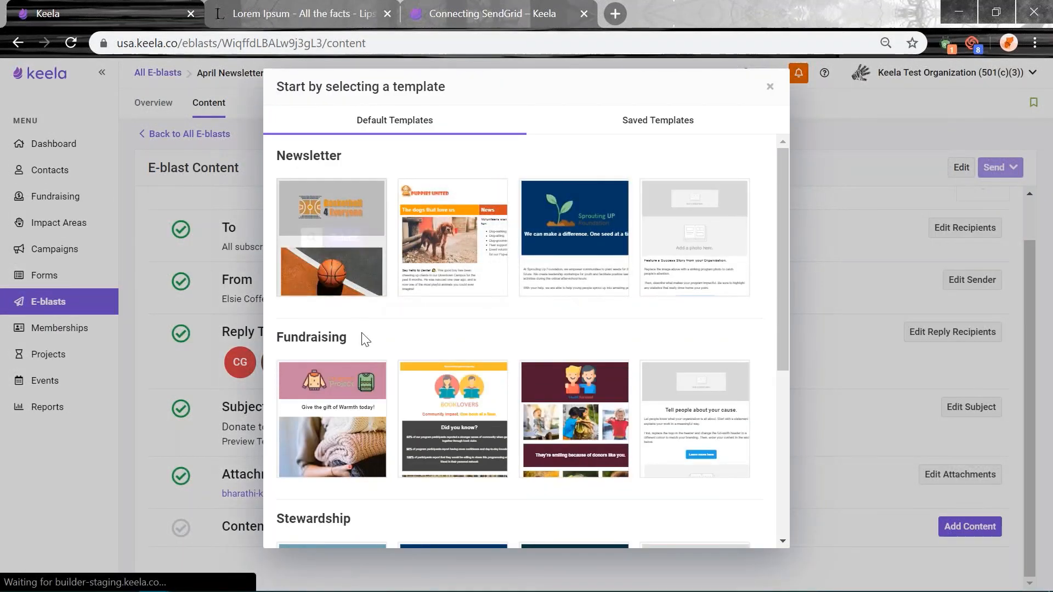
pyautogui.moveTo(784, 203); pyautogui.dragTo(777, 140)
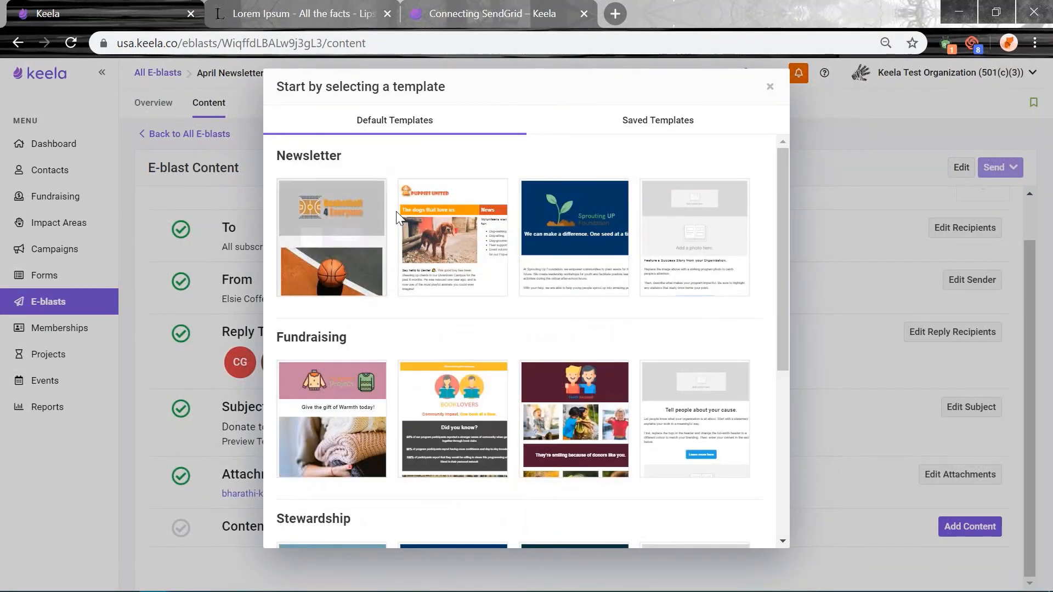
pyautogui.moveTo(489, 422)
pyautogui.scroll(-5, 488, 422)
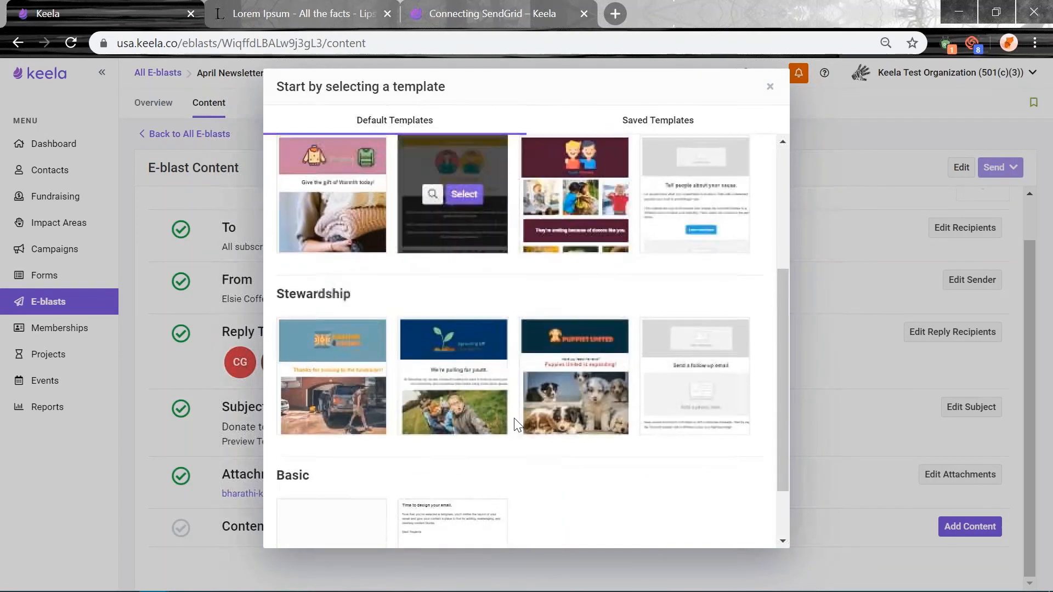
pyautogui.scroll(5, 517, 422)
pyautogui.click(656, 122)
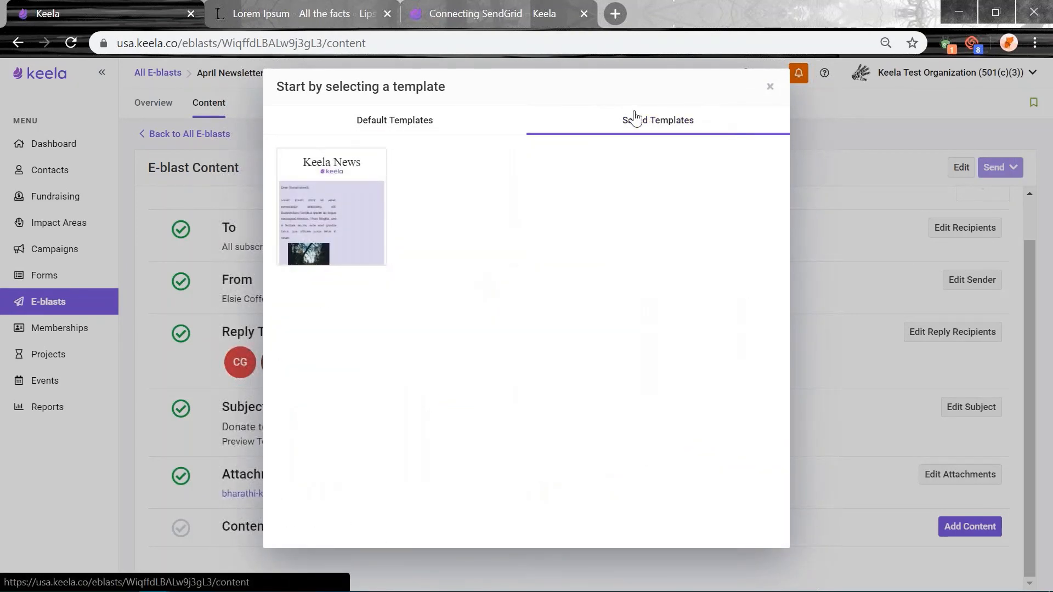
pyautogui.moveTo(319, 221)
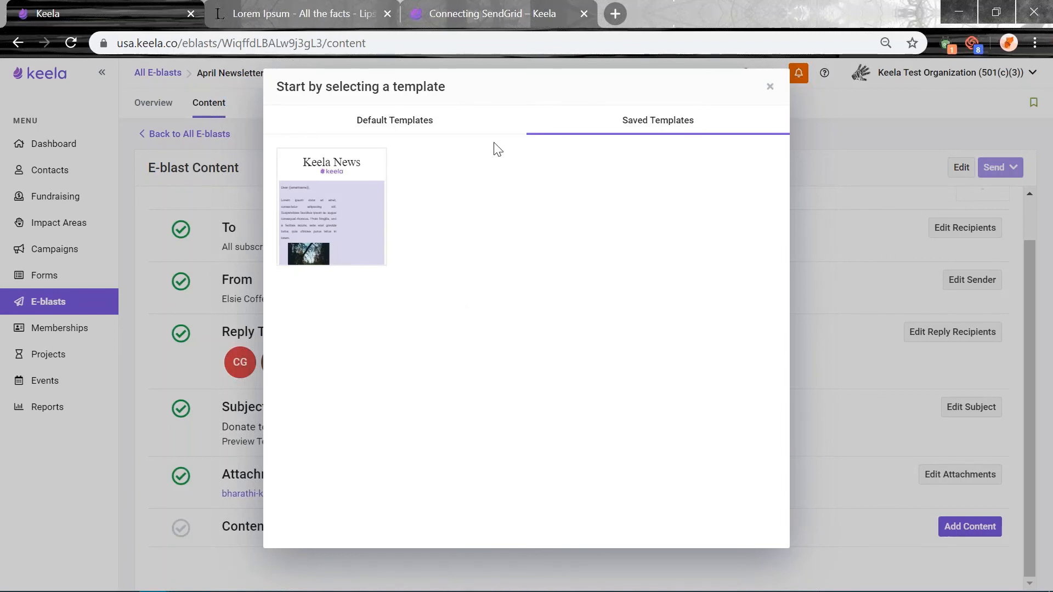
pyautogui.click(433, 123)
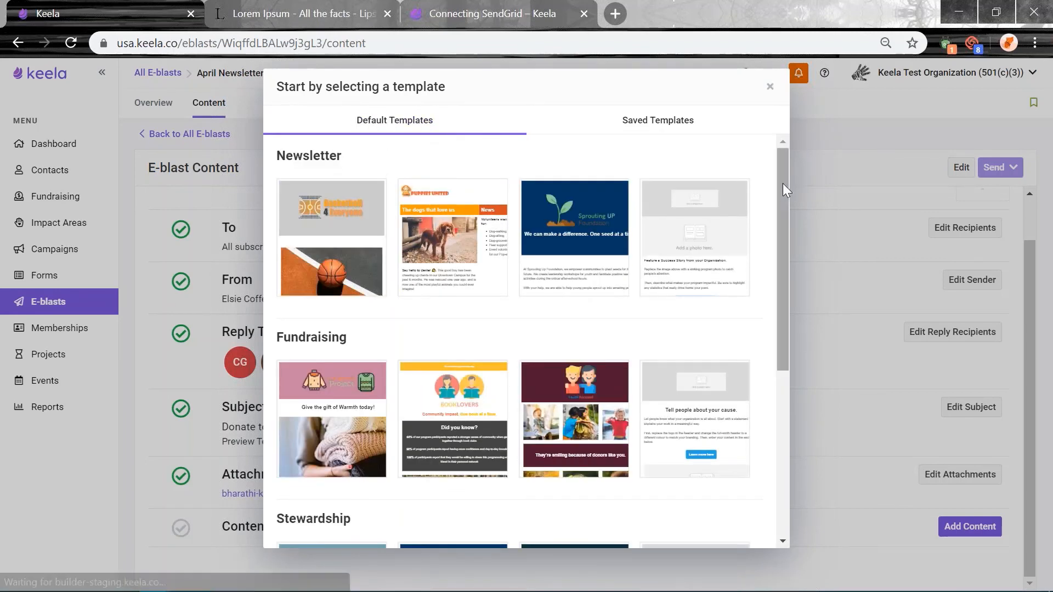
pyautogui.moveTo(782, 184); pyautogui.dragTo(781, 400)
pyautogui.moveTo(299, 425)
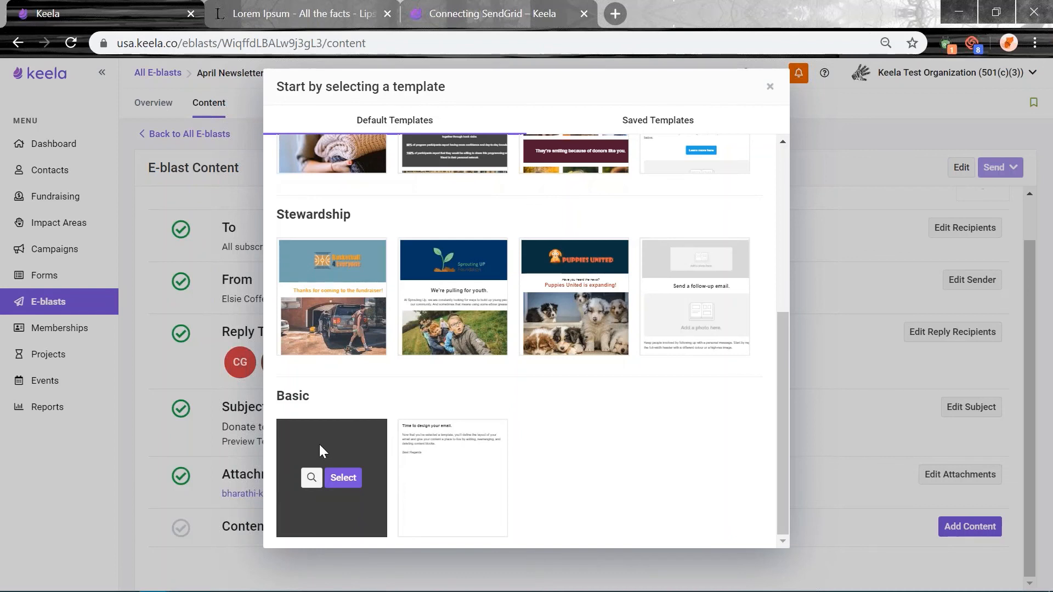
pyautogui.click(654, 120)
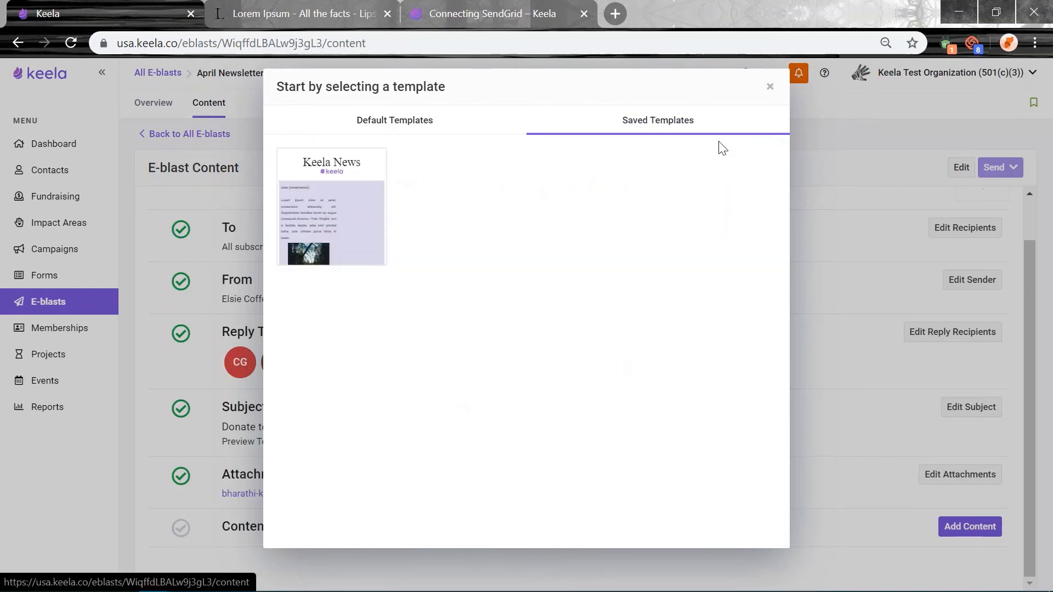
pyautogui.click(341, 206)
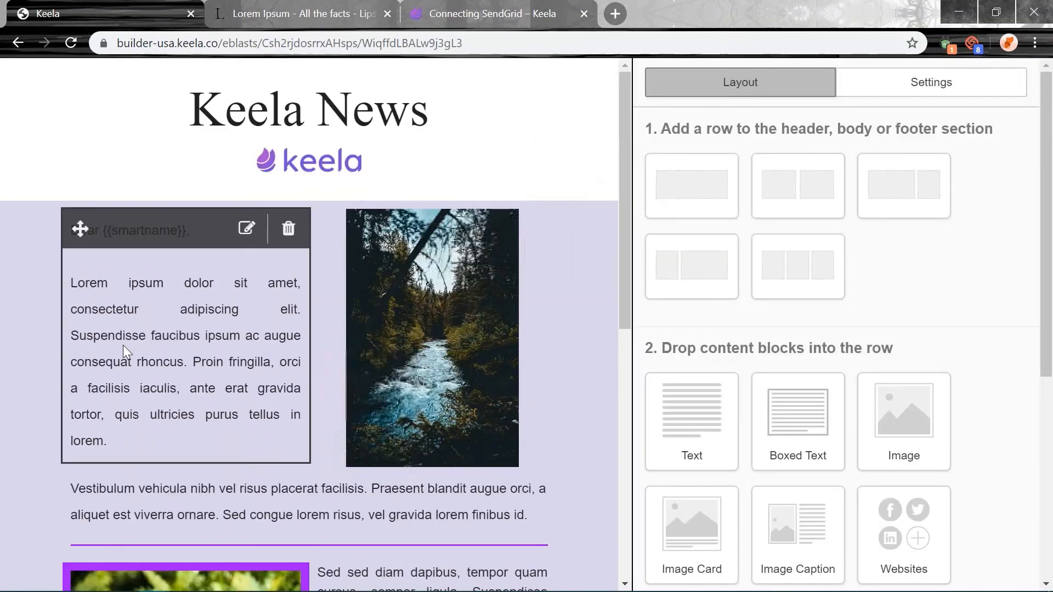
# Check the Keela News text and image blocks down to the footer in the builder, and save the content to the e-blast.
pyautogui.click(157, 302)
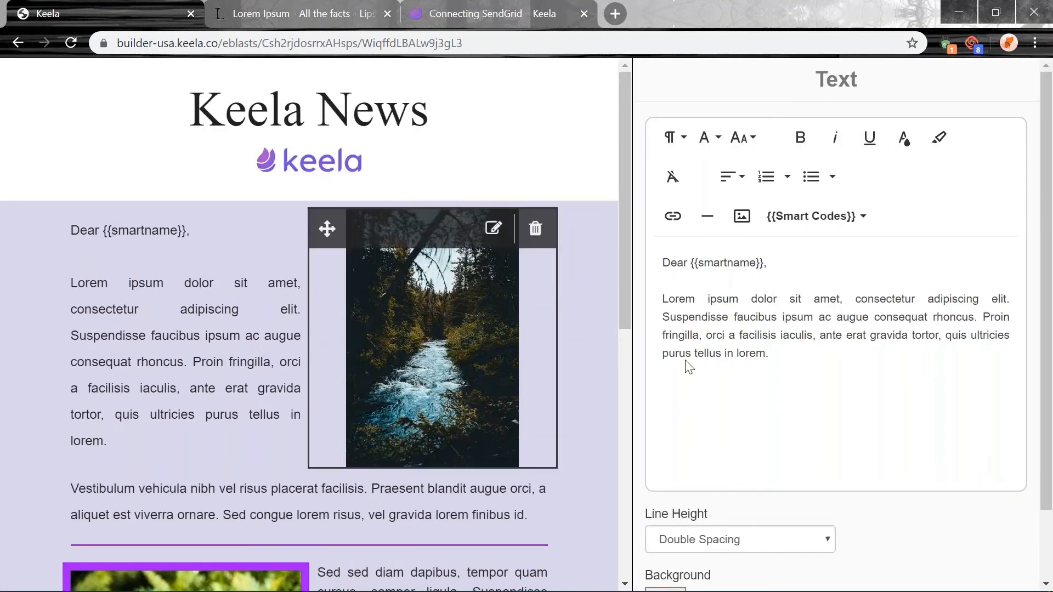
pyautogui.moveTo(769, 353); pyautogui.dragTo(624, 314)
pyautogui.click(307, 501)
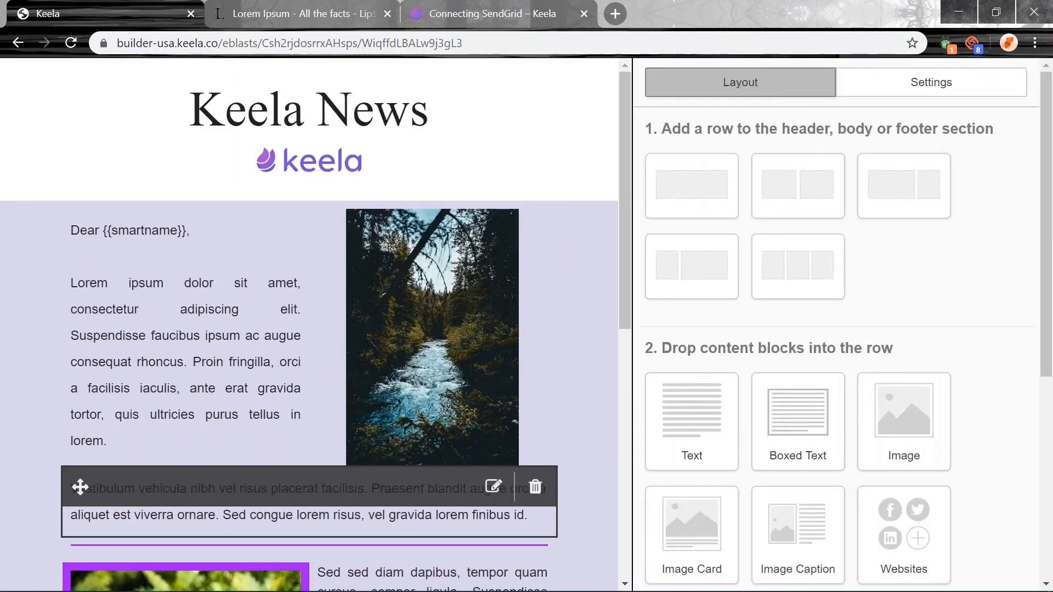
pyautogui.click(477, 330)
pyautogui.scroll(-10, 220, 450)
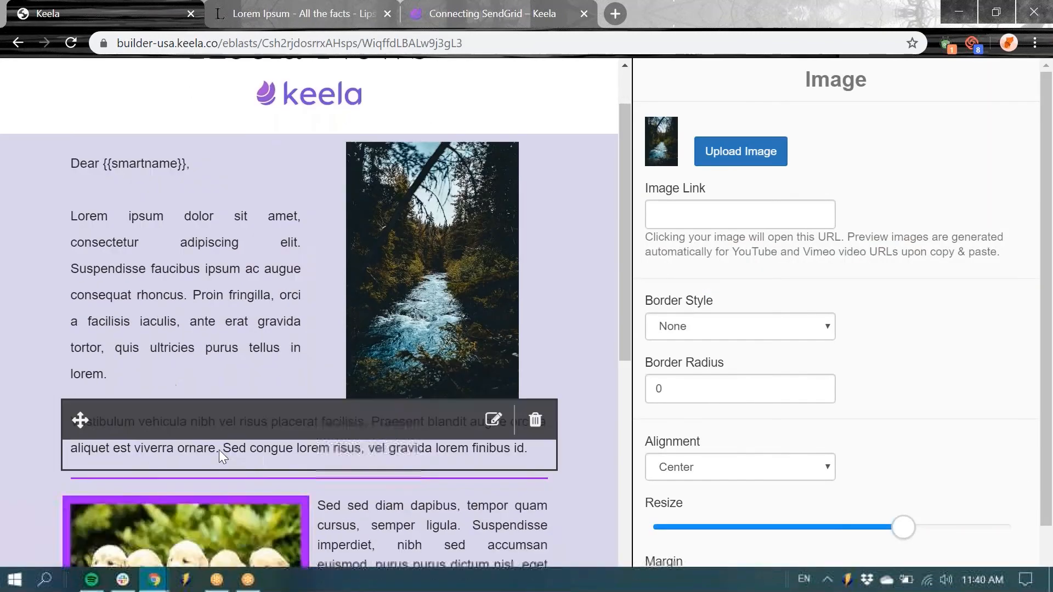
pyautogui.scroll(10, 466, 460)
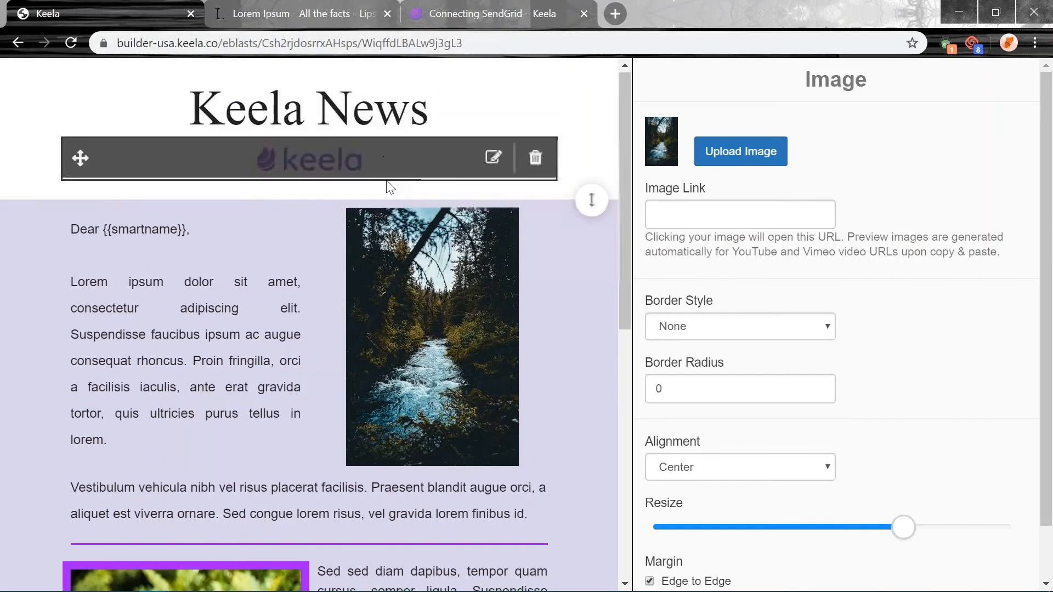
pyautogui.scroll(-10, 391, 320)
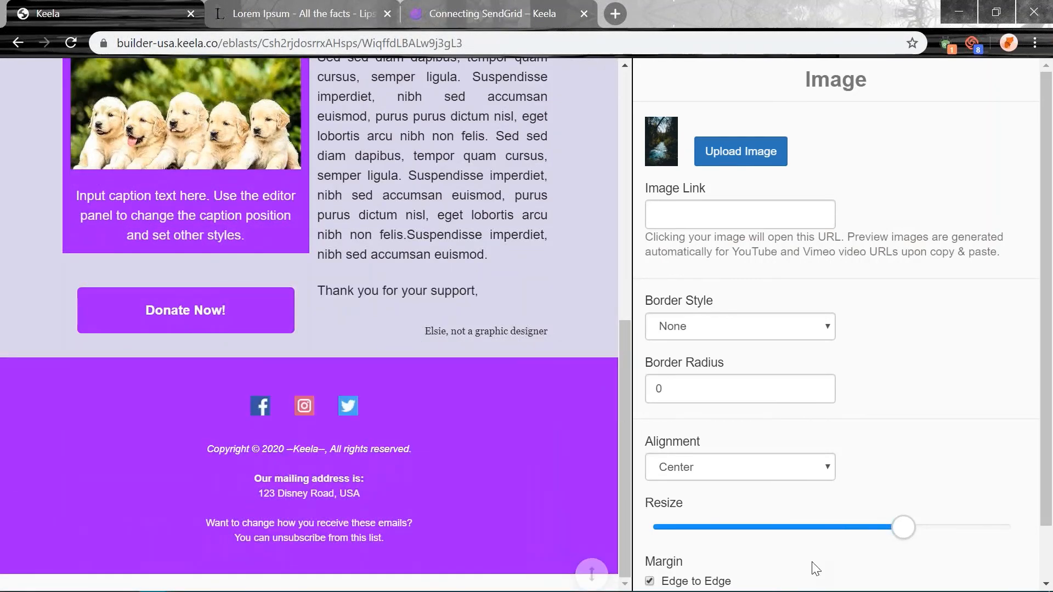
pyautogui.scroll(-1, 828, 515)
pyautogui.click(734, 580)
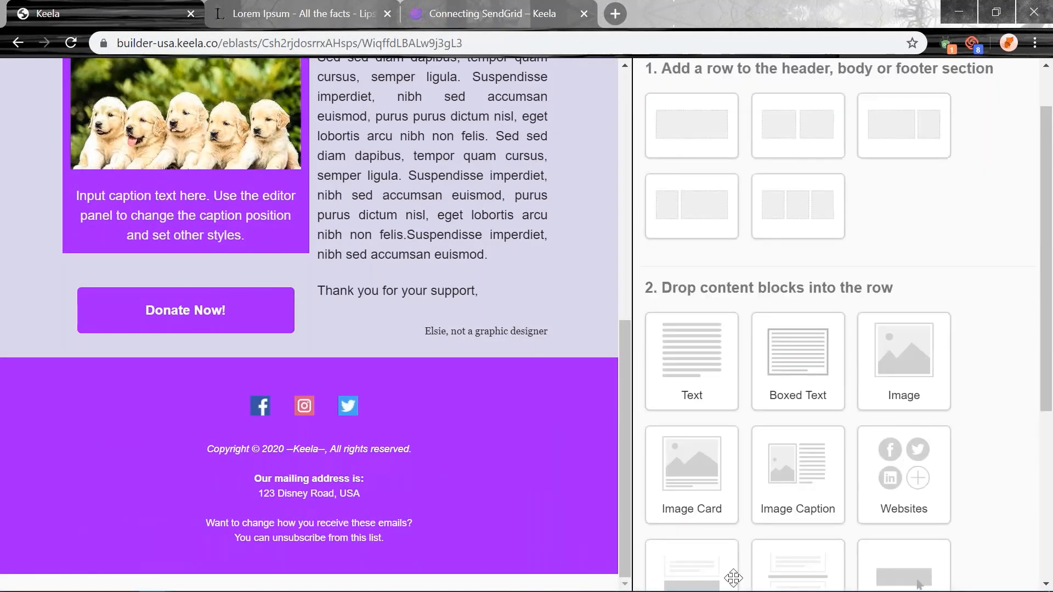
pyautogui.scroll(-5, 878, 438)
pyautogui.click(914, 547)
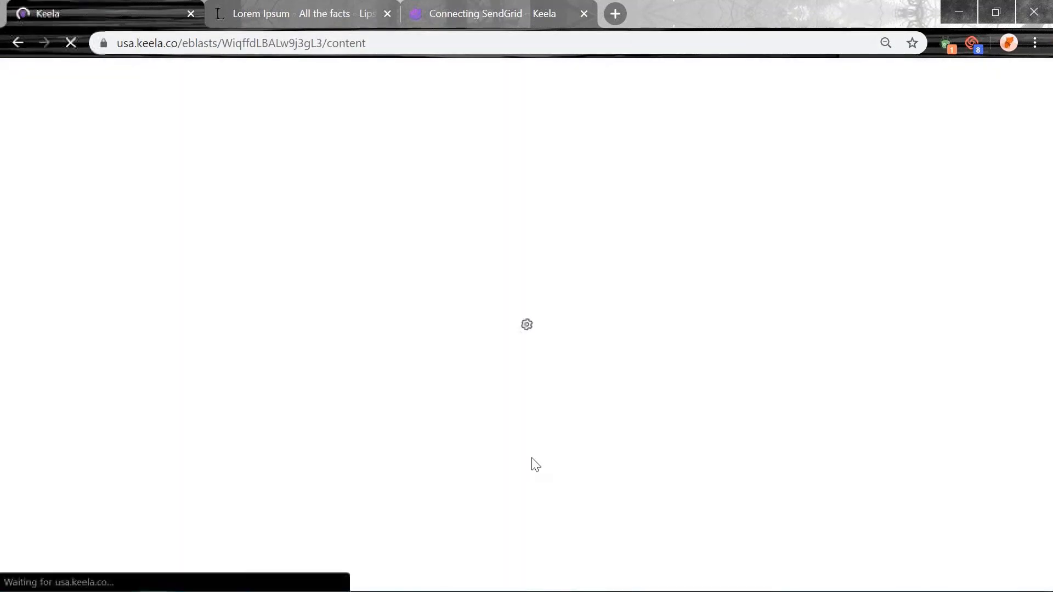
# Schedule the April Newsletter e-blast to send on Apr 8, 2020 at 11:41 AM and confirm.
pyautogui.scroll(-10, 758, 409)
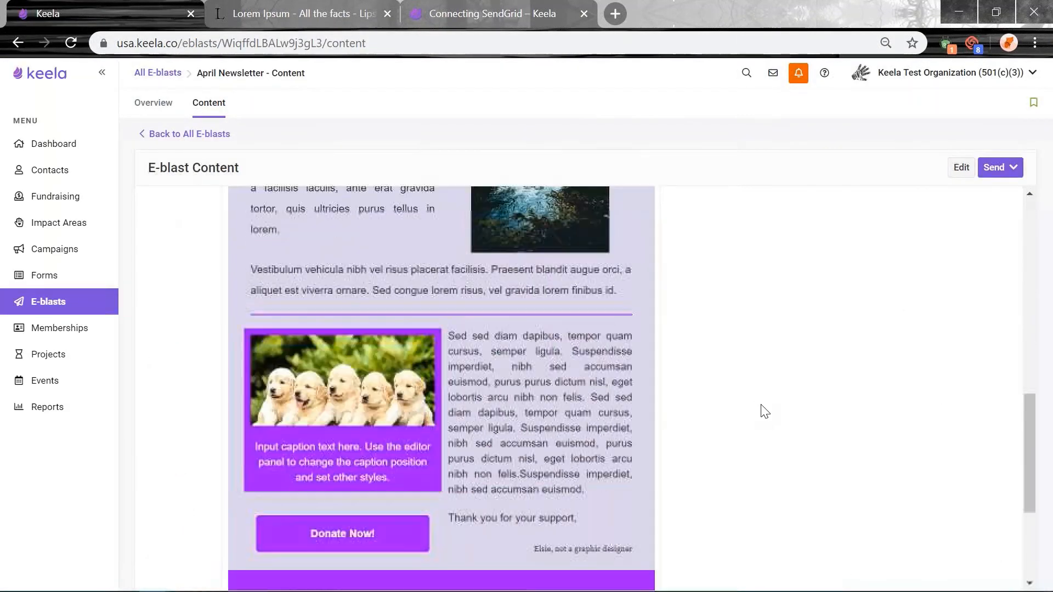
pyautogui.moveTo(1031, 476); pyautogui.dragTo(1030, 219)
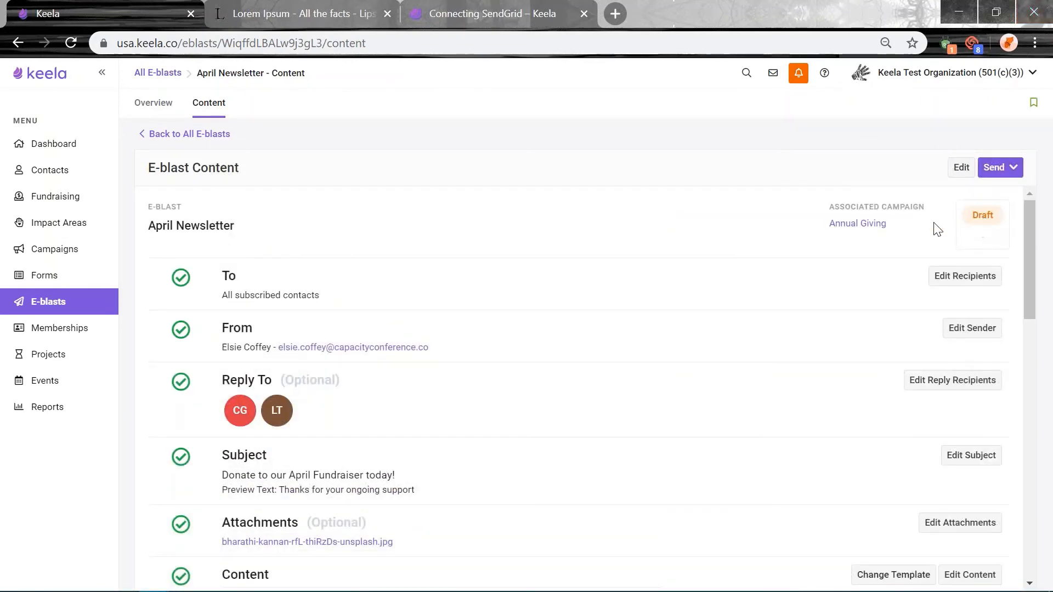
pyautogui.scroll(-2, 623, 230)
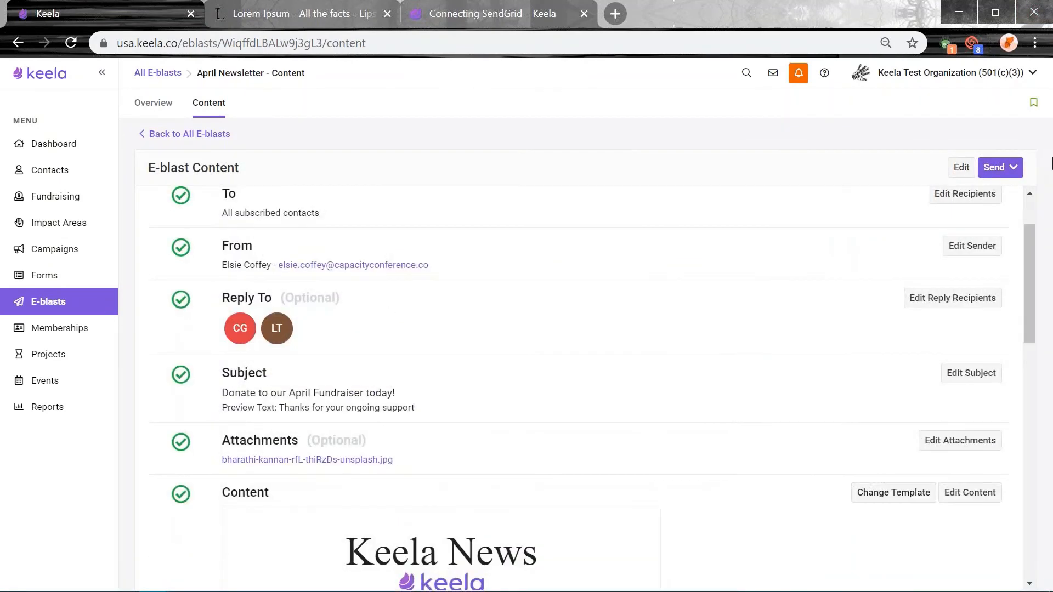
pyautogui.click(982, 162)
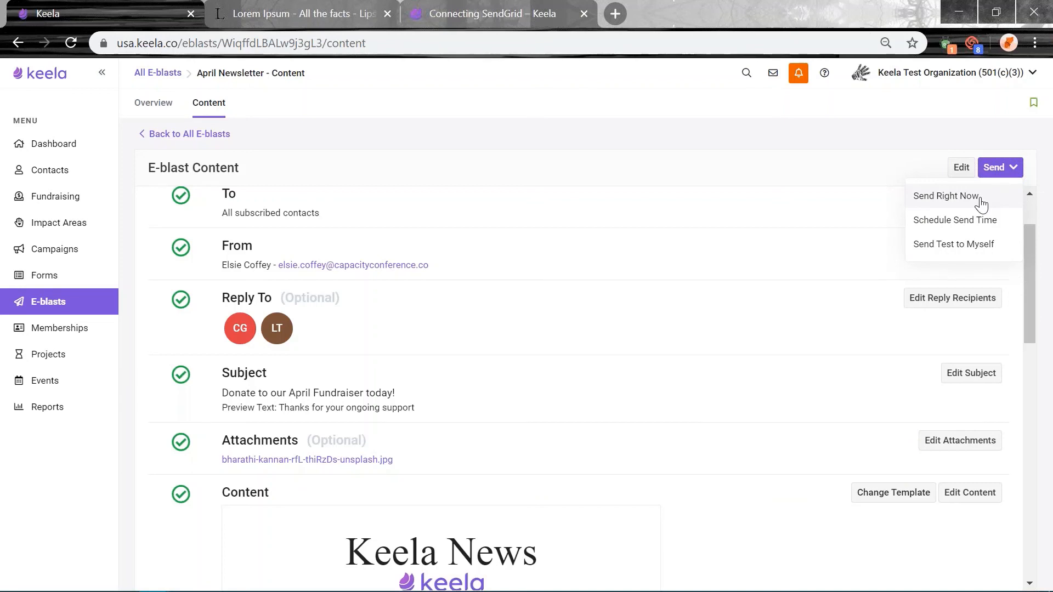
pyautogui.click(962, 225)
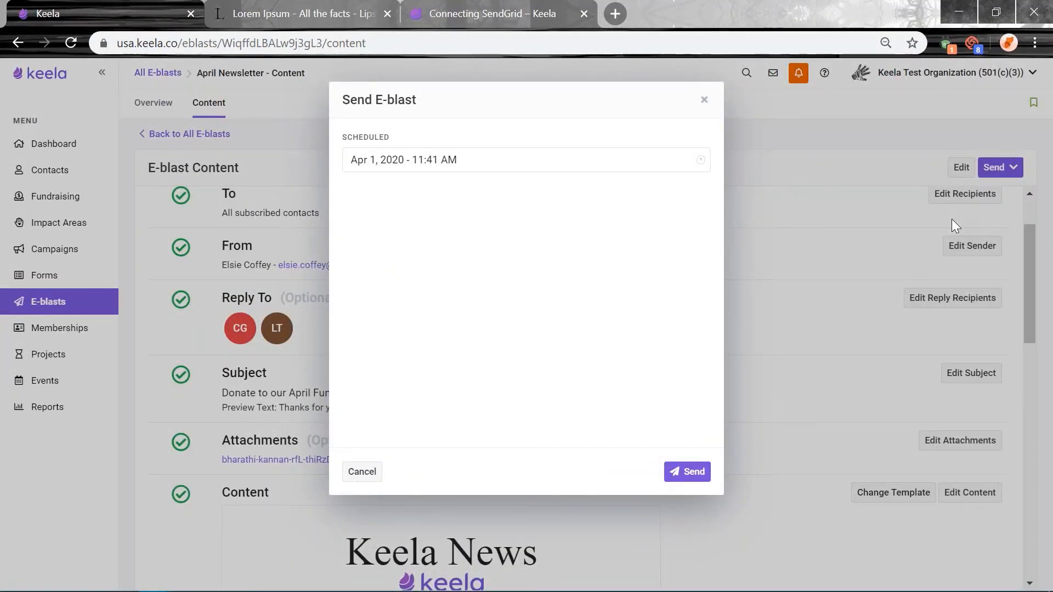
pyautogui.click(535, 165)
pyautogui.click(411, 272)
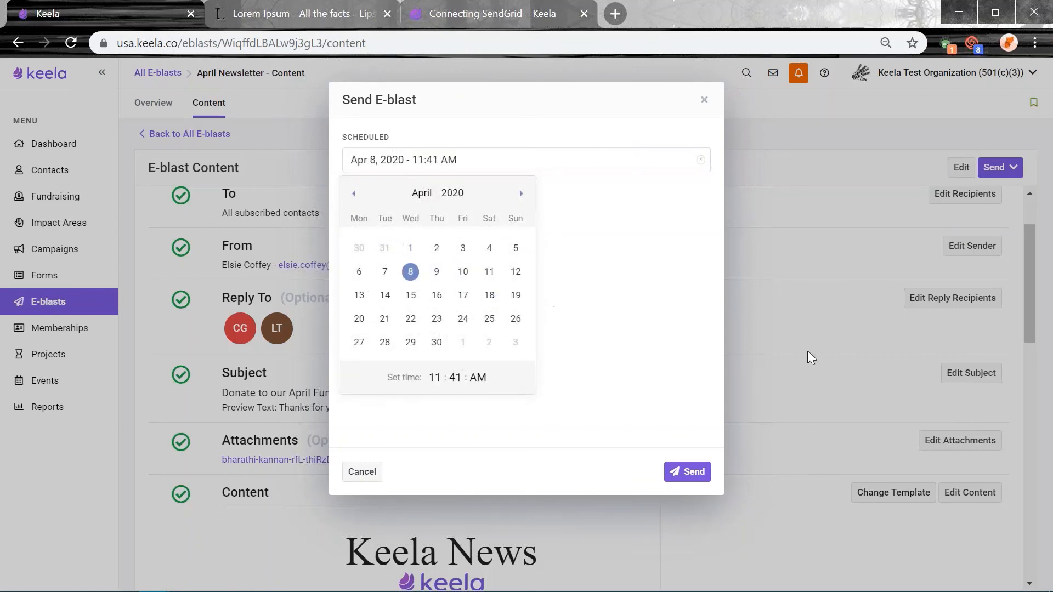
pyautogui.click(652, 326)
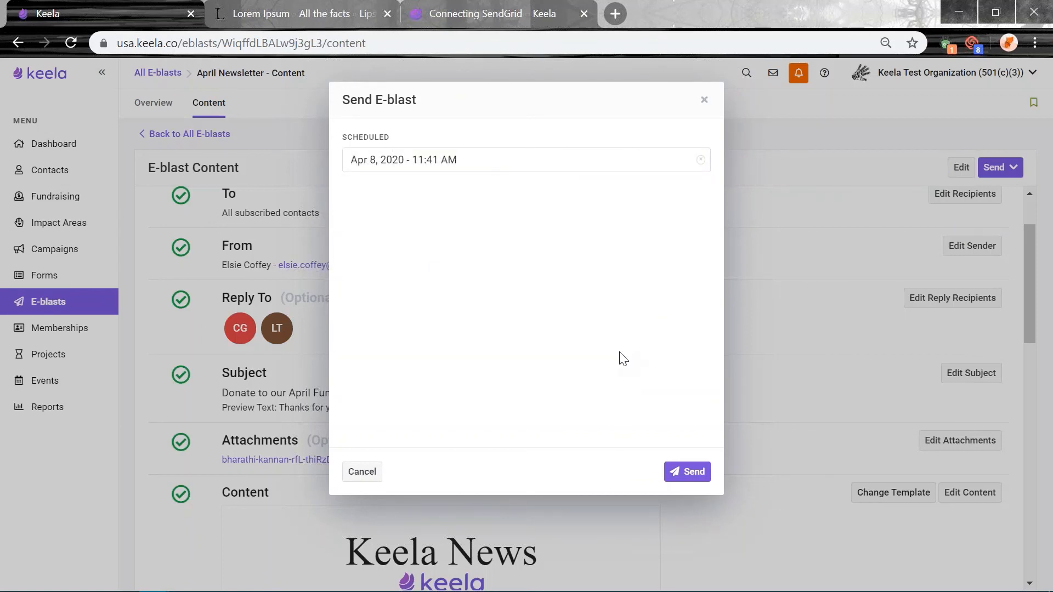
pyautogui.click(680, 472)
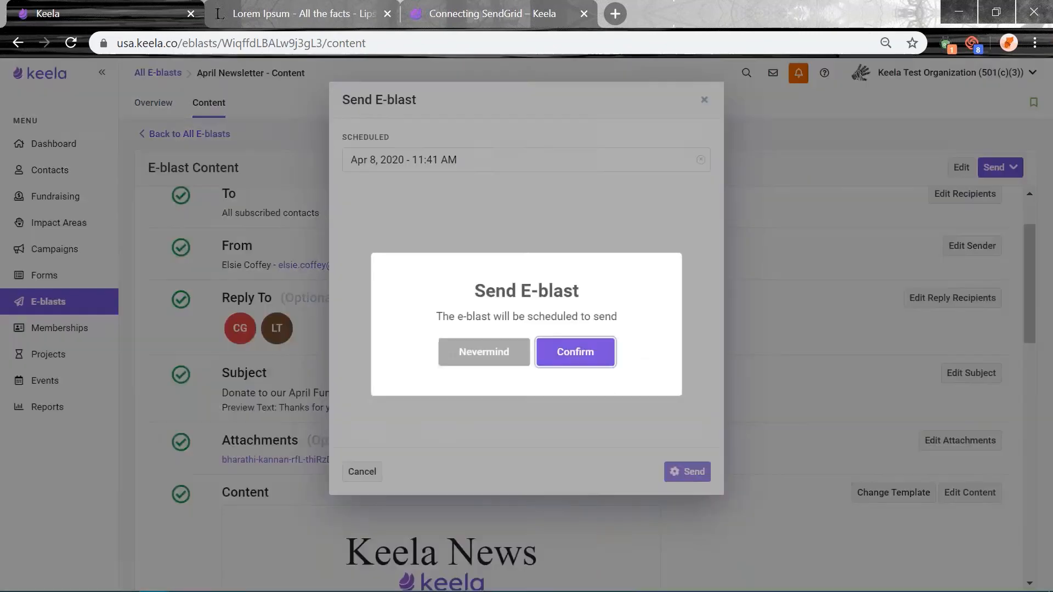
pyautogui.click(579, 358)
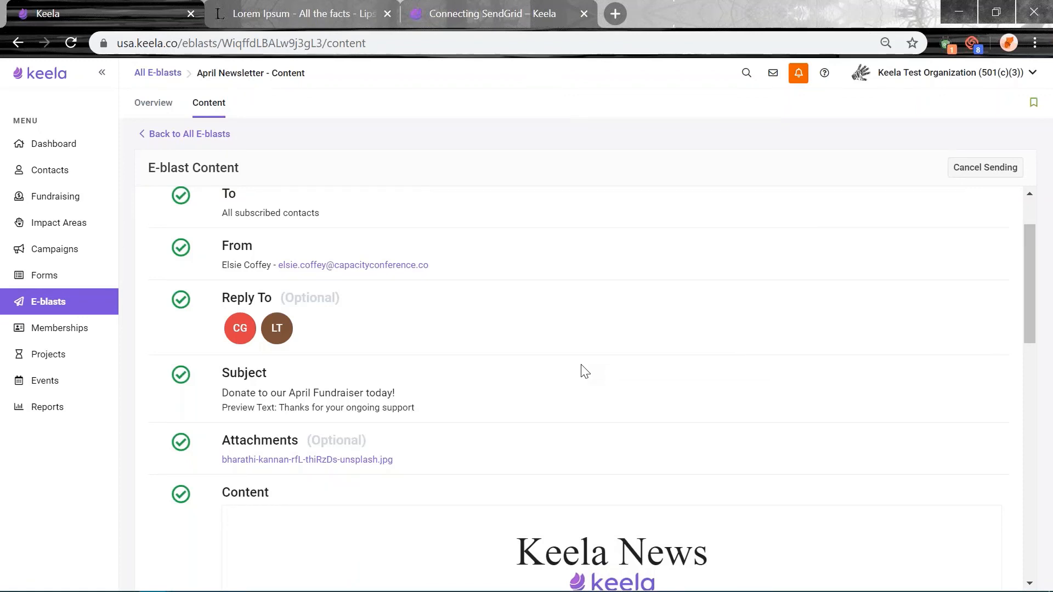
# Cancel the scheduled sending of the April Newsletter e-blast and confirm the cancellation.
pyautogui.scroll(2, 593, 337)
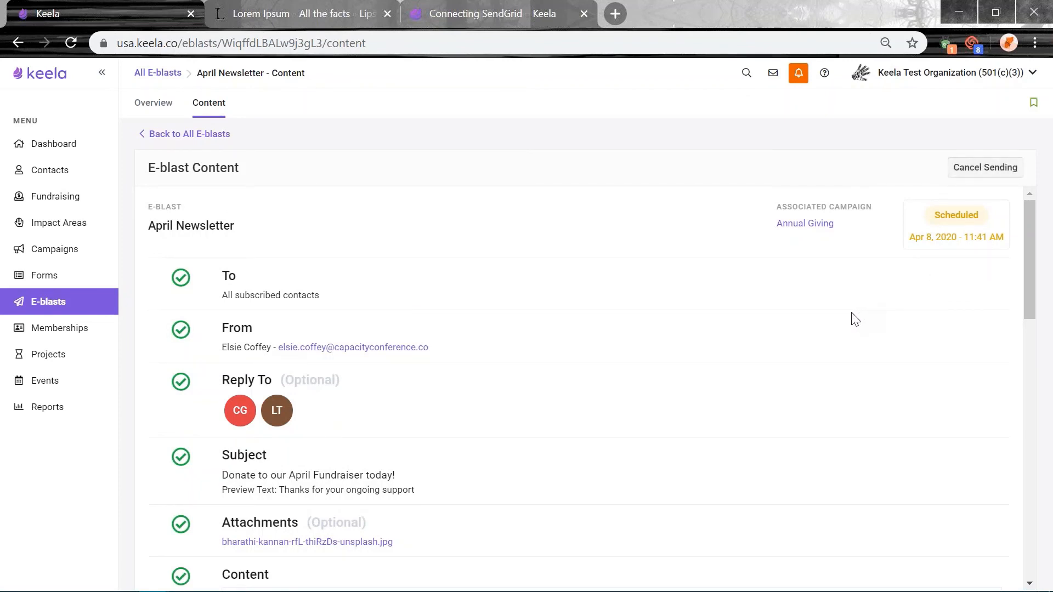
pyautogui.moveTo(550, 590)
pyautogui.click(985, 168)
pyautogui.press('Return')
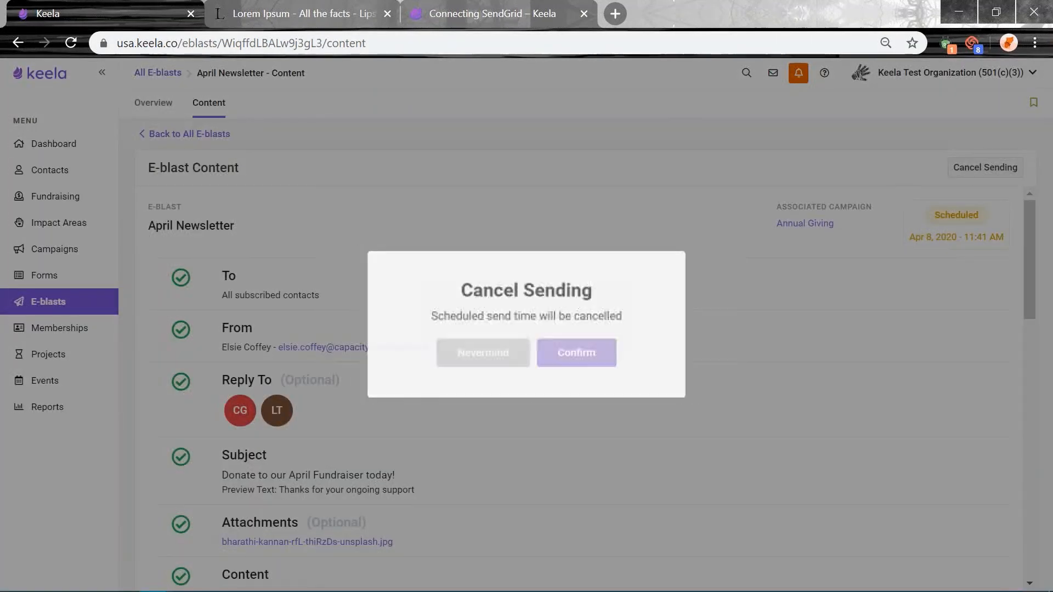
# Send a test of the April Newsletter e-blast to your own email address and confirm.
pyautogui.click(998, 168)
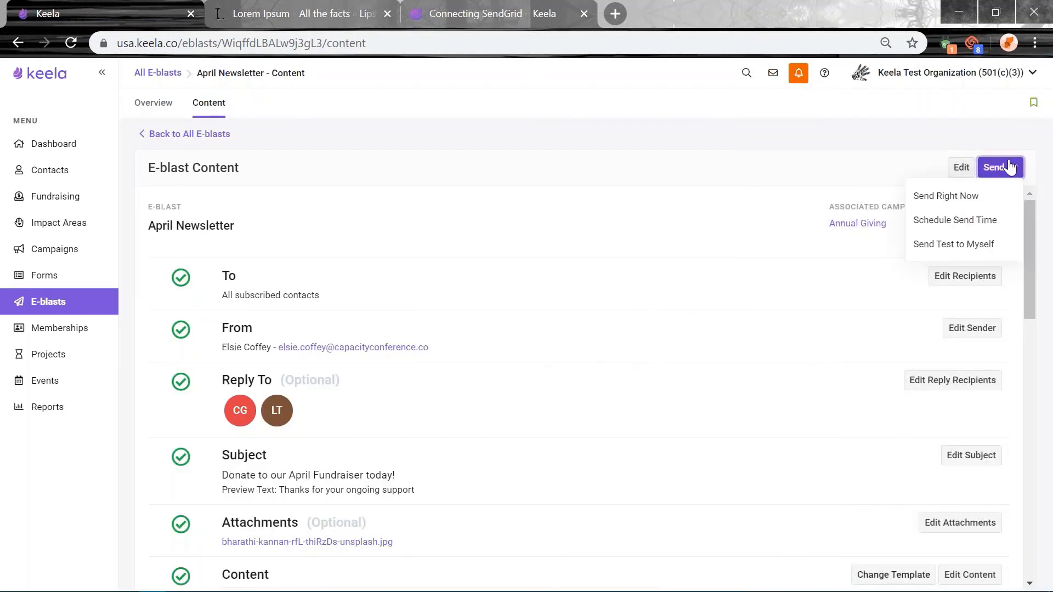
pyautogui.click(949, 248)
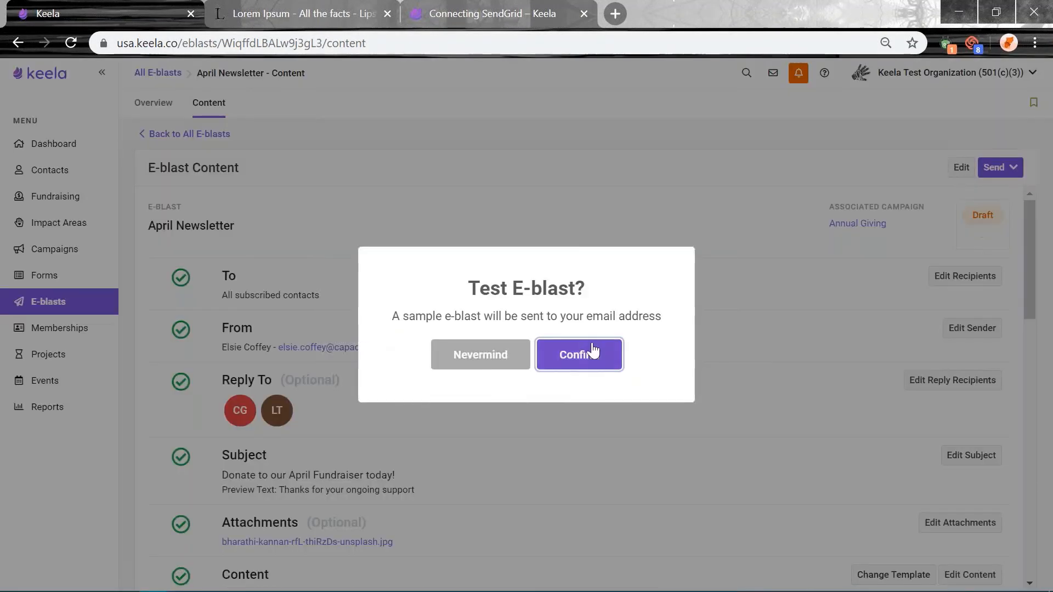
pyautogui.click(595, 354)
# Review the e-blast's settings and content preview, including the body text beside the puppy image and the footer.
pyautogui.scroll(-15, 331, 451)
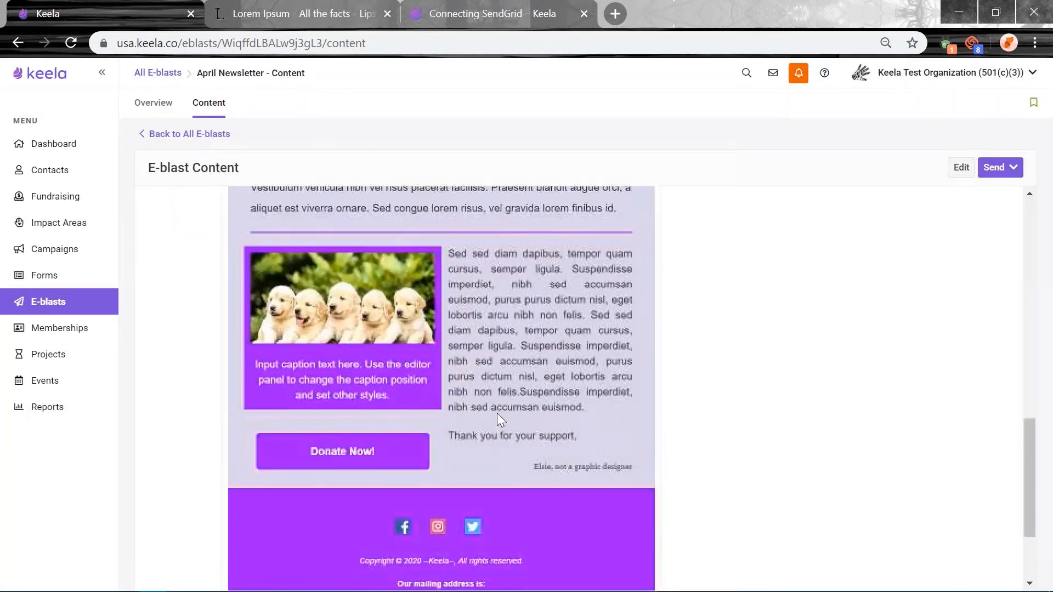
pyautogui.scroll(8, 498, 417)
pyautogui.scroll(-10, 439, 379)
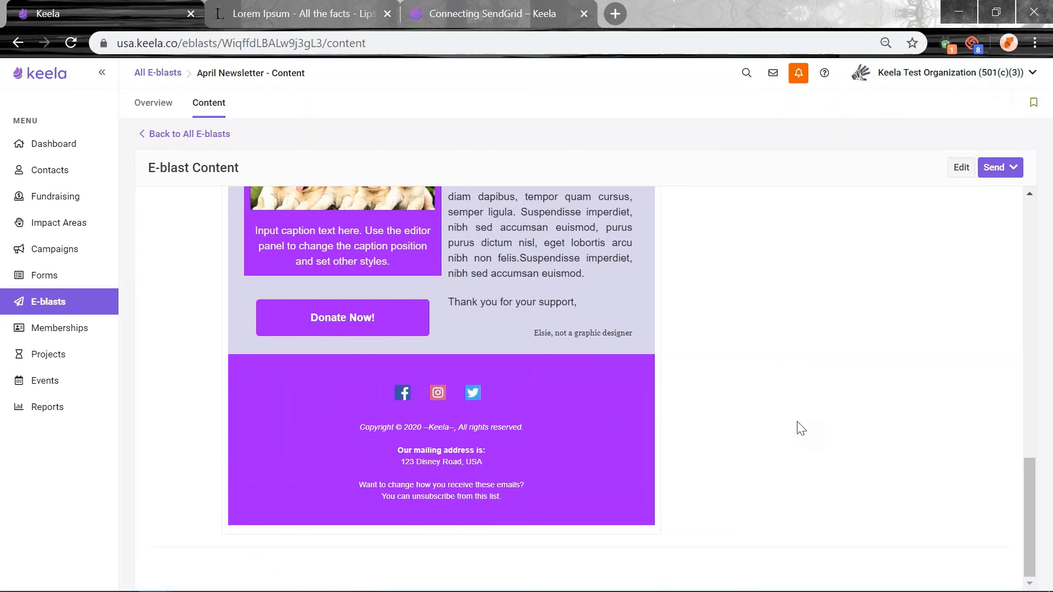
pyautogui.scroll(15, 849, 498)
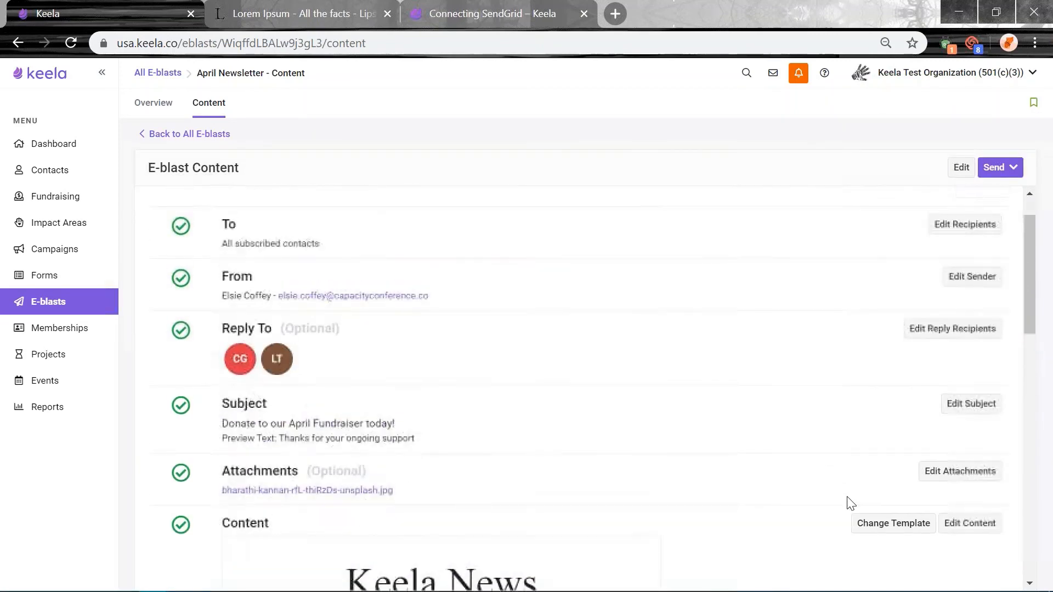
pyautogui.scroll(-4, 853, 499)
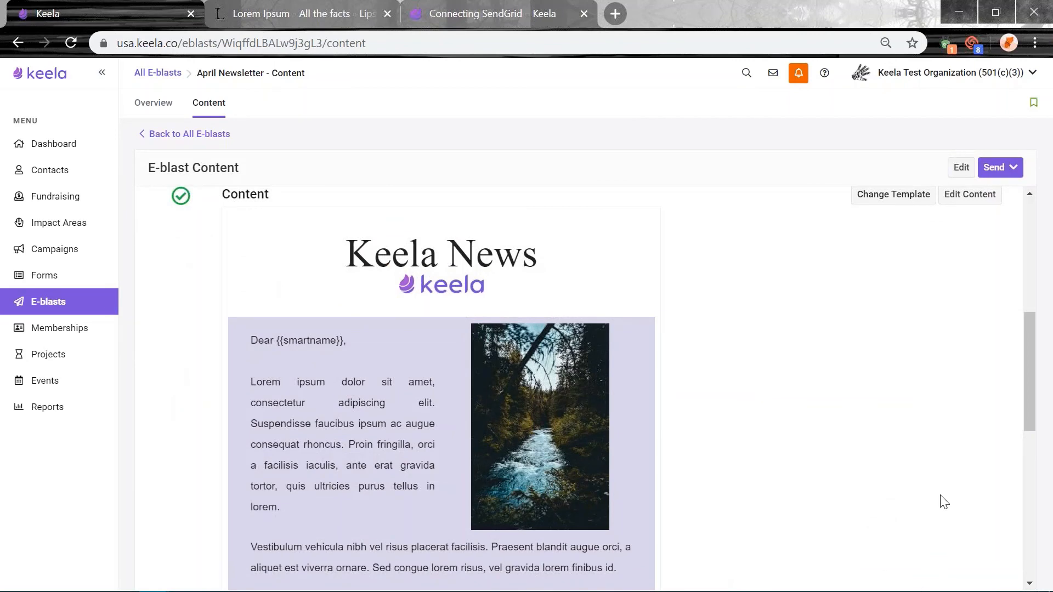
pyautogui.scroll(-3, 943, 501)
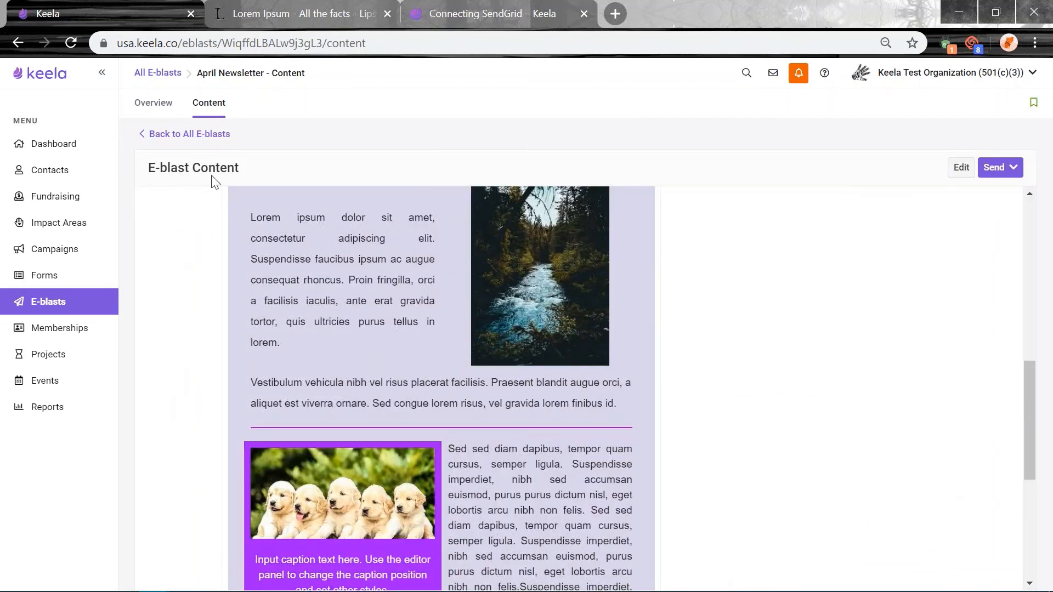
pyautogui.scroll(-3, 449, 301)
pyautogui.moveTo(597, 423); pyautogui.dragTo(449, 296)
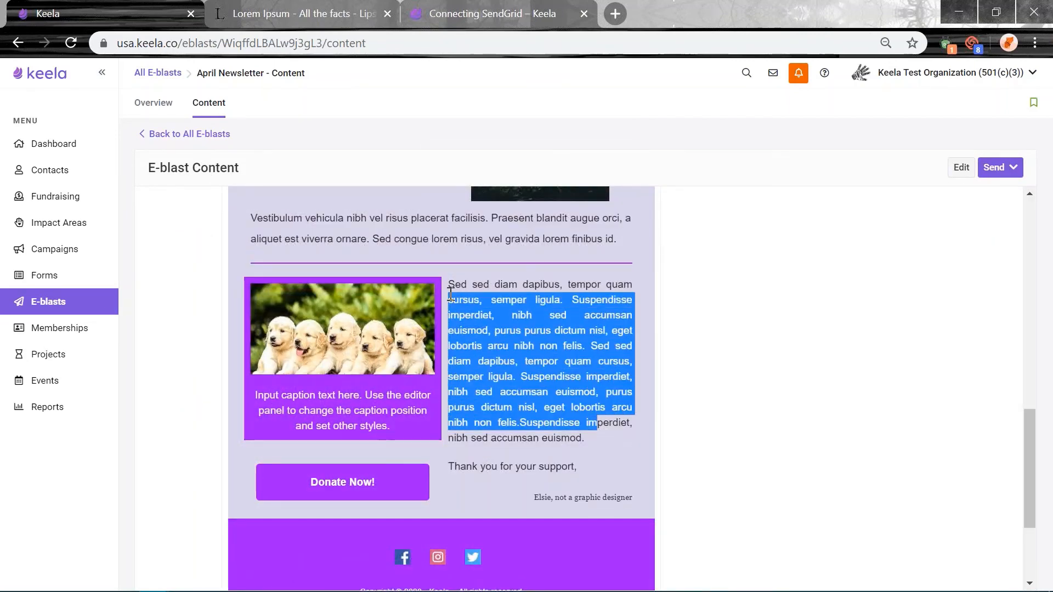
# Review the April Newsletter's body text, its sending options and the content preview down to the footer.
pyautogui.scroll(5, 439, 329)
pyautogui.moveTo(405, 382); pyautogui.dragTo(313, 320)
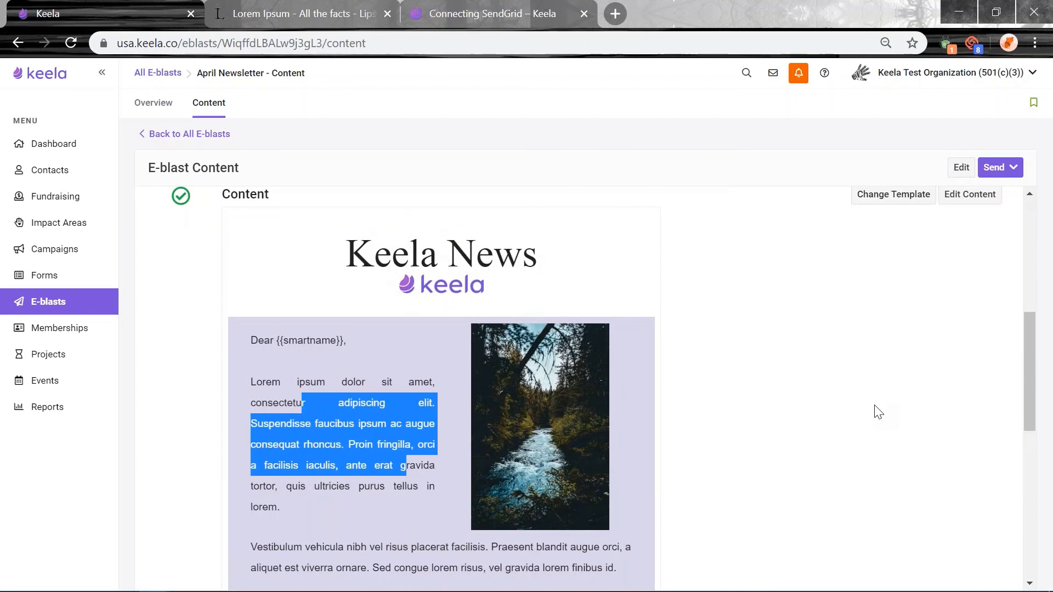
pyautogui.scroll(7, 877, 412)
pyautogui.click(995, 167)
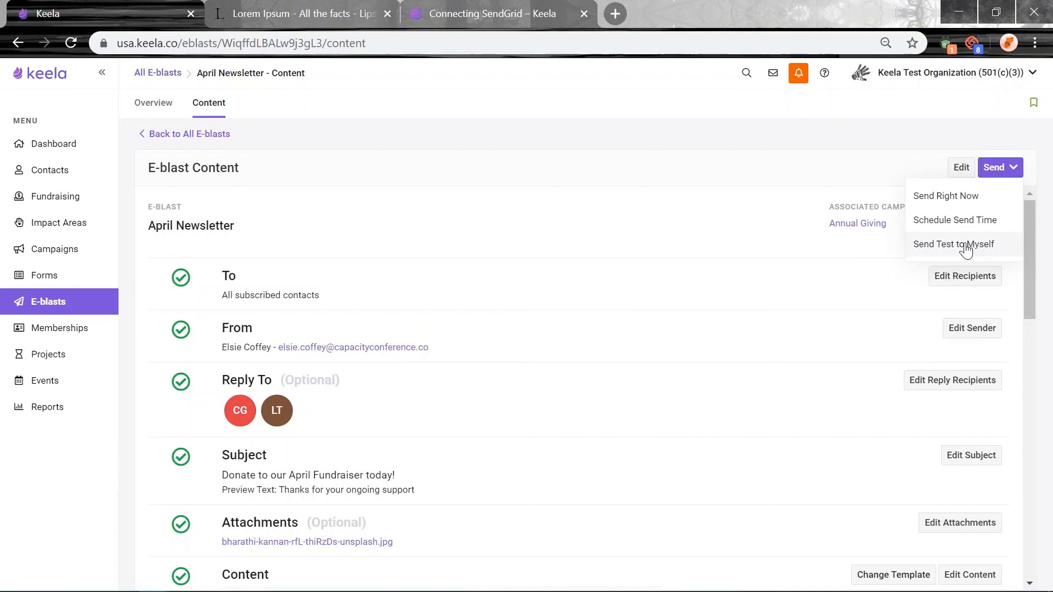
pyautogui.click(965, 247)
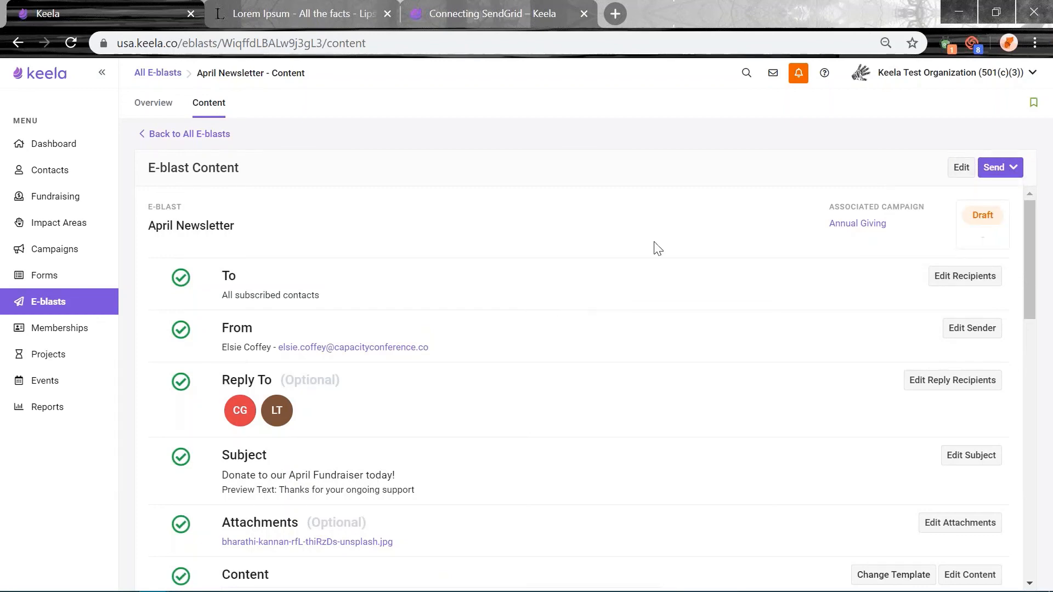
pyautogui.scroll(-10, 724, 296)
pyautogui.click(725, 300)
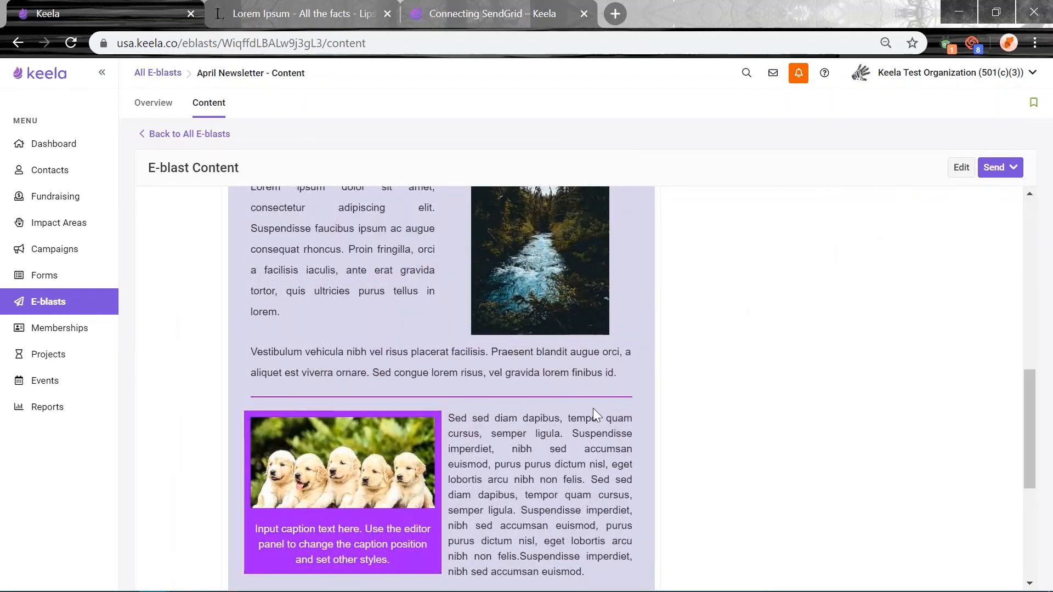
pyautogui.scroll(-4, 598, 471)
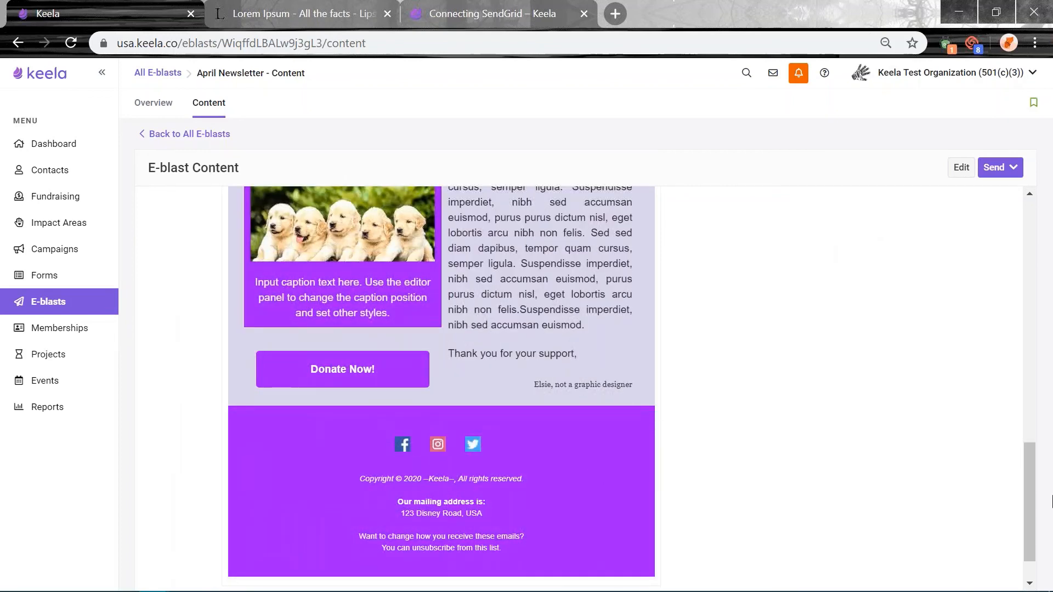
# Send the April Newsletter e-blast right now and confirm the sending.
pyautogui.click(994, 168)
pyautogui.click(932, 195)
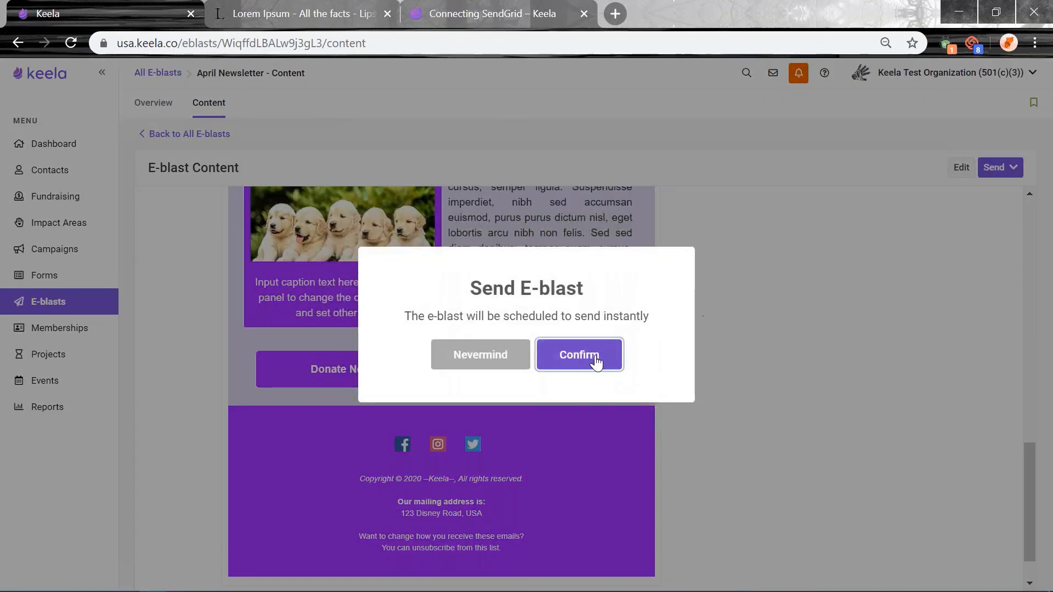
pyautogui.click(594, 360)
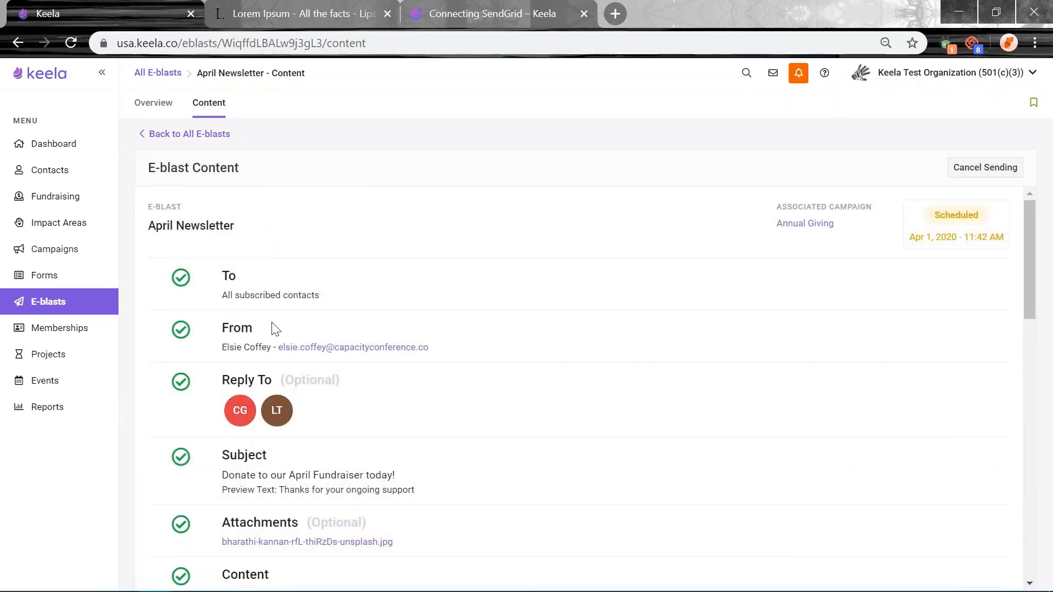
# Look over the April Newsletter's content and overview, and return to the list of all e-blasts.
pyautogui.scroll(-3, 236, 280)
pyautogui.scroll(3, 236, 279)
pyautogui.scroll(-7, 325, 435)
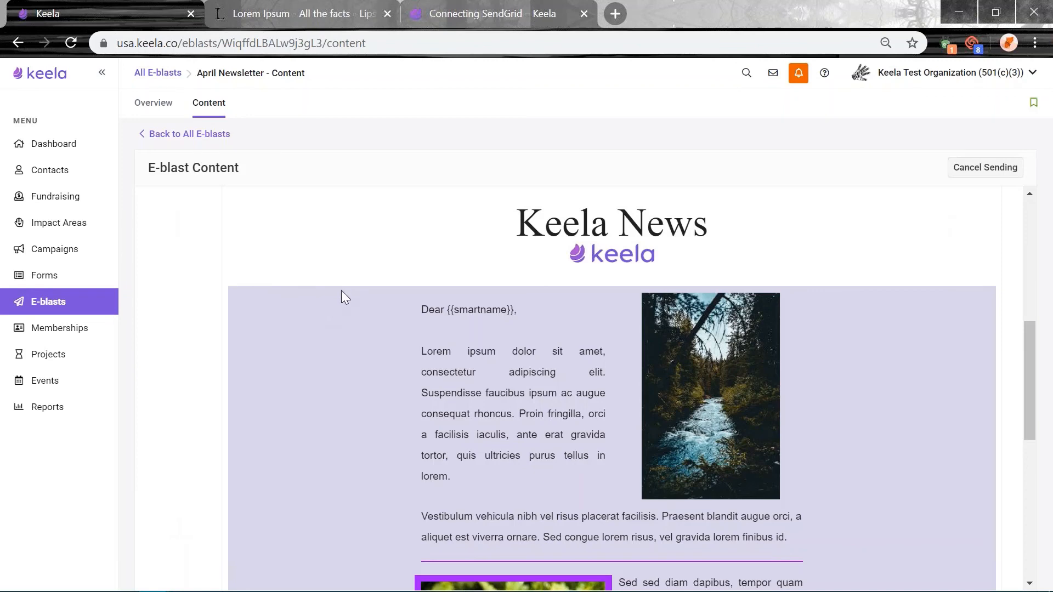
pyautogui.scroll(-8, 380, 317)
pyautogui.scroll(11, 380, 320)
pyautogui.click(156, 106)
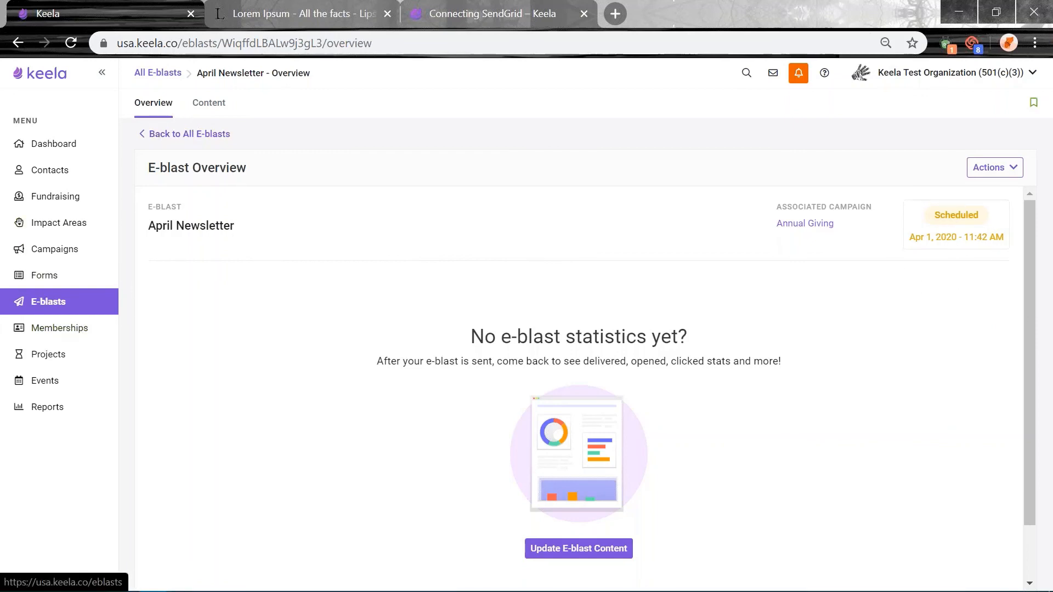
pyautogui.click(153, 136)
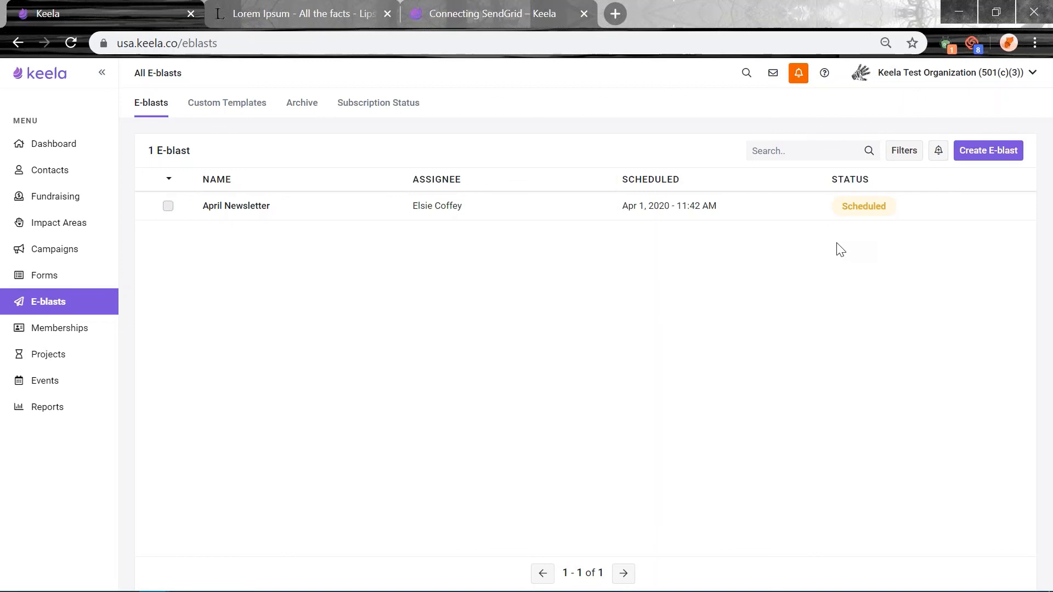
pyautogui.moveTo(668, 586)
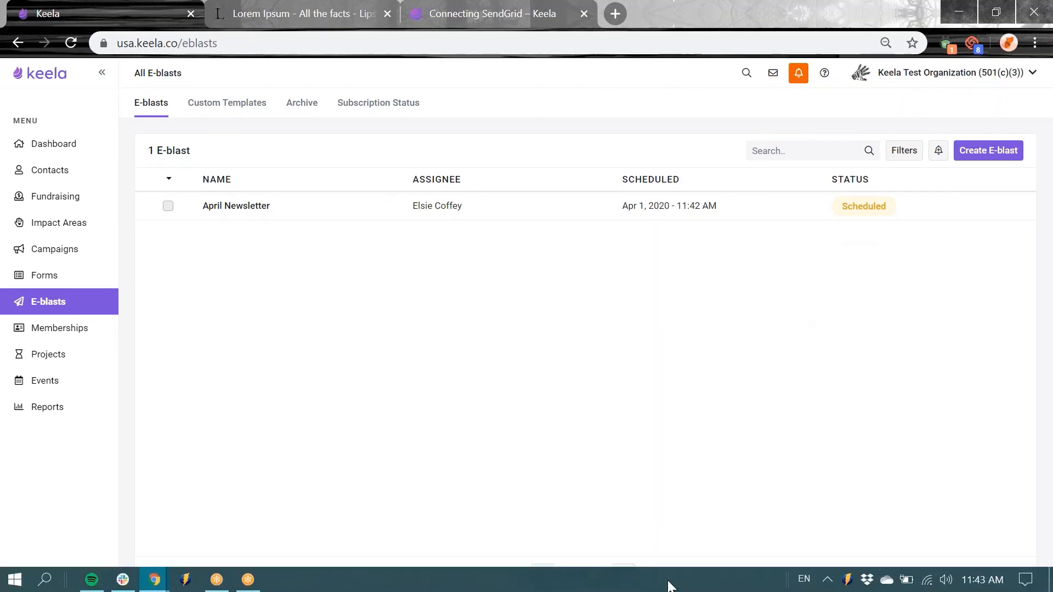
pyautogui.click(215, 580)
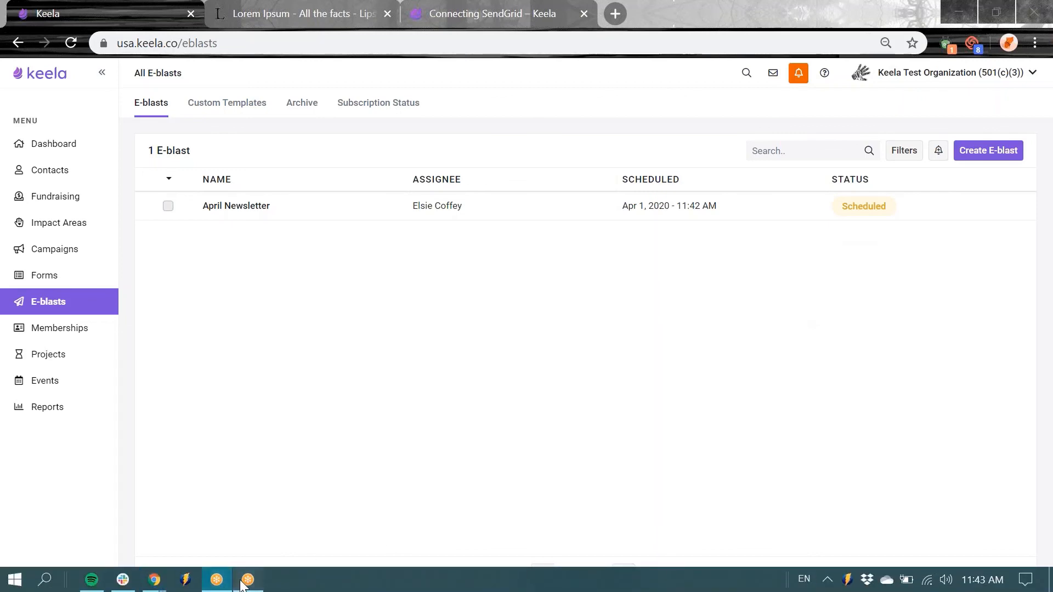
pyautogui.click(240, 581)
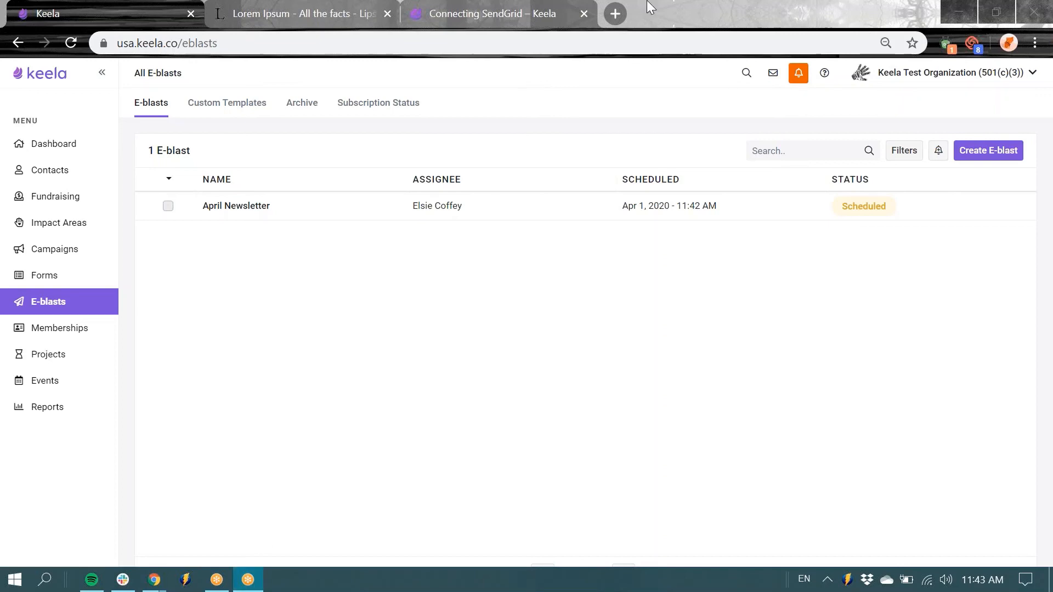